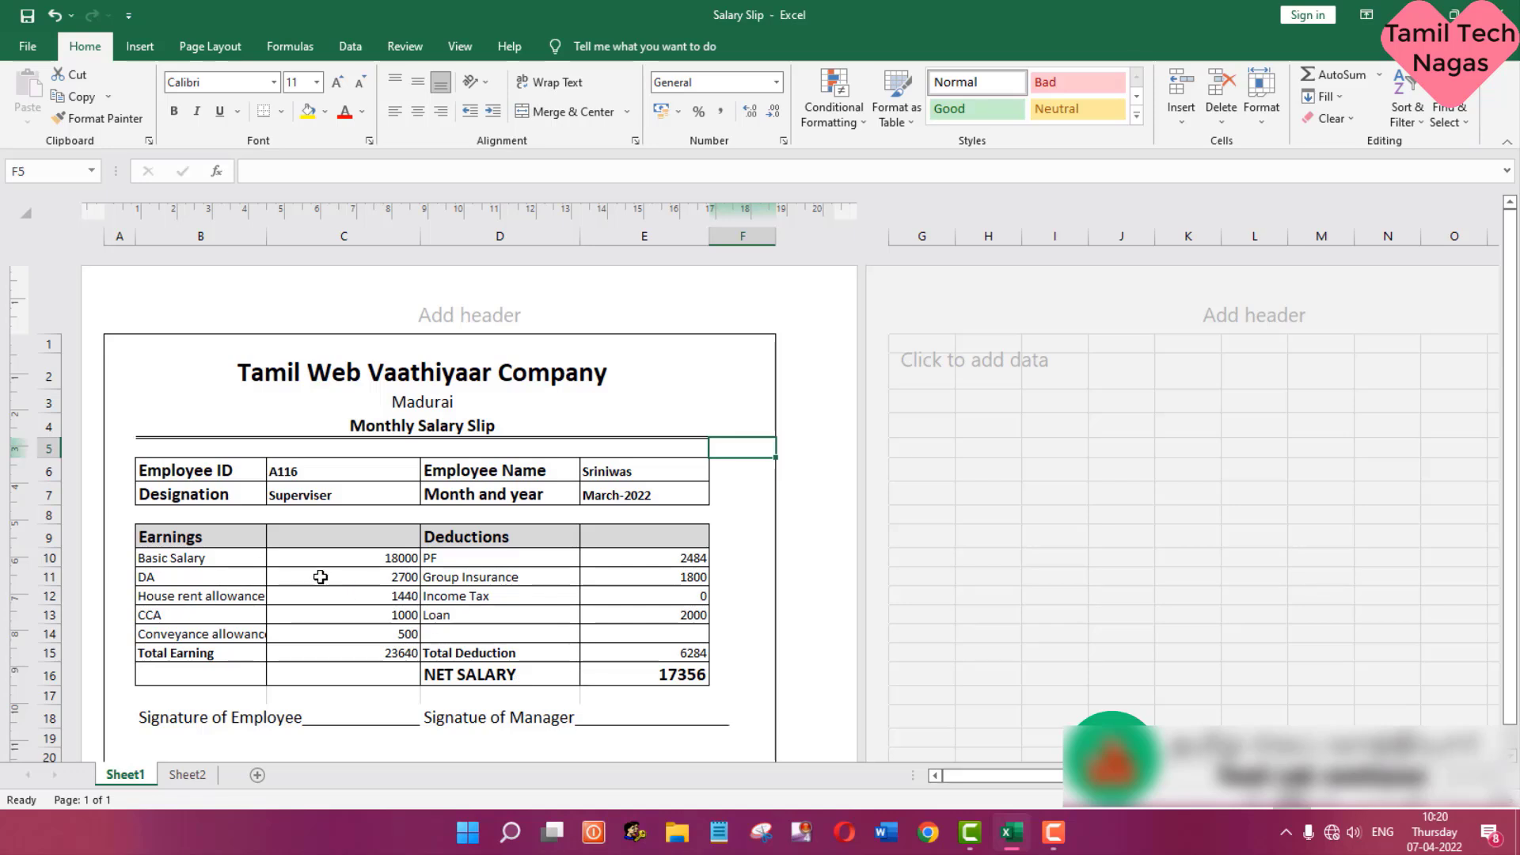
- Choose employee ID A119 for the Employee ID cell of the salary slip
key(Up)
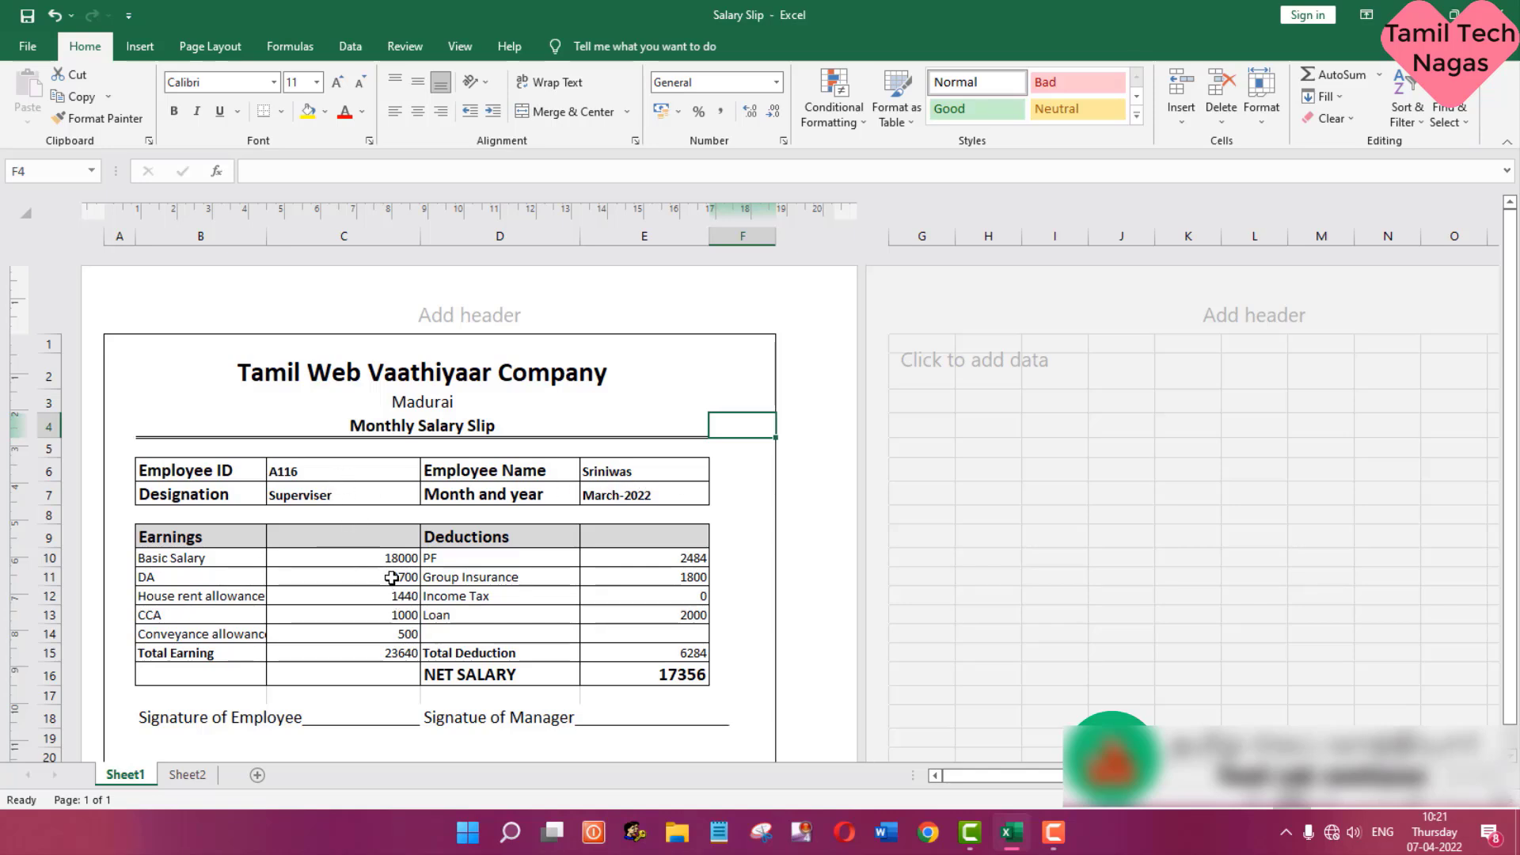
click(374, 472)
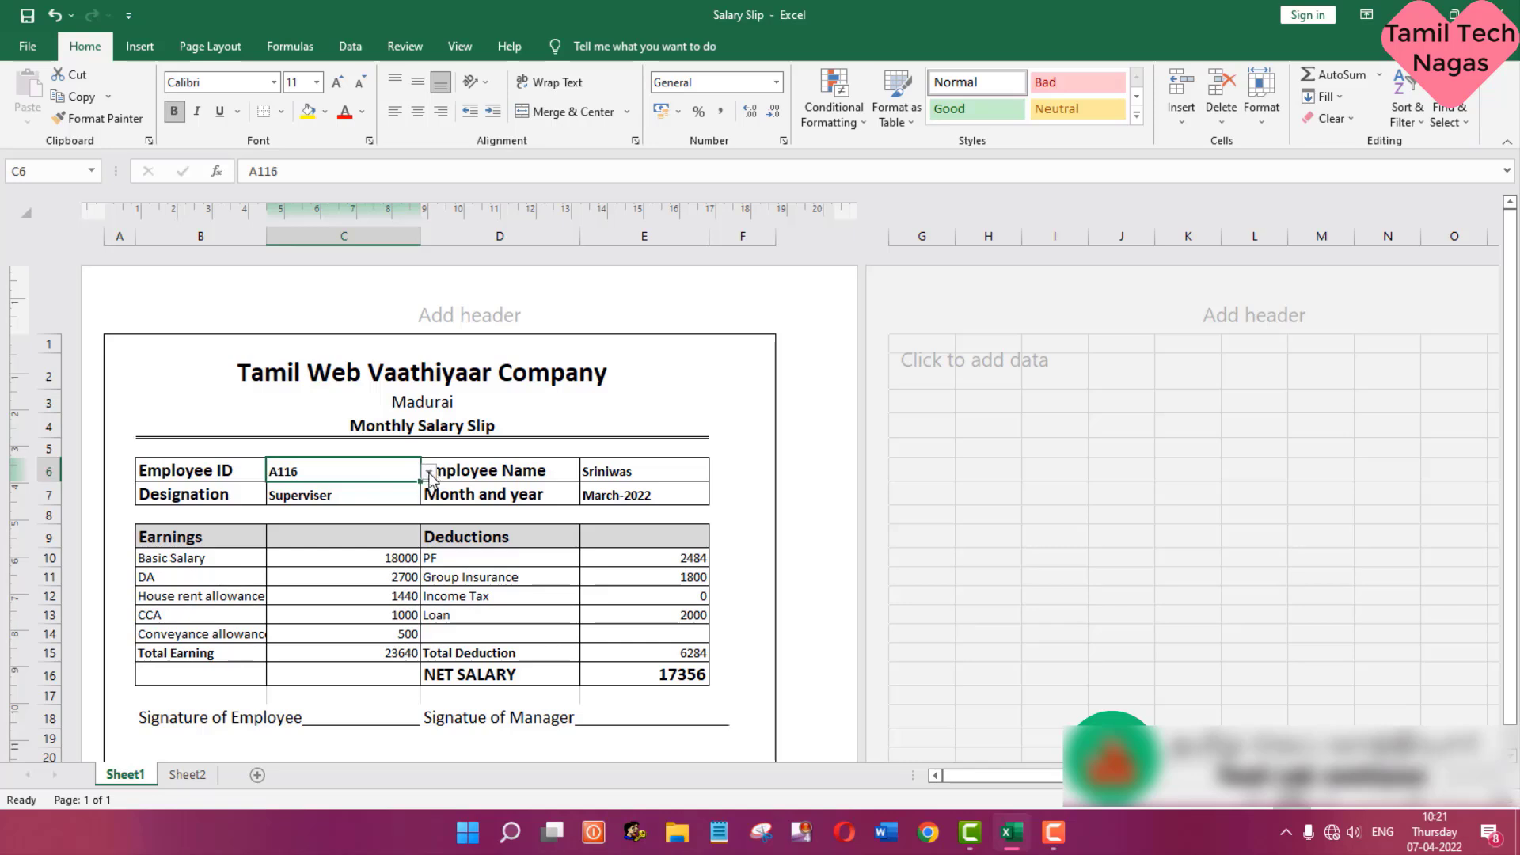
click(429, 473)
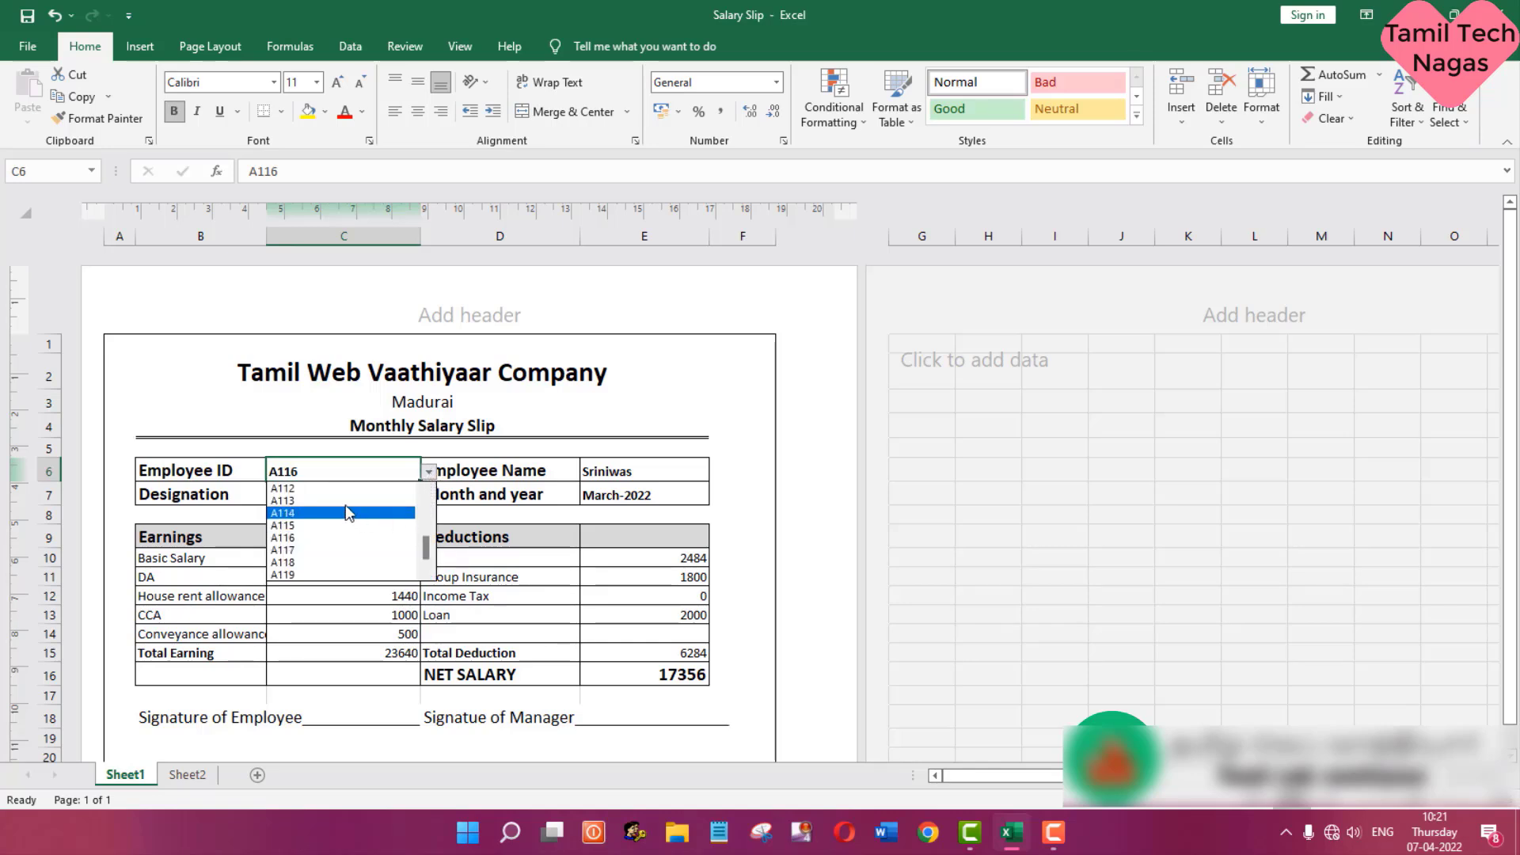
click(328, 575)
click(743, 448)
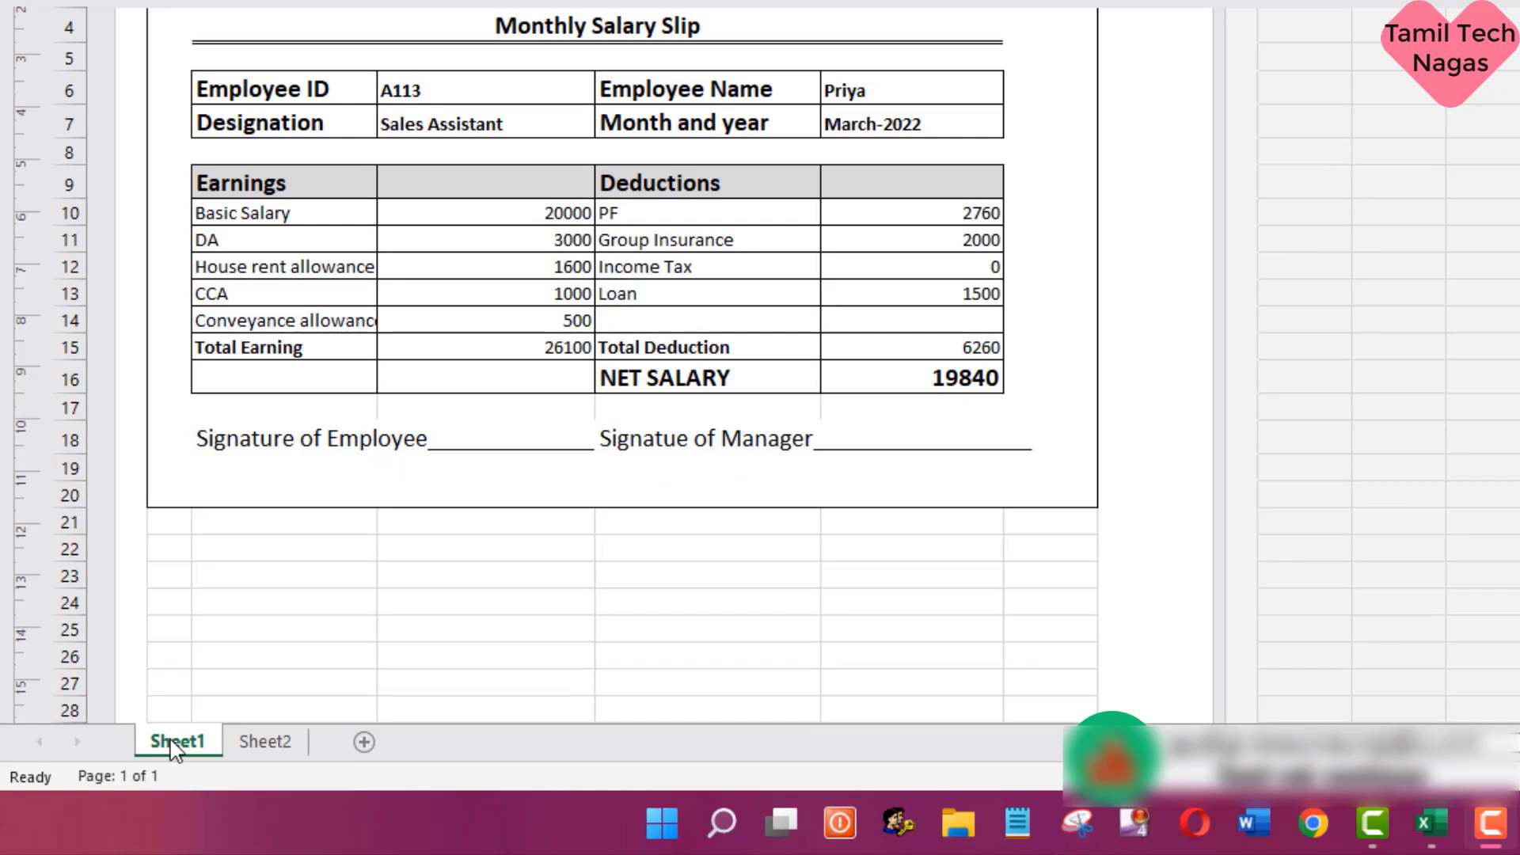
- Delete Sheet1, which holds the finished salary slip, from the workbook
click(176, 751)
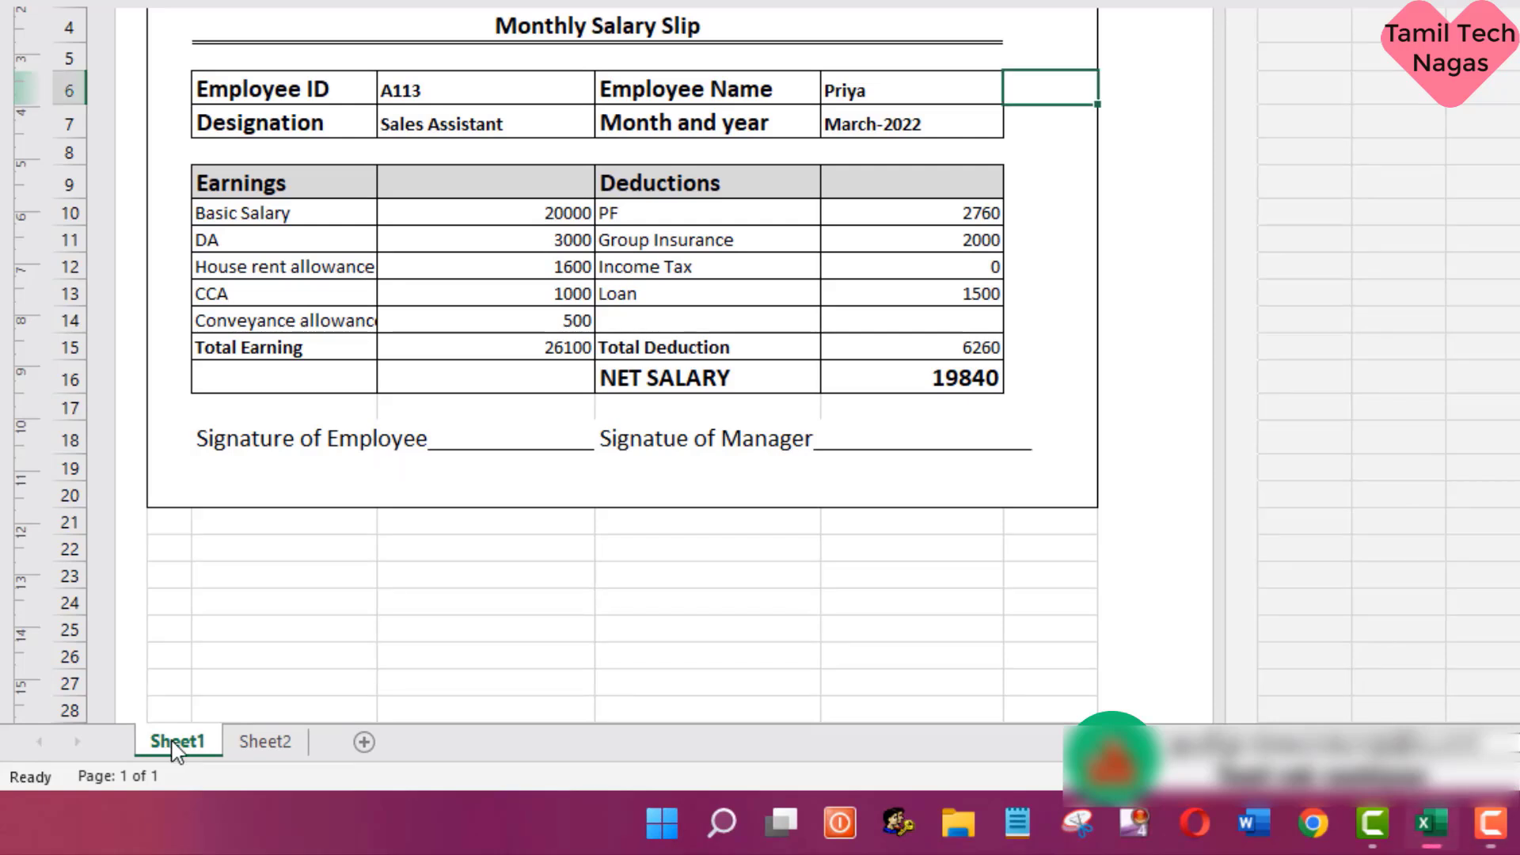
right_click(175, 744)
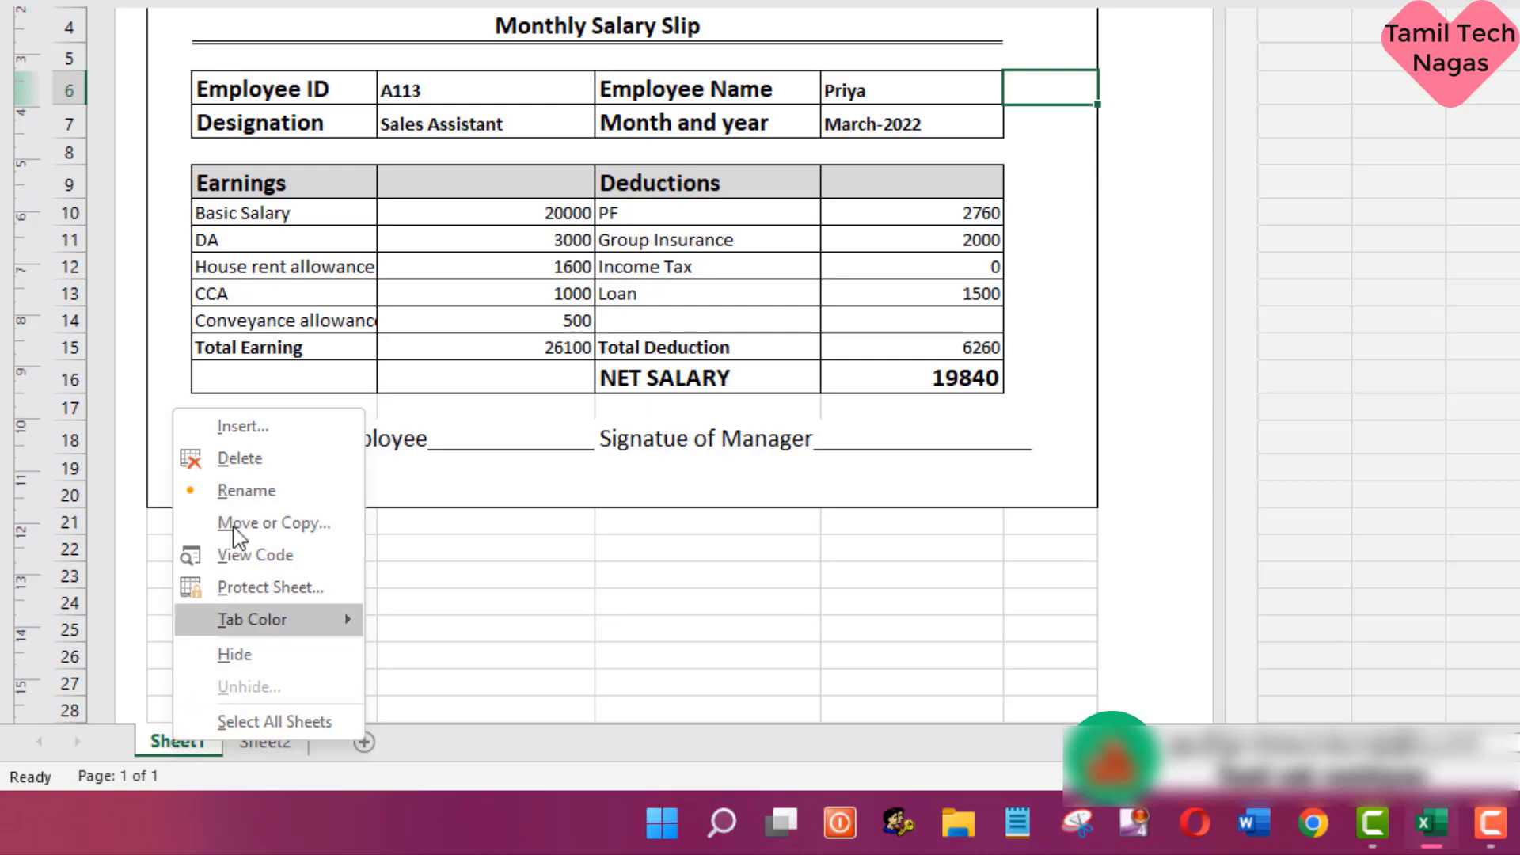
click(333, 460)
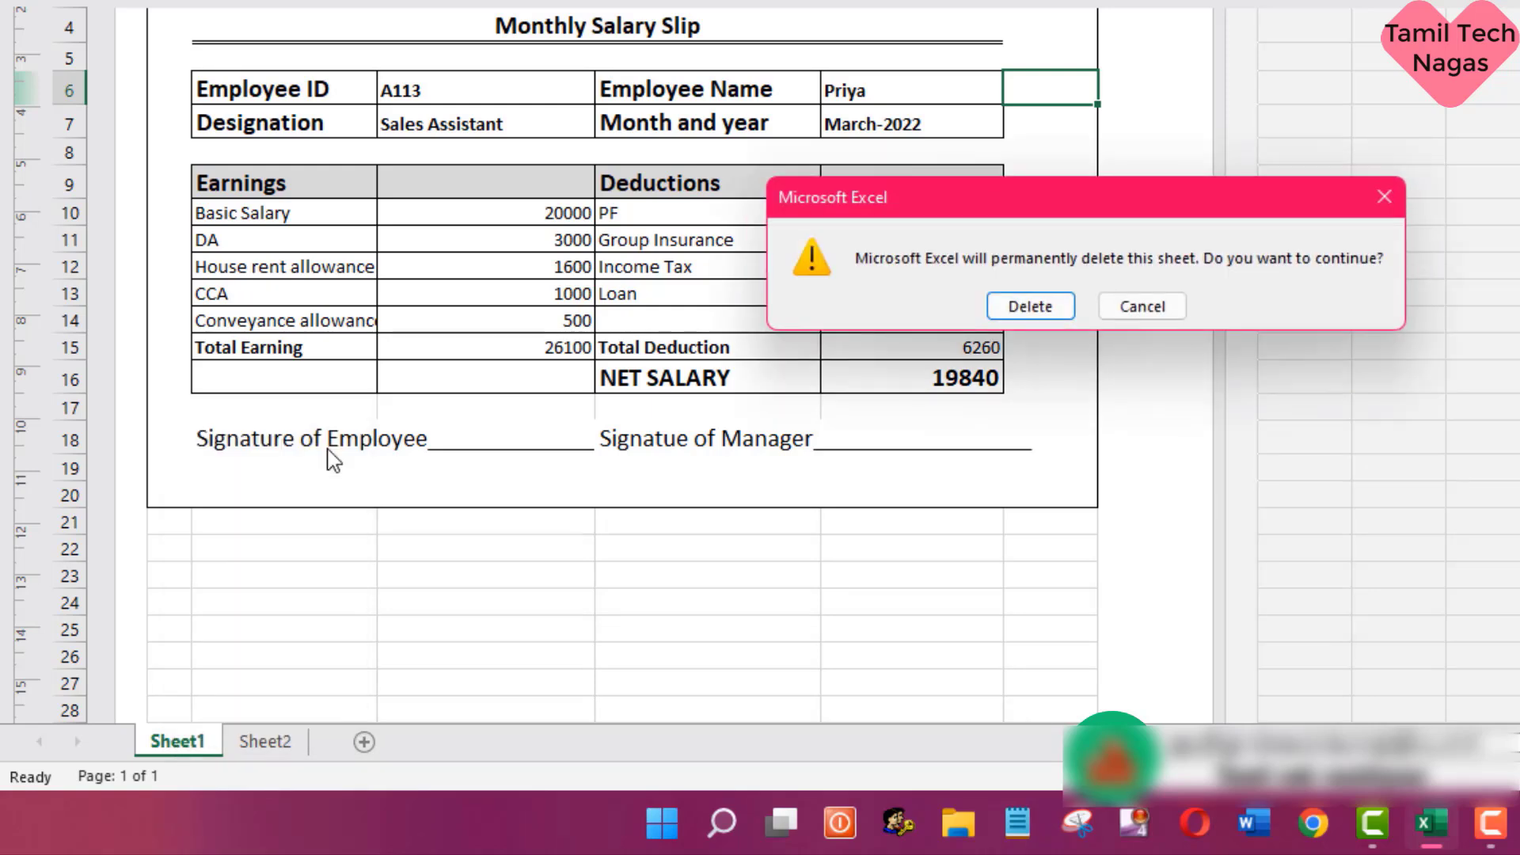
click(1030, 309)
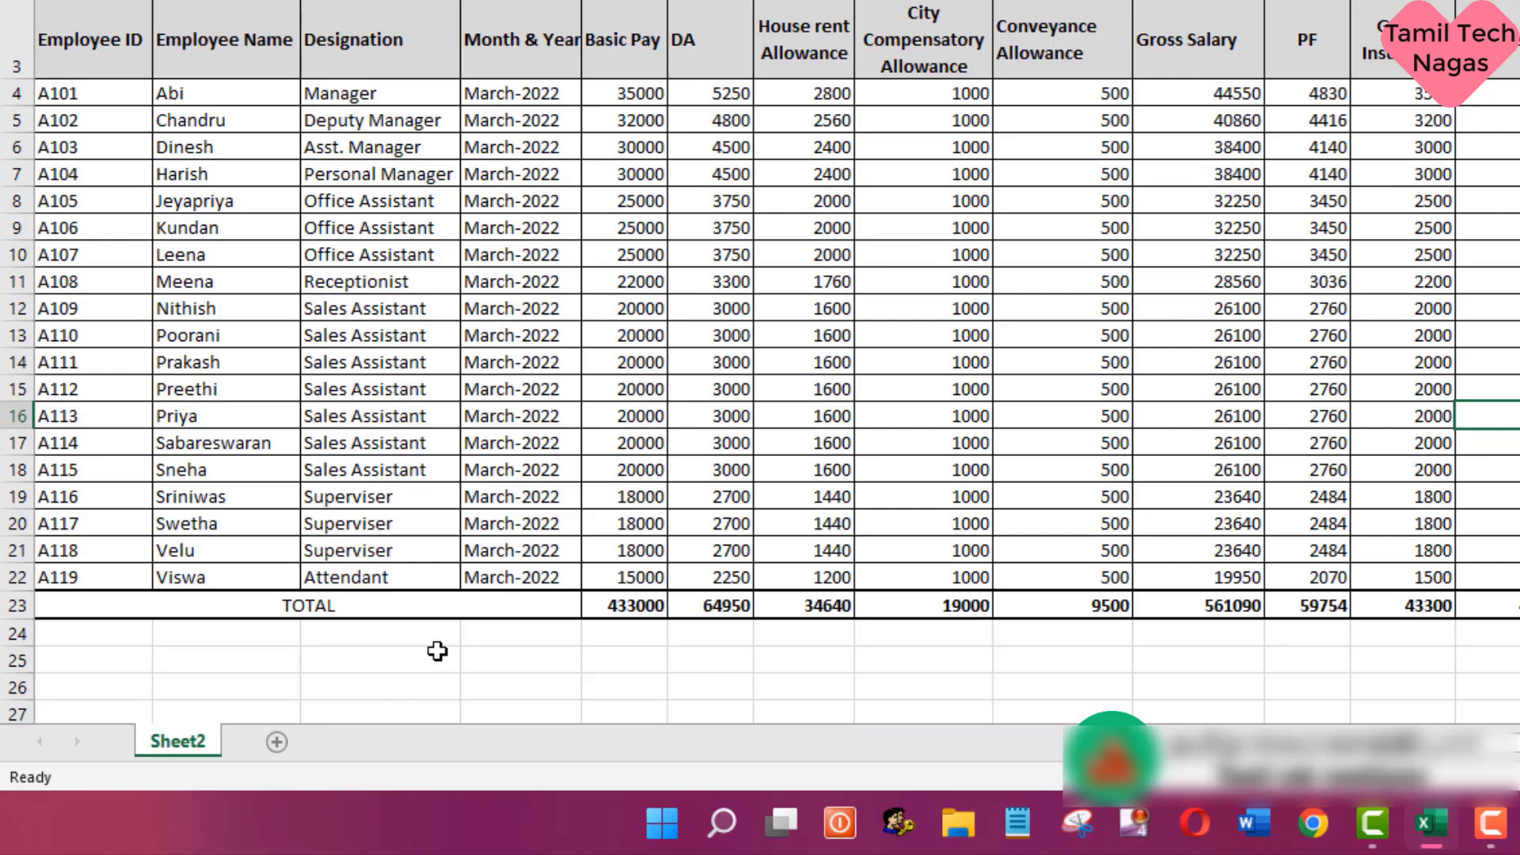
- Insert a blank worksheet before Sheet2, view Sheet2's salary table and return to the new sheet
right_click(201, 748)
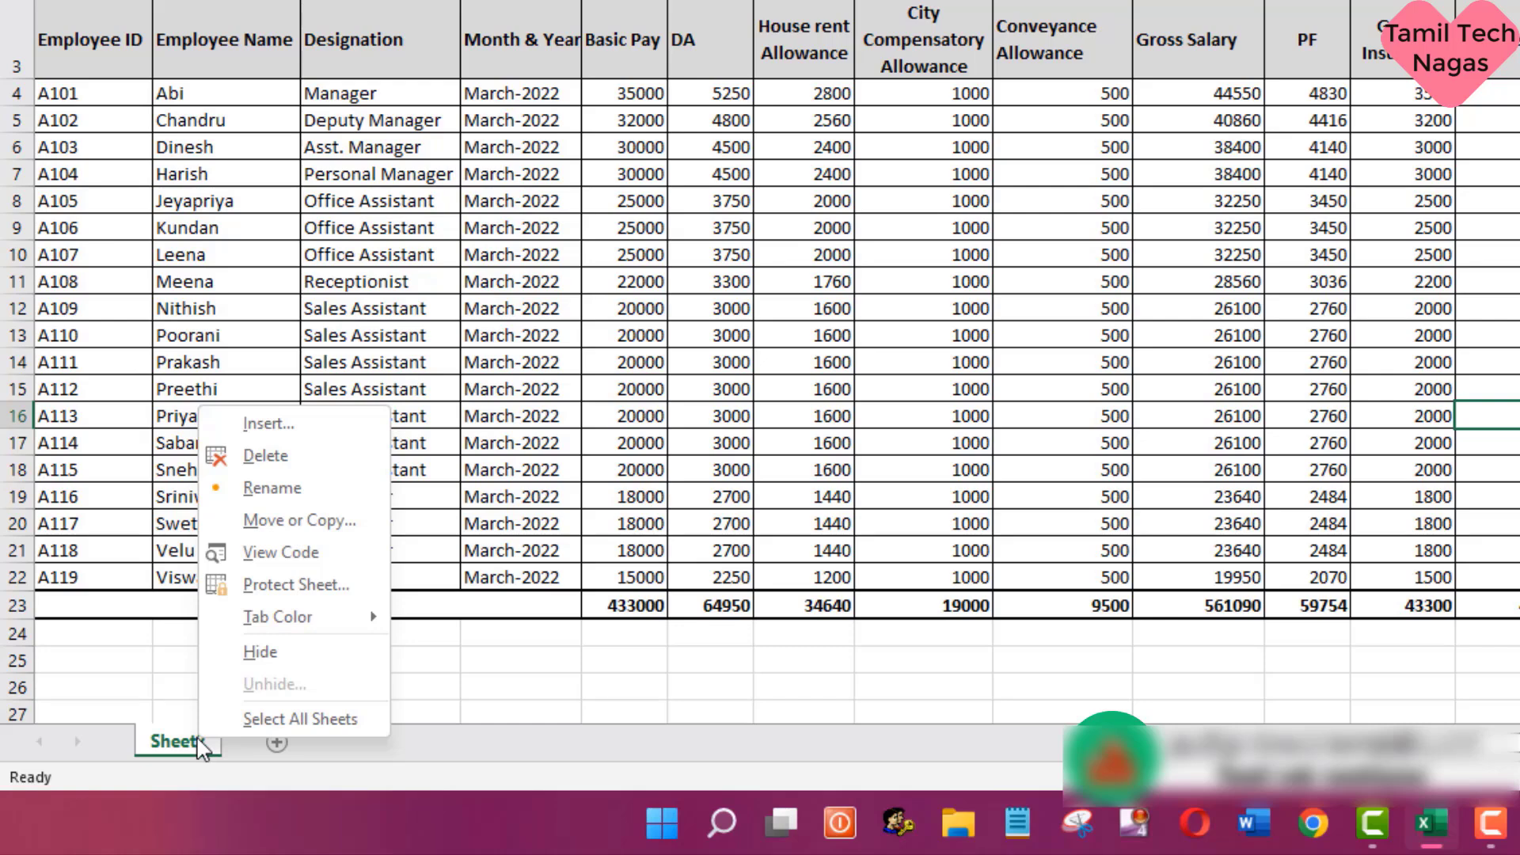
click(328, 440)
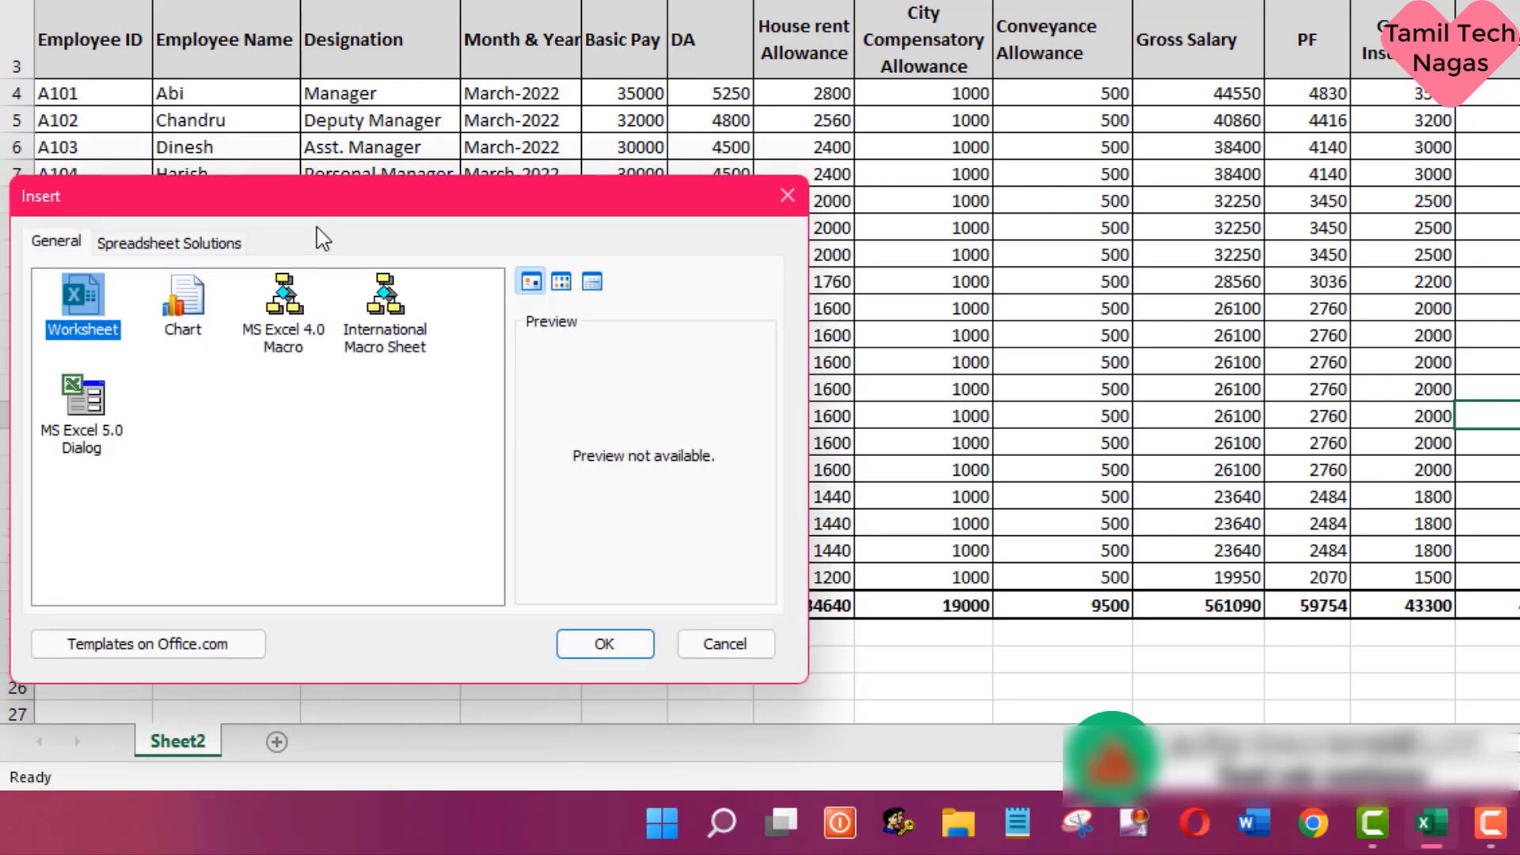
drag(342, 215, 594, 0)
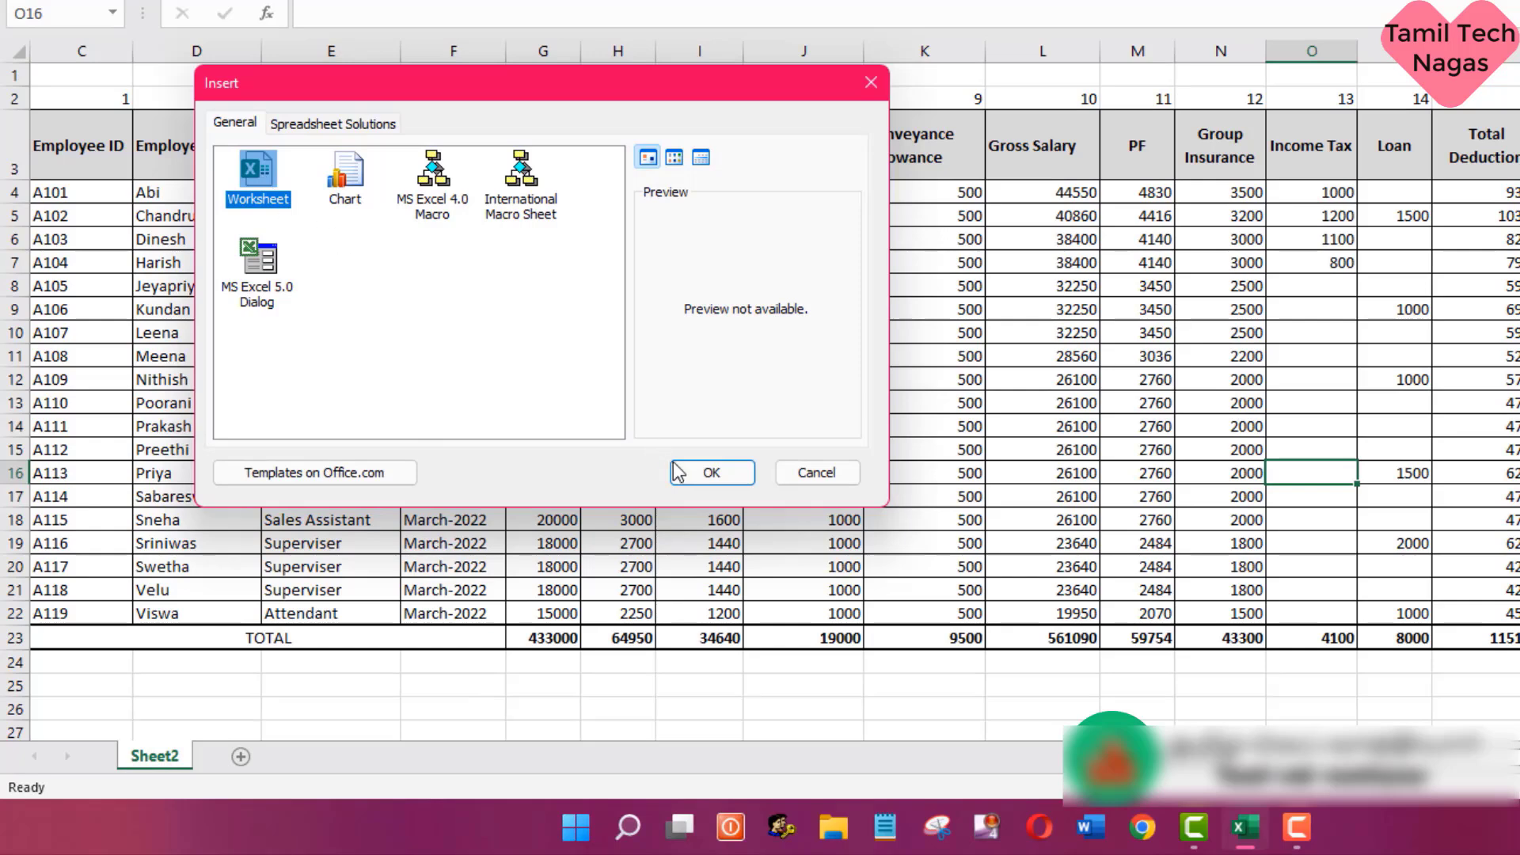
click(702, 473)
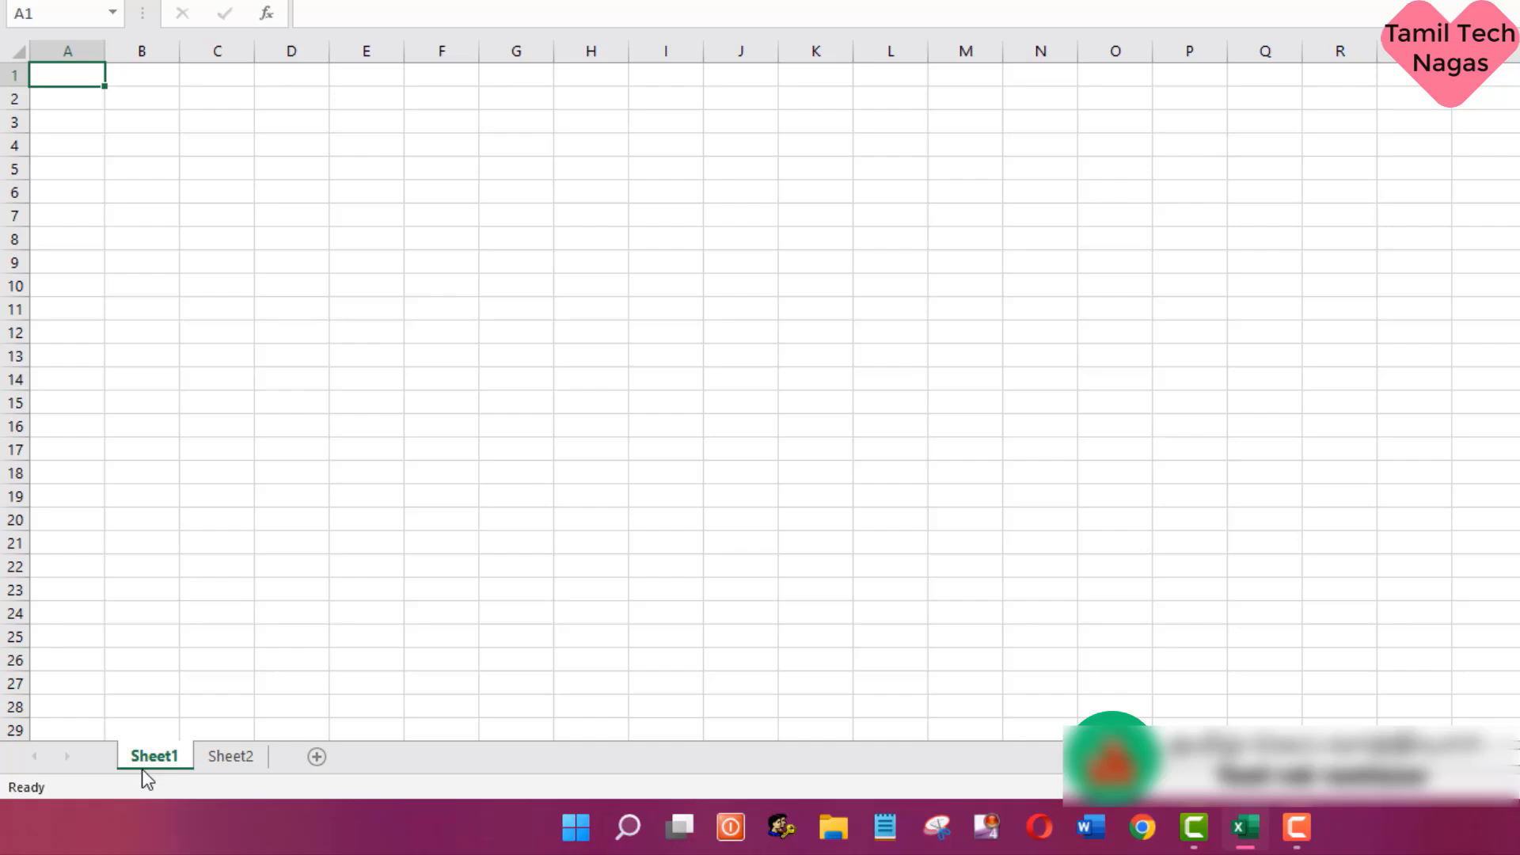
click(221, 750)
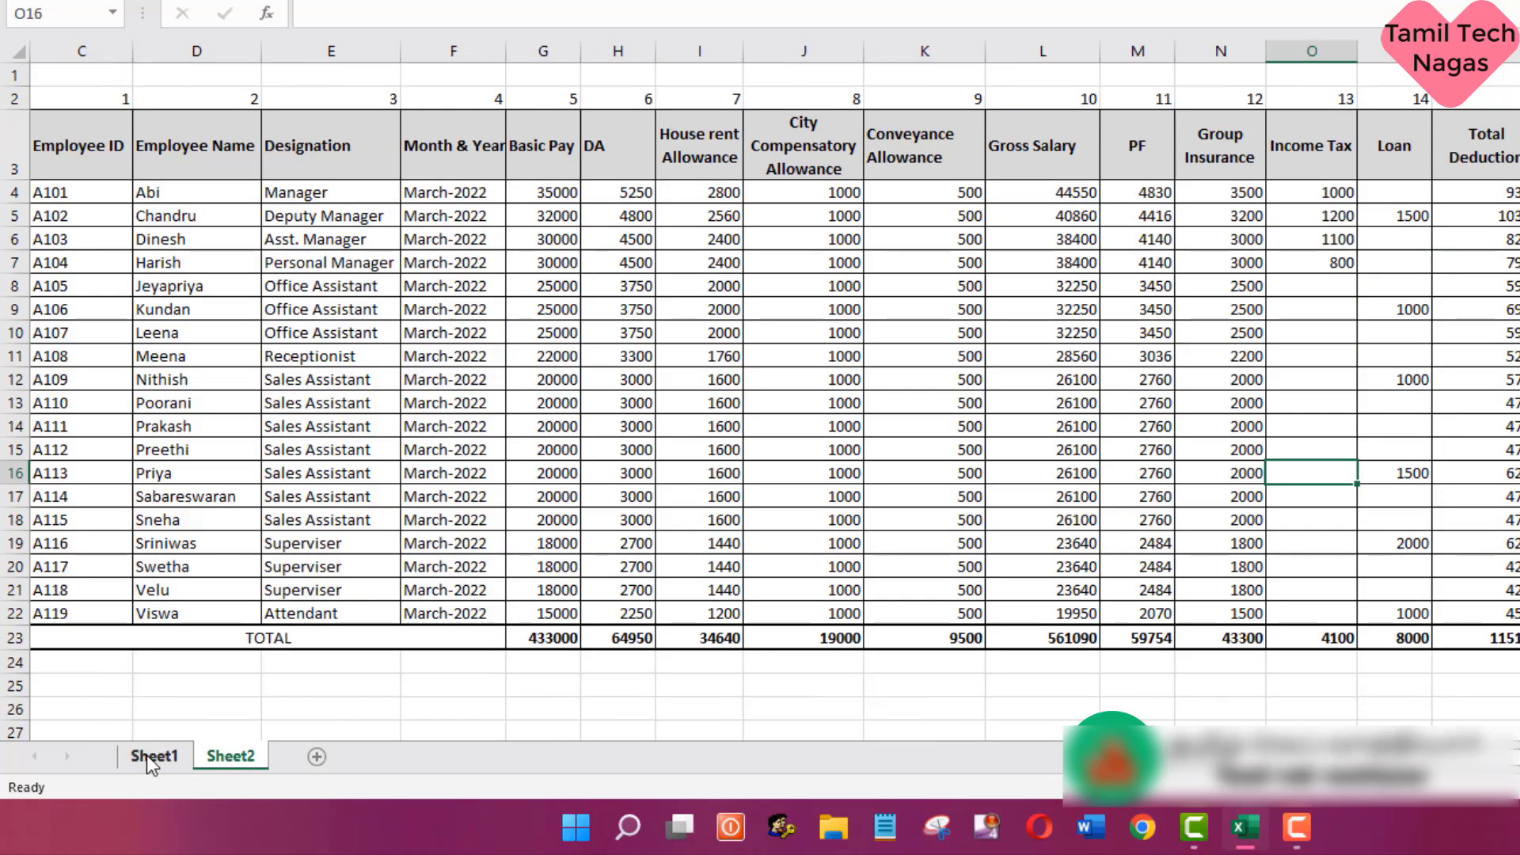
click(147, 756)
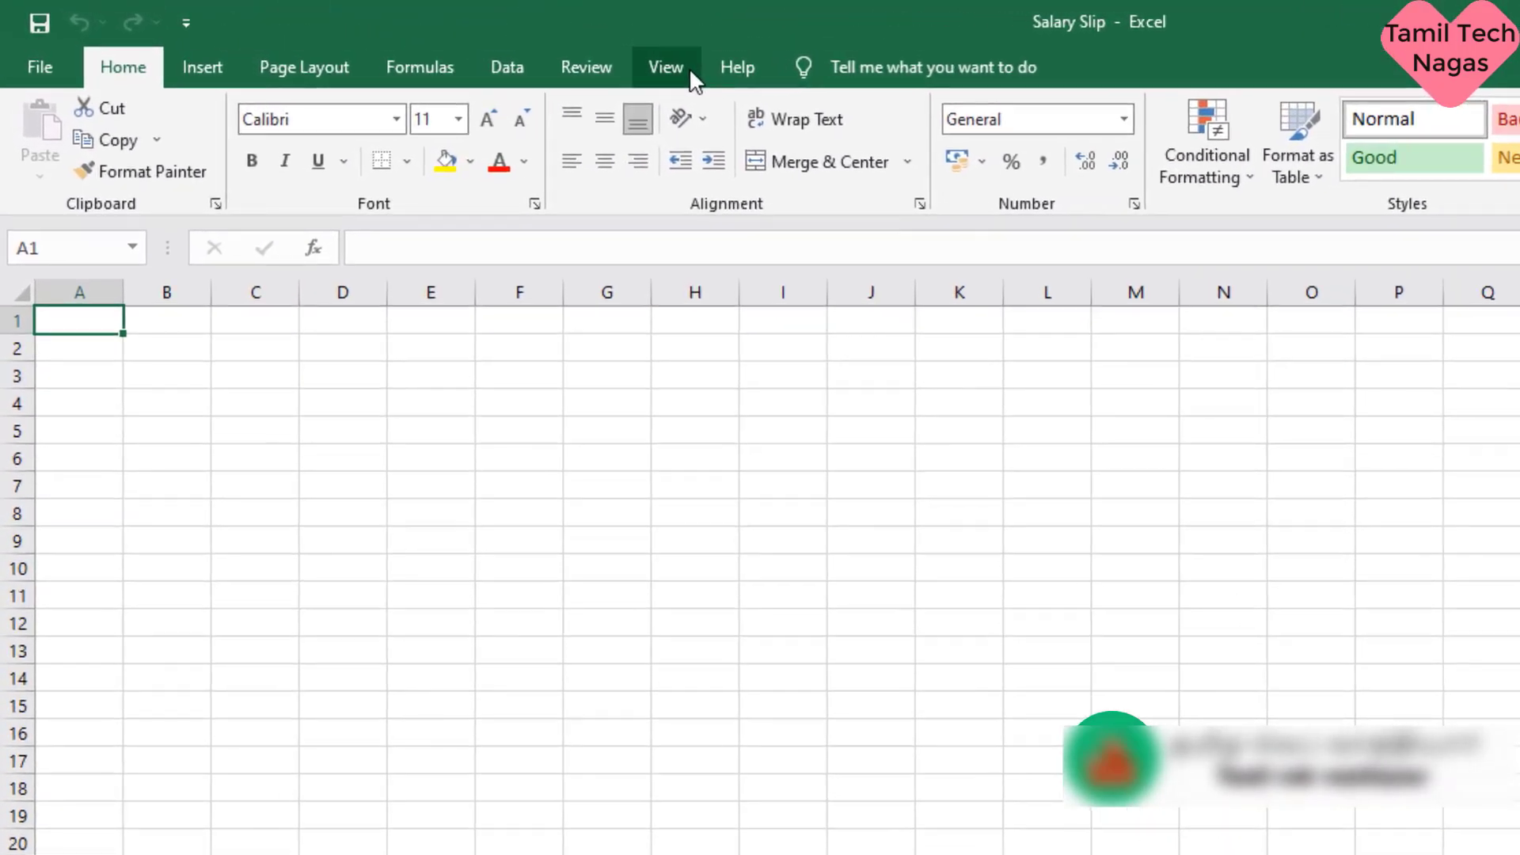
- Show the new sheet in Page Layout view and apply Narrow margins
click(569, 57)
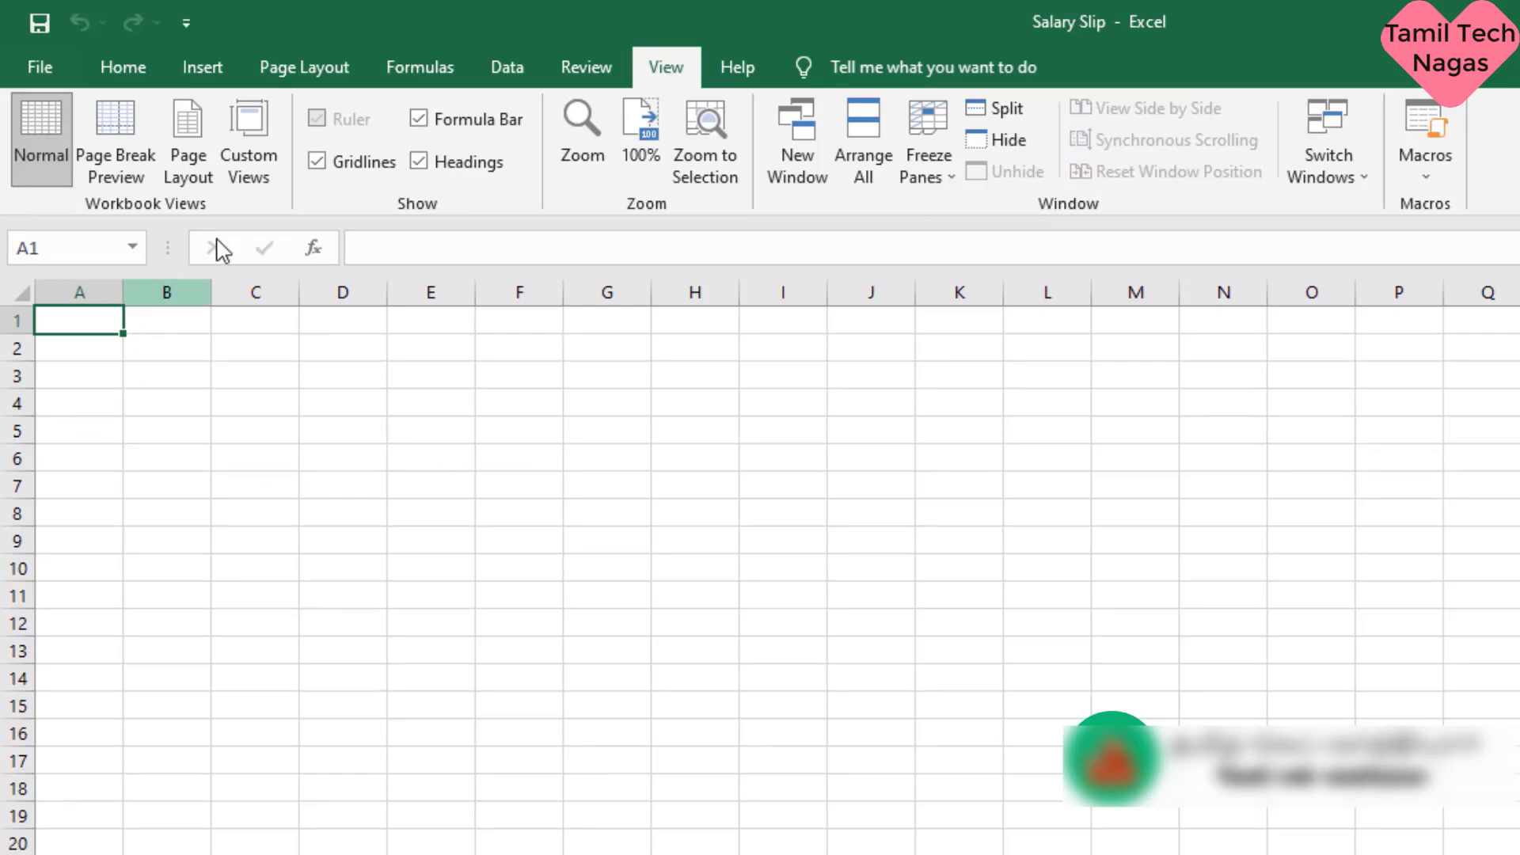
click(192, 125)
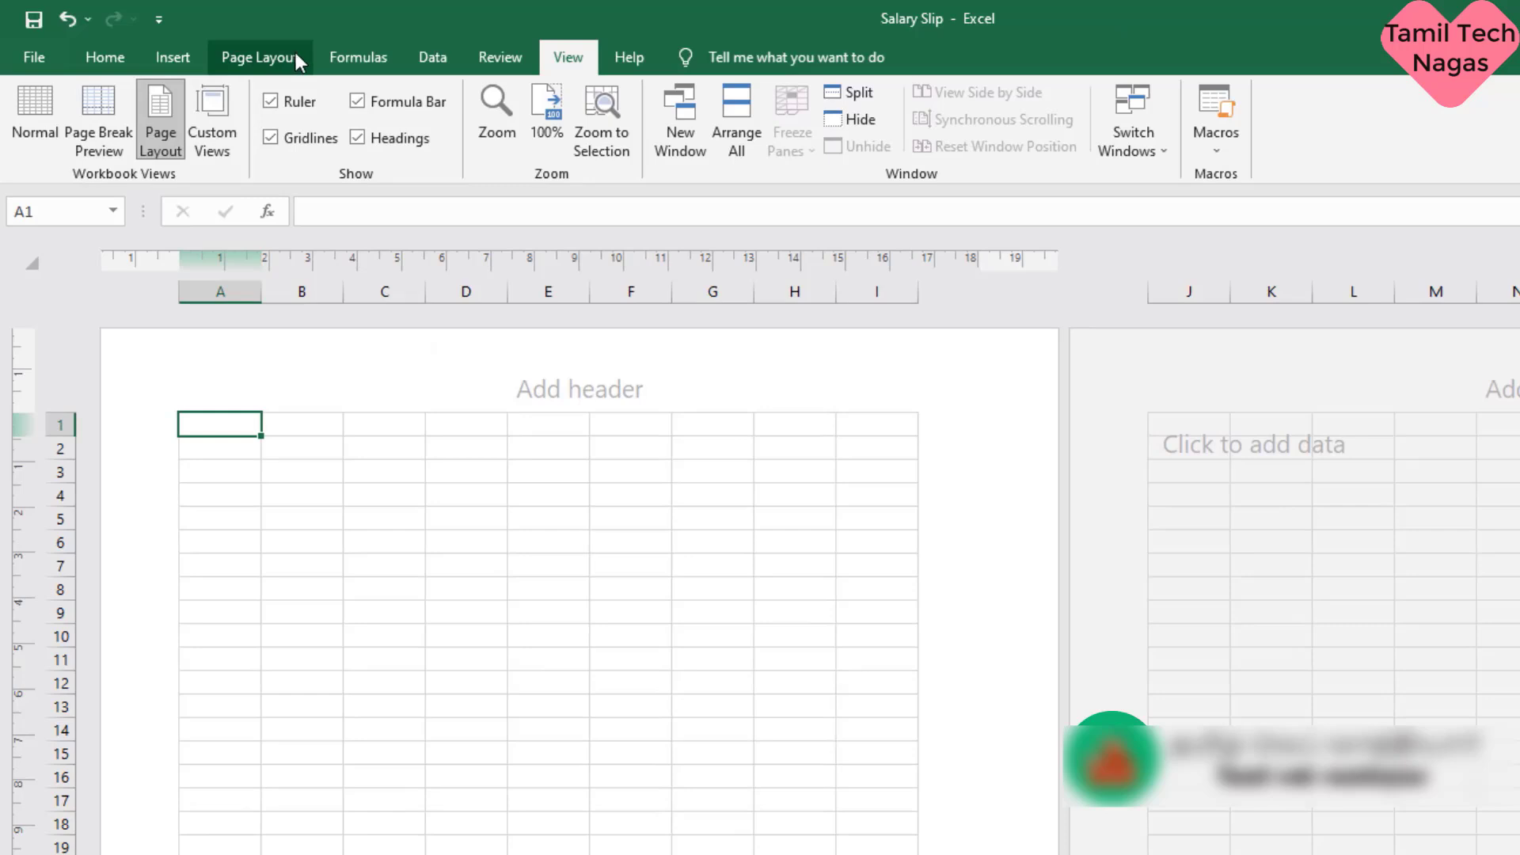
click(296, 56)
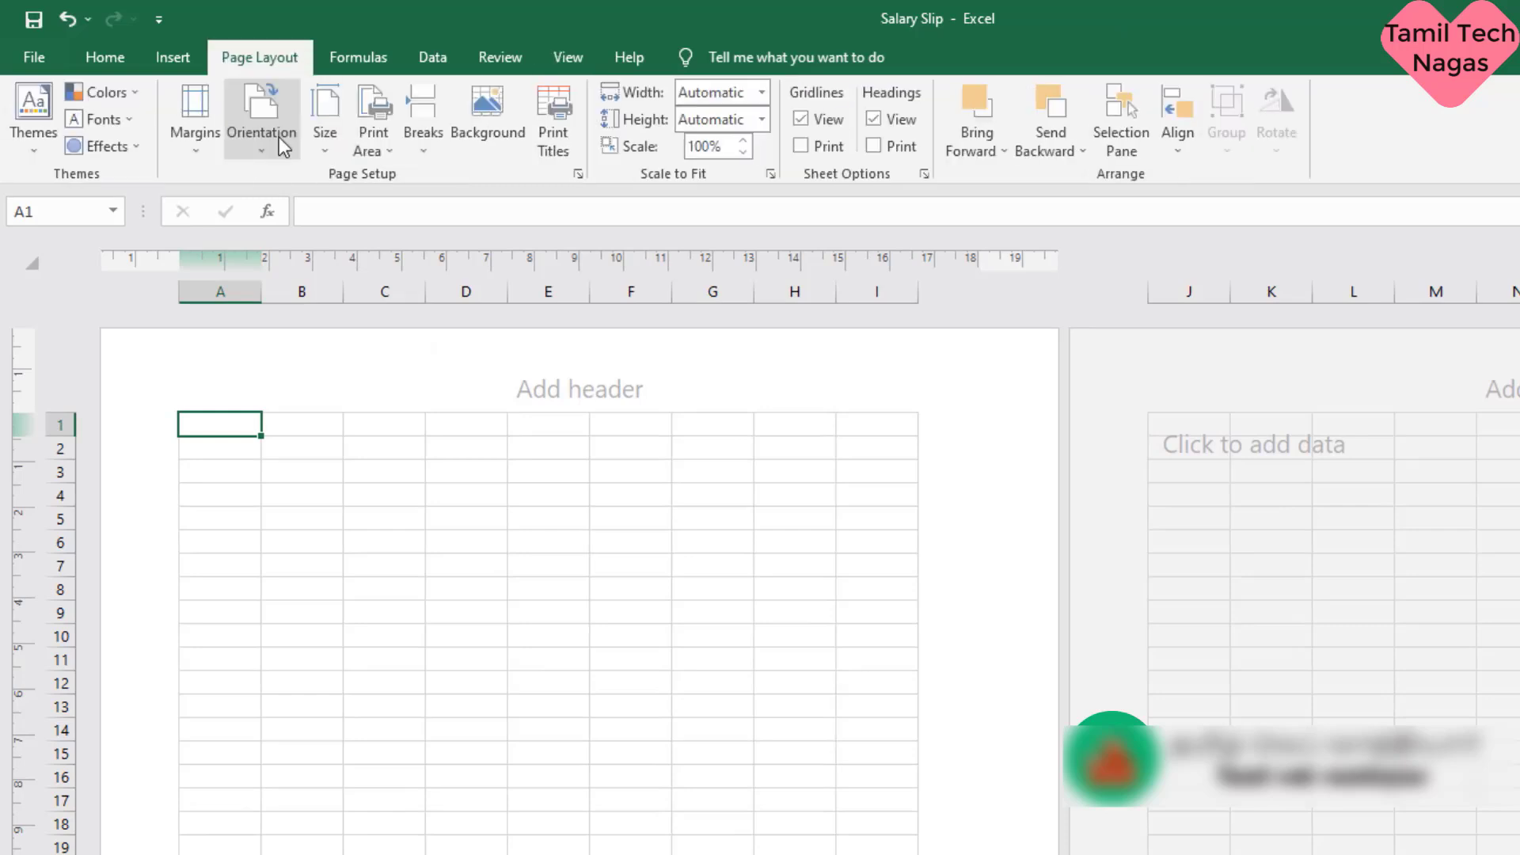
click(201, 154)
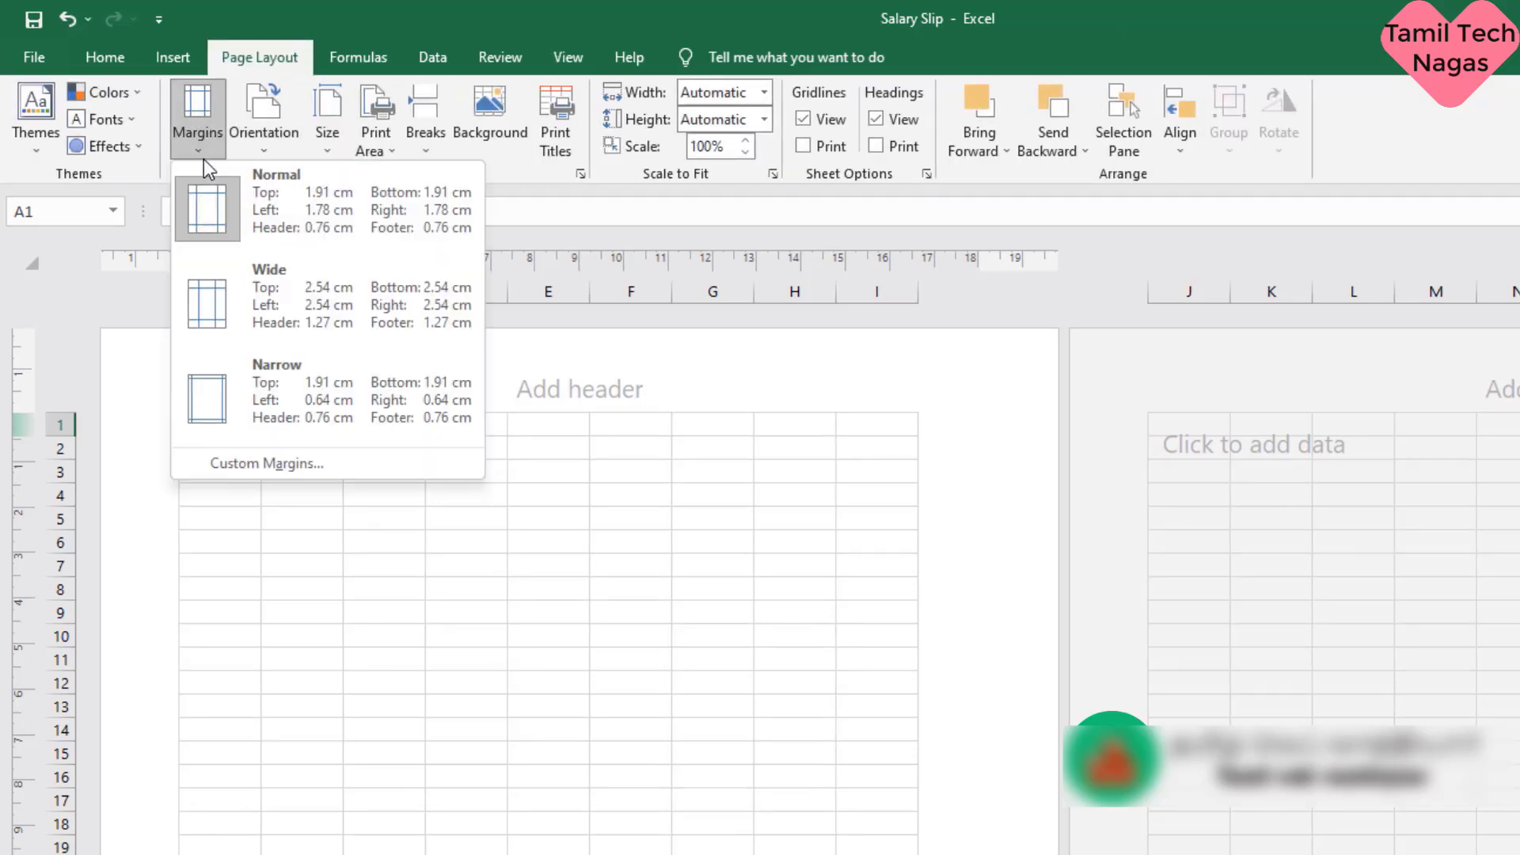
click(207, 383)
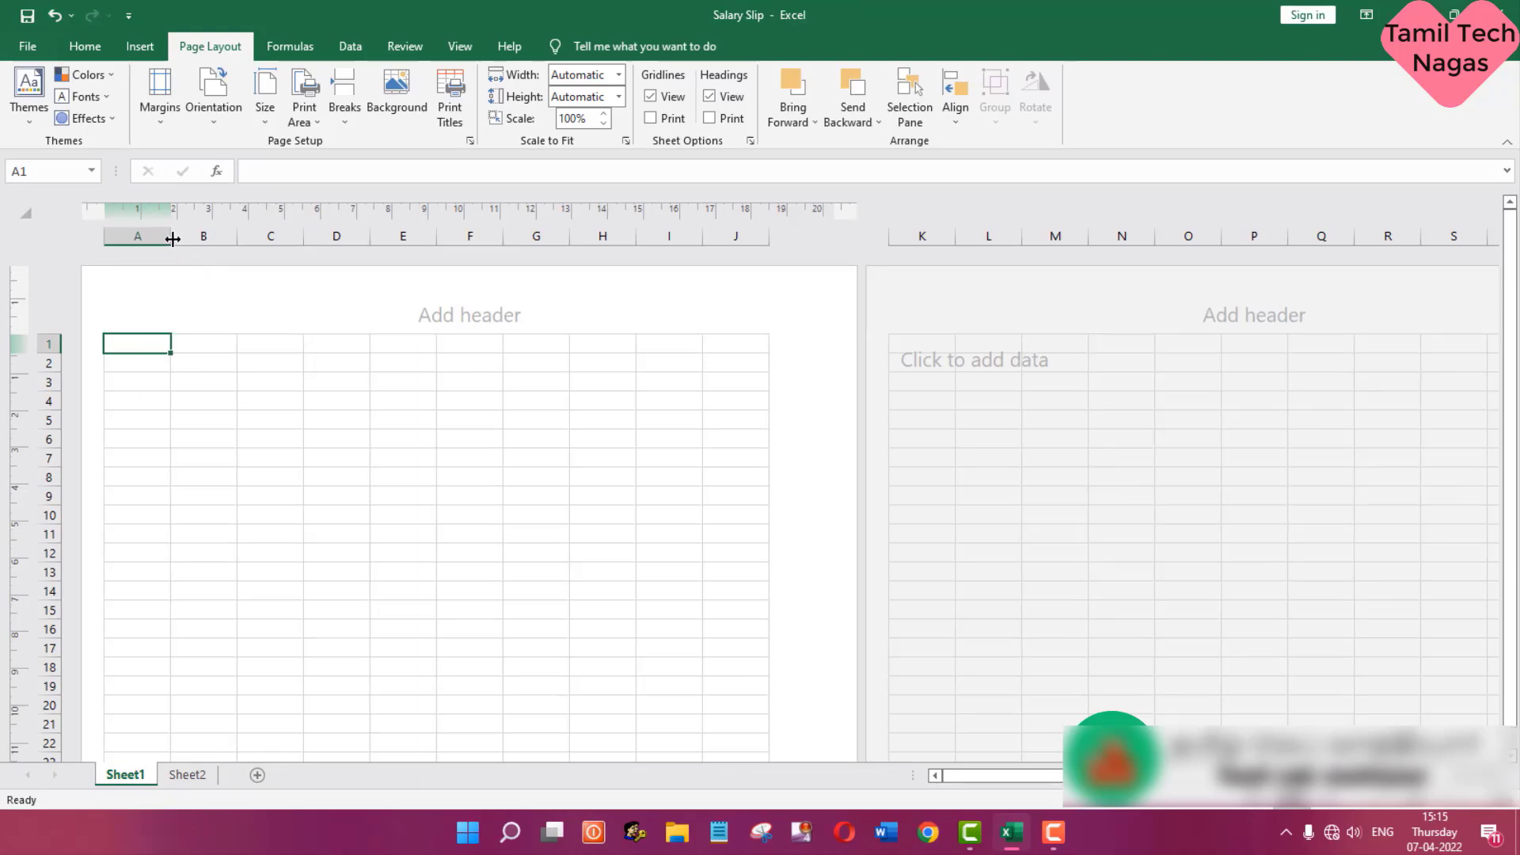
- Narrow column A to about 0.6 cm and widen B and C to about 3.7 cm, D to about 4.3 cm and E to about 4.6 cm
drag(173, 240, 125, 285)
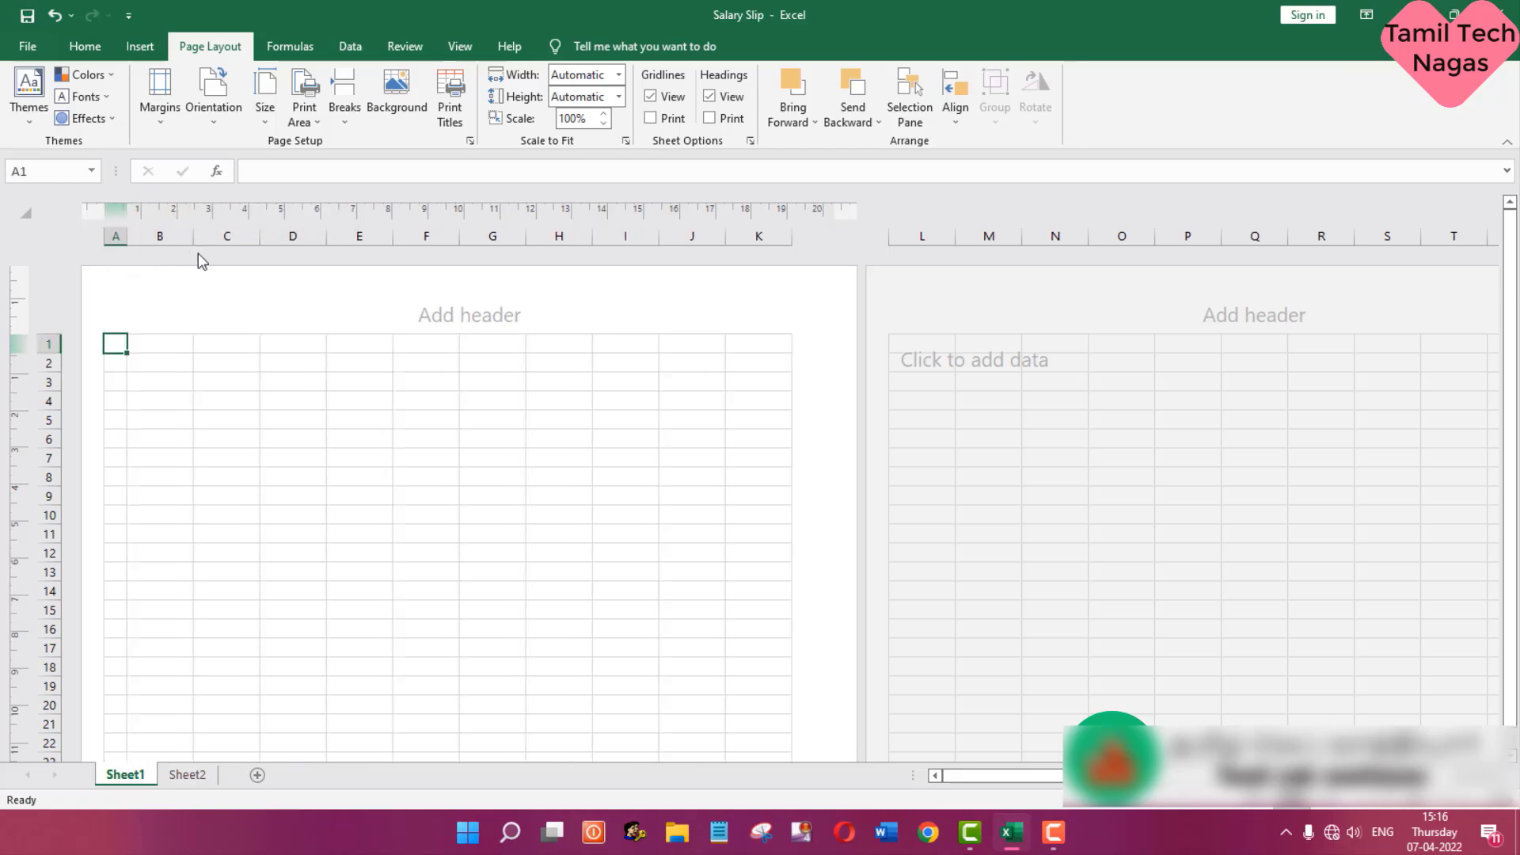
drag(195, 239, 538, 261)
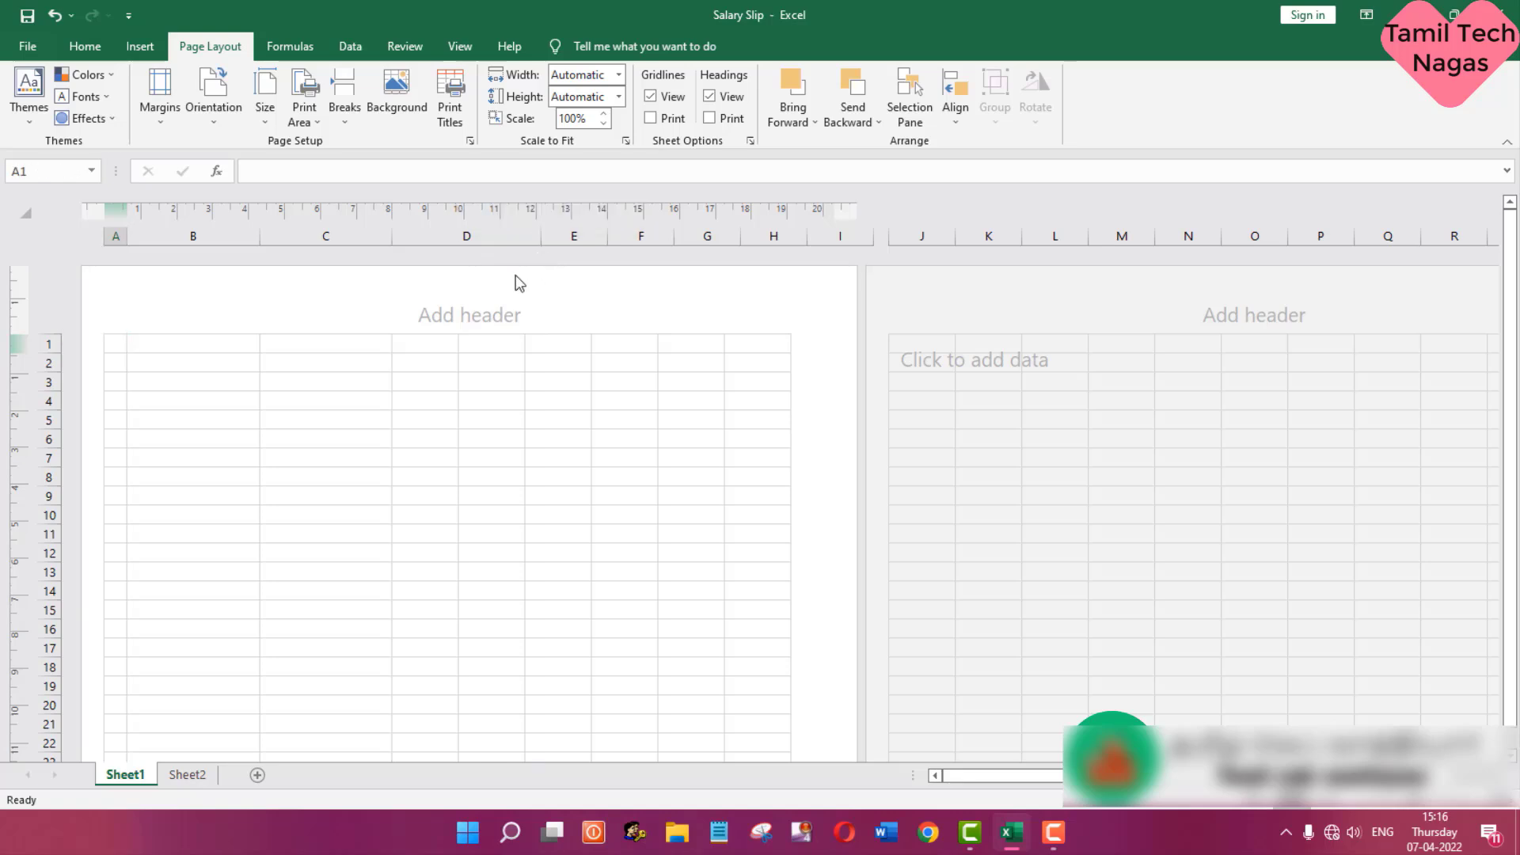
click(233, 358)
click(299, 358)
click(470, 379)
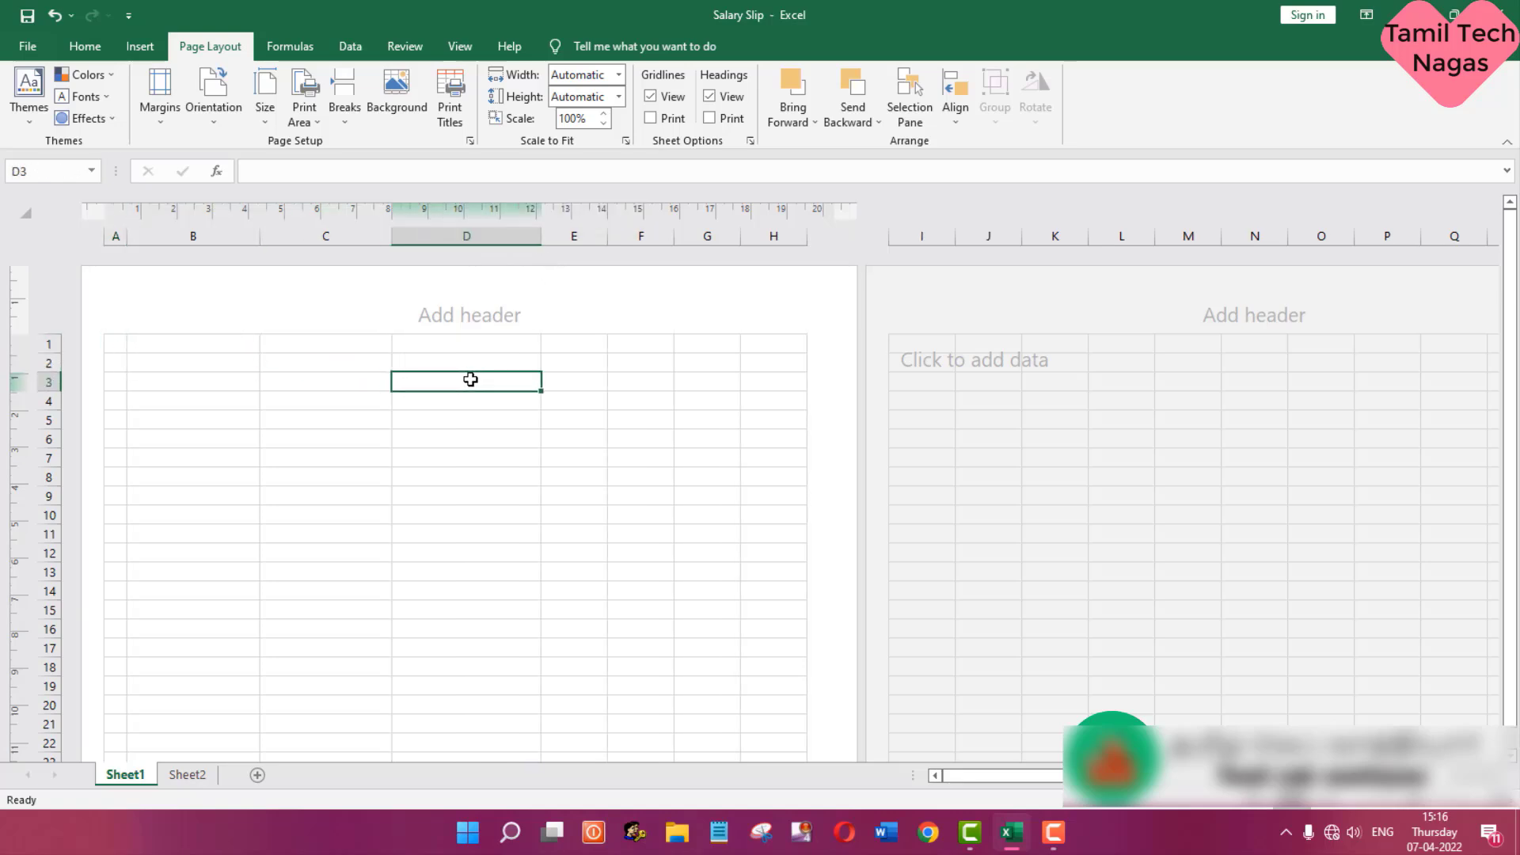
click(592, 365)
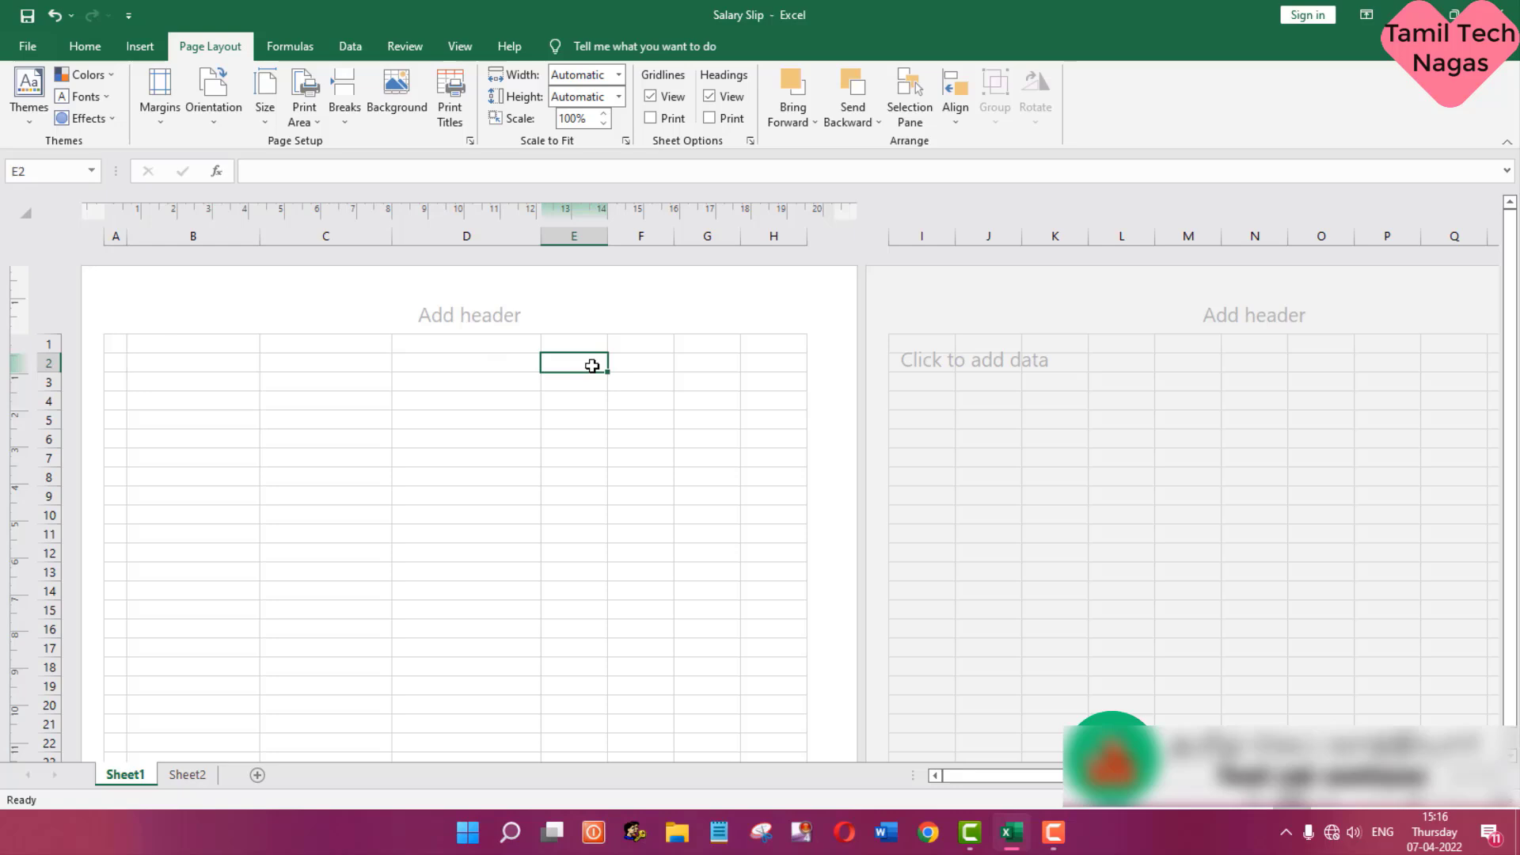
drag(603, 244, 707, 261)
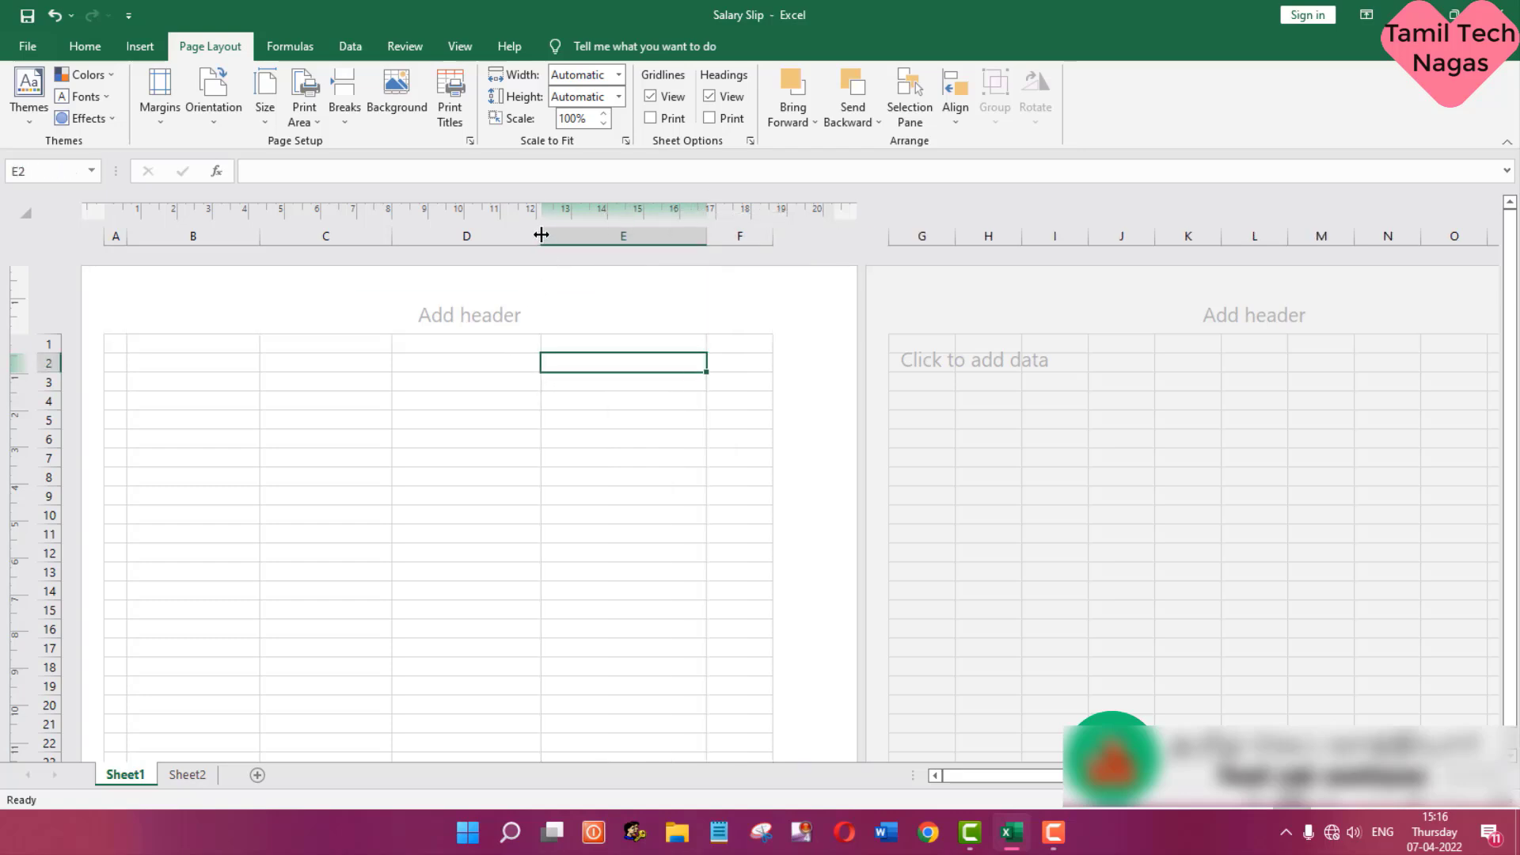
drag(541, 235, 547, 238)
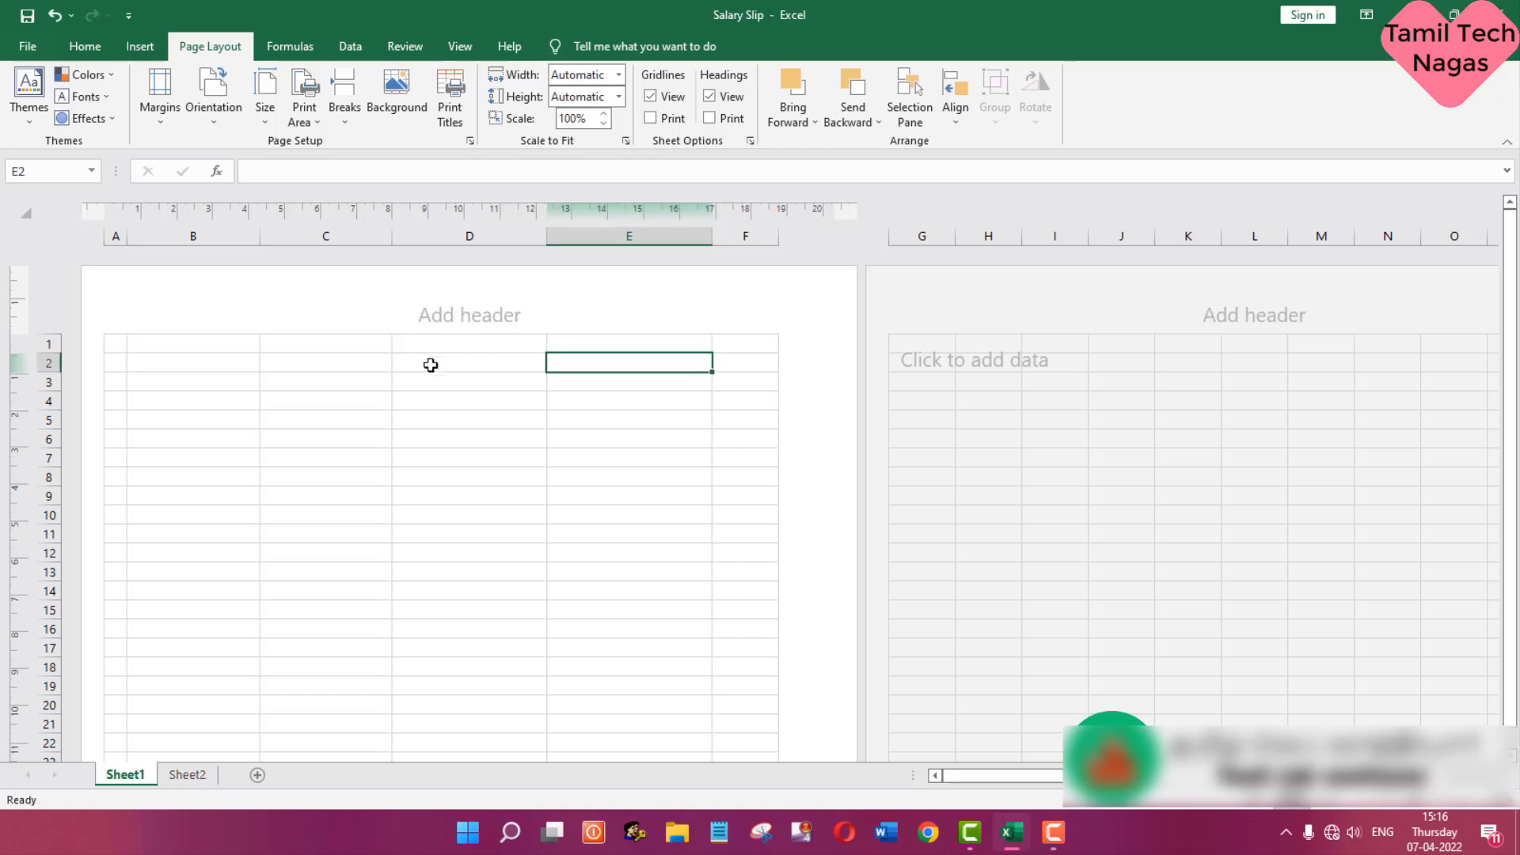
click(245, 368)
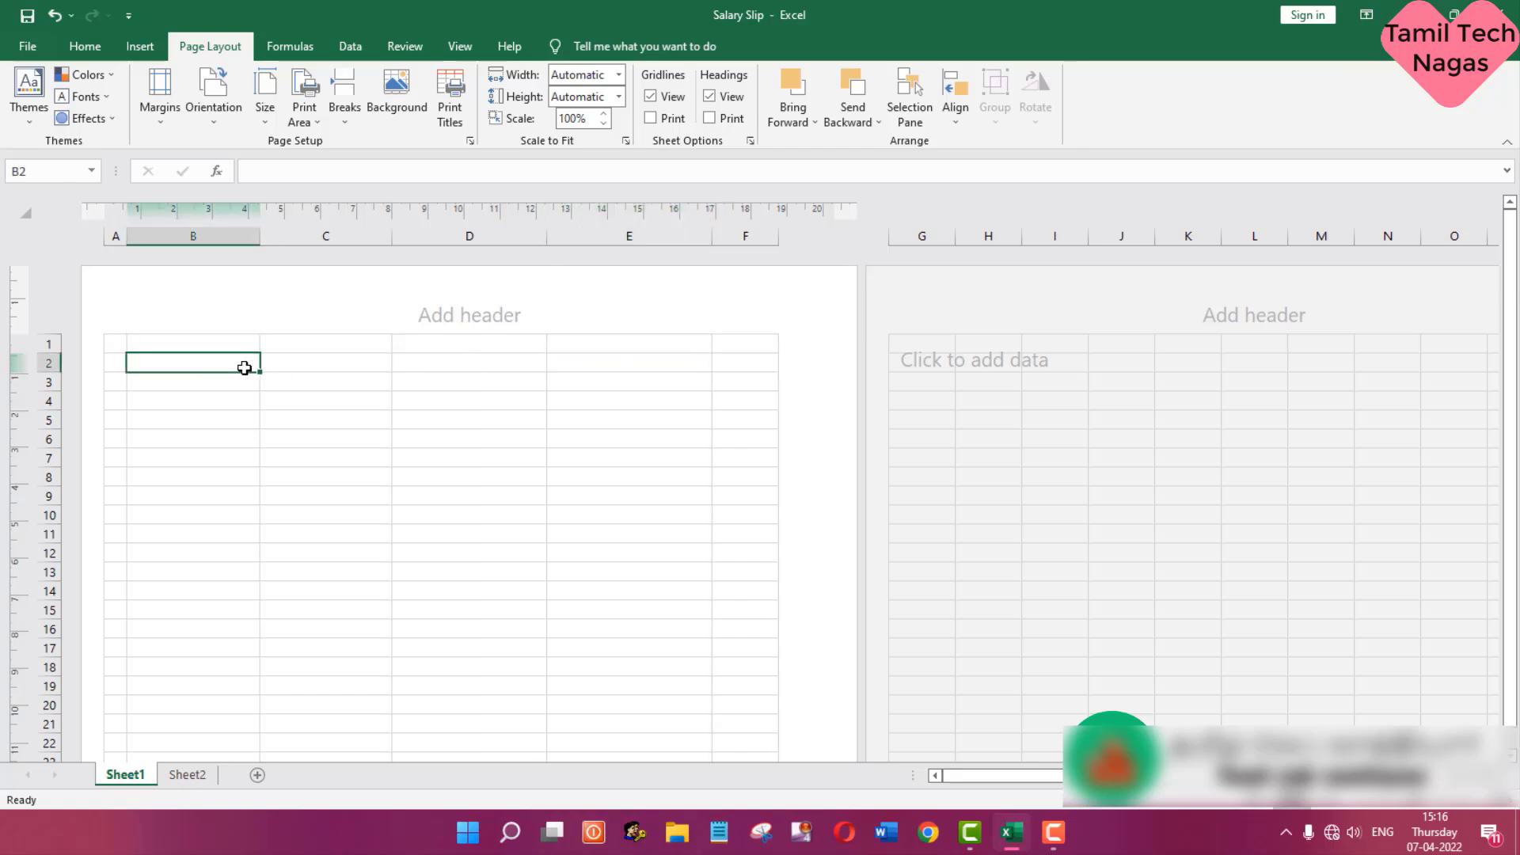
click(316, 363)
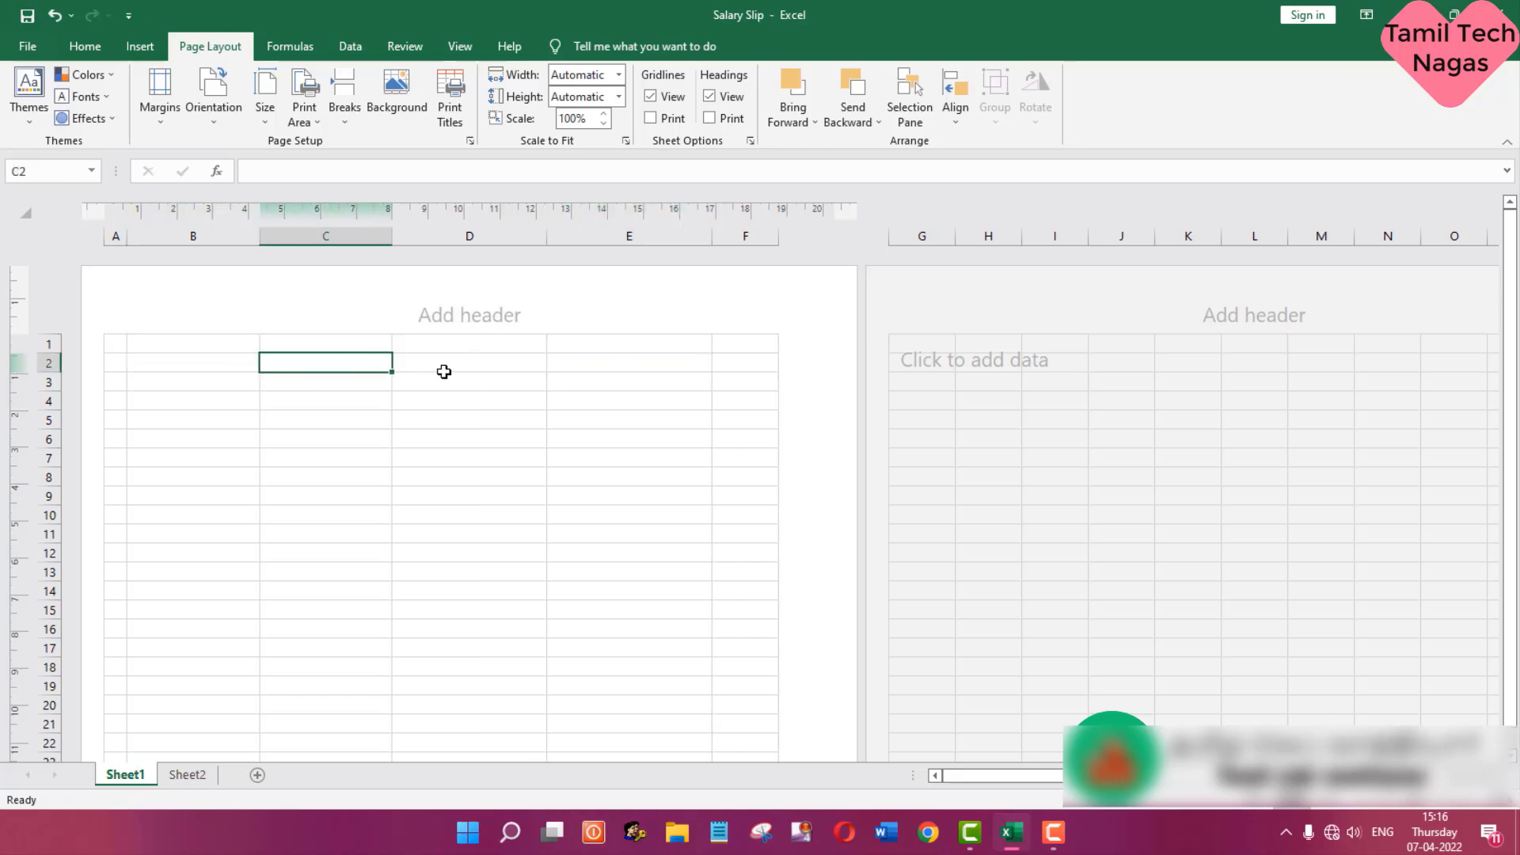
click(444, 371)
click(608, 365)
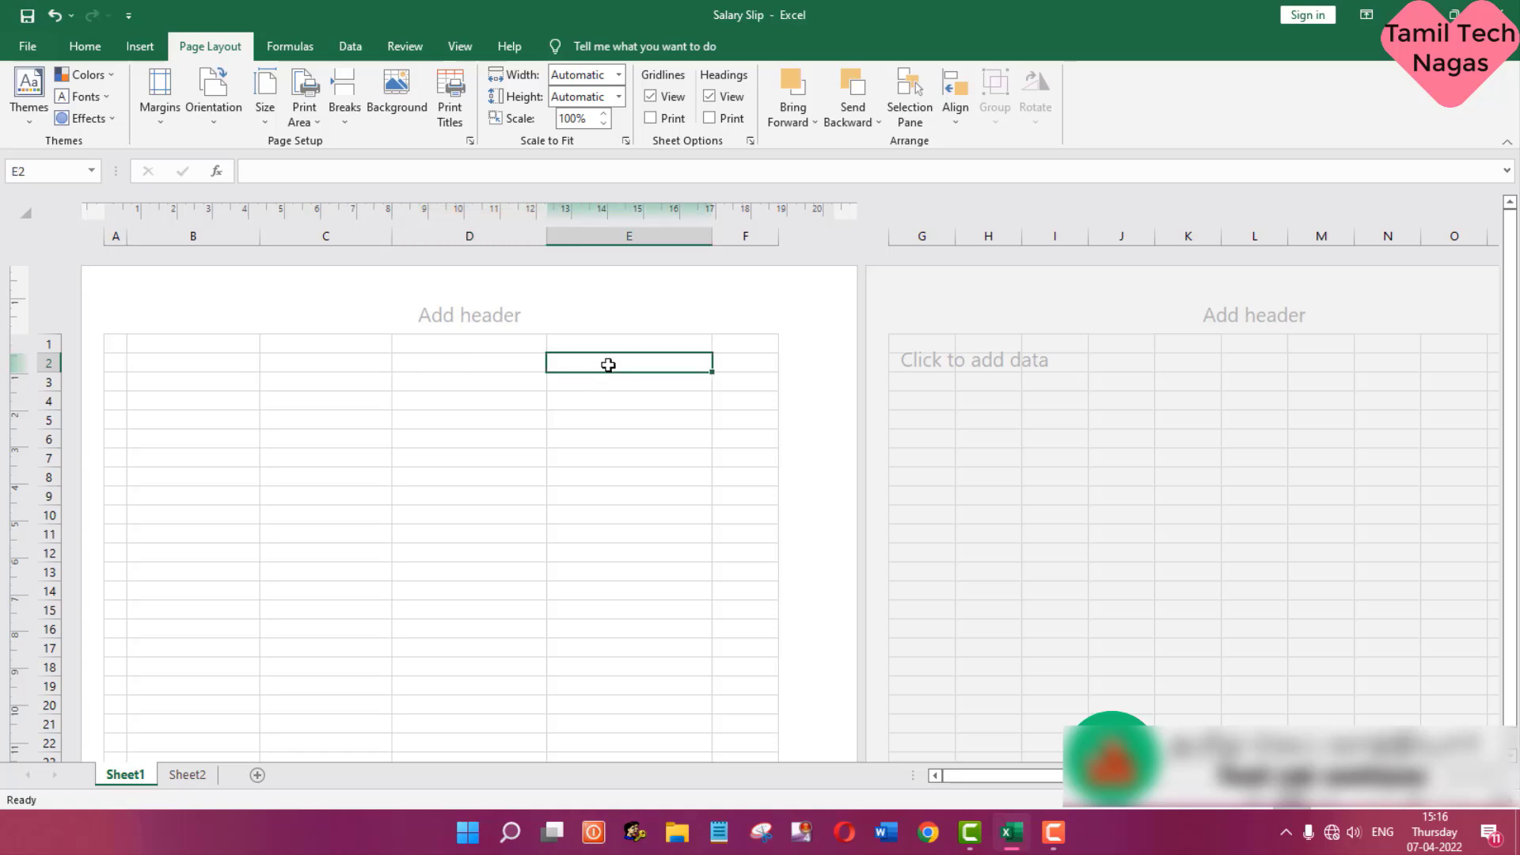
click(108, 362)
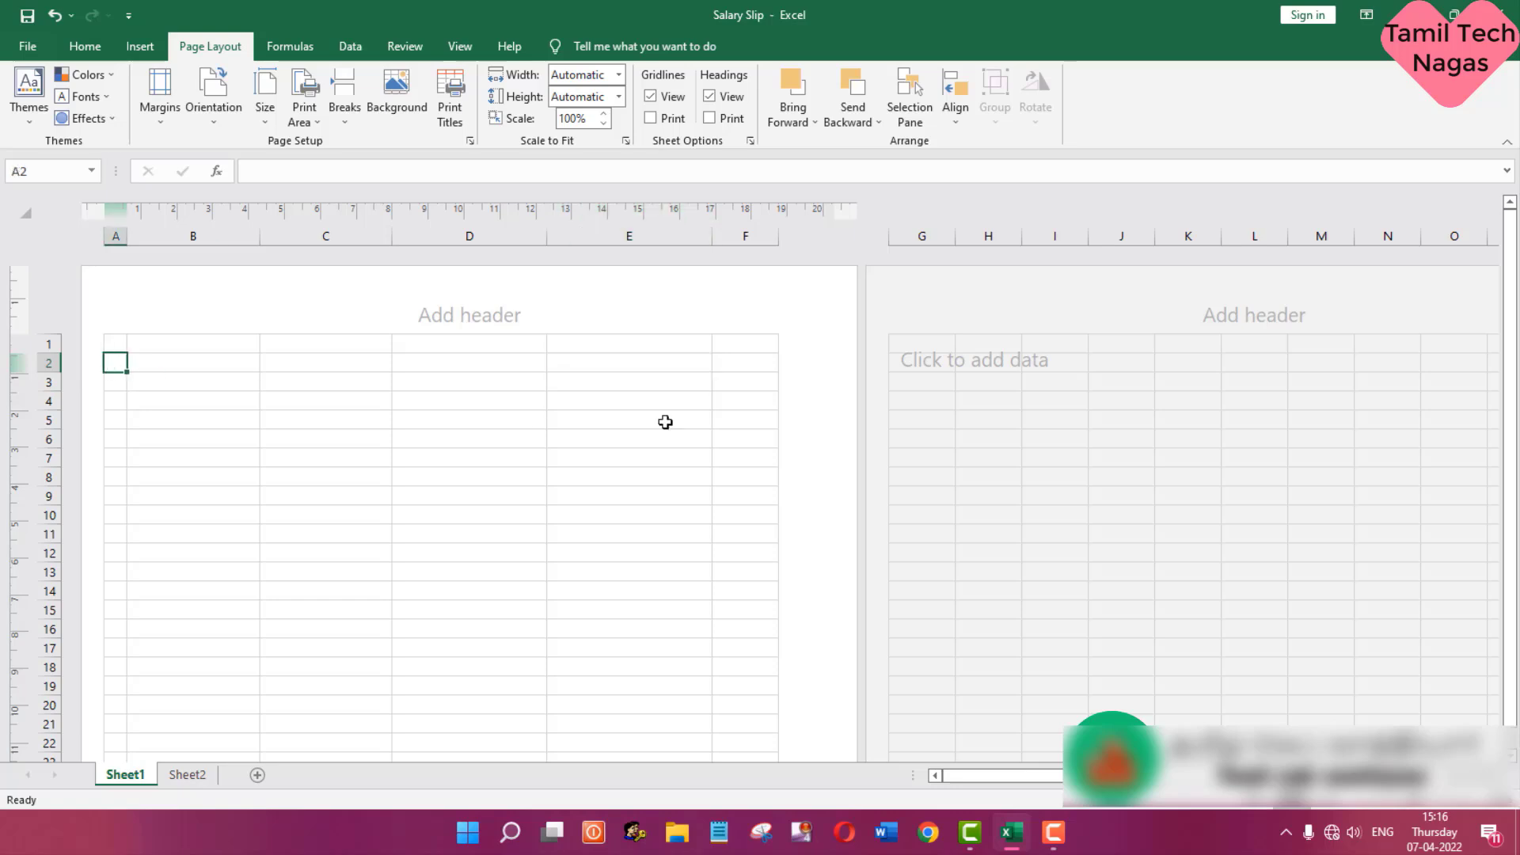
click(761, 372)
click(764, 361)
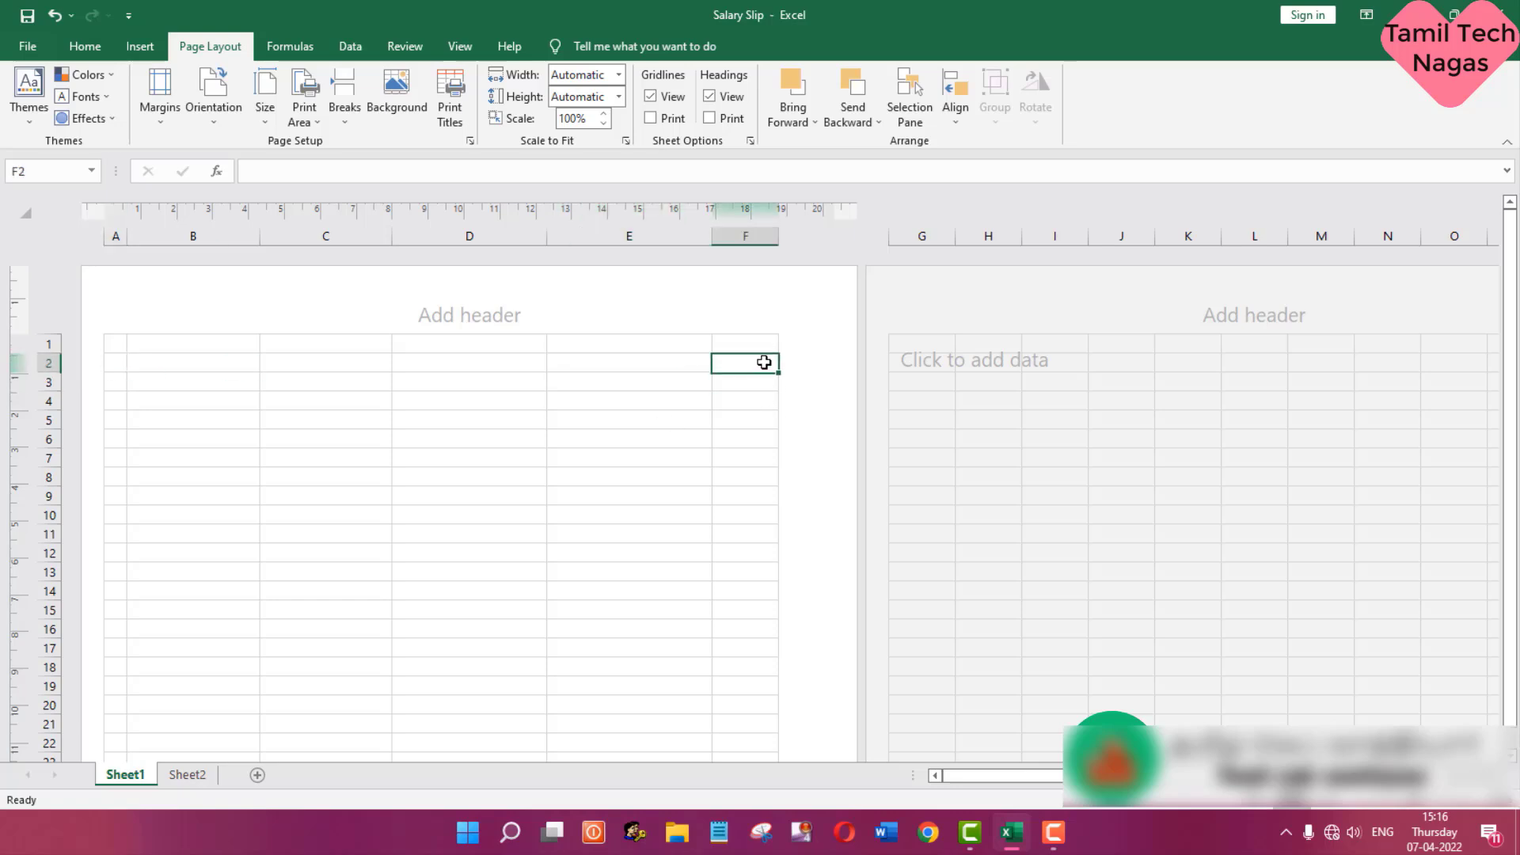
- Merge and center cells B2:E2 and enter the company name TAMIL WEB VAATHIYAAR COMPANY
click(178, 360)
drag(179, 360, 587, 358)
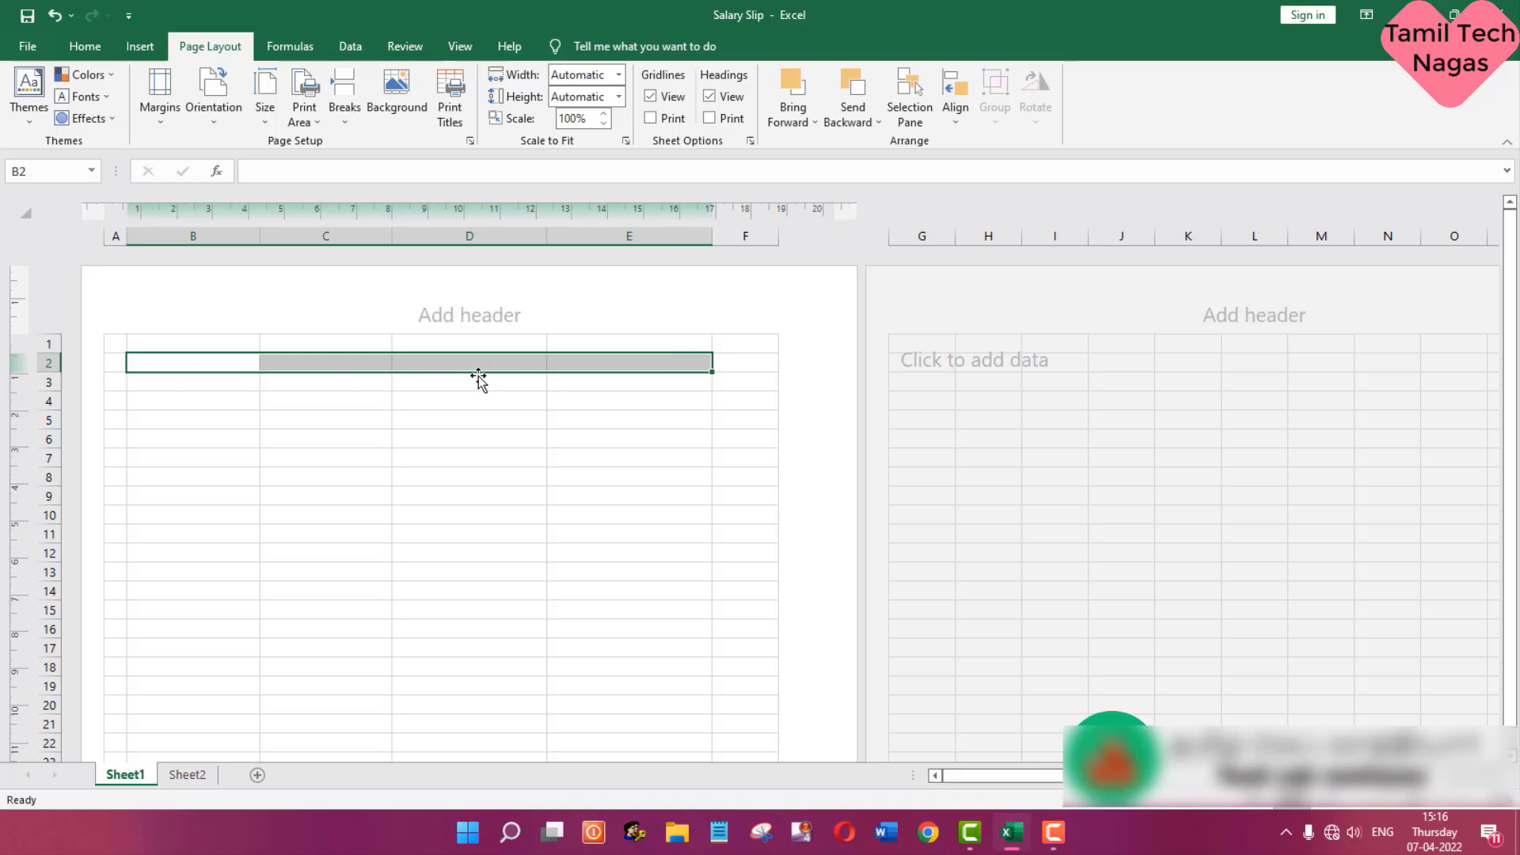
click(101, 52)
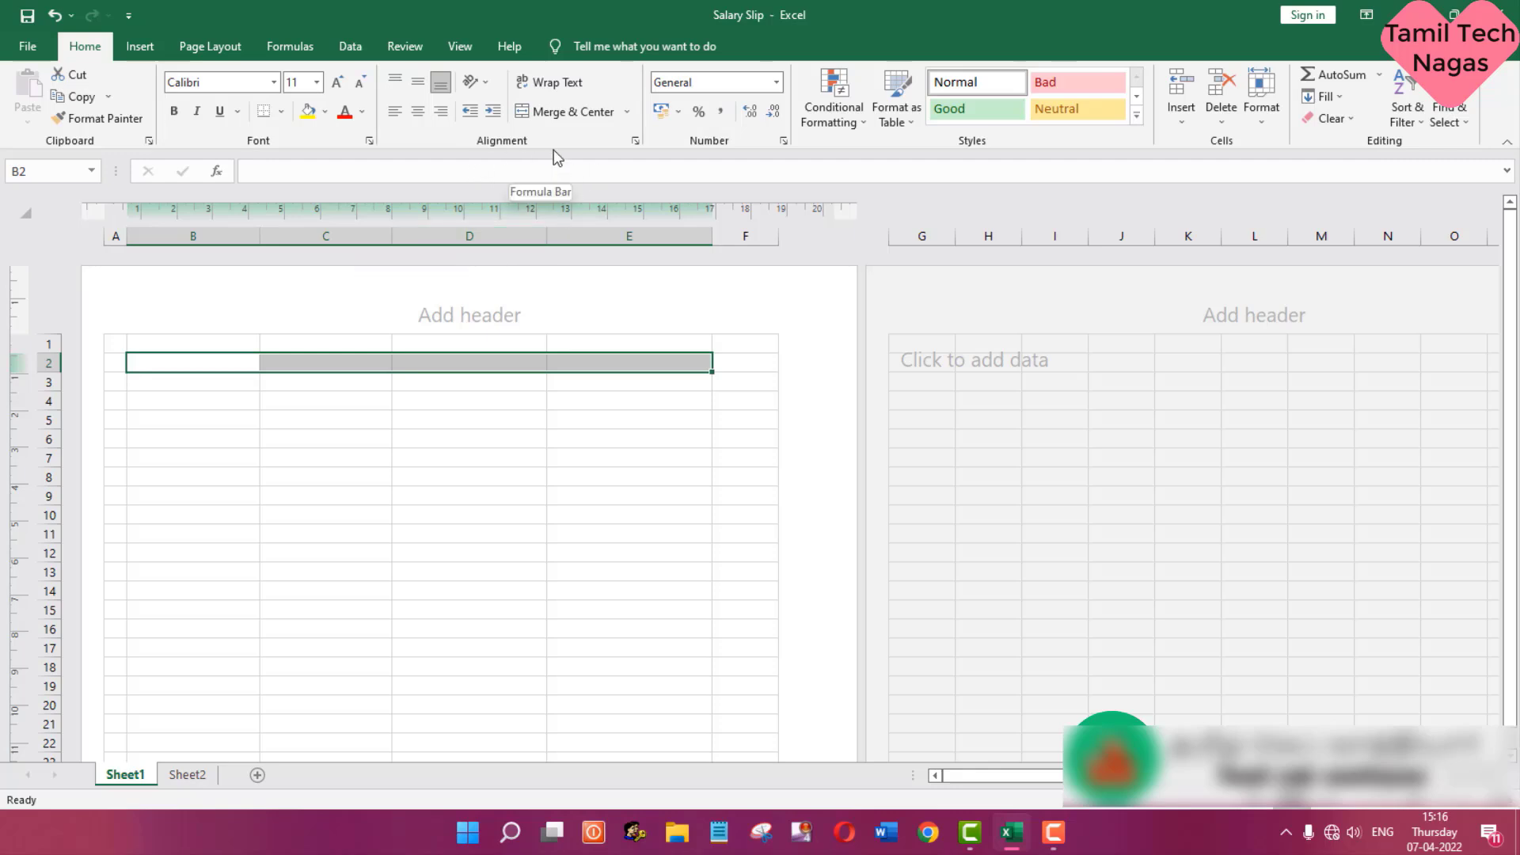
click(579, 117)
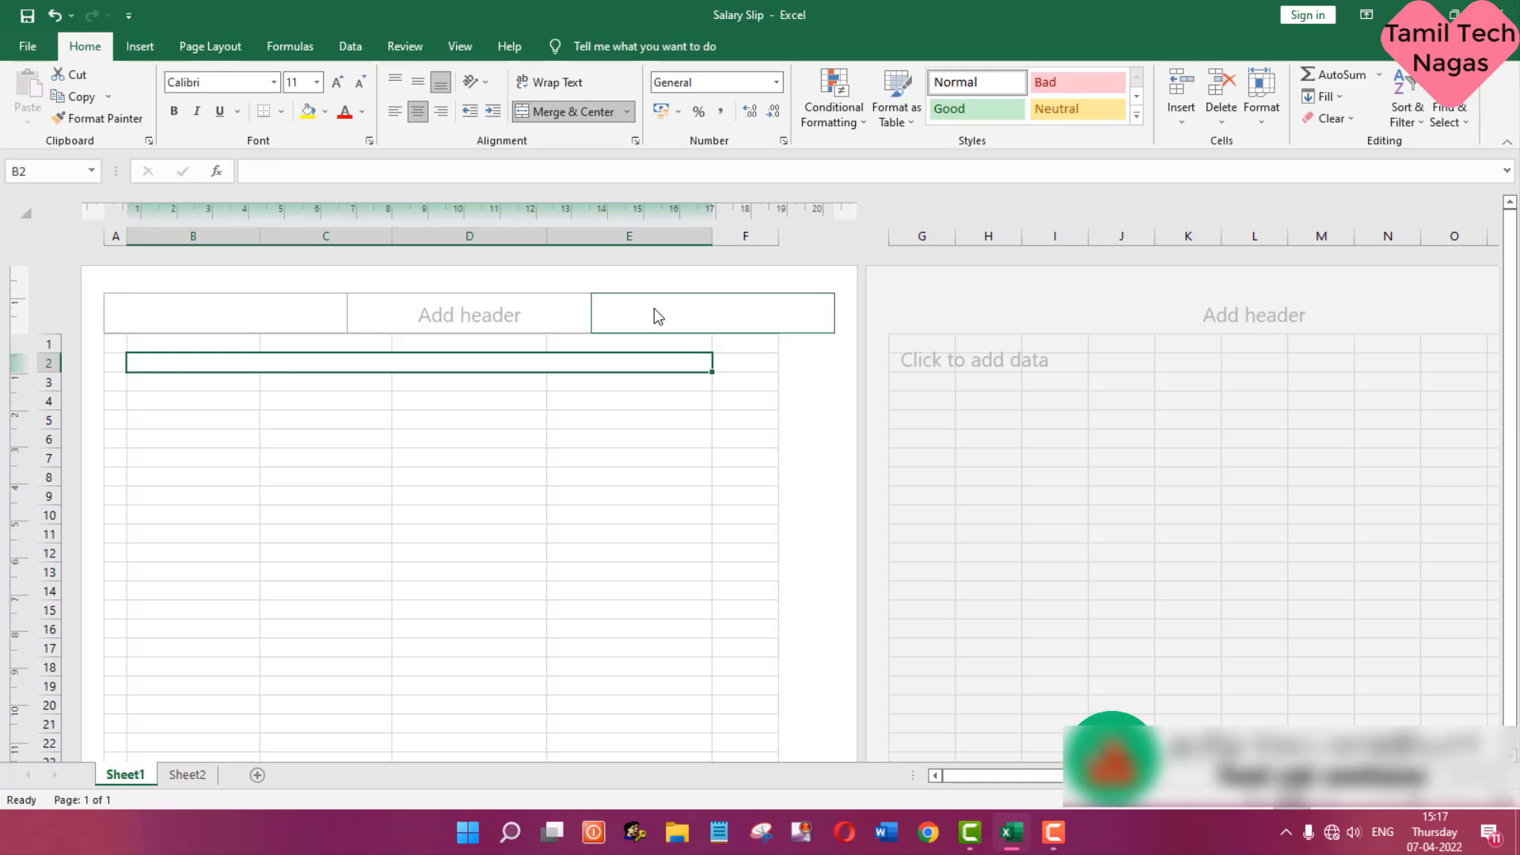
text(TAMIL WE)
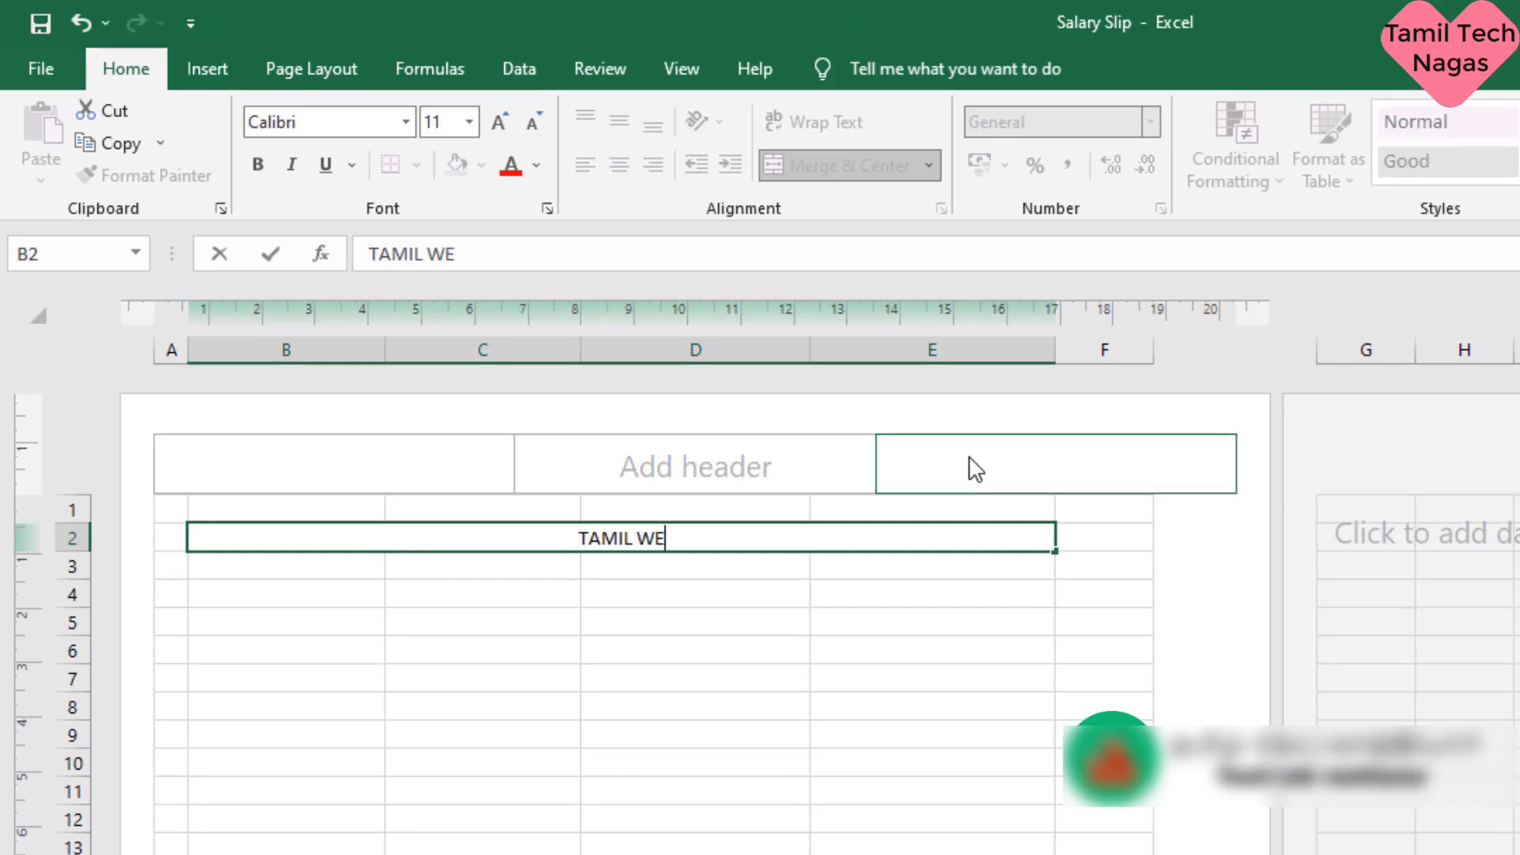
text(B VAATHIYAAR COMP)
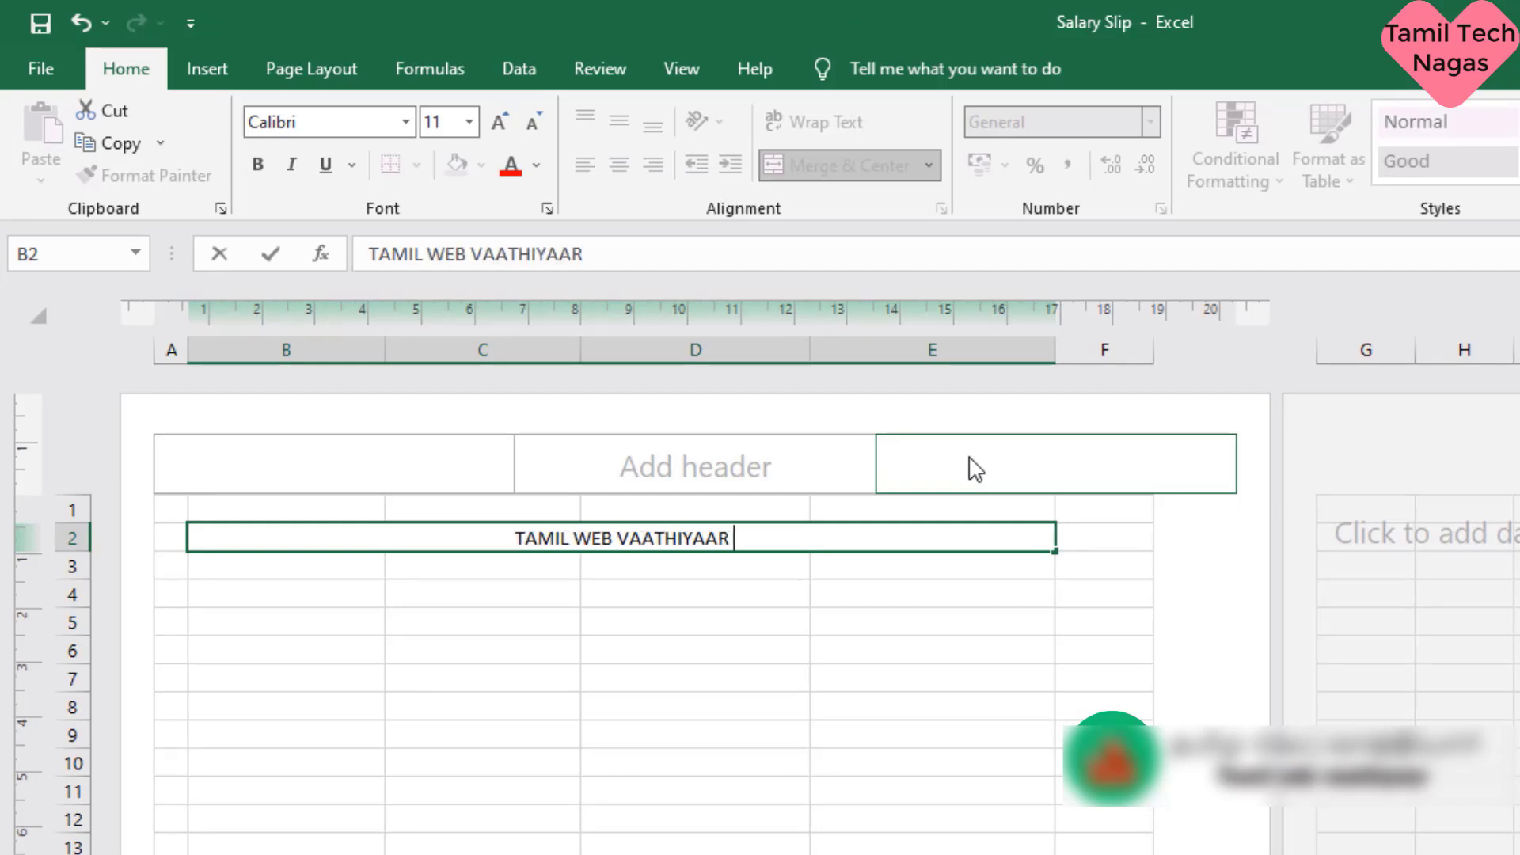
text(ANY)
key(Return)
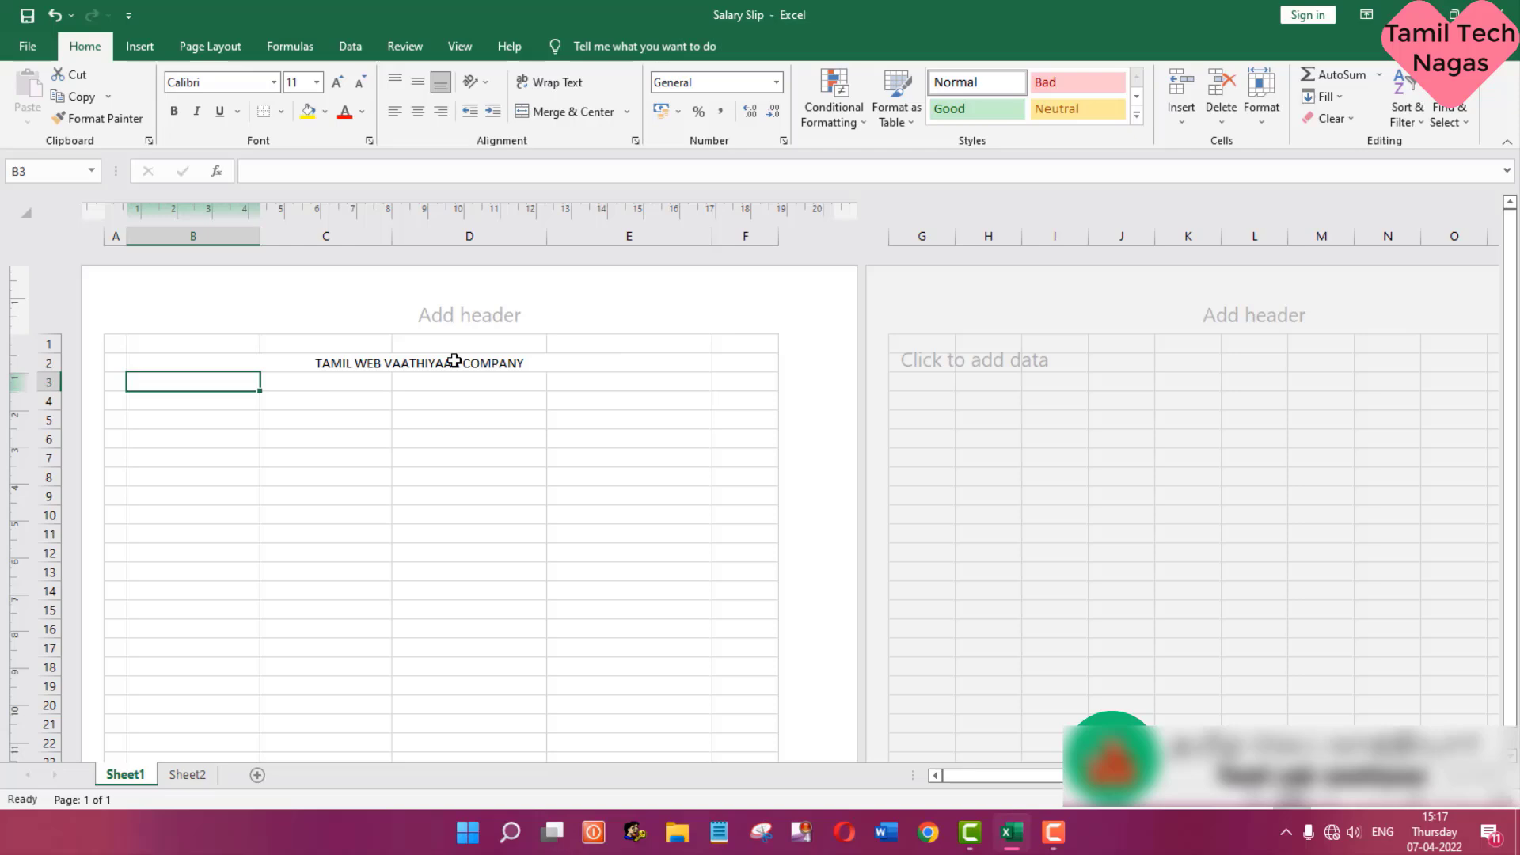
- Format the company name in row 2 as bold at font size 22
click(454, 362)
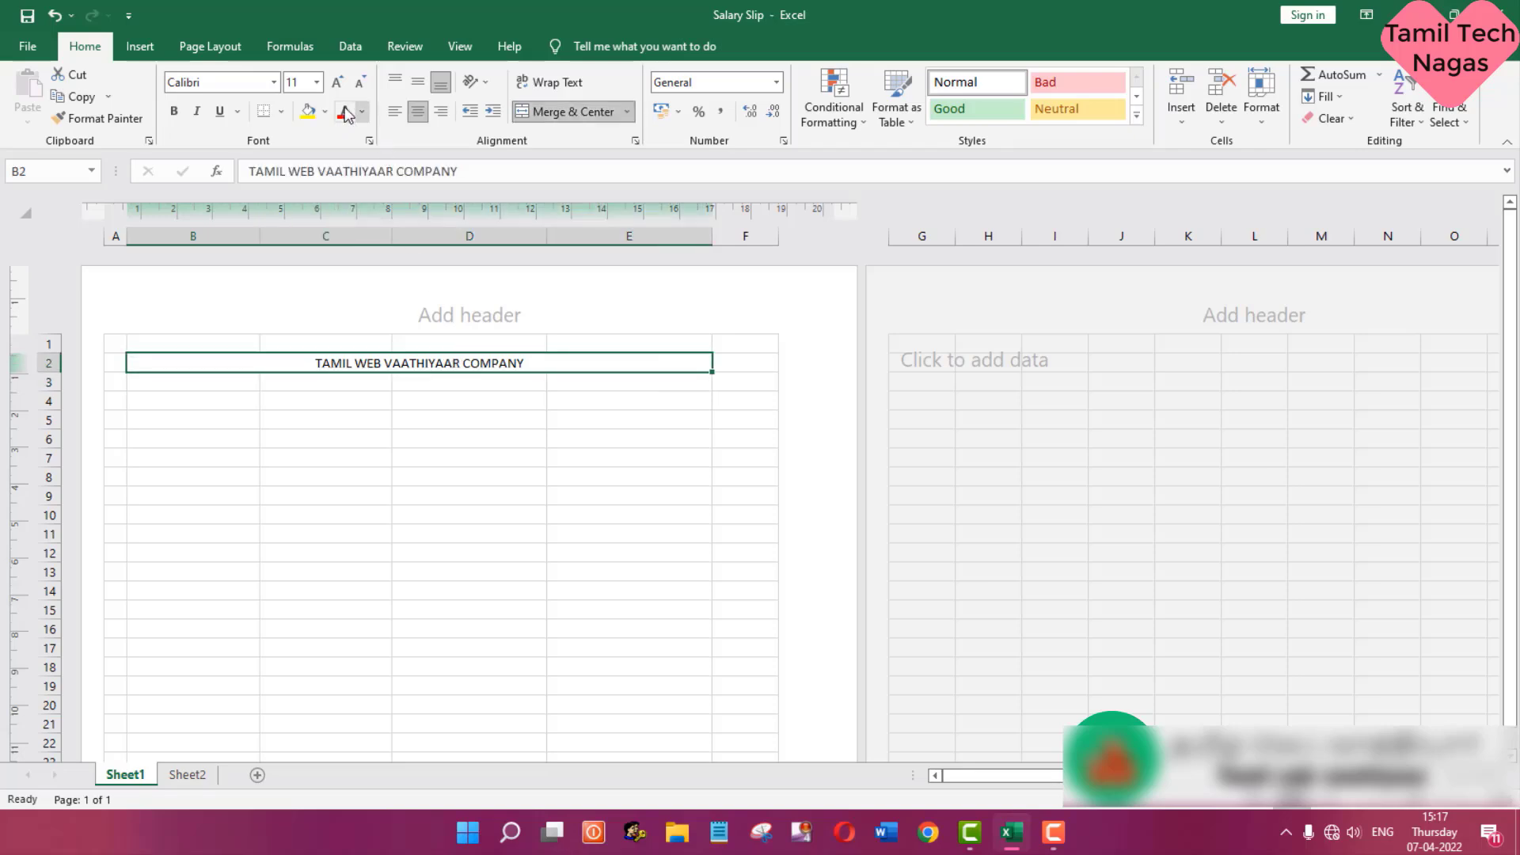
click(317, 82)
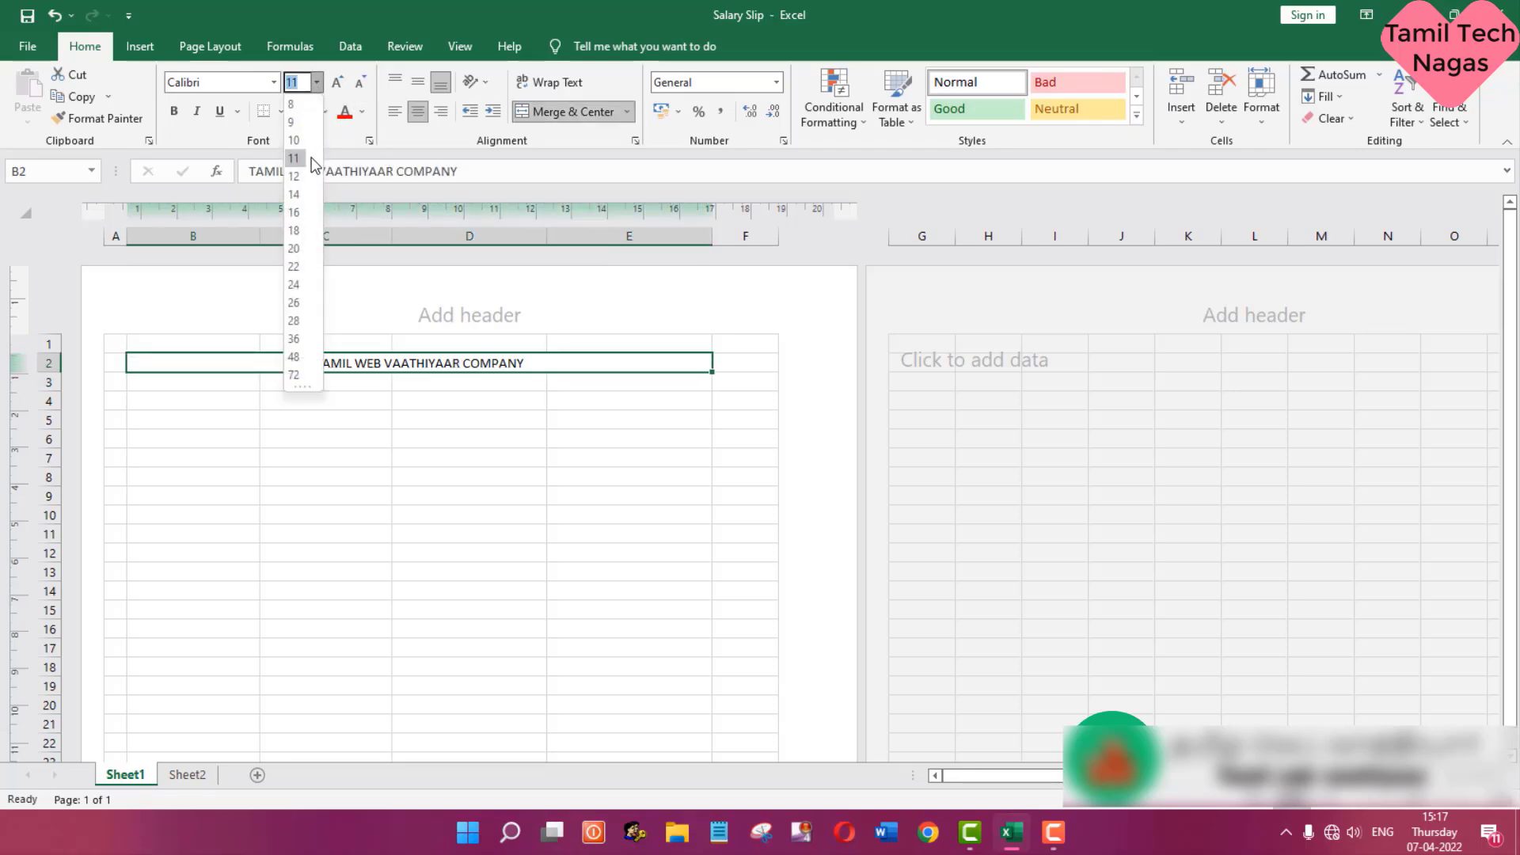
click(293, 266)
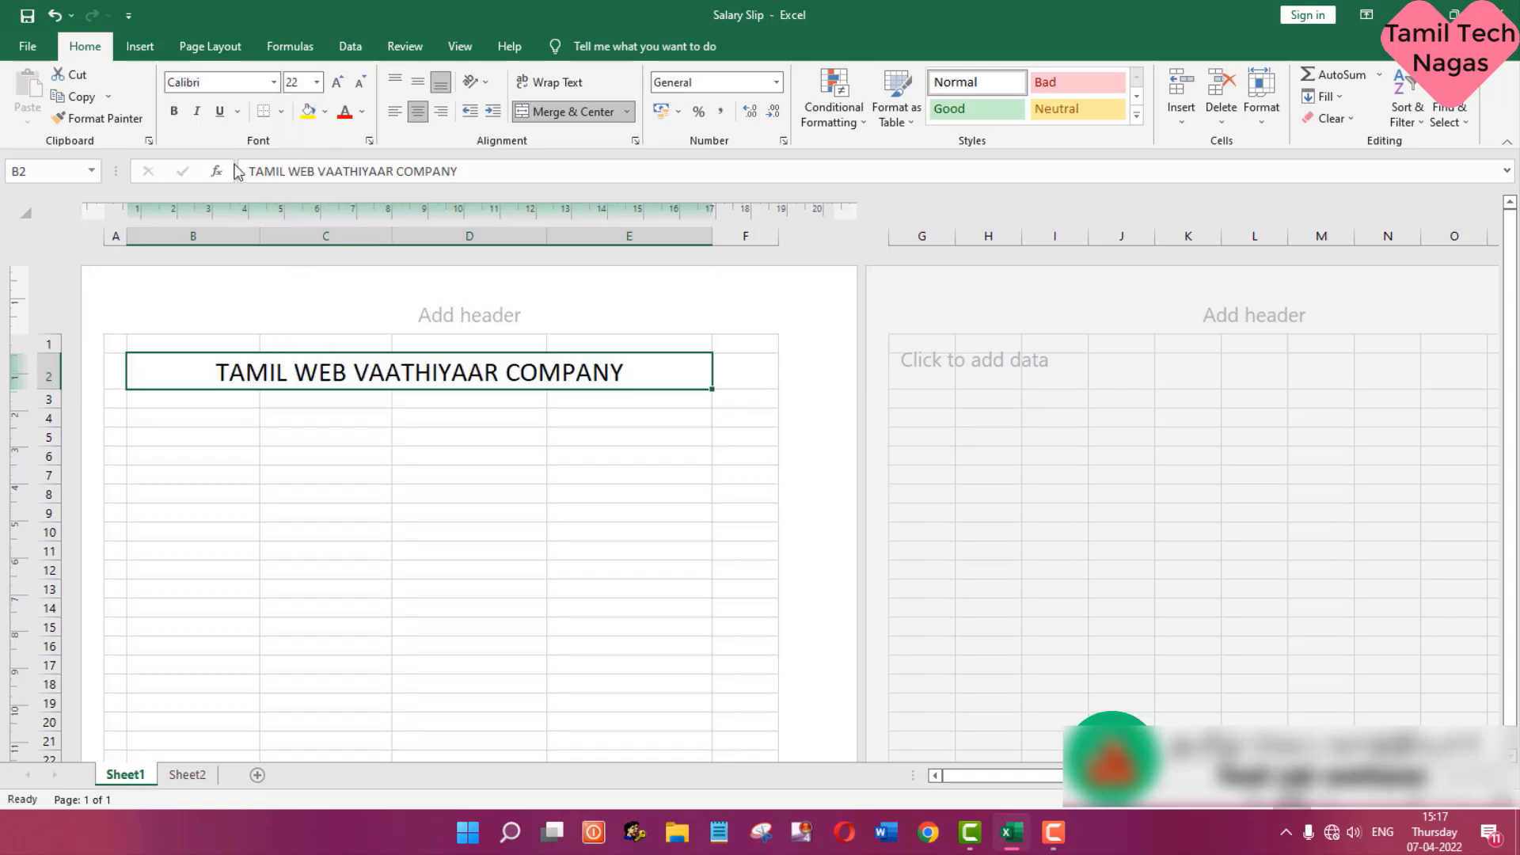
click(174, 111)
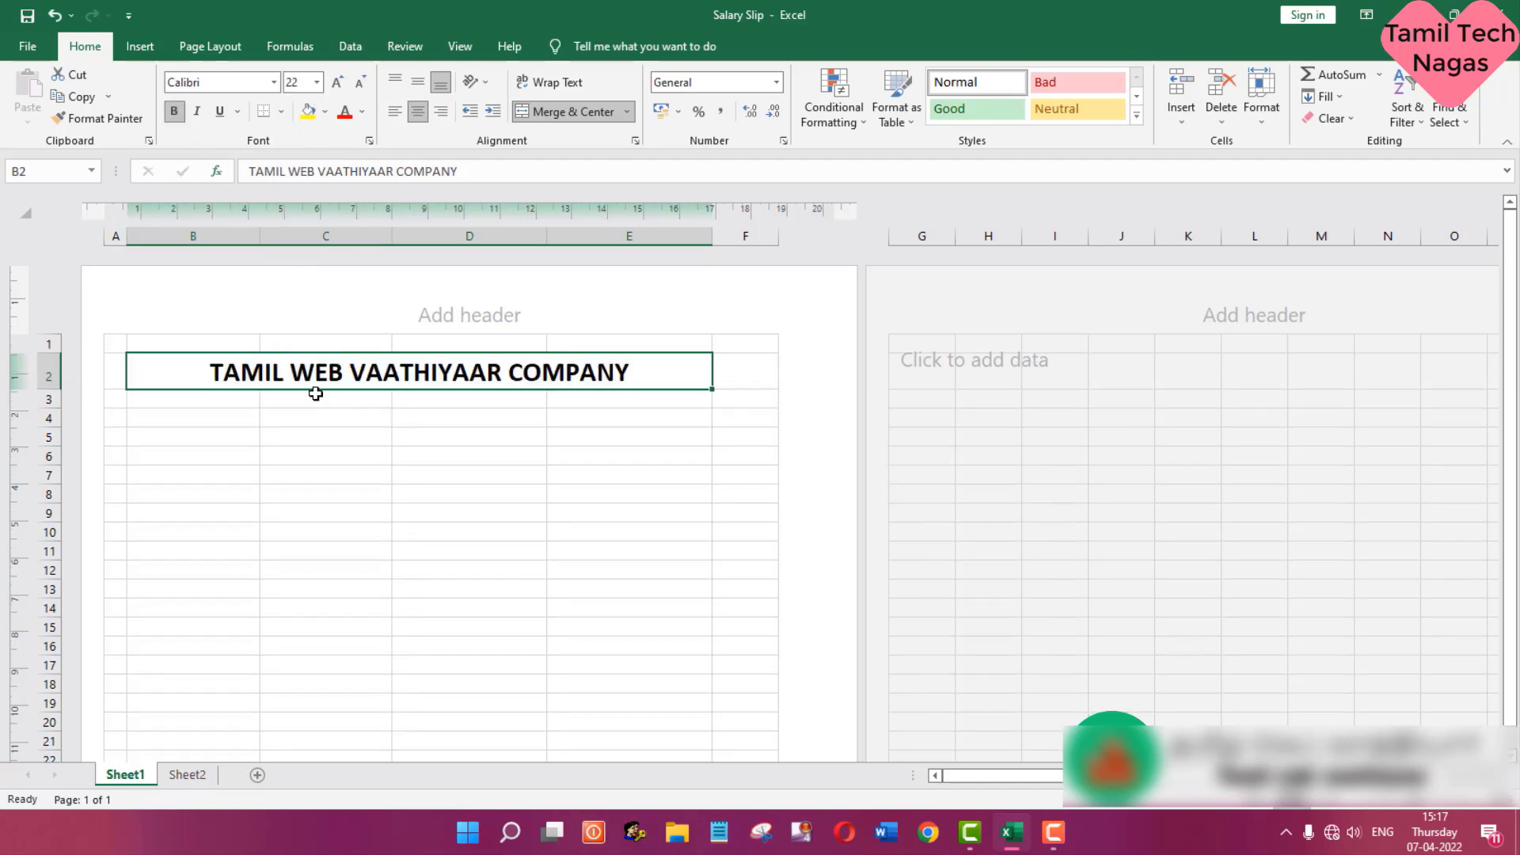
- Merge and center cells B3:E3, enter MADURAI and set its font size to 14
drag(197, 403, 591, 396)
click(570, 111)
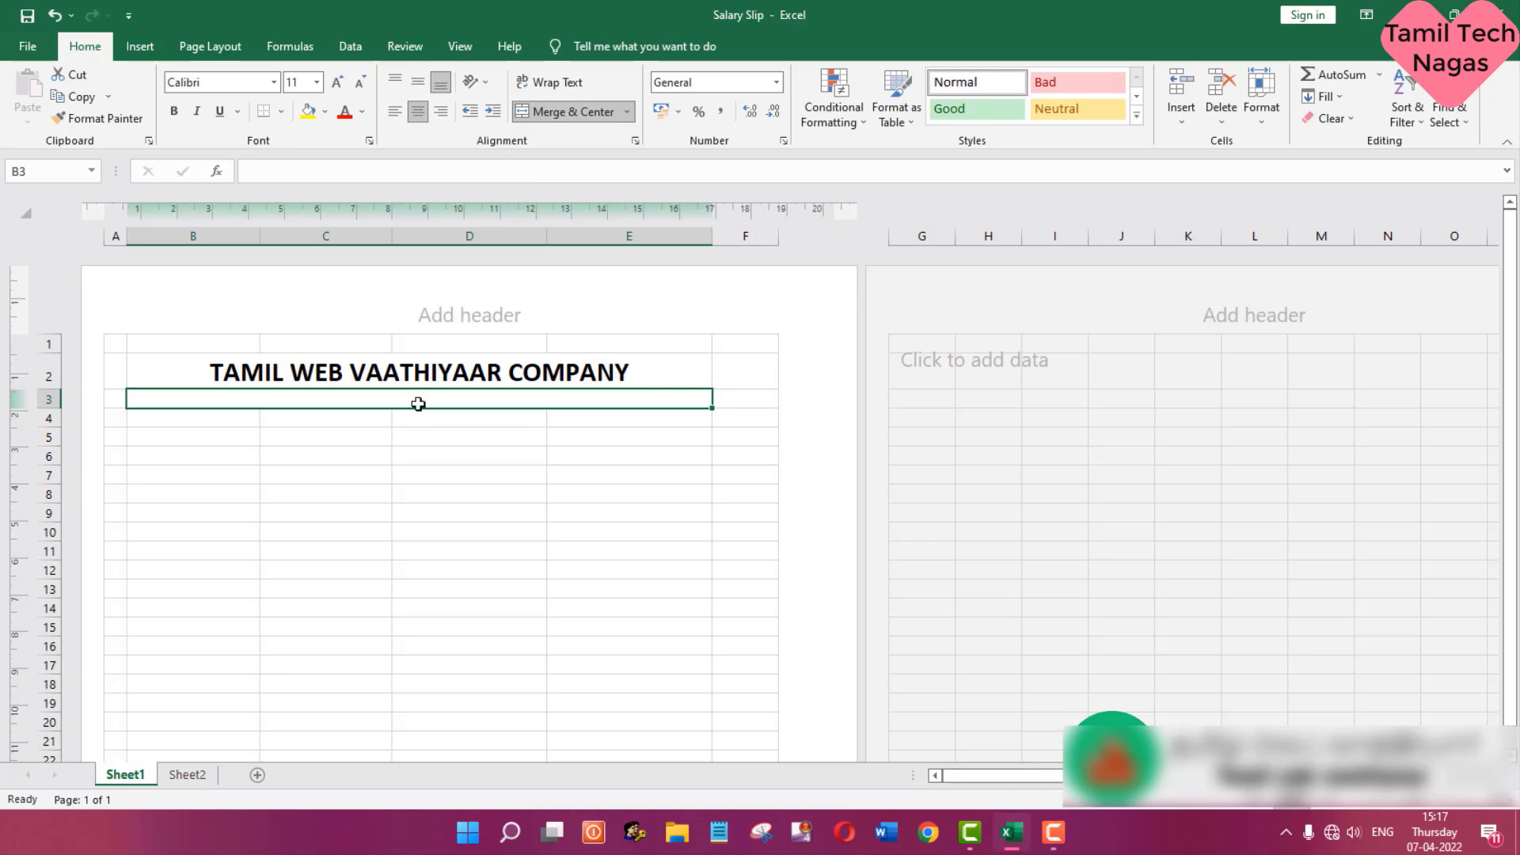
text(m)
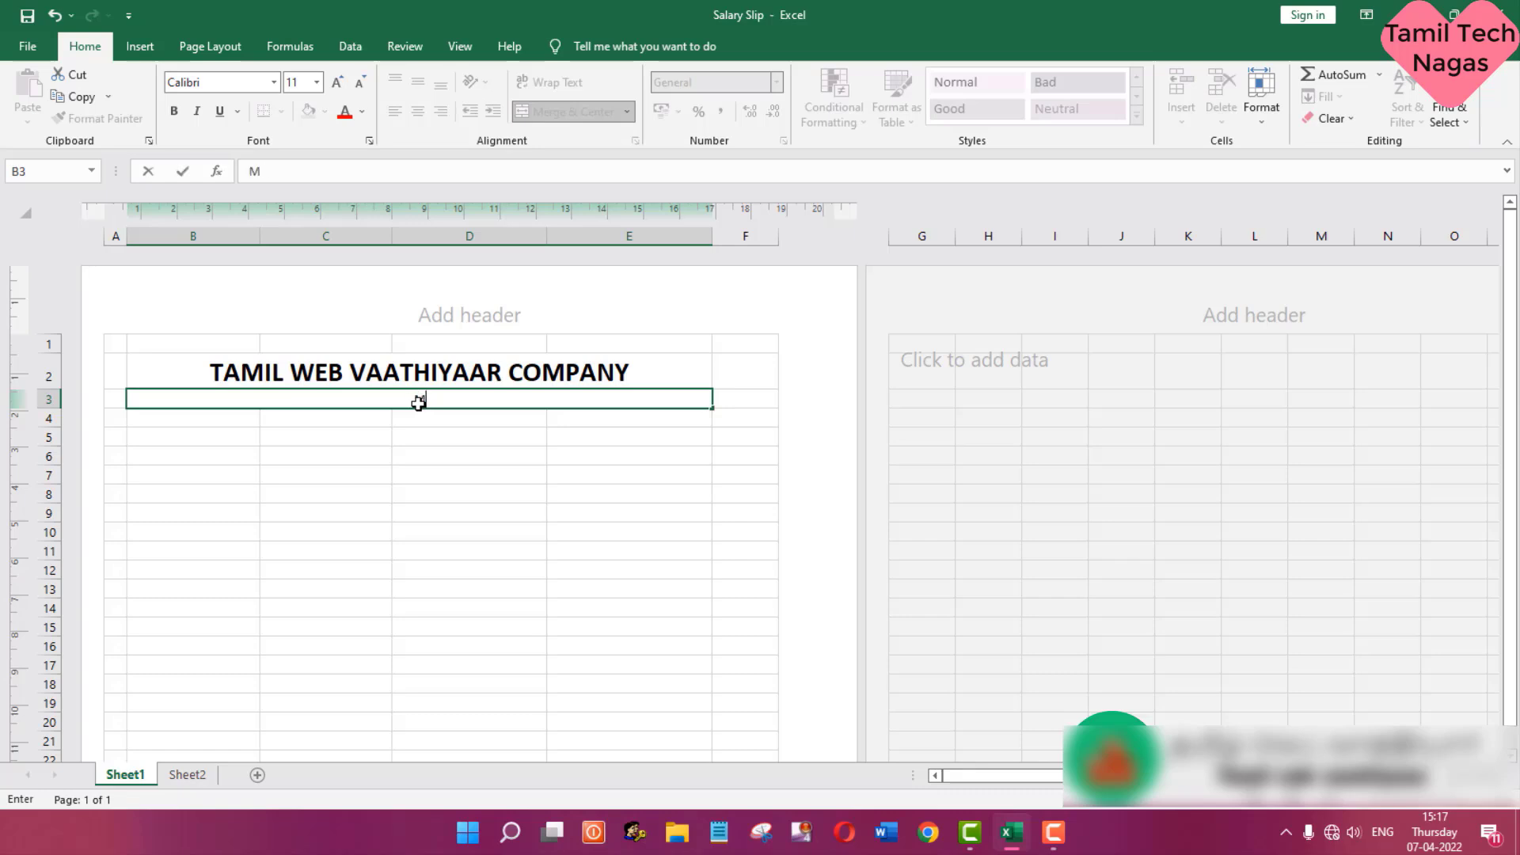
text(ADURAI)
key(ctrl+Return)
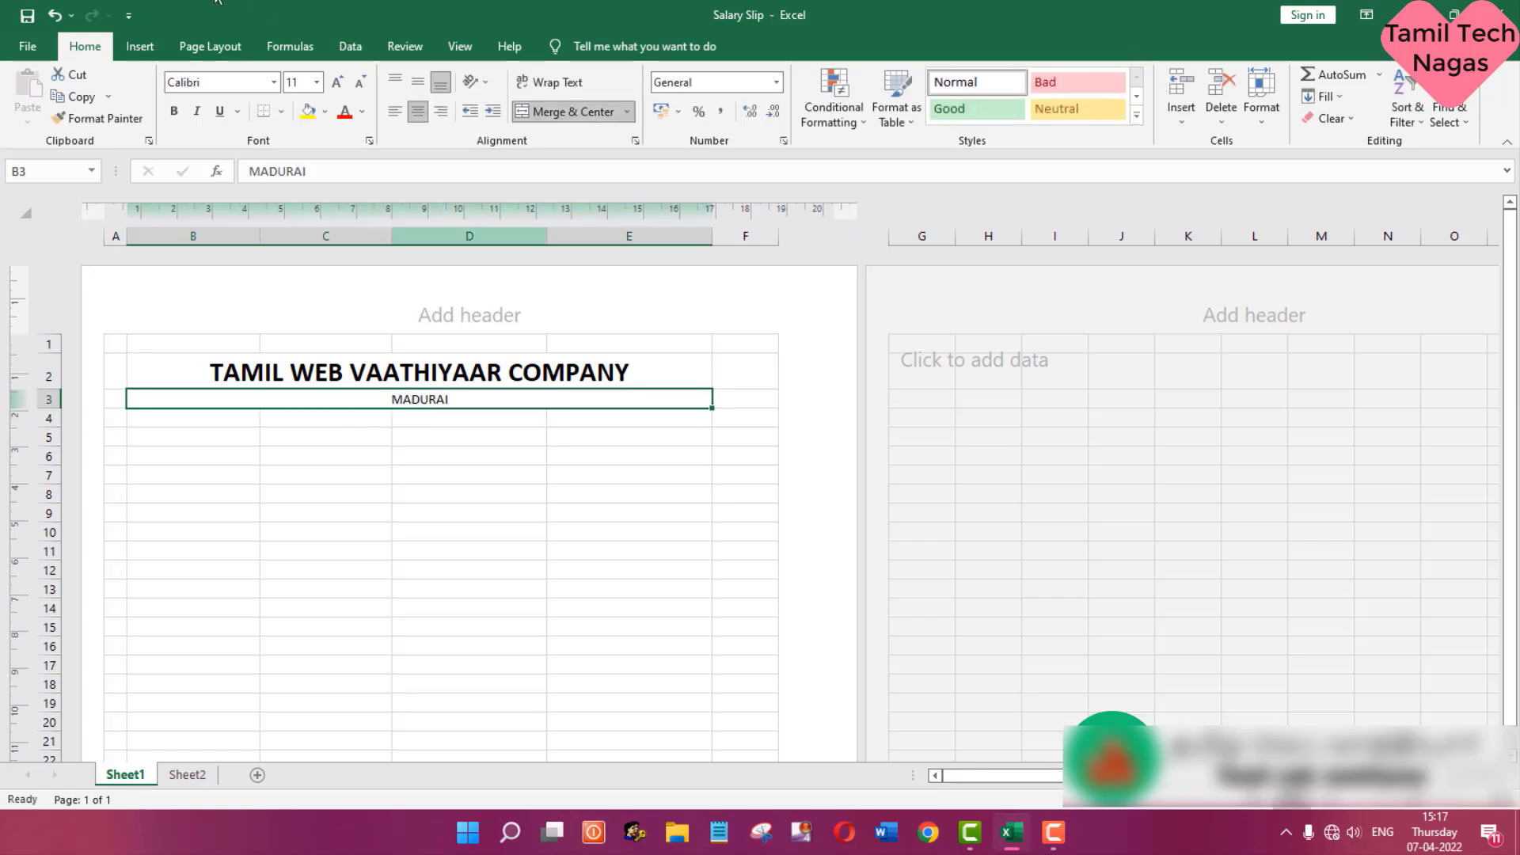
click(317, 82)
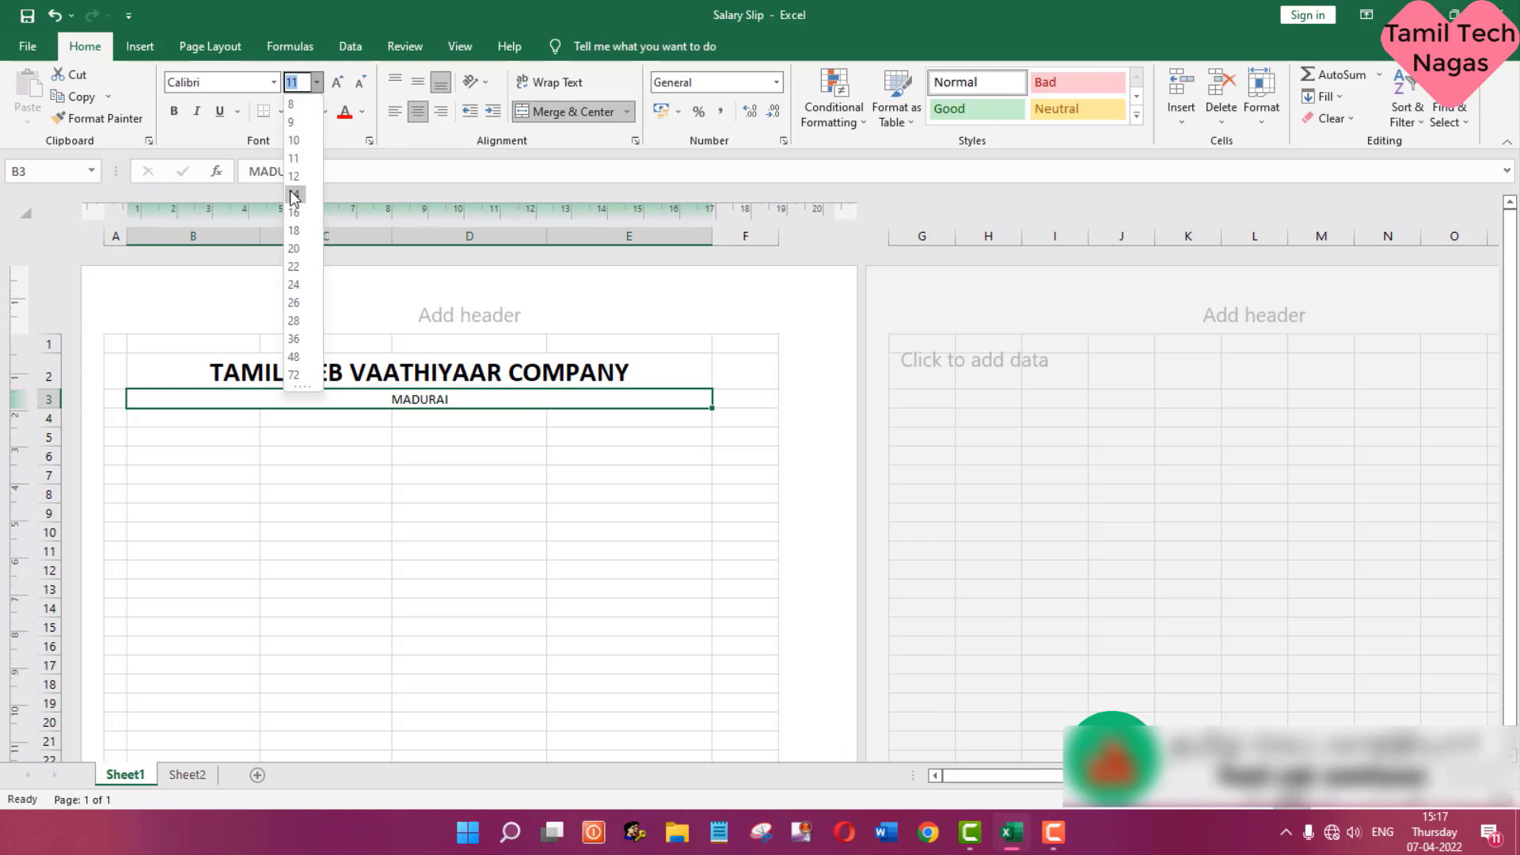
click(294, 194)
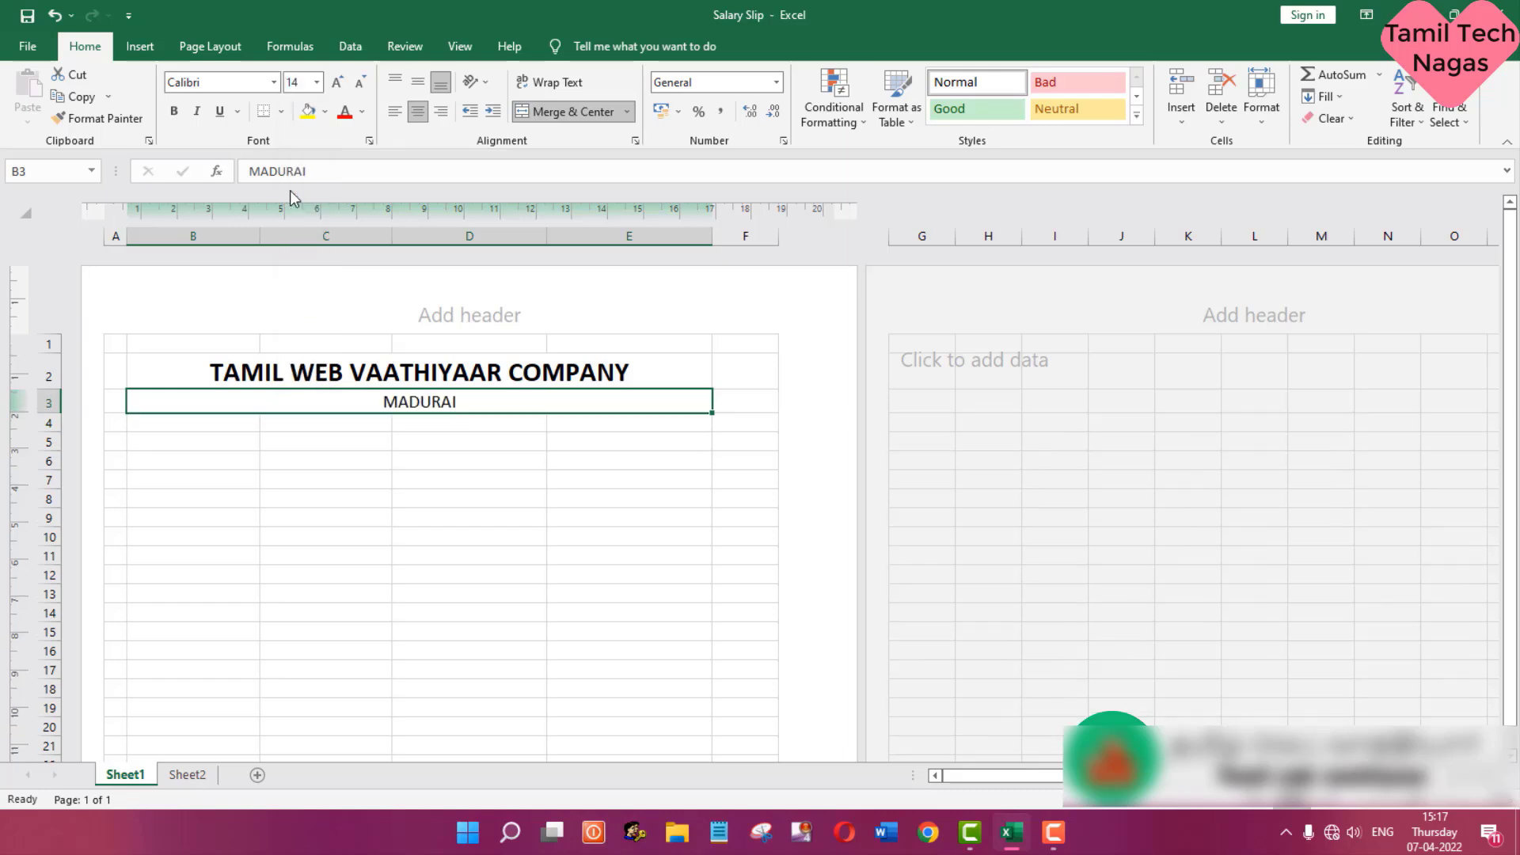
- Merge and center cells B4:E4 and enter the title Monthly Salary Slip
click(214, 426)
drag(280, 413, 595, 420)
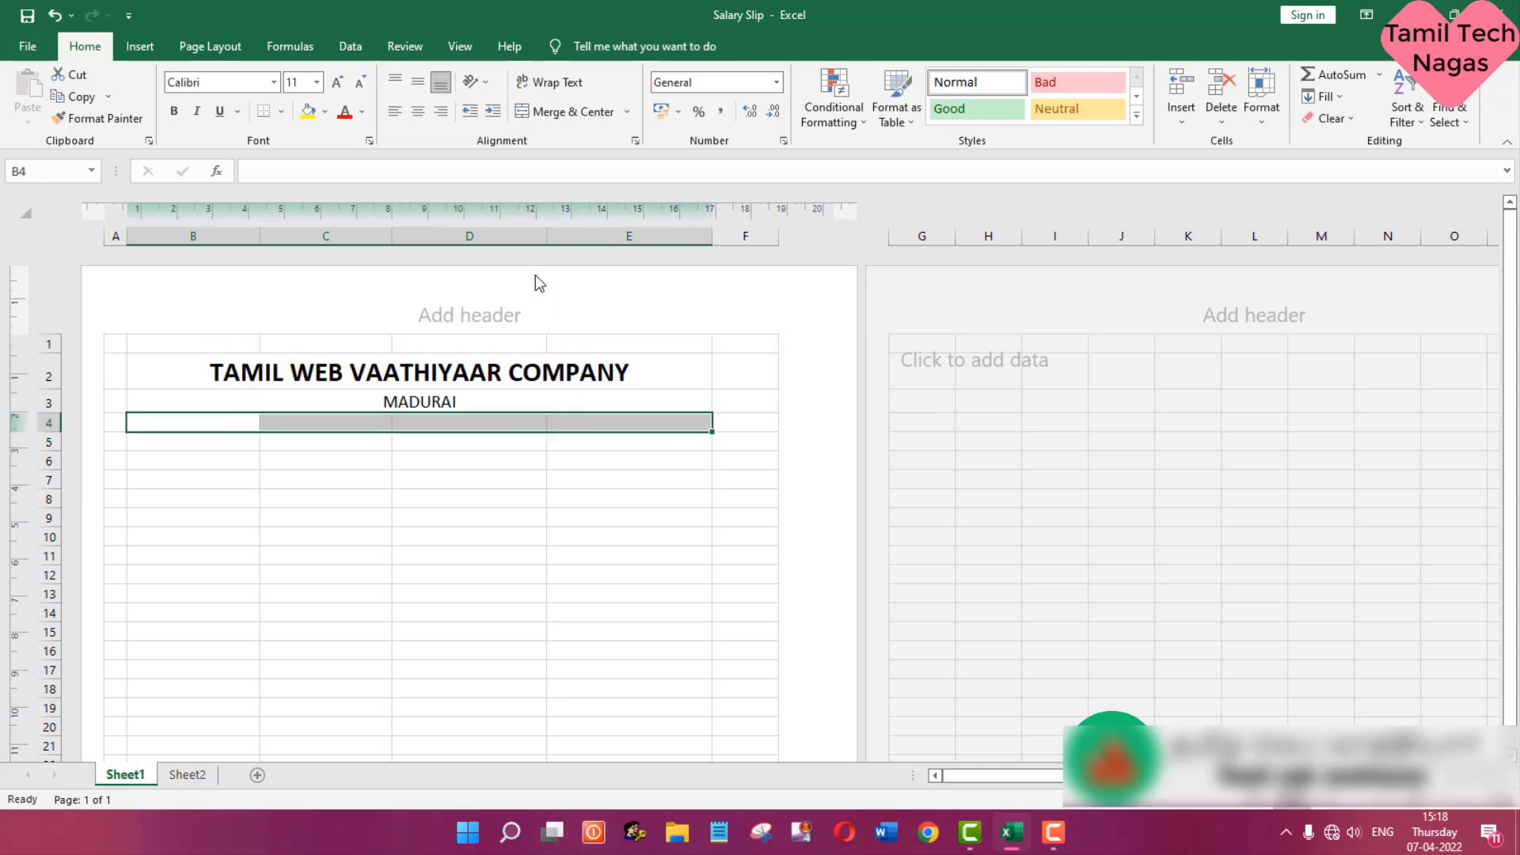
click(592, 114)
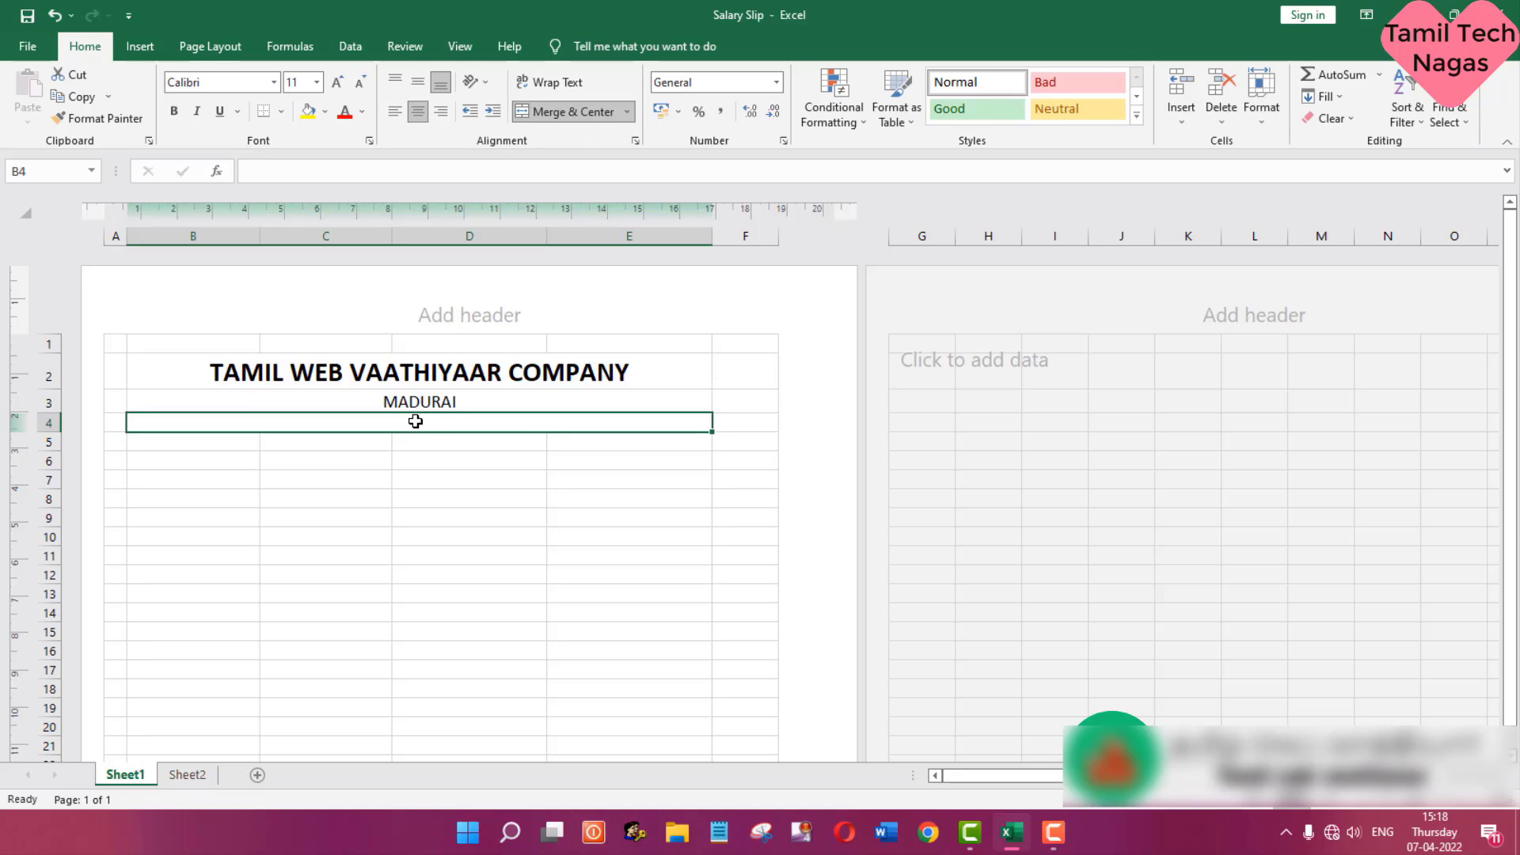
text(Monthly )
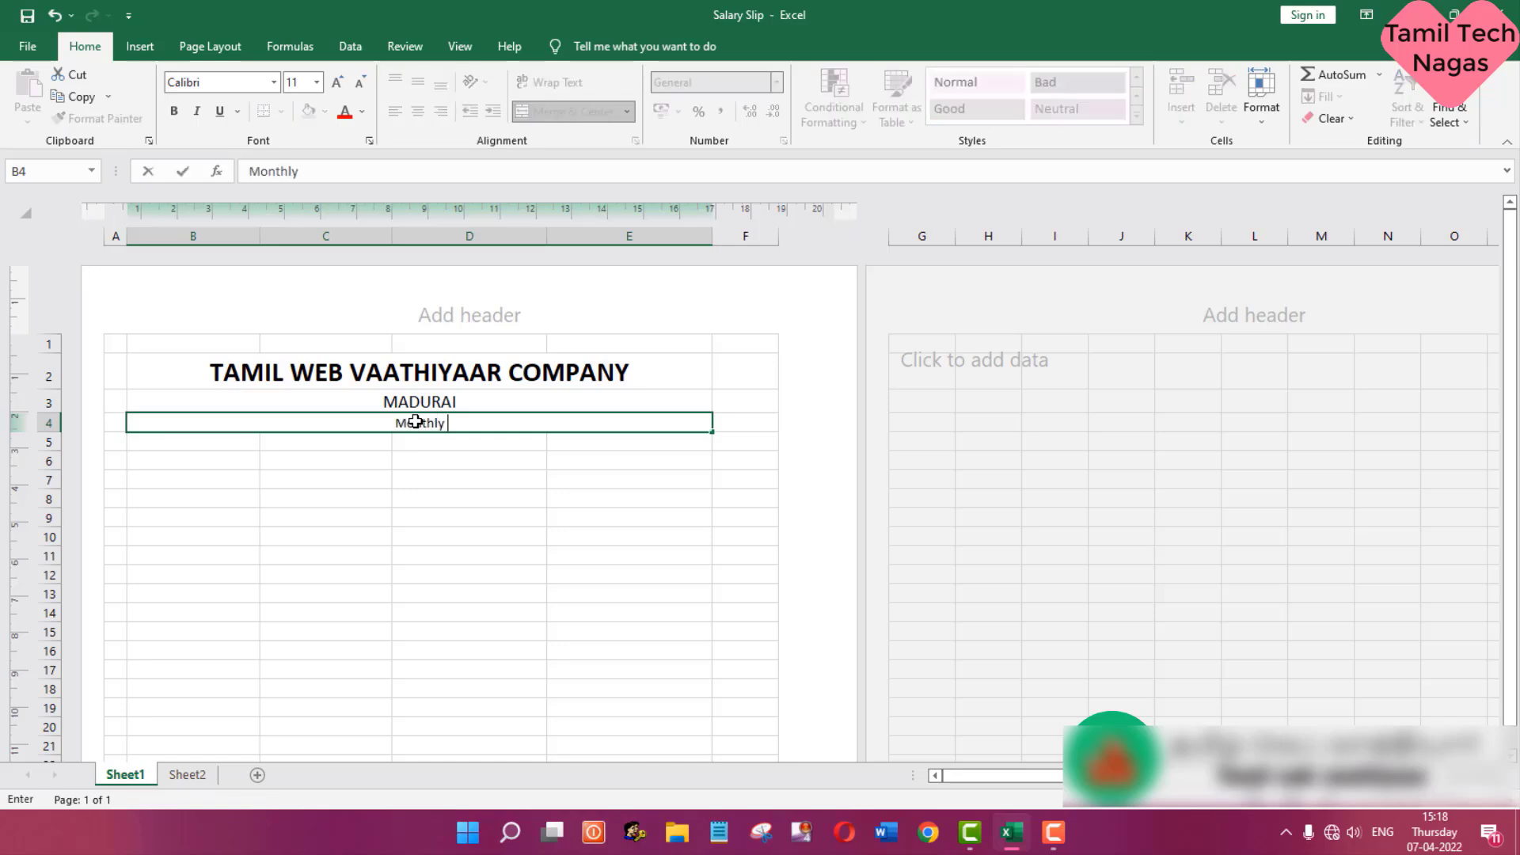
text(Salary Slip)
key(Return)
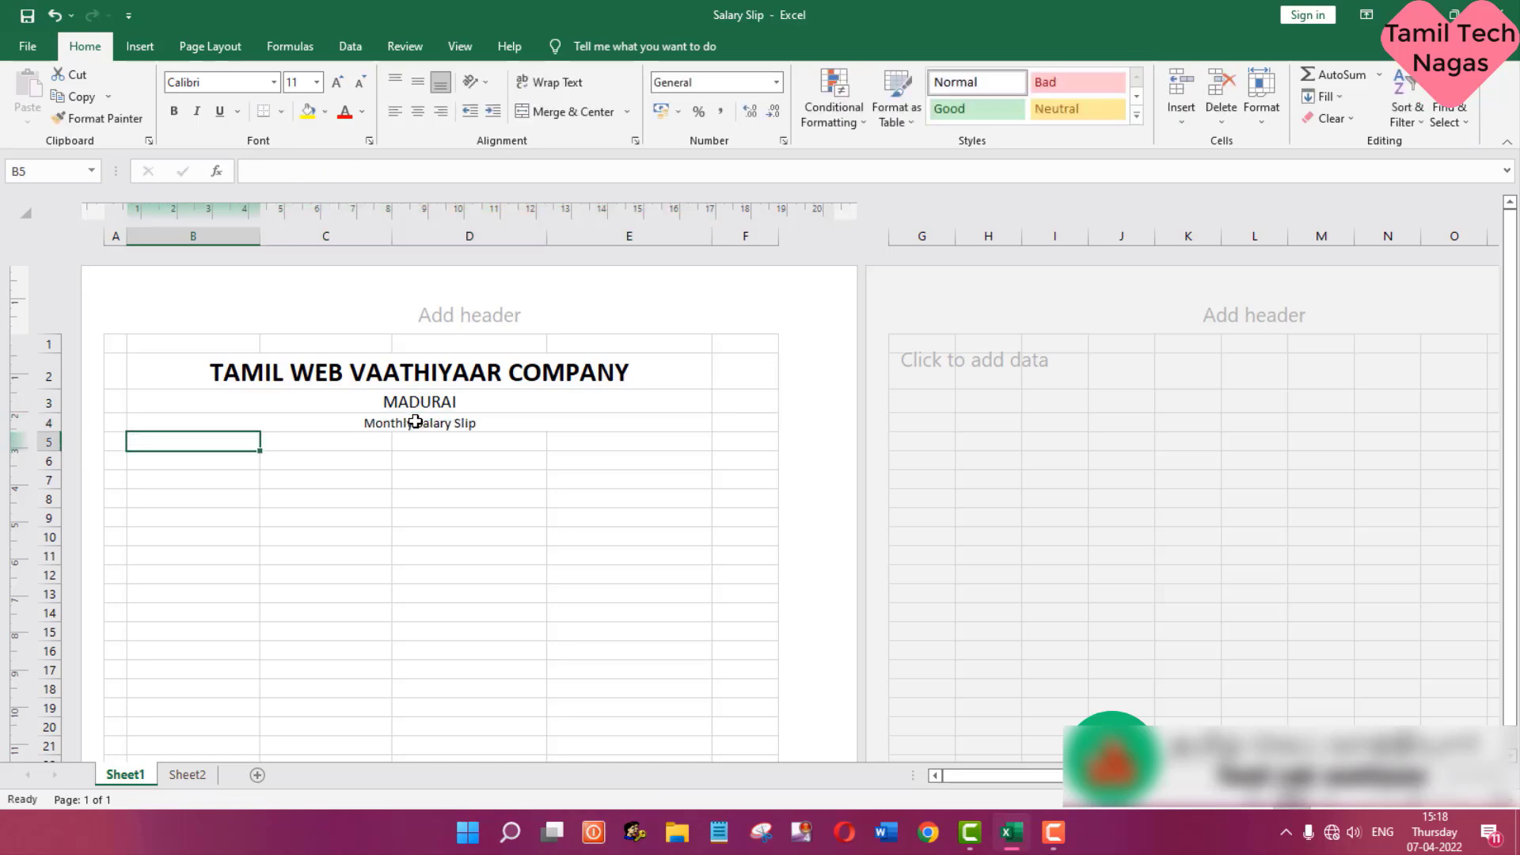
- Format the Monthly Salary Slip title as bold at font size 14
click(410, 424)
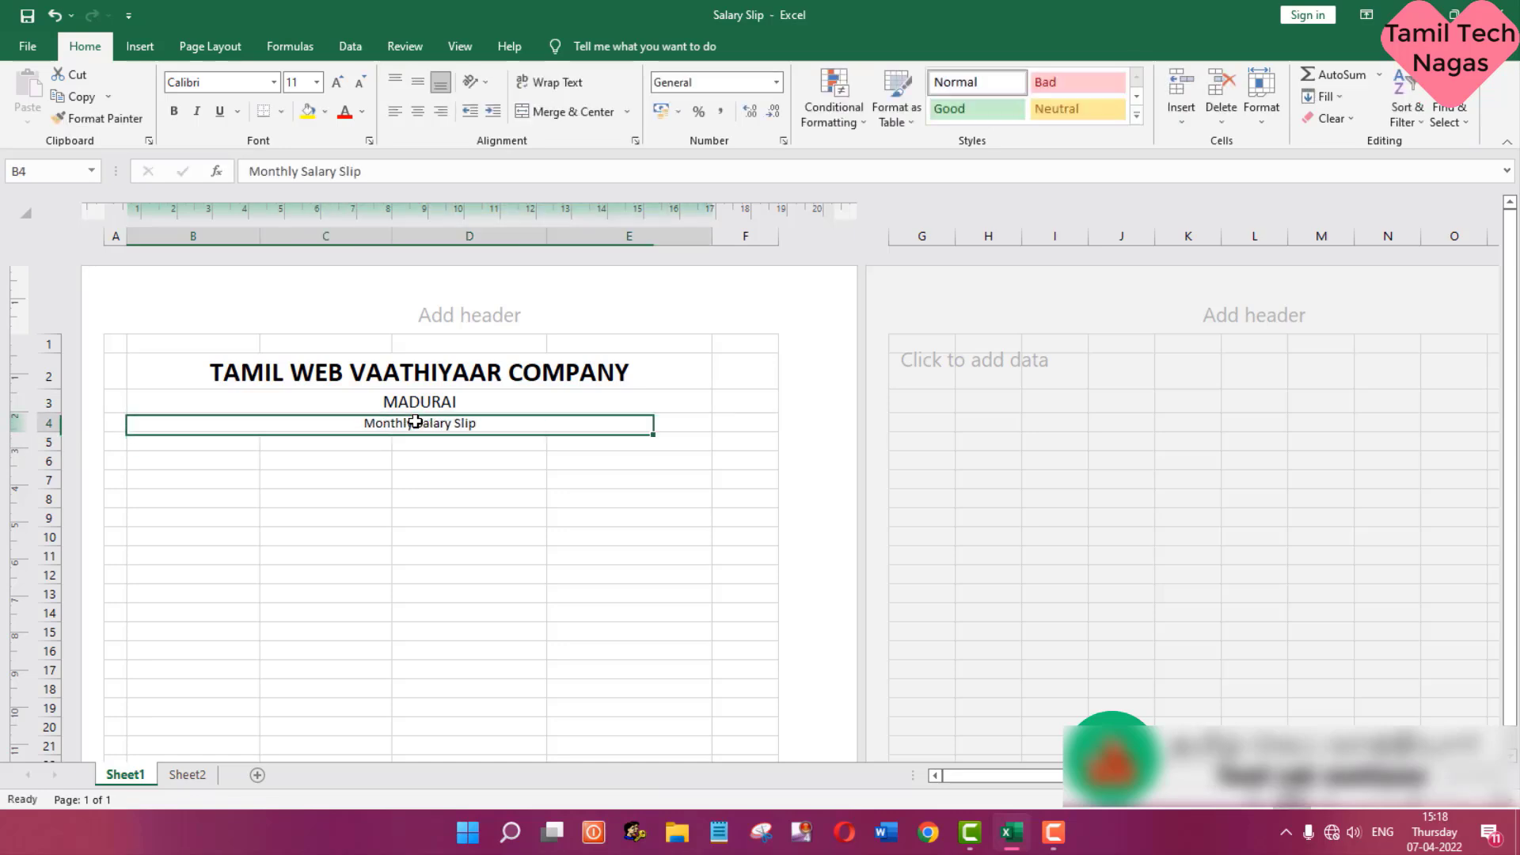
click(317, 84)
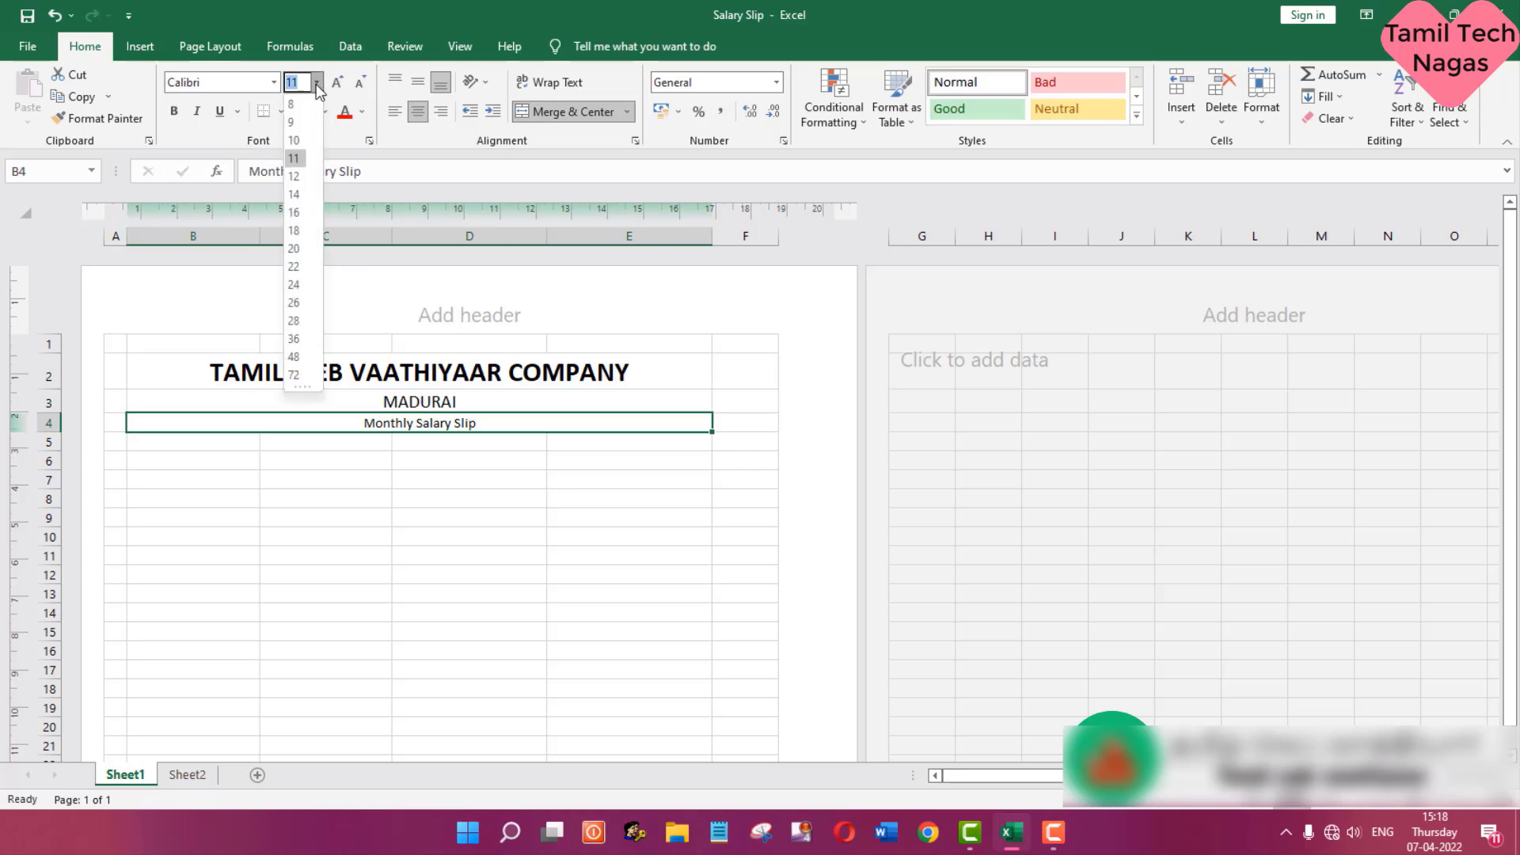
click(294, 194)
click(174, 111)
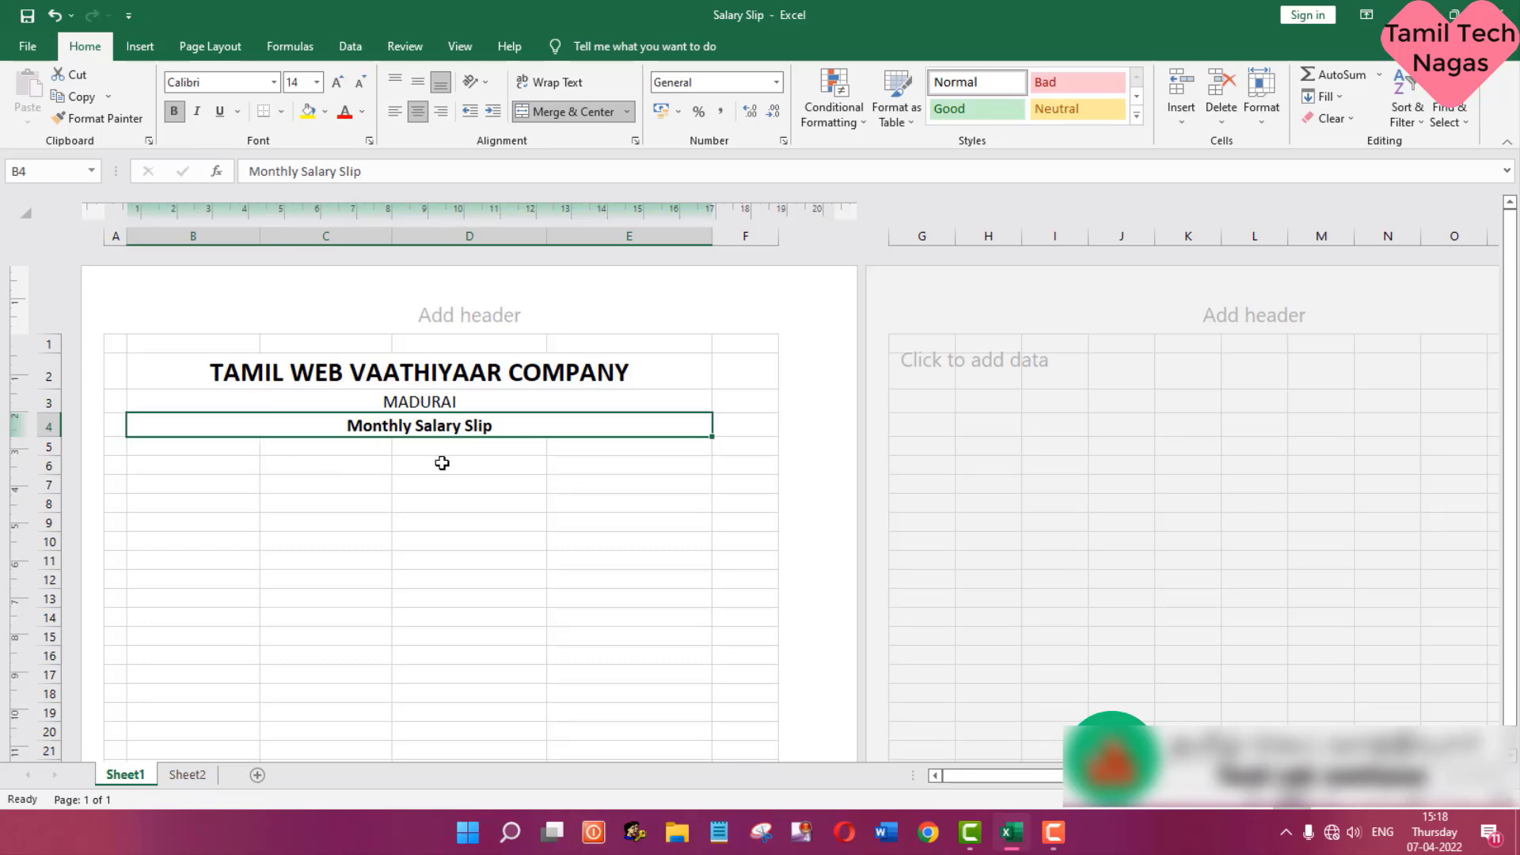
- Apply a bottom double border to the merged Monthly Salary Slip title cell
click(282, 113)
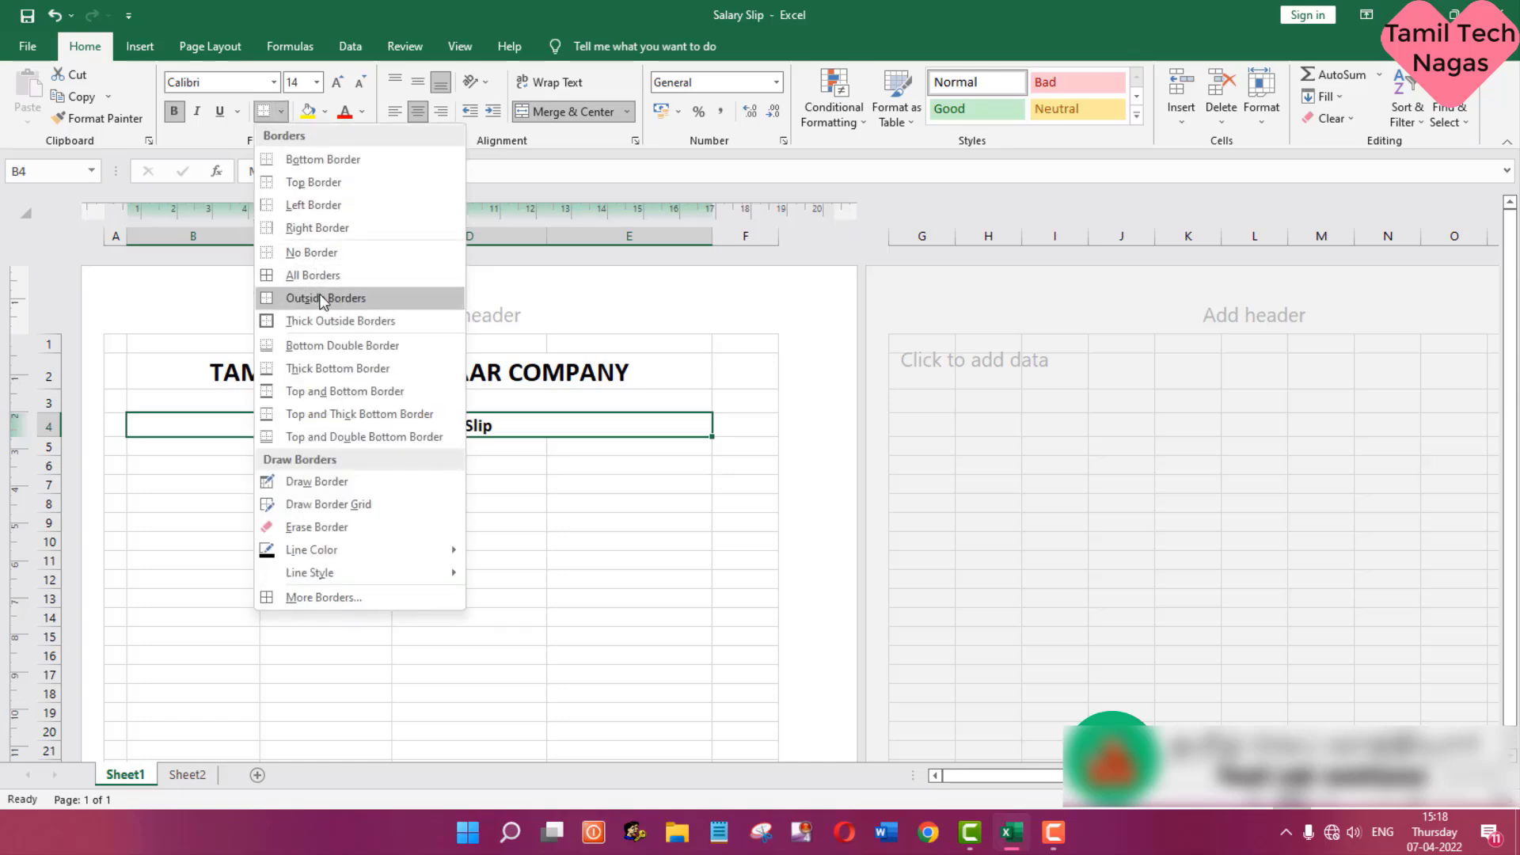
click(410, 346)
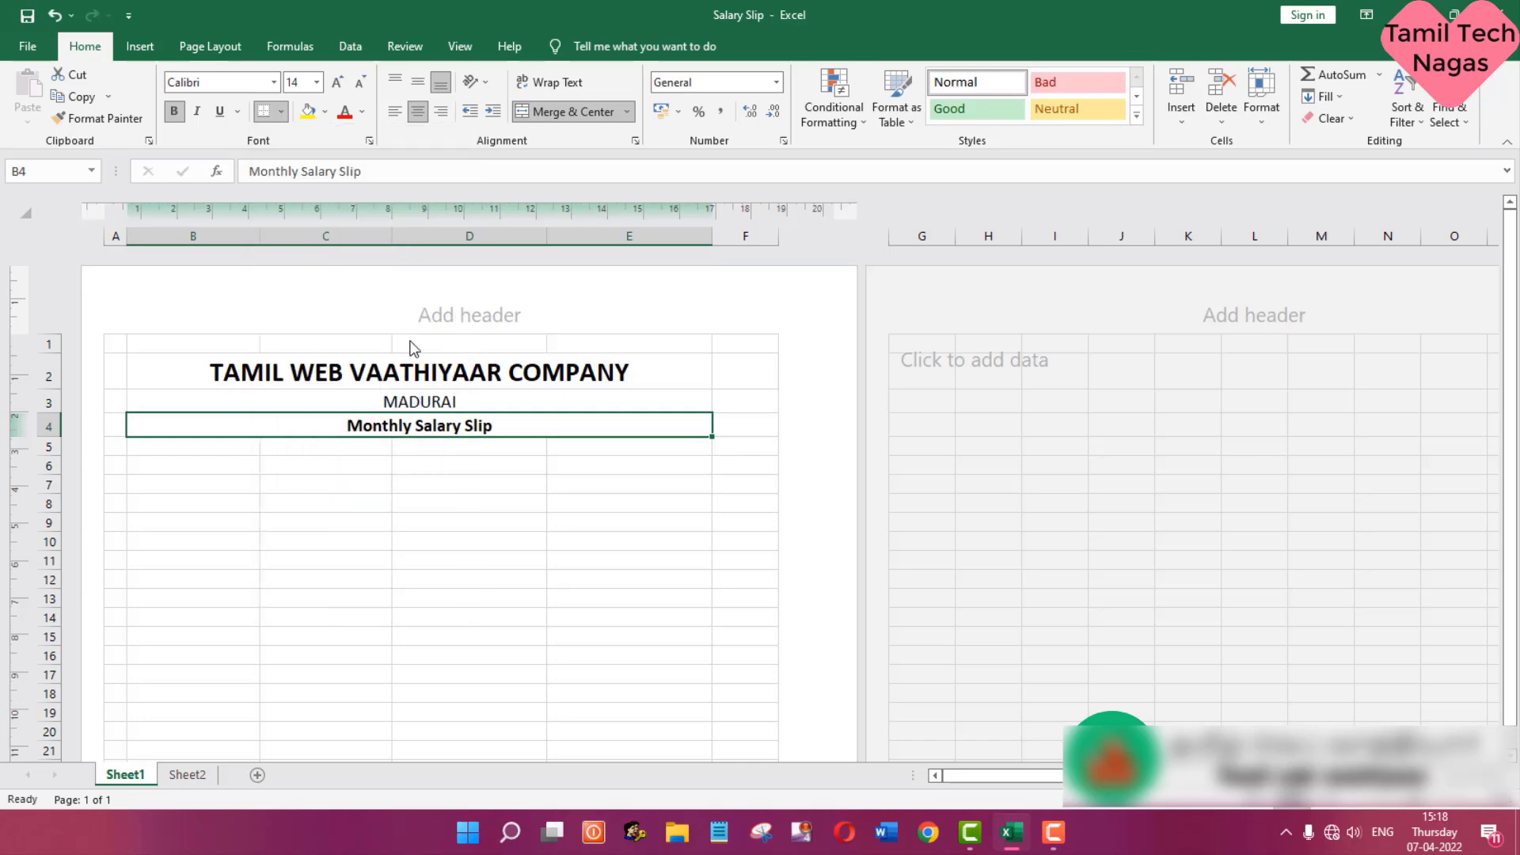
click(309, 472)
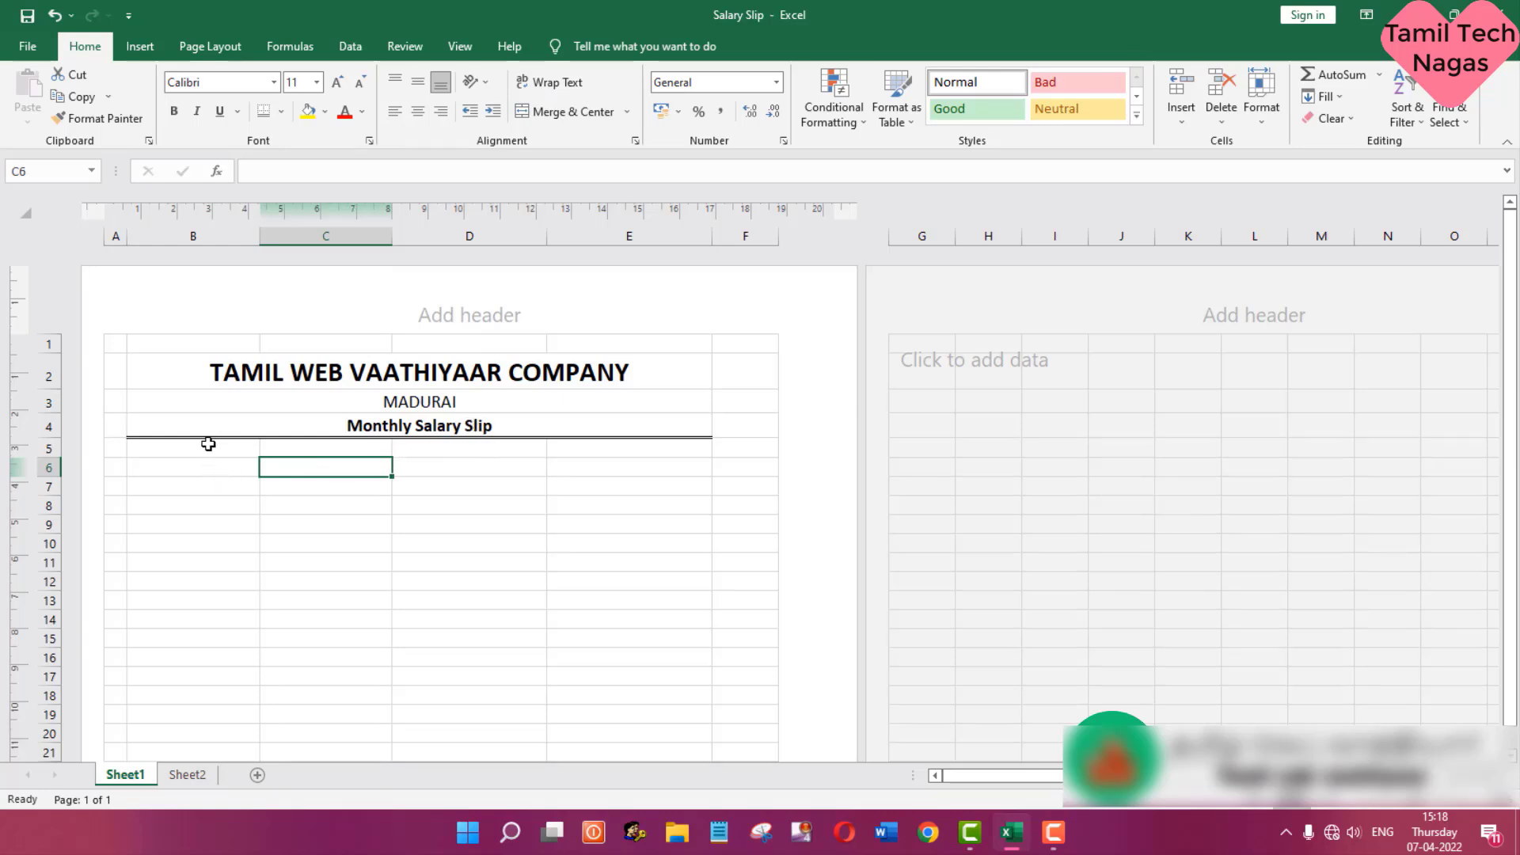
- Enter the labels Employee ID in B6 and Employee Name in D6
drag(210, 445, 388, 445)
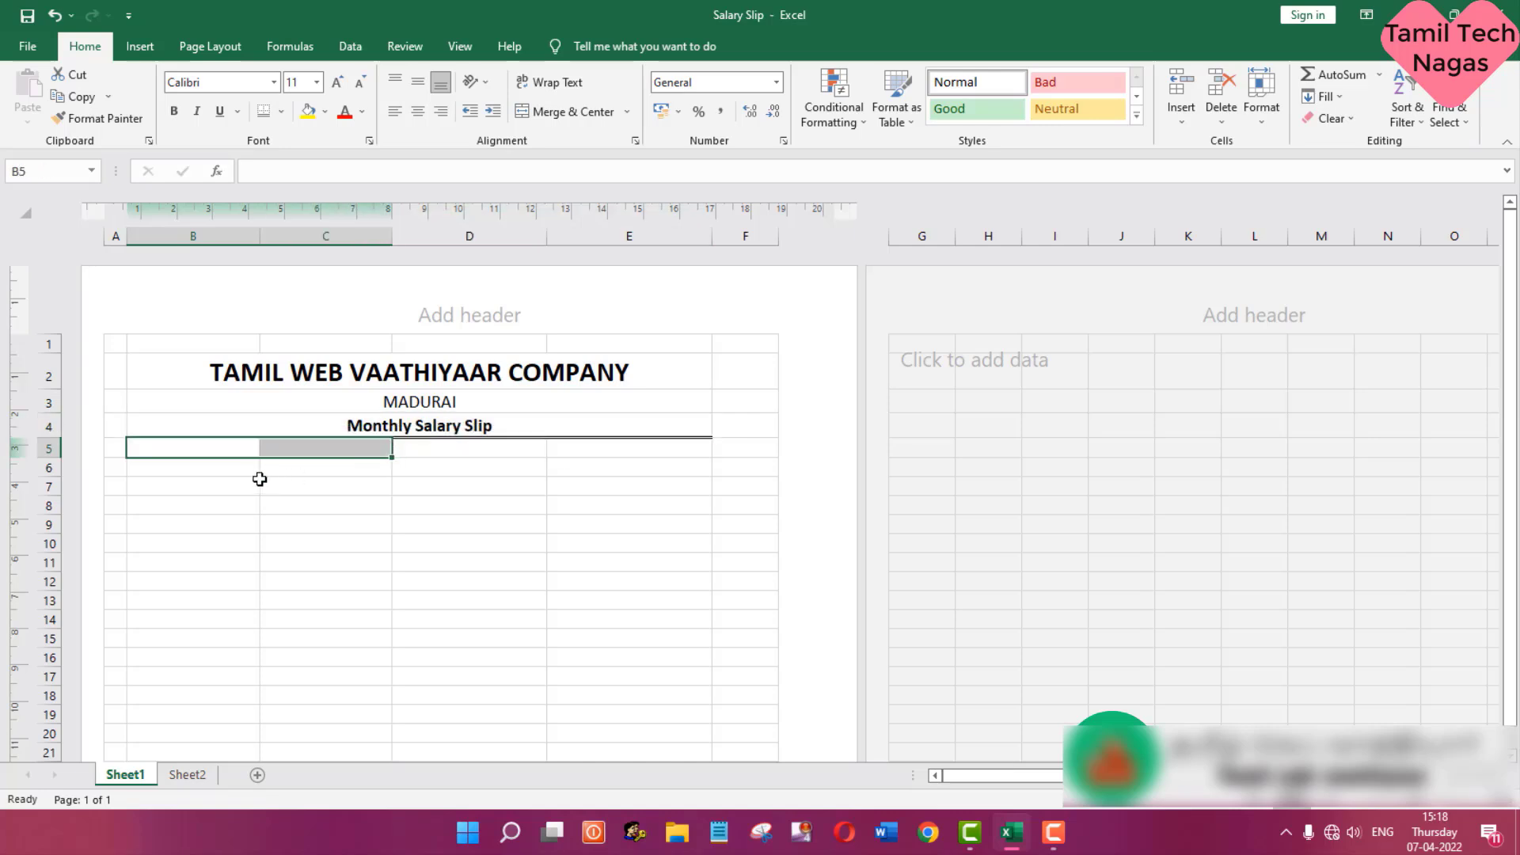
click(232, 467)
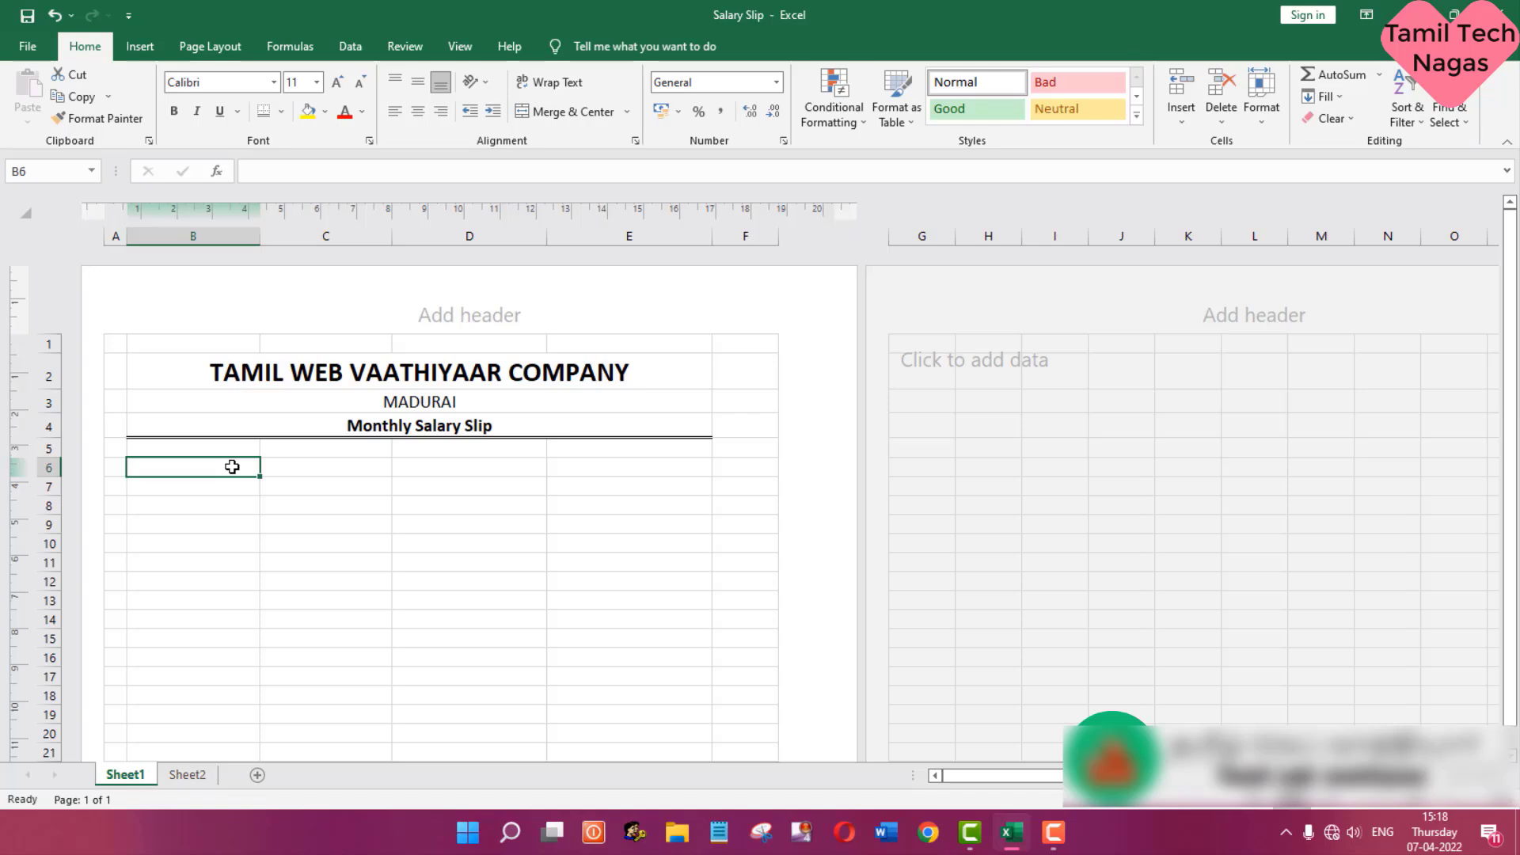
text(employee ID)
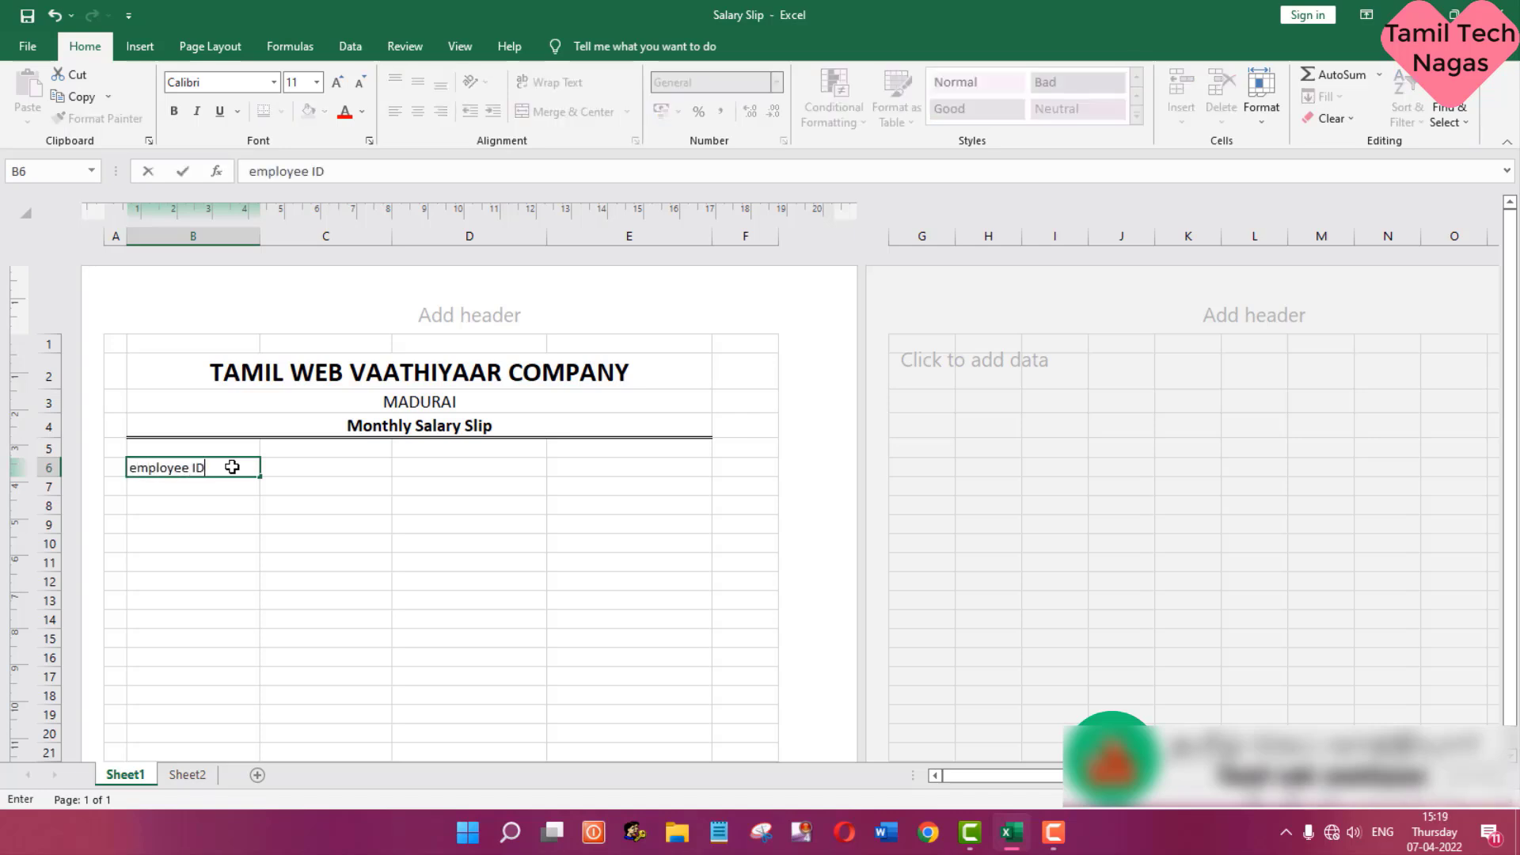
drag(136, 468, 129, 468)
text(E)
click(343, 473)
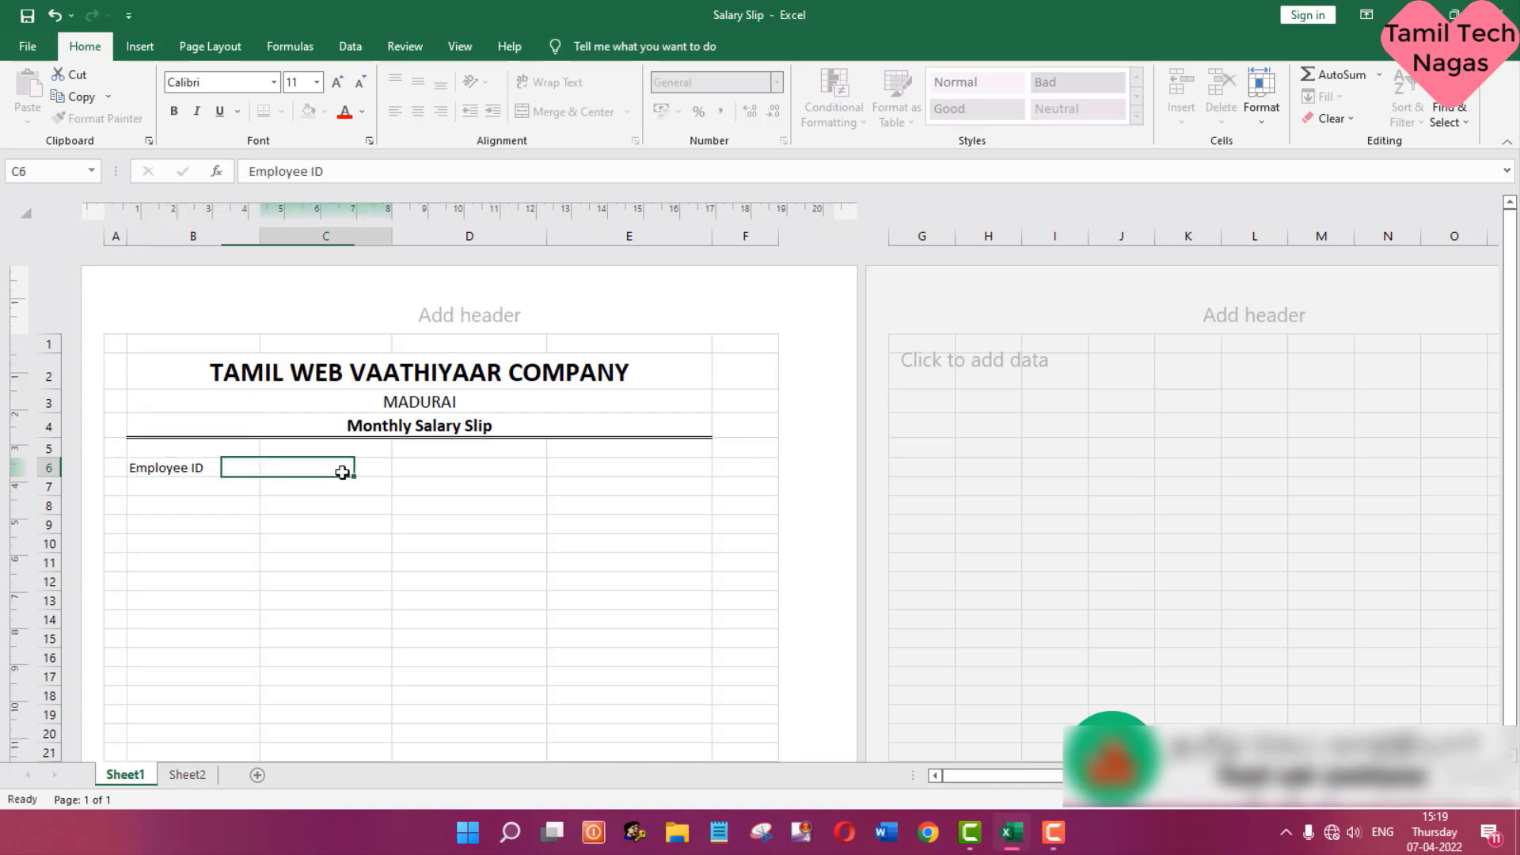
click(463, 475)
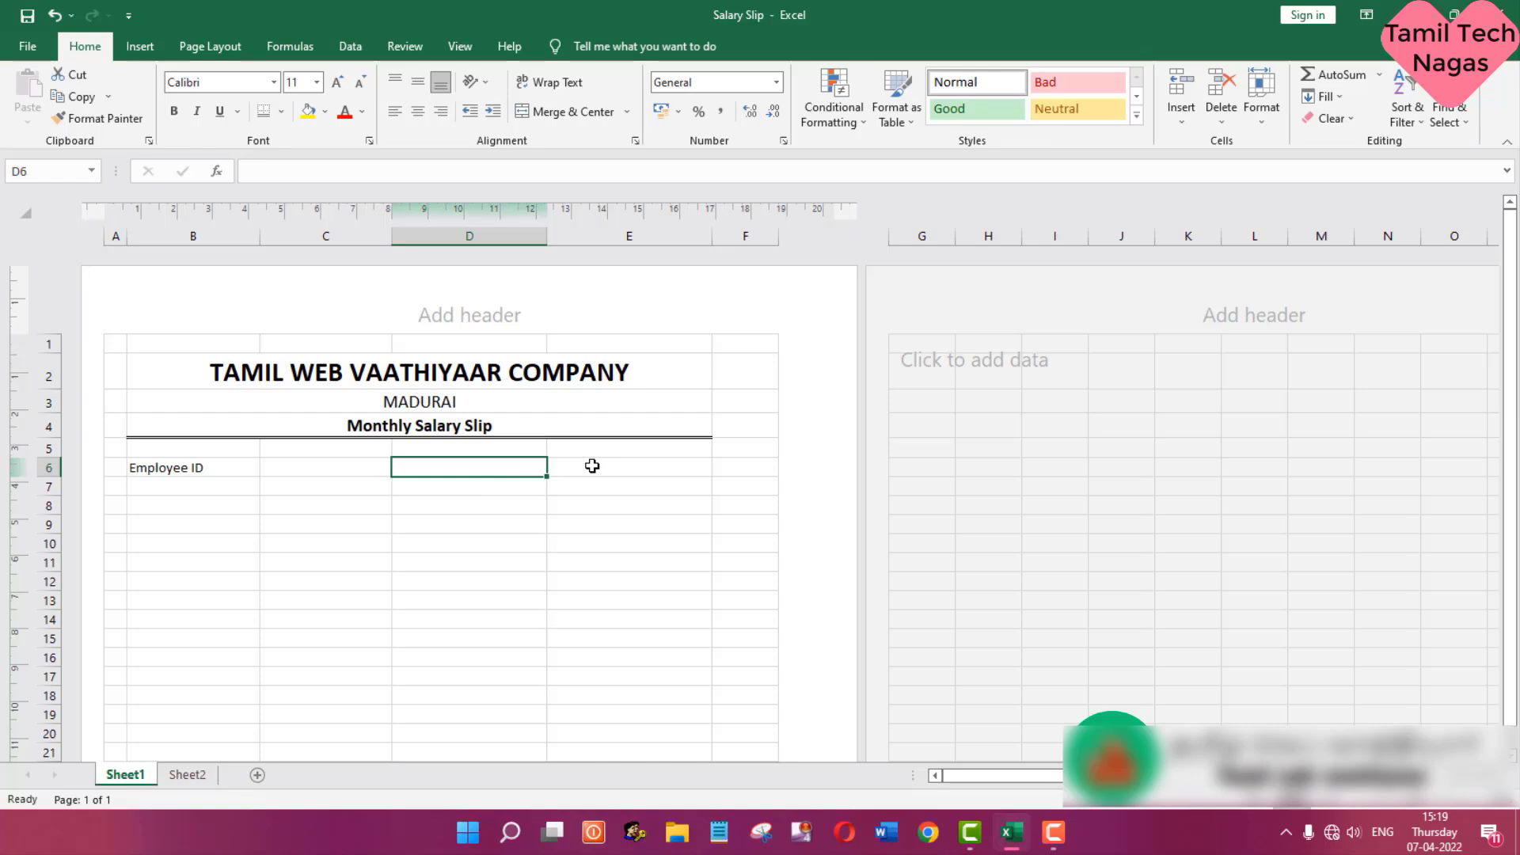
text(Employee Name)
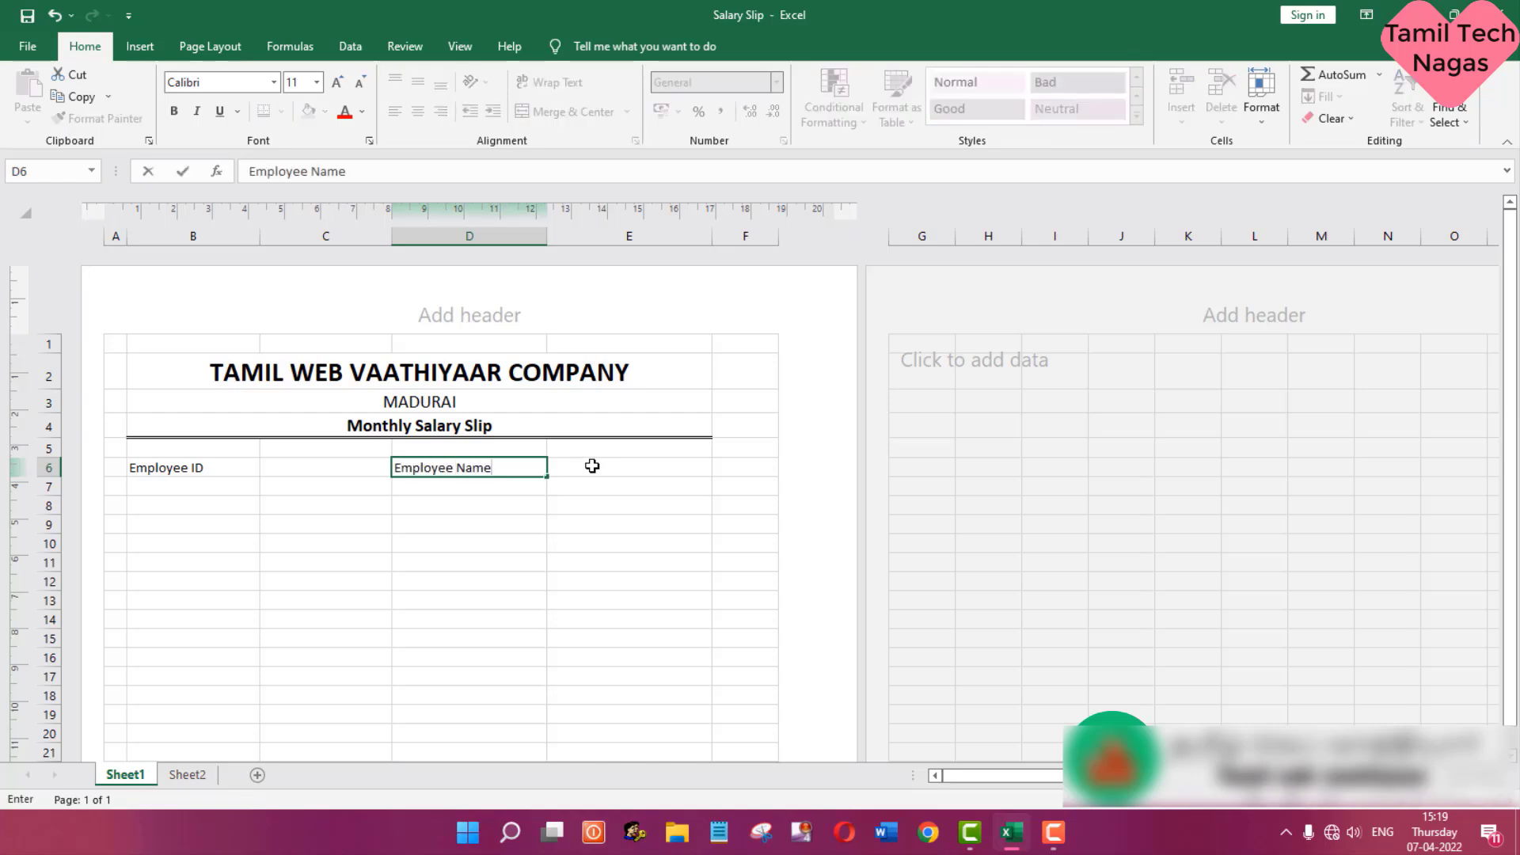
key(Return)
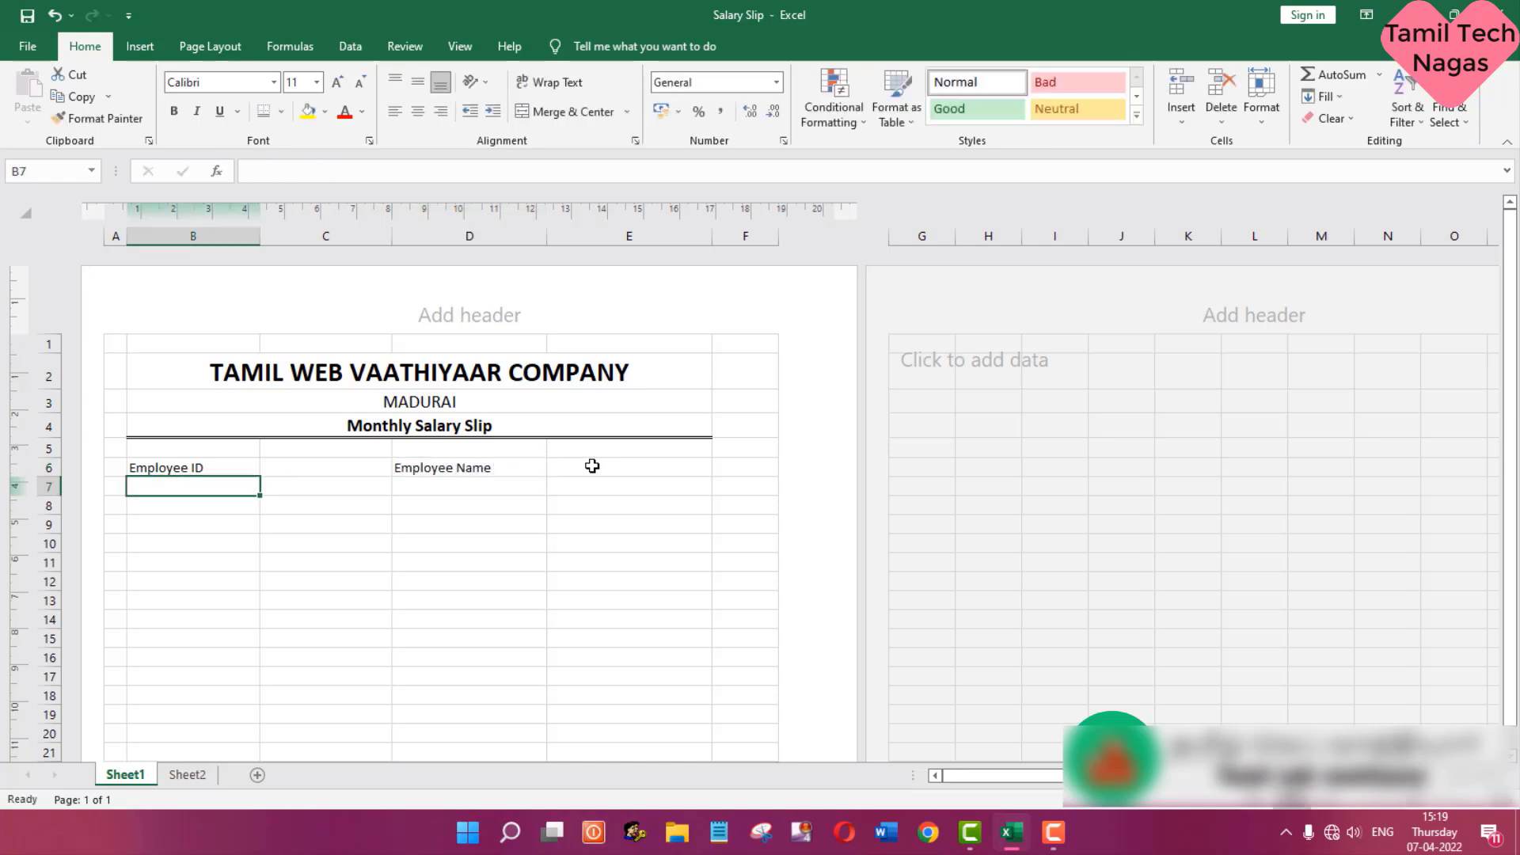
- Enter the labels Designation in B7 and month & Year in D7
text(Designation)
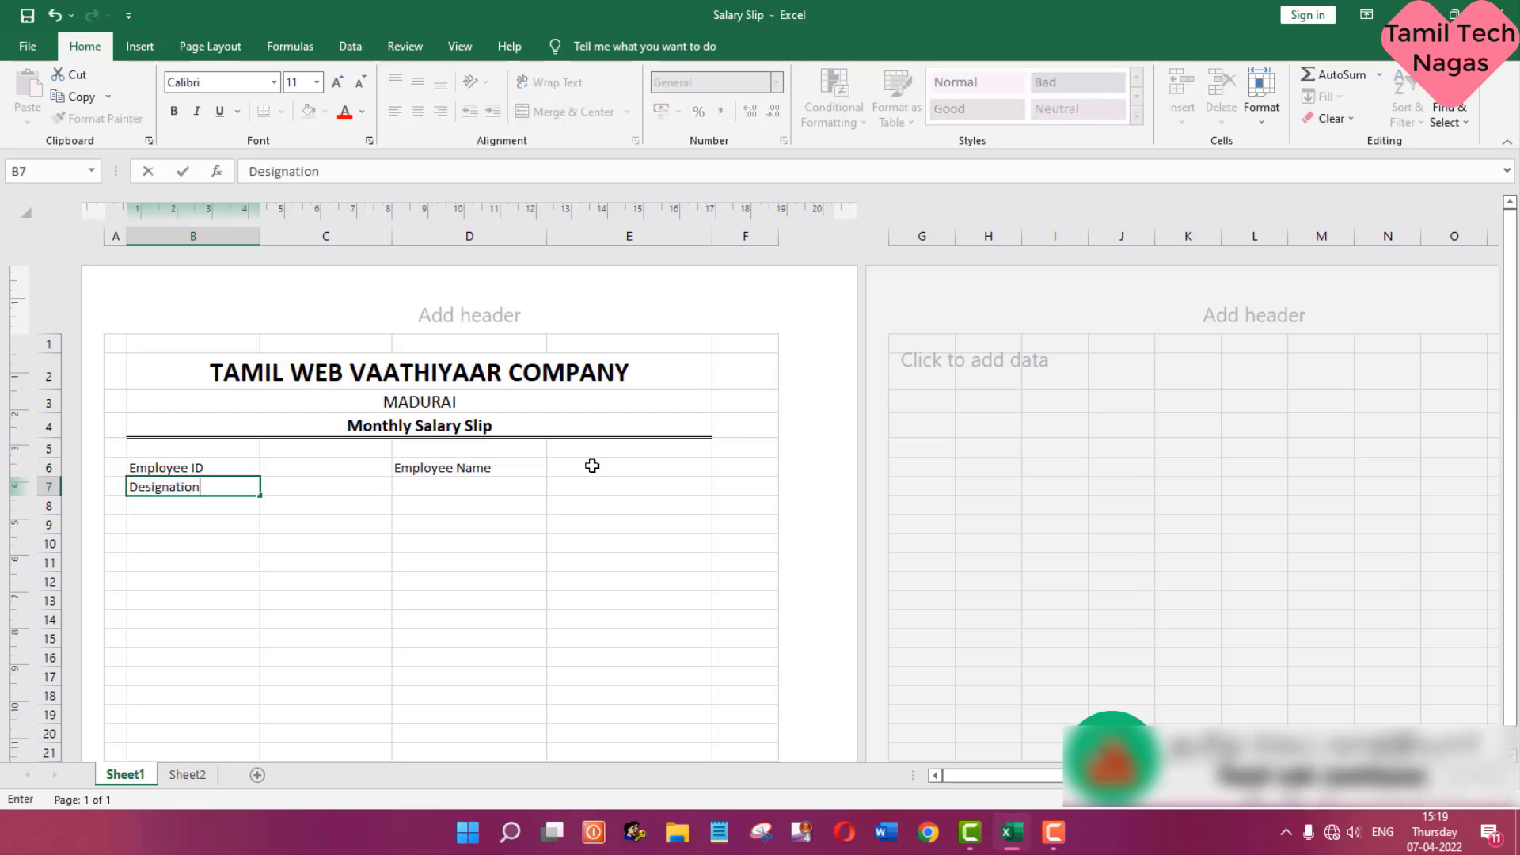
key(Tab)
key(Tab)
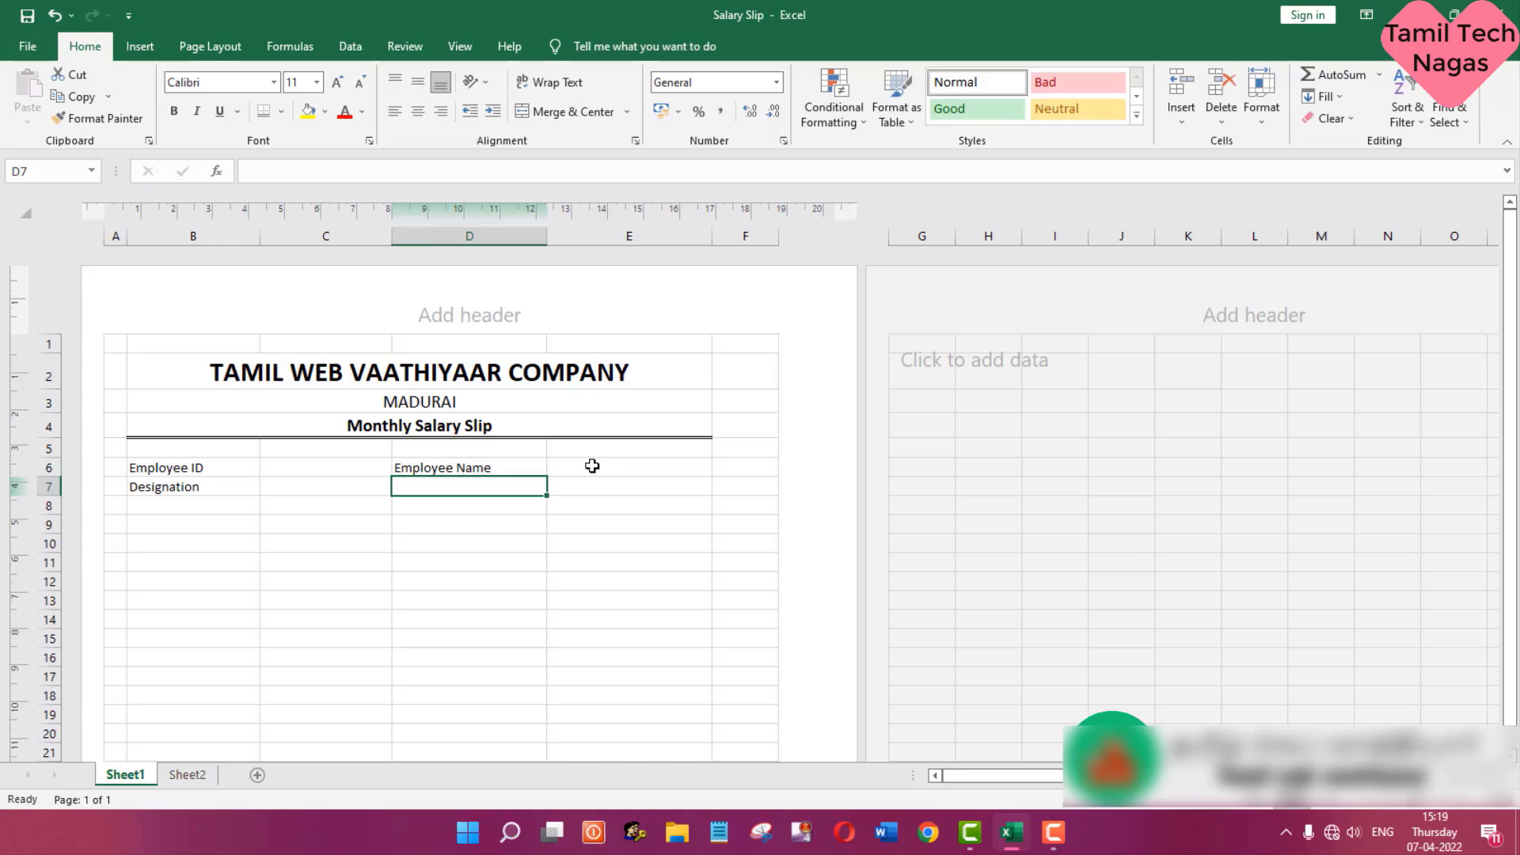
text(month & Year)
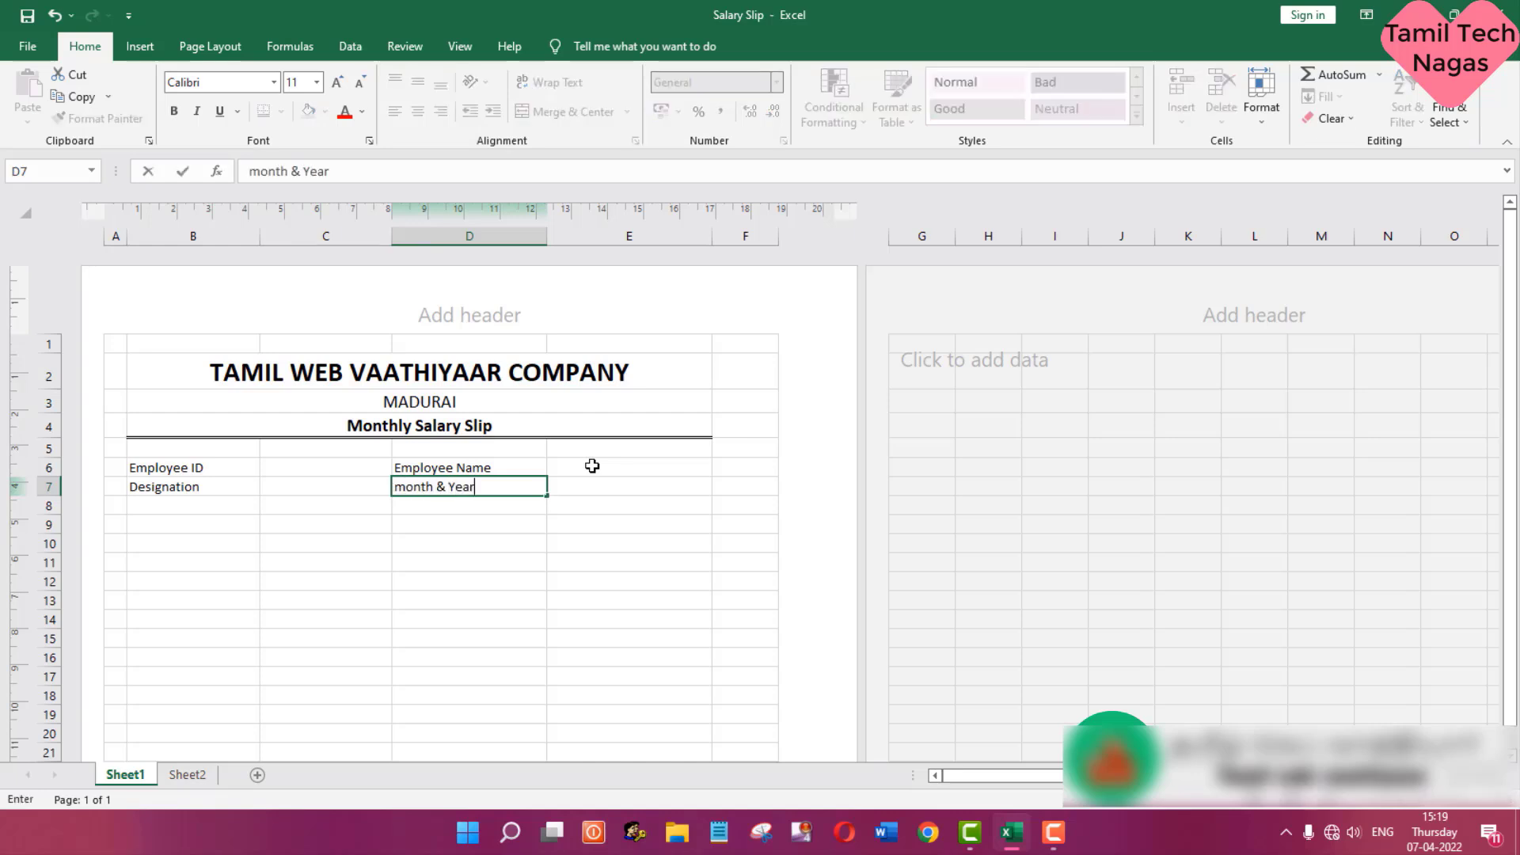
key(Return)
- Apply all borders to the employee details block B6:E7 and format it bold at font size 14
drag(190, 467, 570, 478)
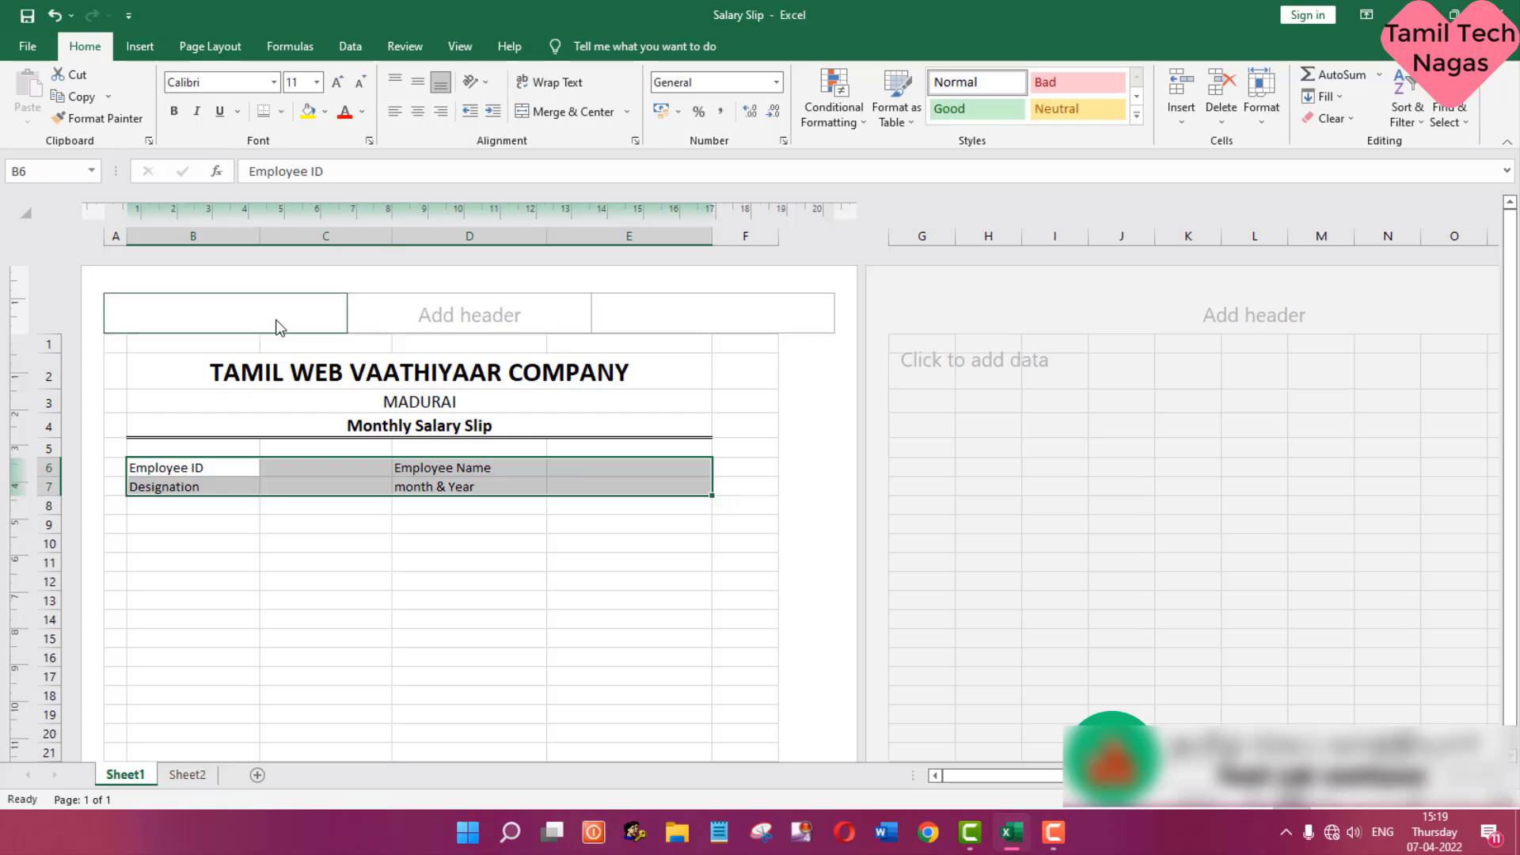
click(282, 112)
click(298, 267)
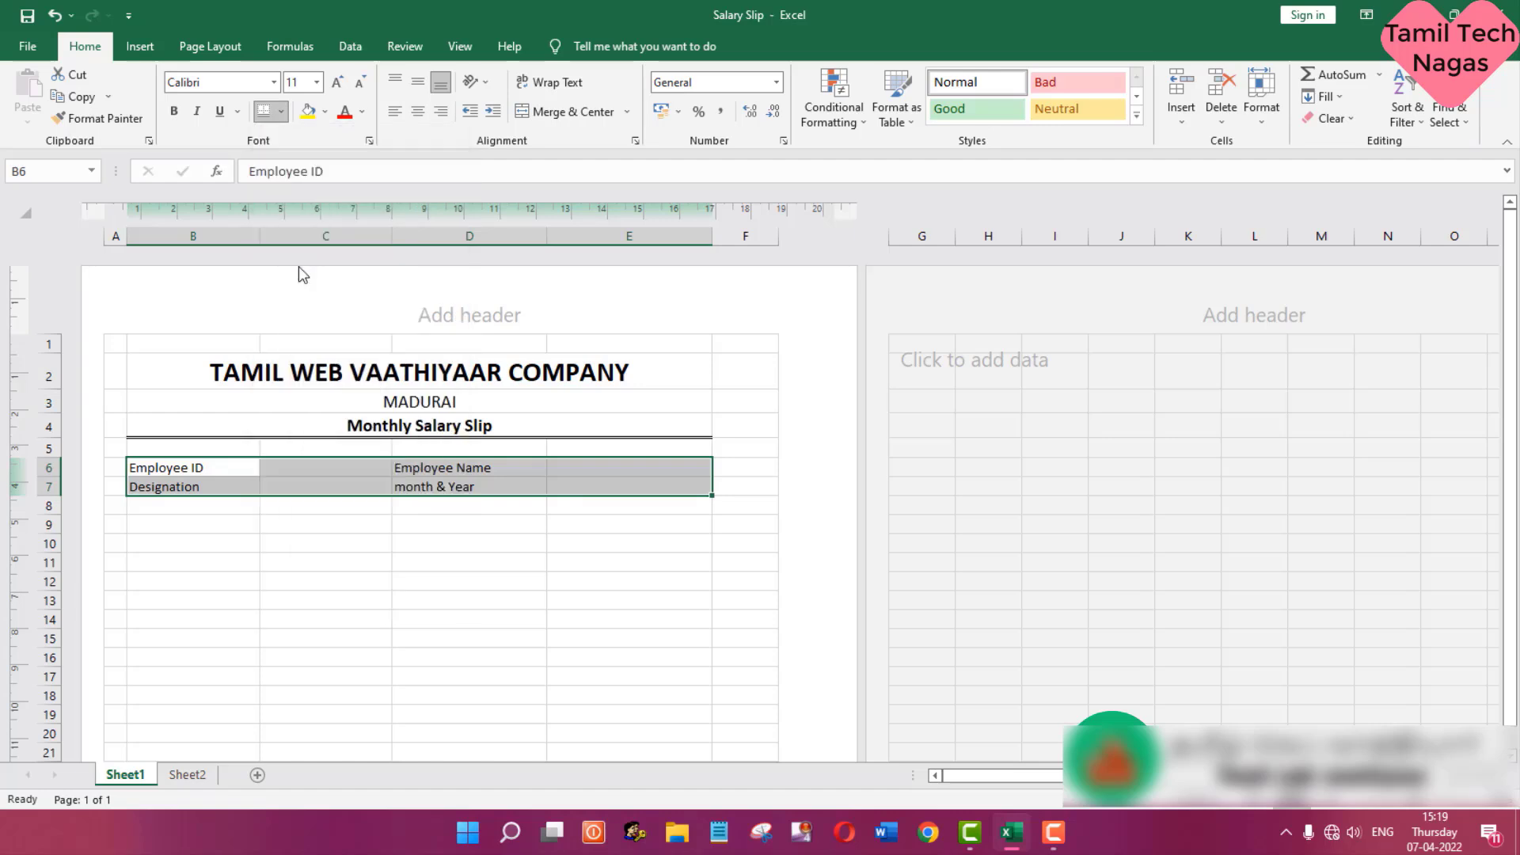
click(317, 83)
click(298, 191)
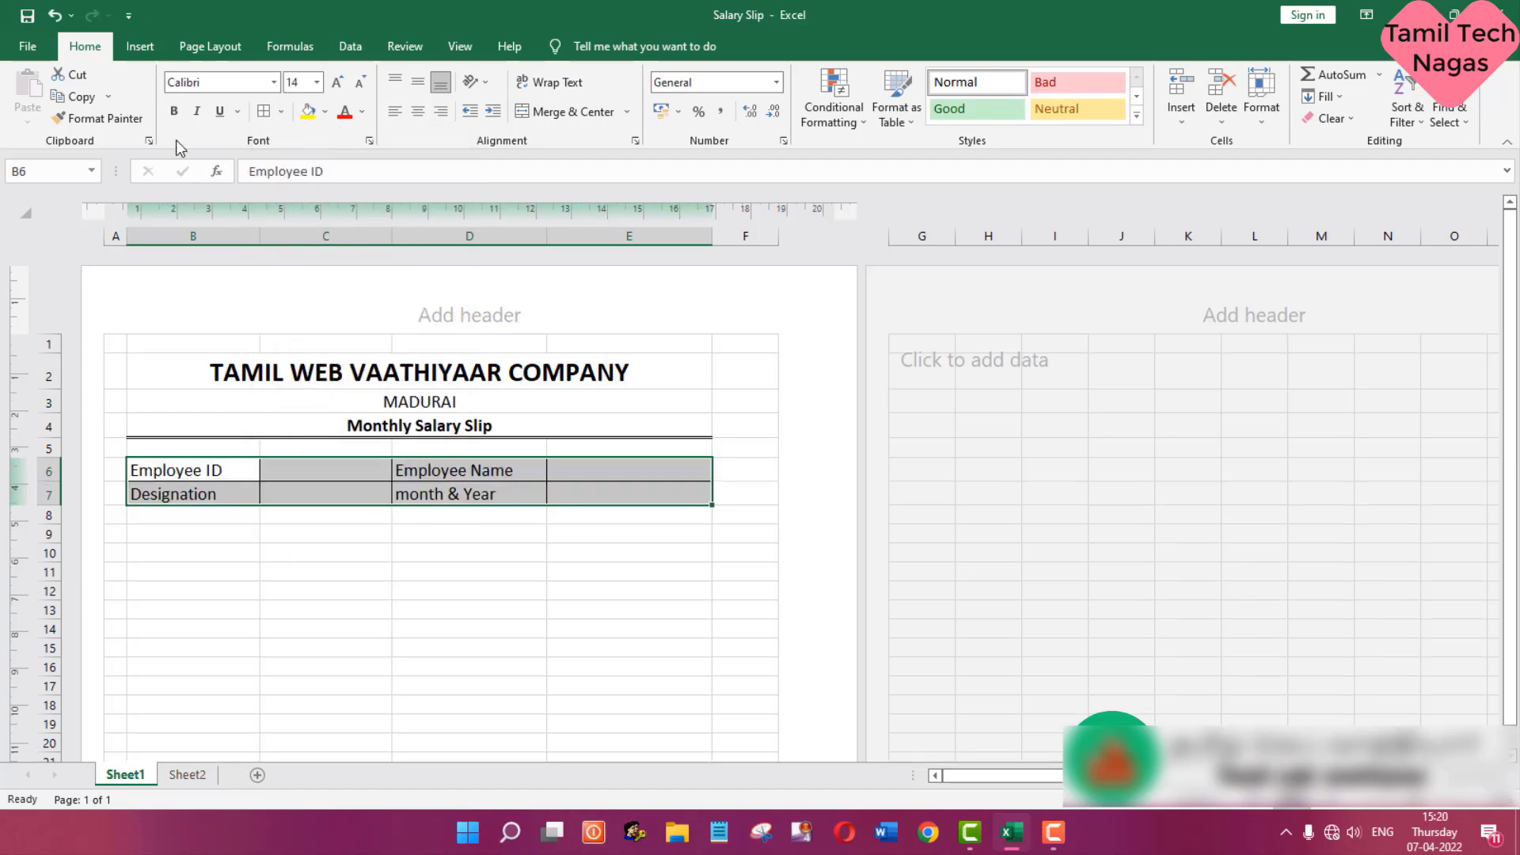
click(177, 112)
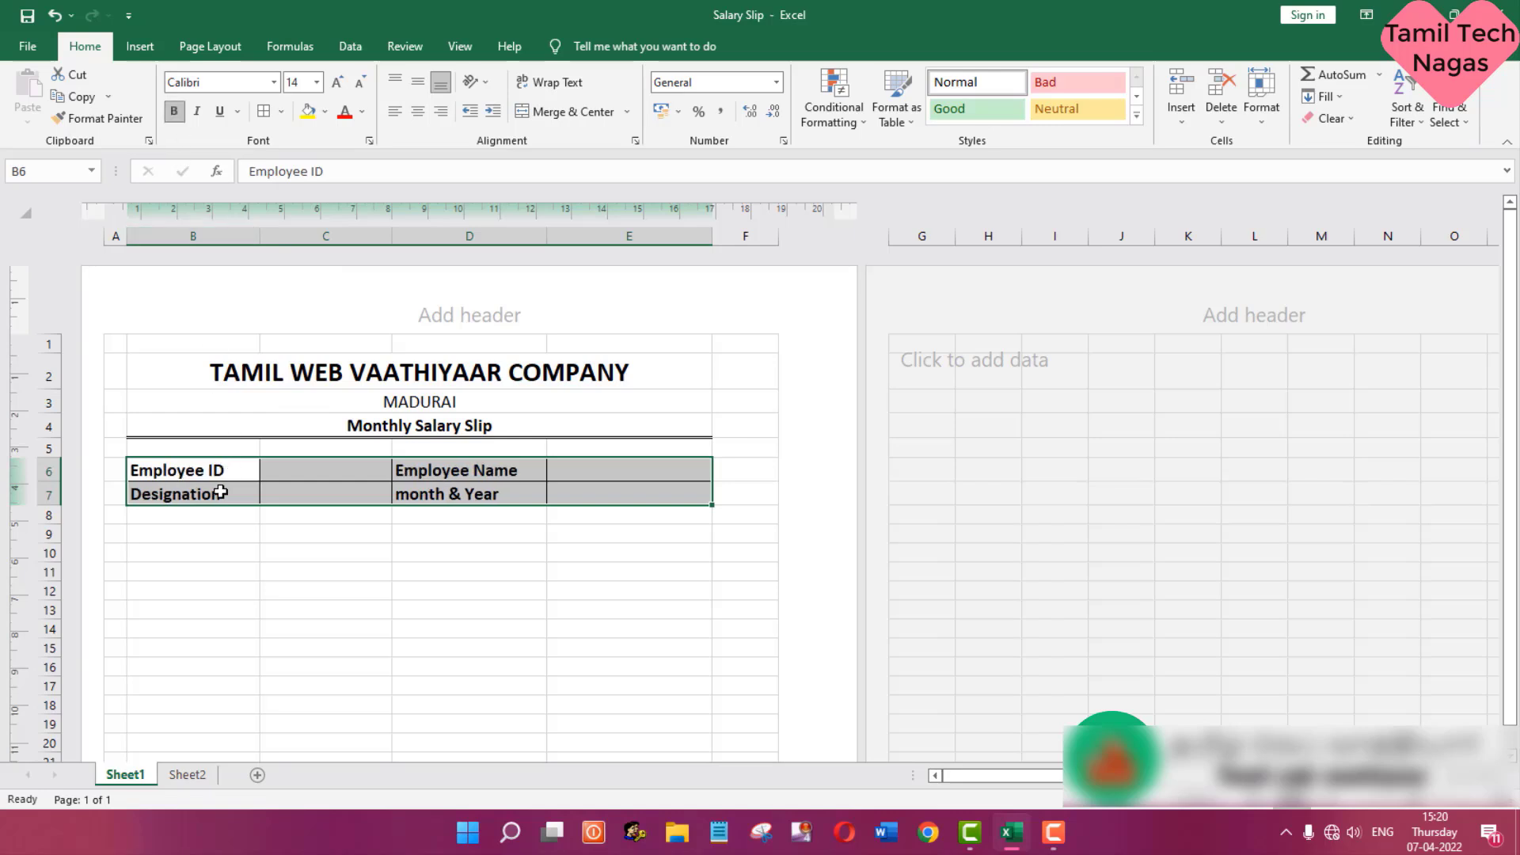
- Enter the section headings Earnings in B9 and Deductions in D9
click(224, 535)
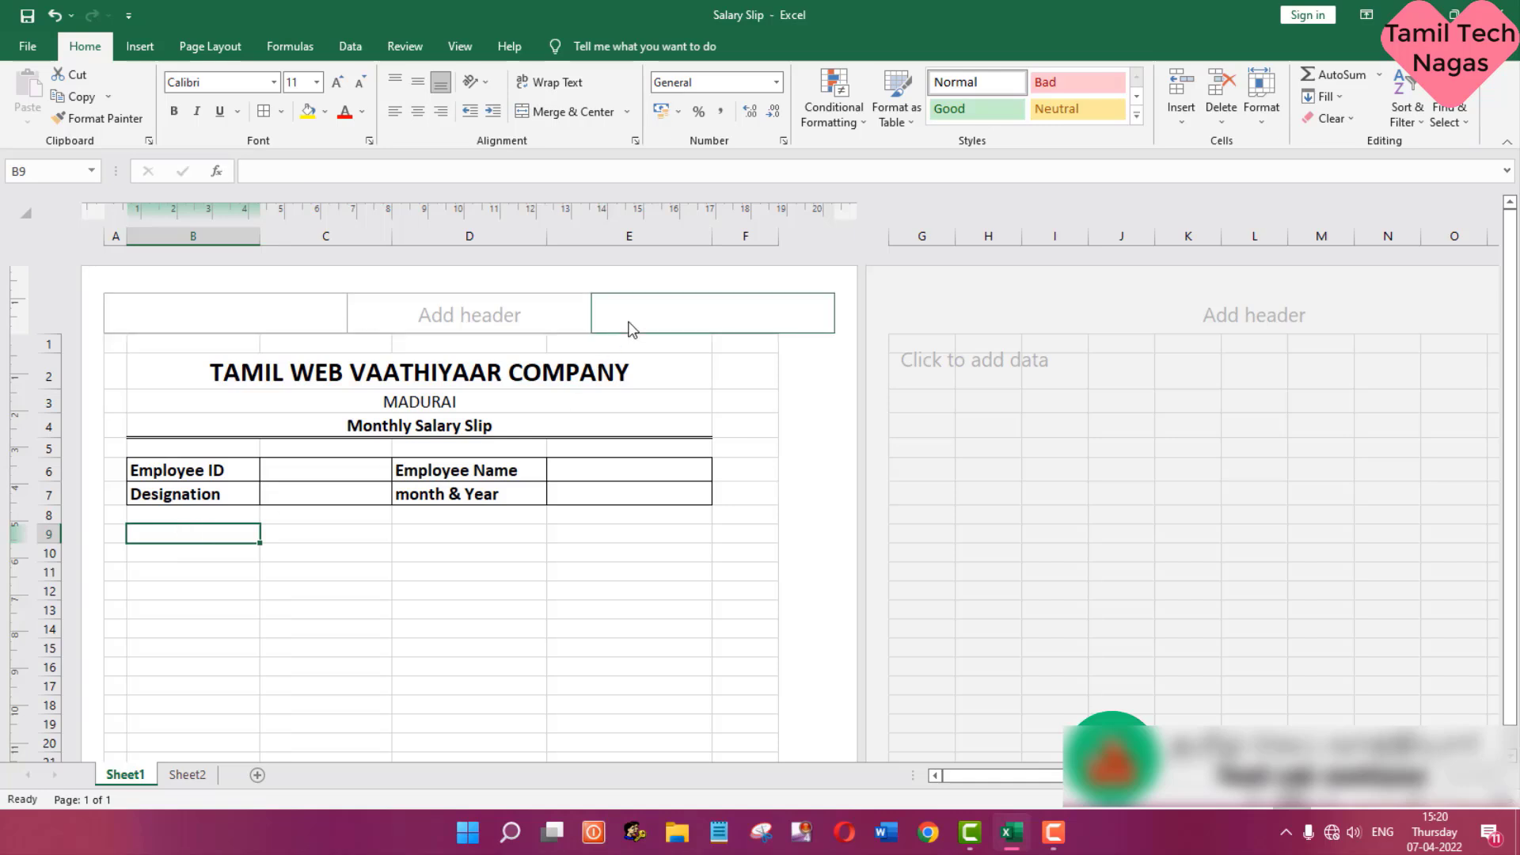
text(Earnings)
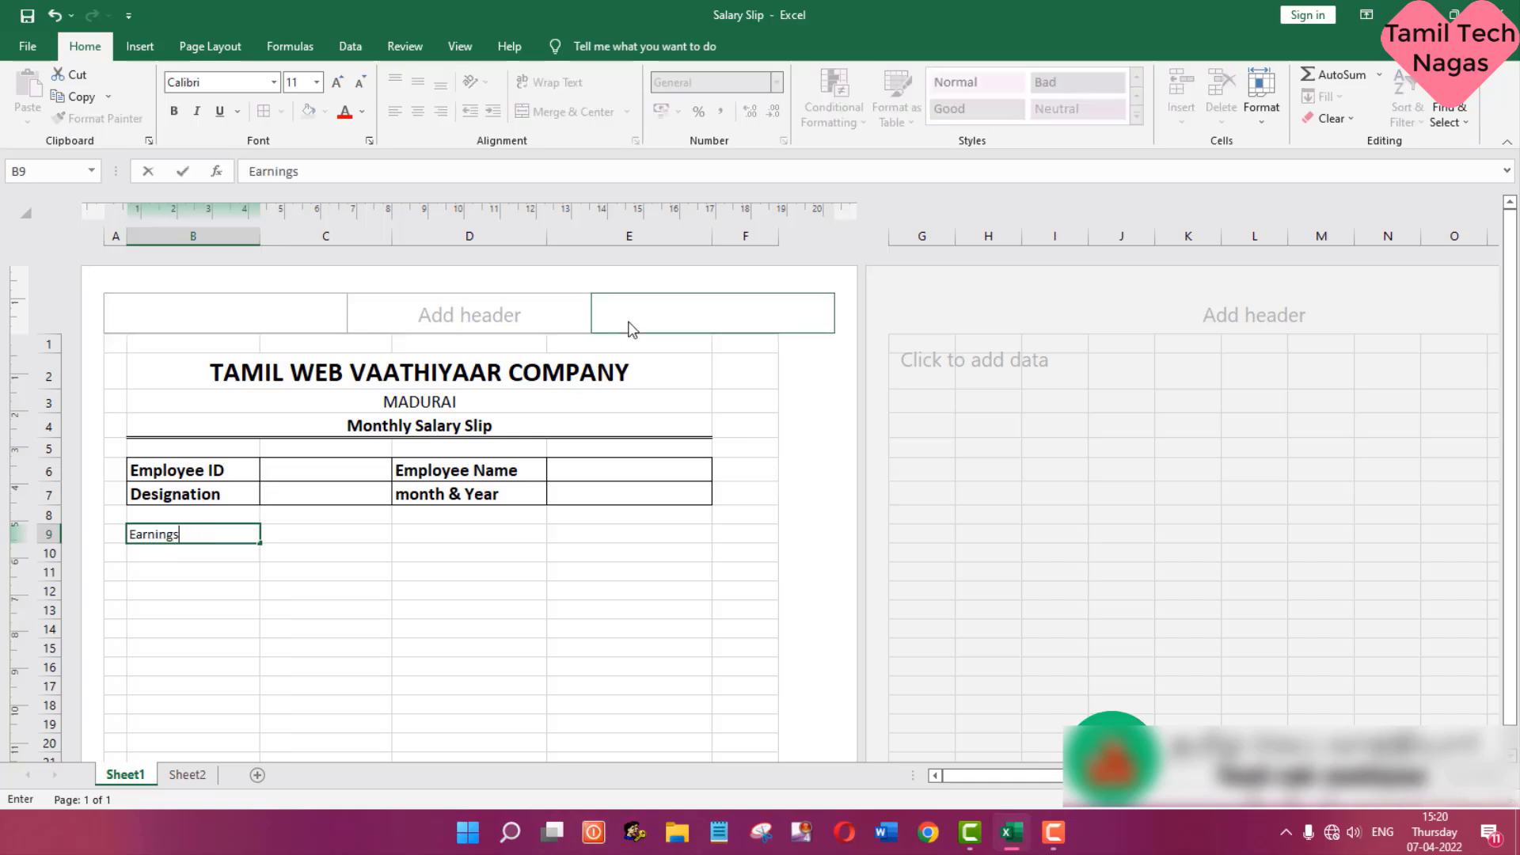
key(Tab)
key(Tab)
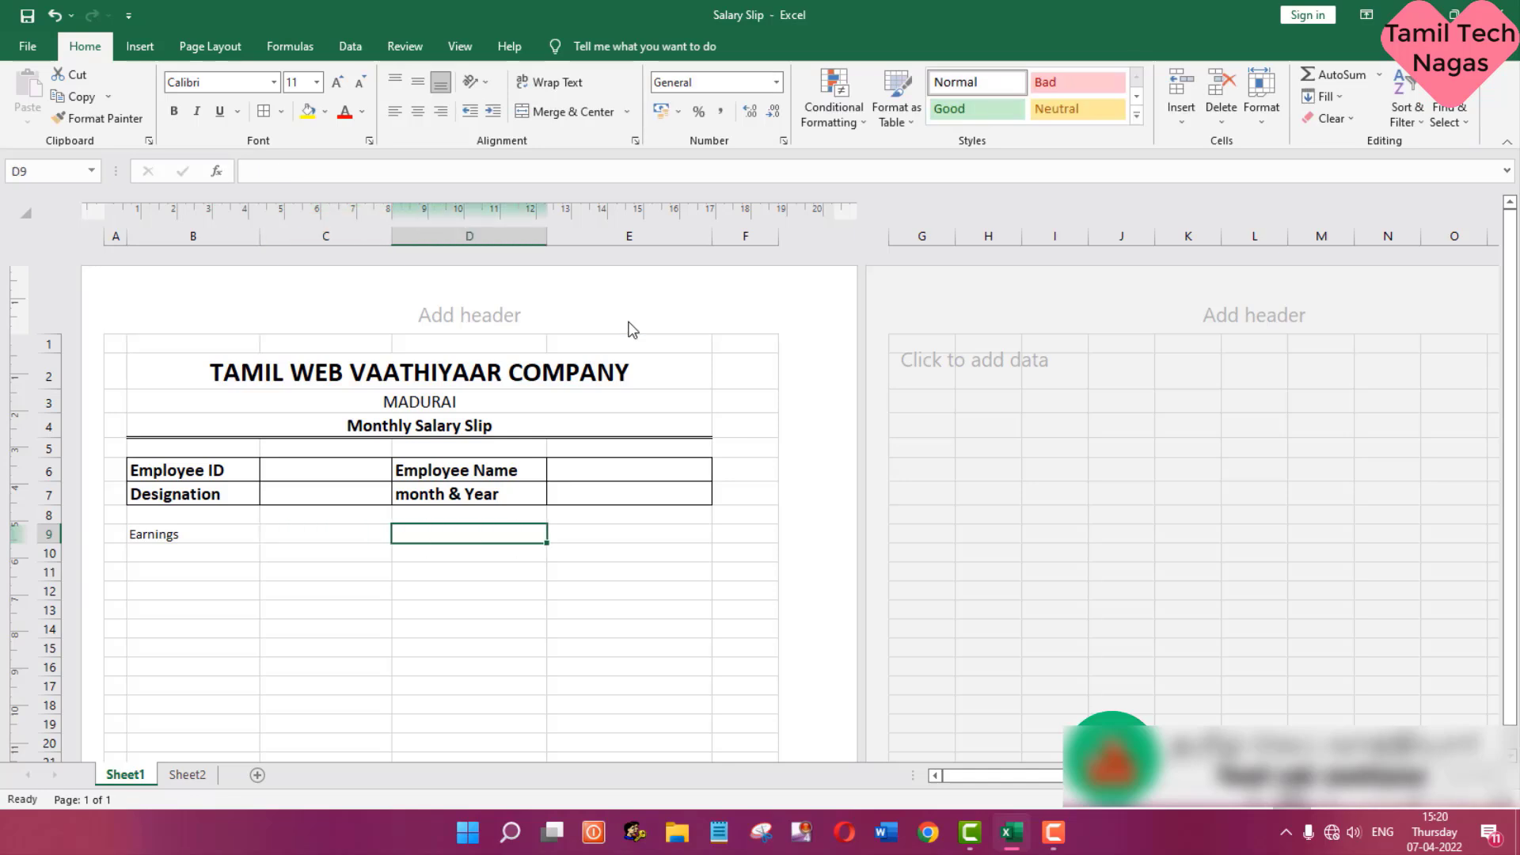
text(Deductions)
key(Return)
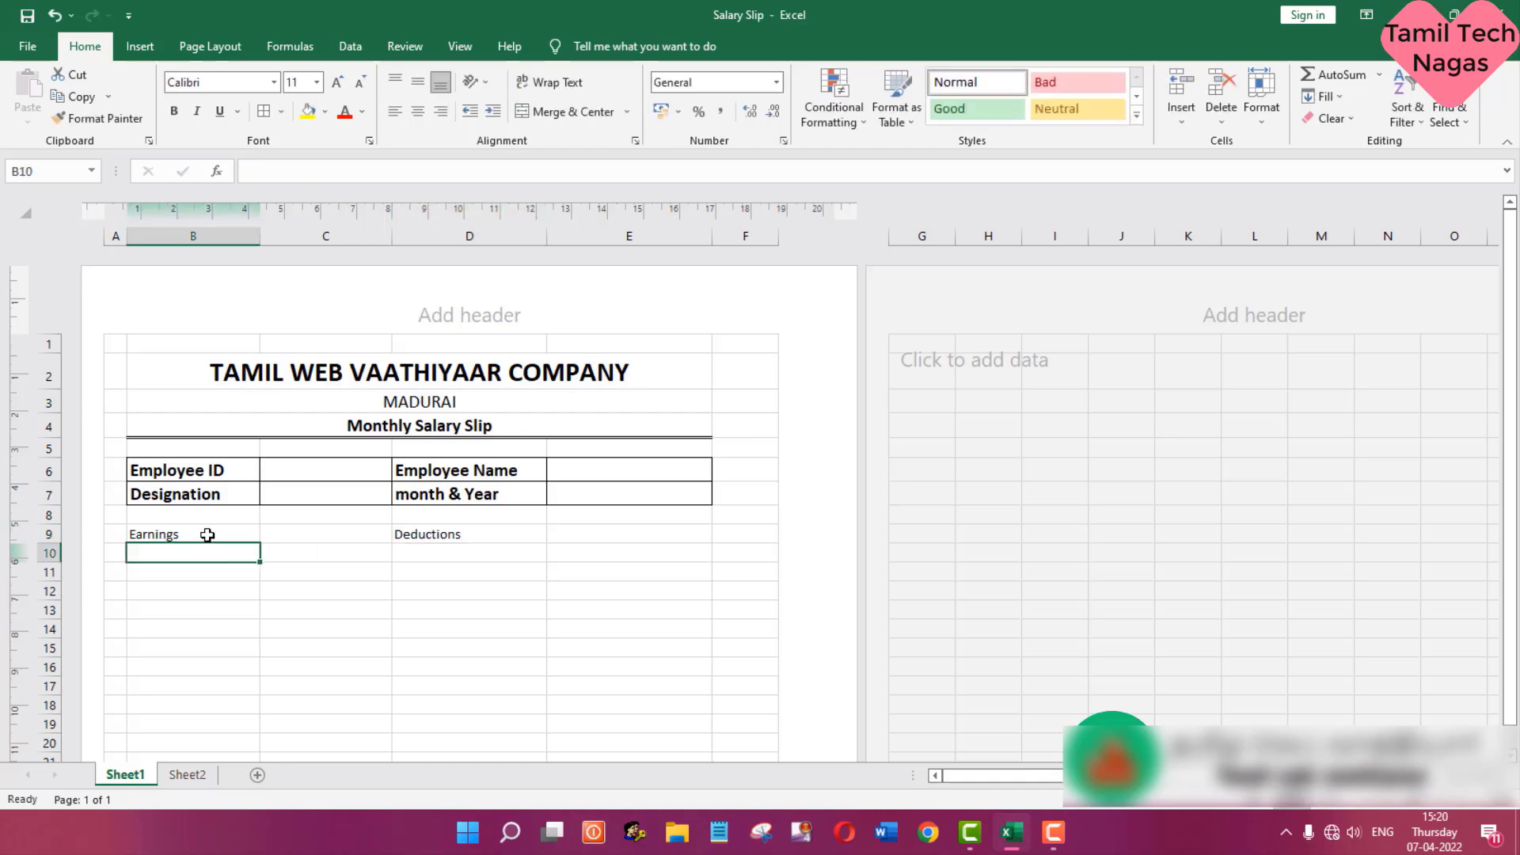
- Apply all borders to the earnings and deductions grid, cells B9:E16
drag(208, 535, 604, 539)
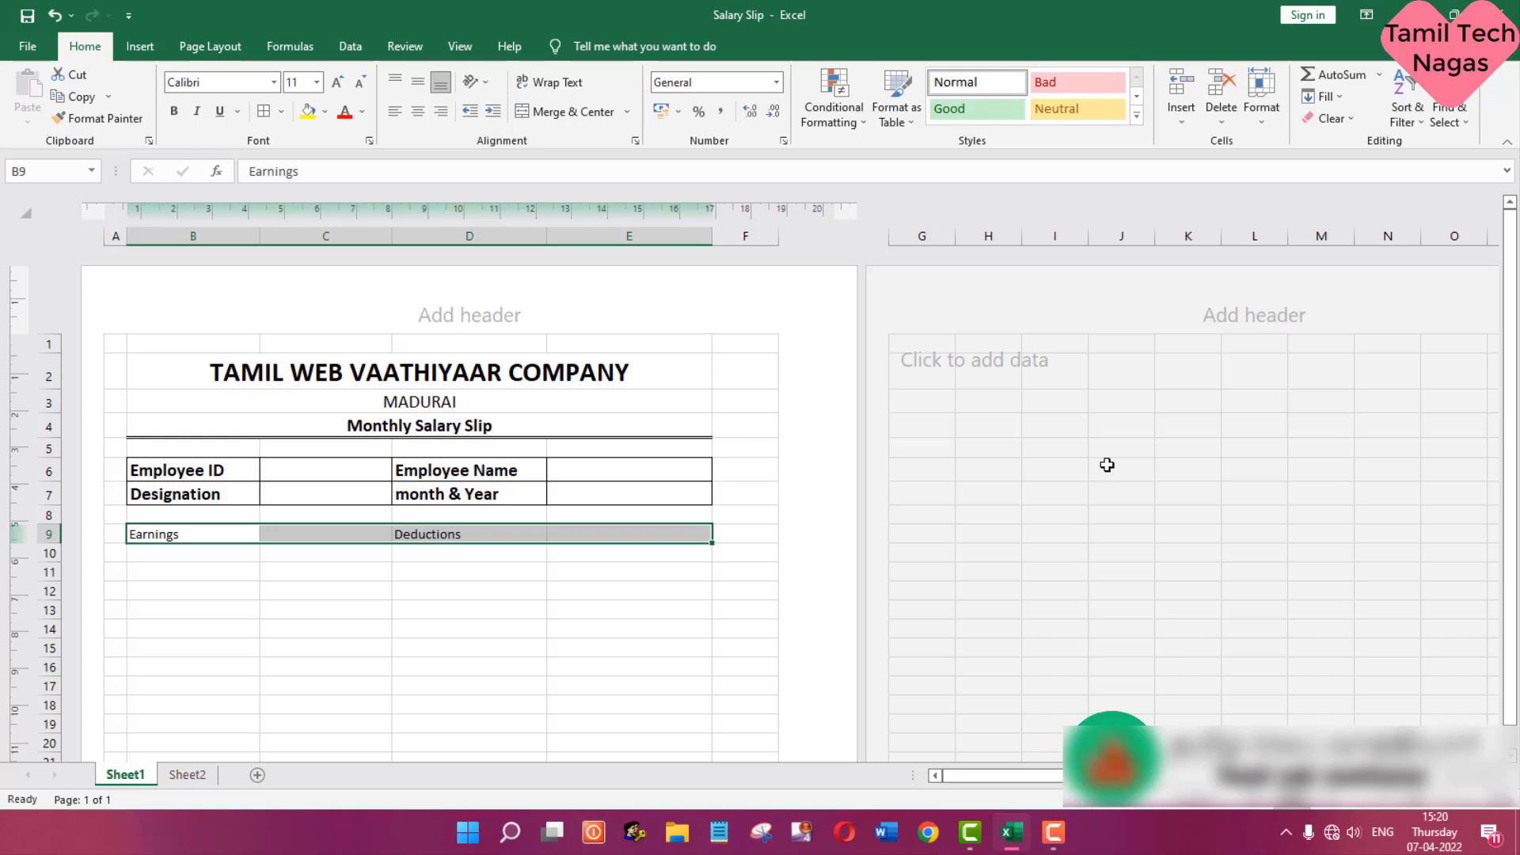
key(shift+Down)
key(shift+Down)
key(shift+Down)
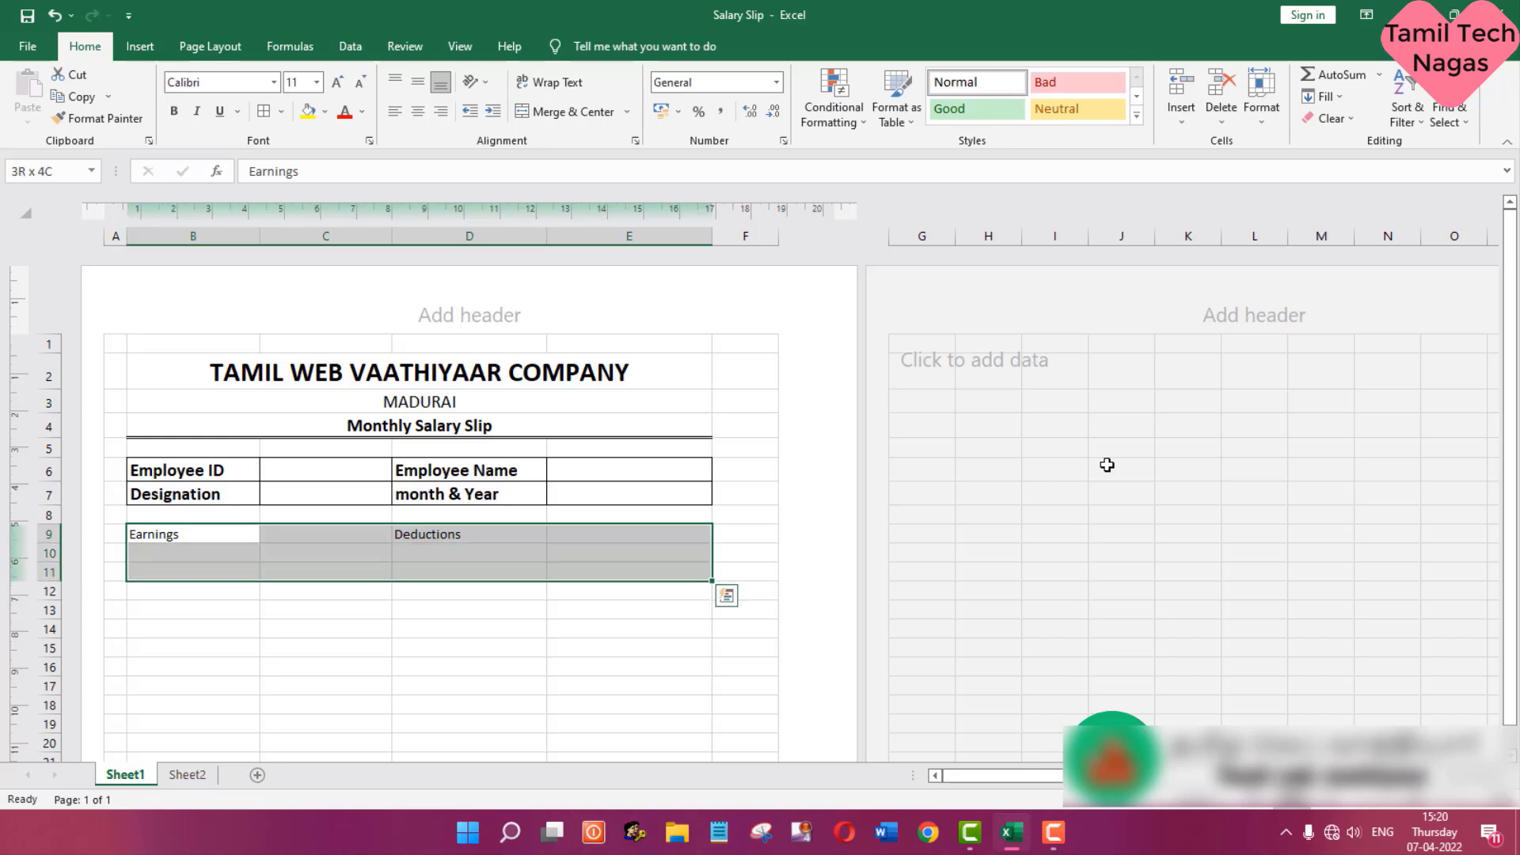
key(shift+Down)
key(shift+Down)
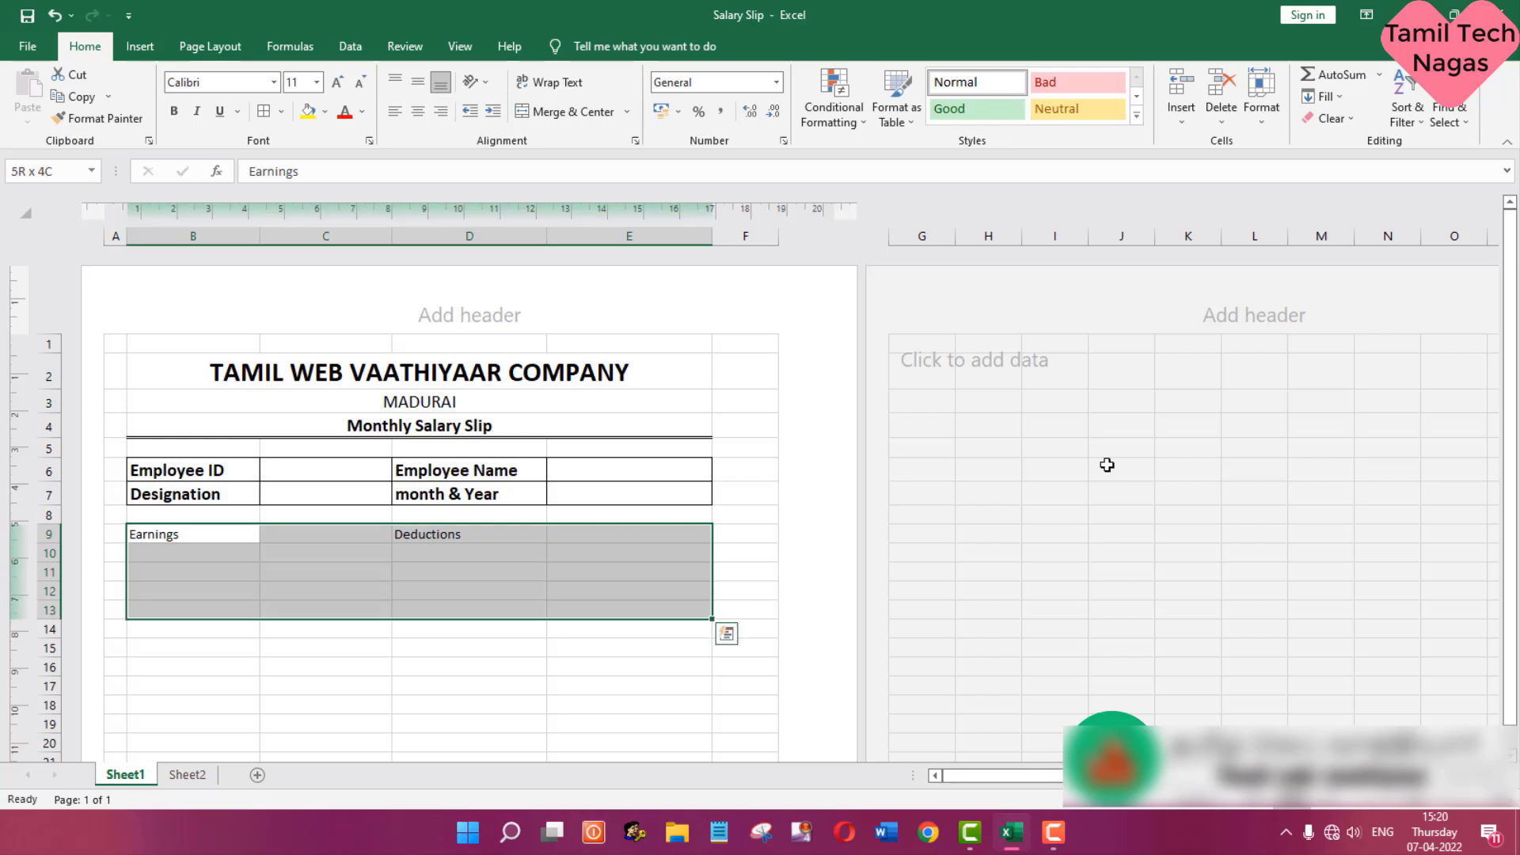
key(shift+Down)
key(shift+Down)
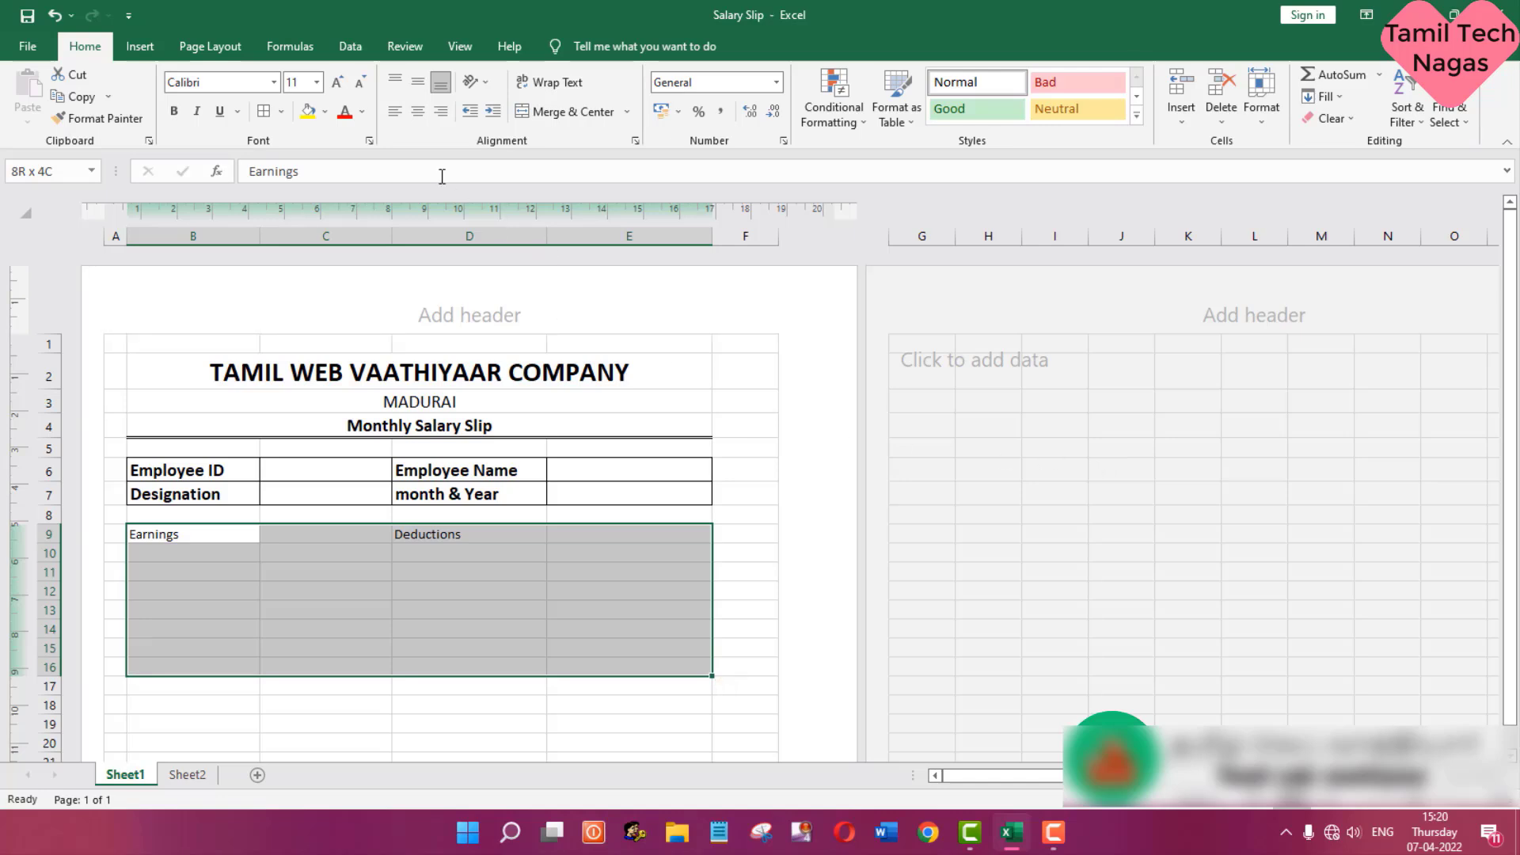
click(280, 118)
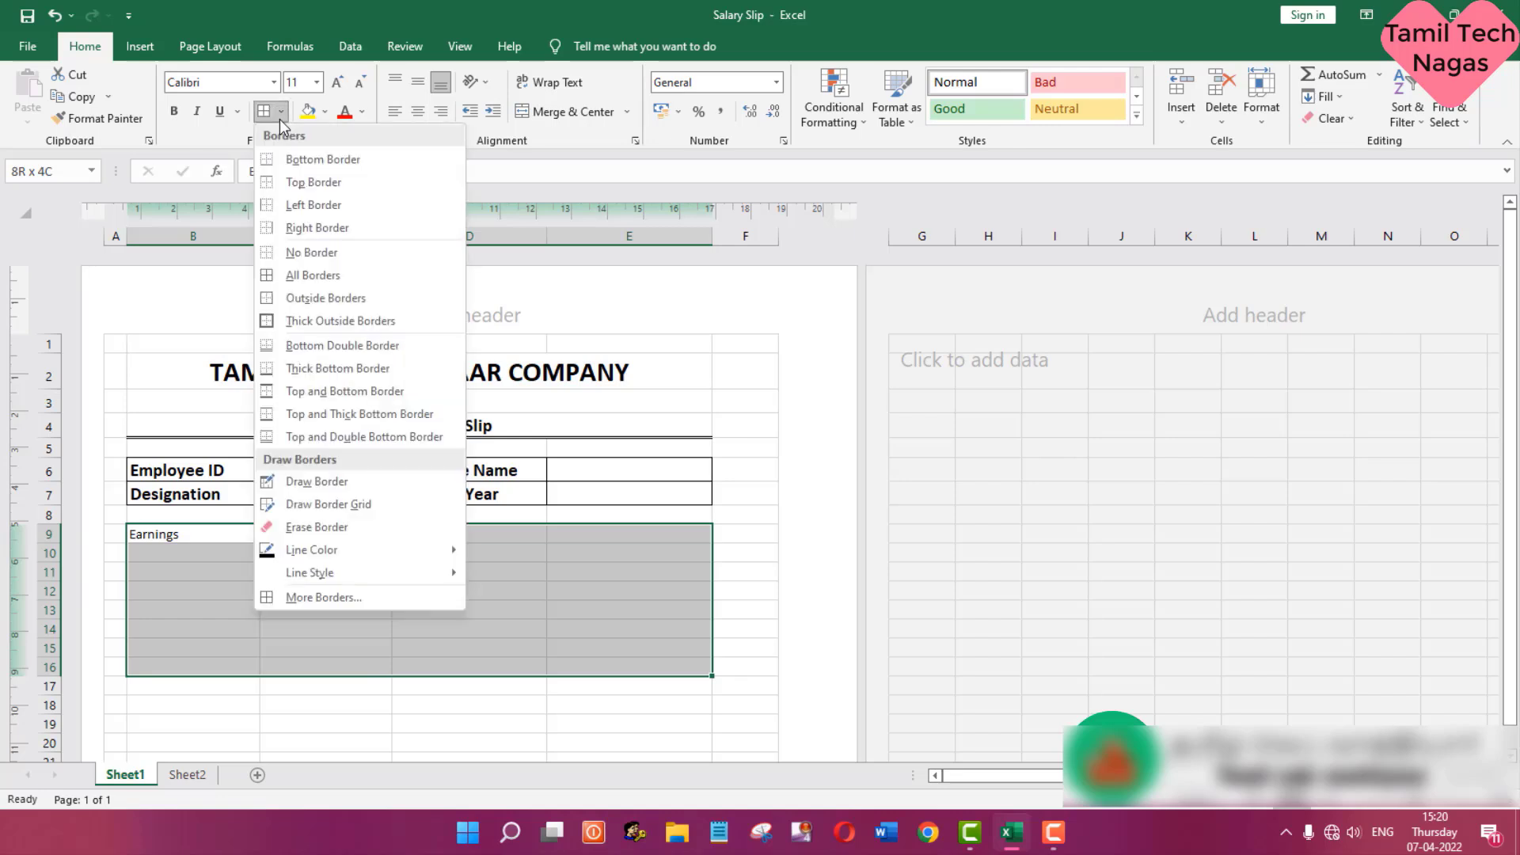
click(320, 277)
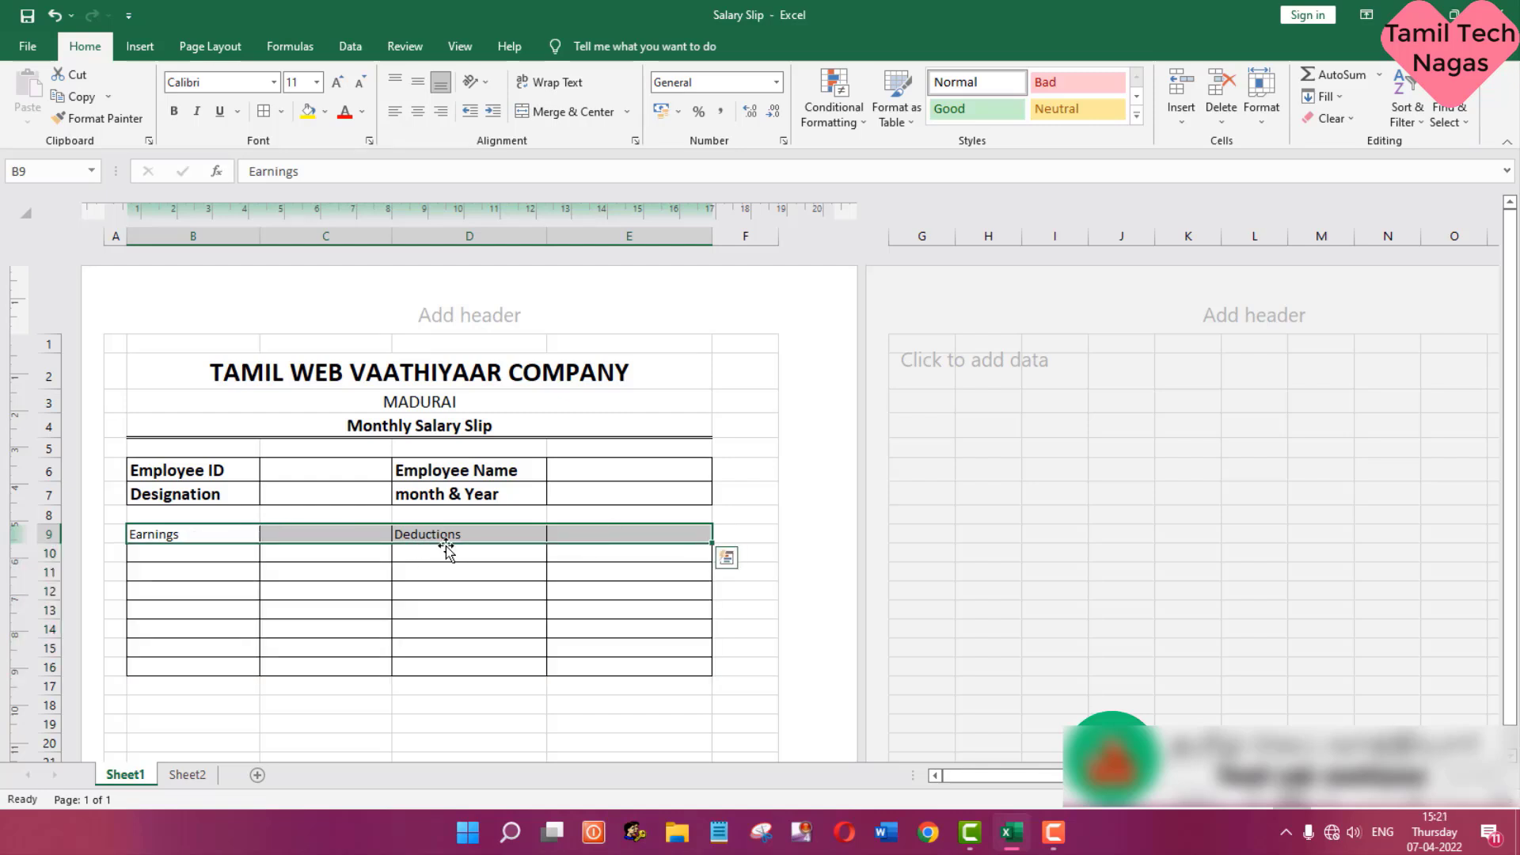
- Format the Earnings and Deductions heading row B9:E9 as bold at font size 14
click(316, 82)
click(294, 195)
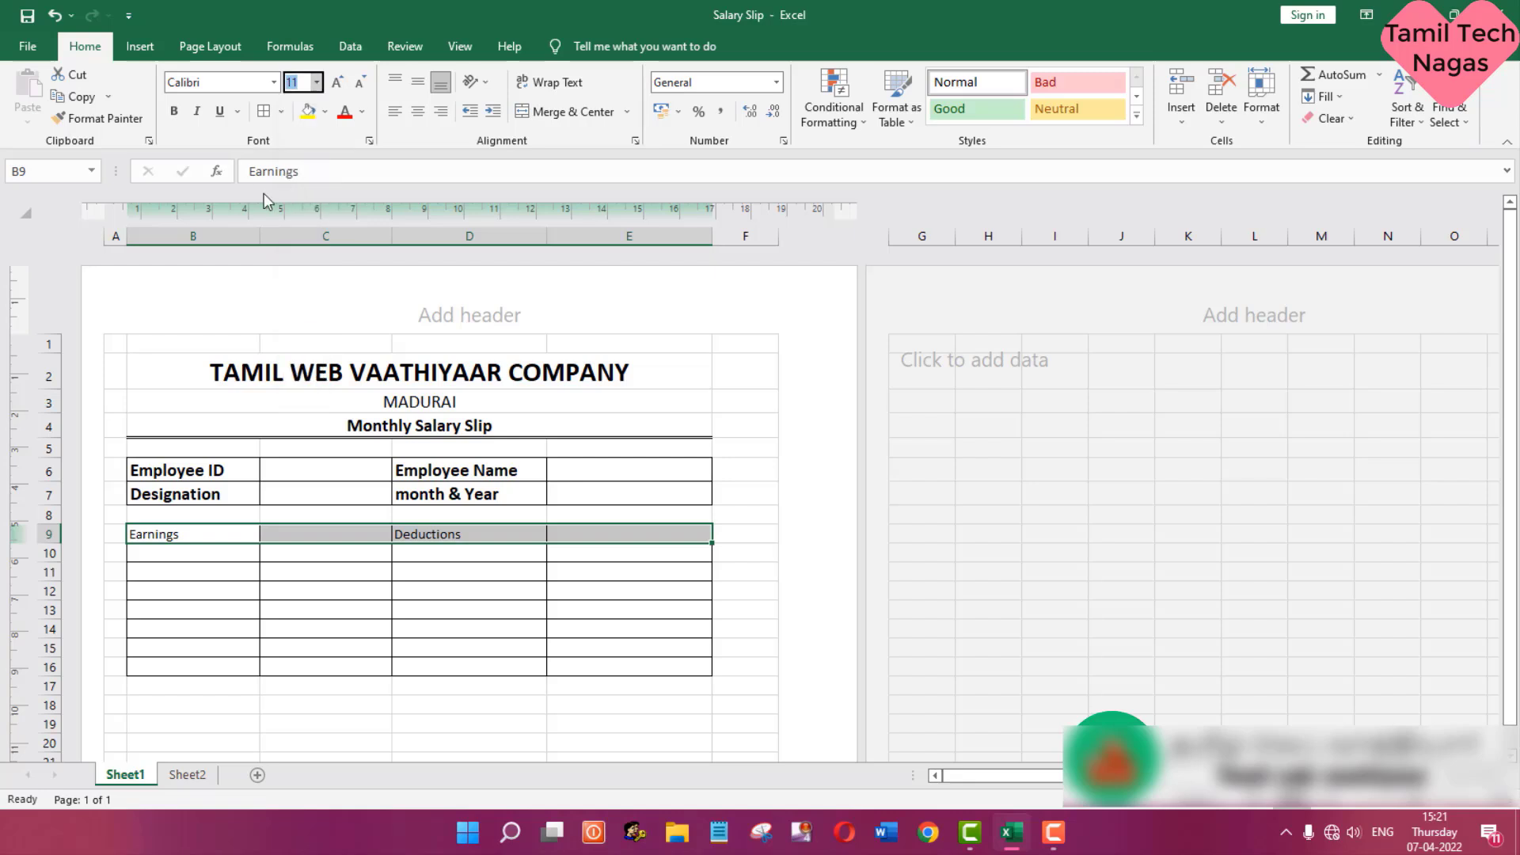
click(174, 111)
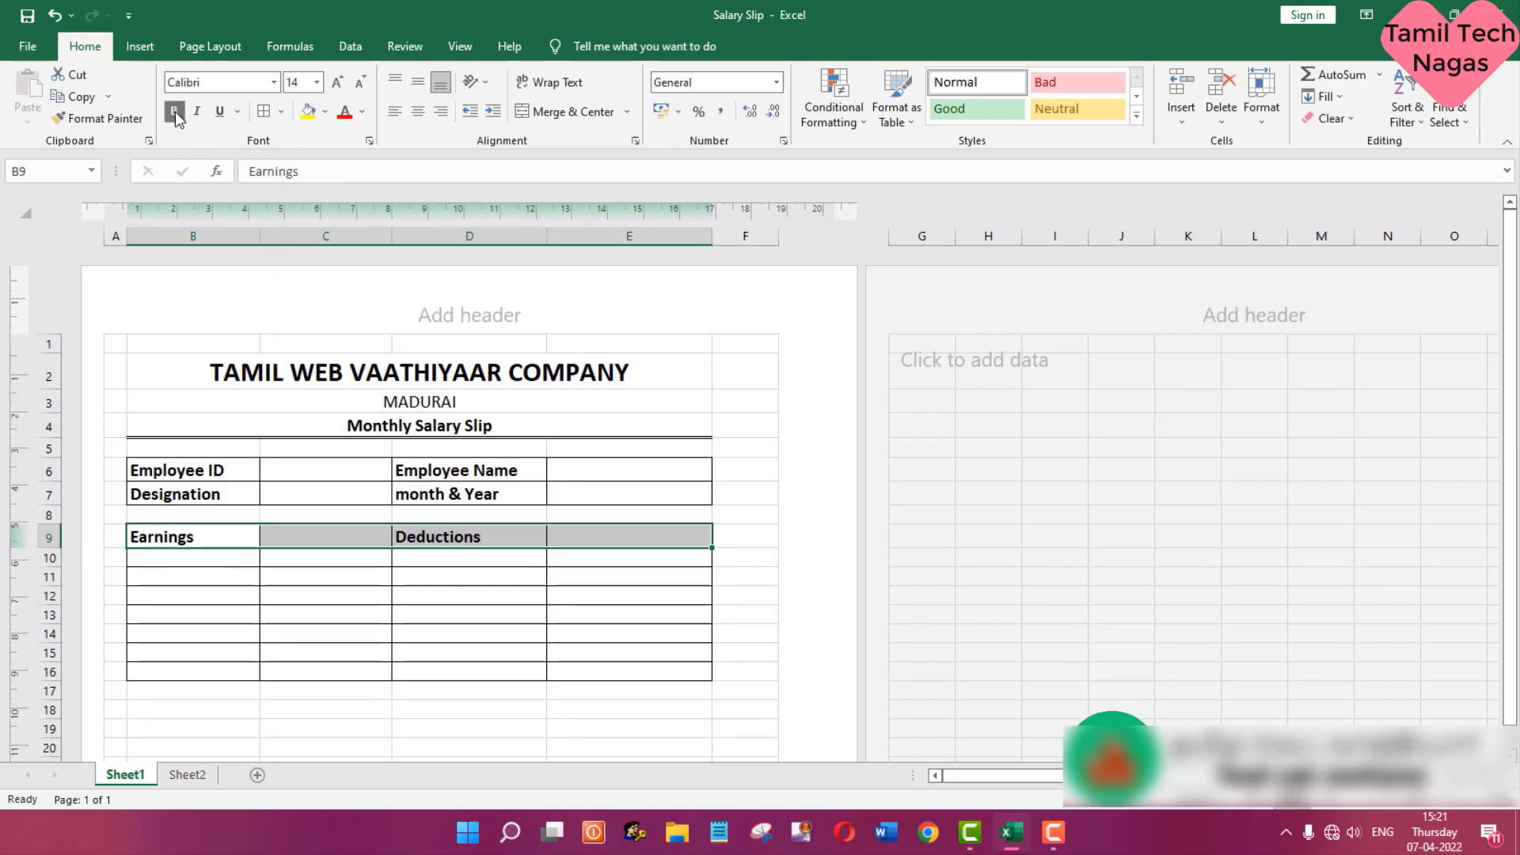
- Check the salary table's column headings in Sheet2 and enter Basic Pay in B10 and DA in B11 on Sheet1
click(154, 565)
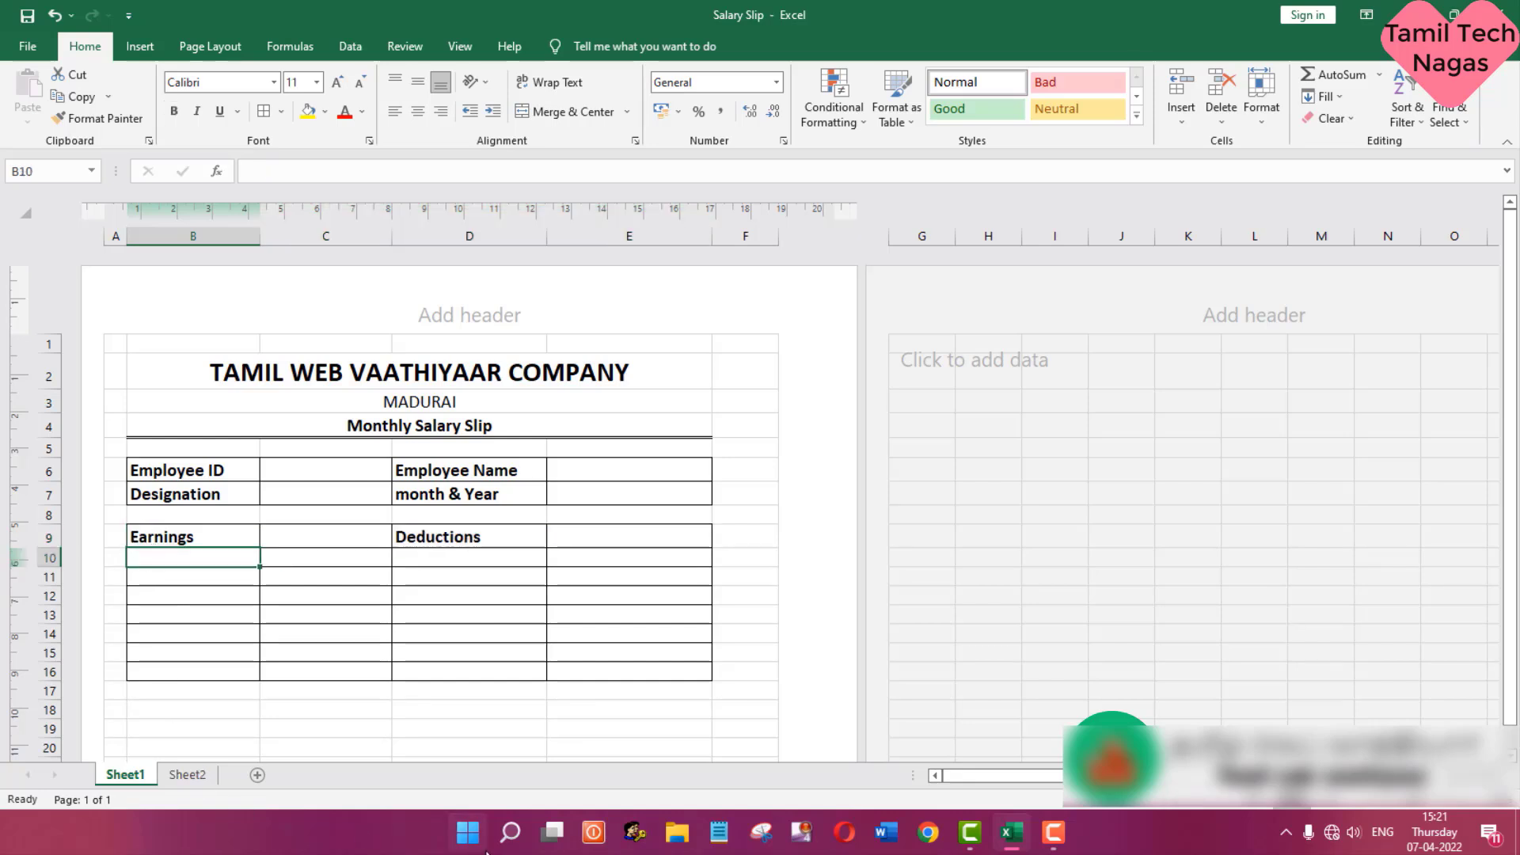
click(190, 776)
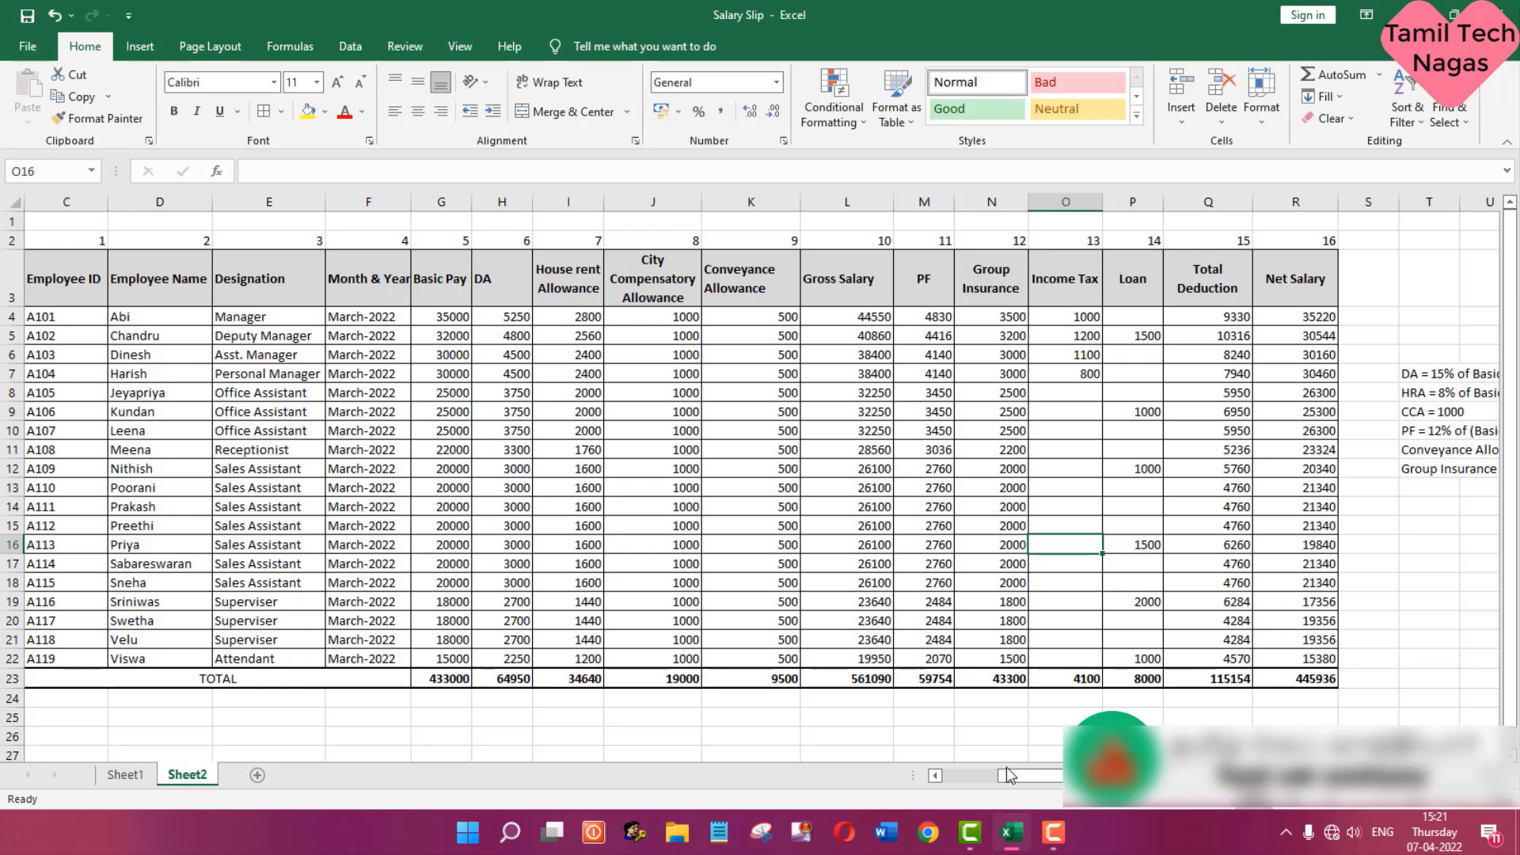
click(933, 779)
click(933, 779)
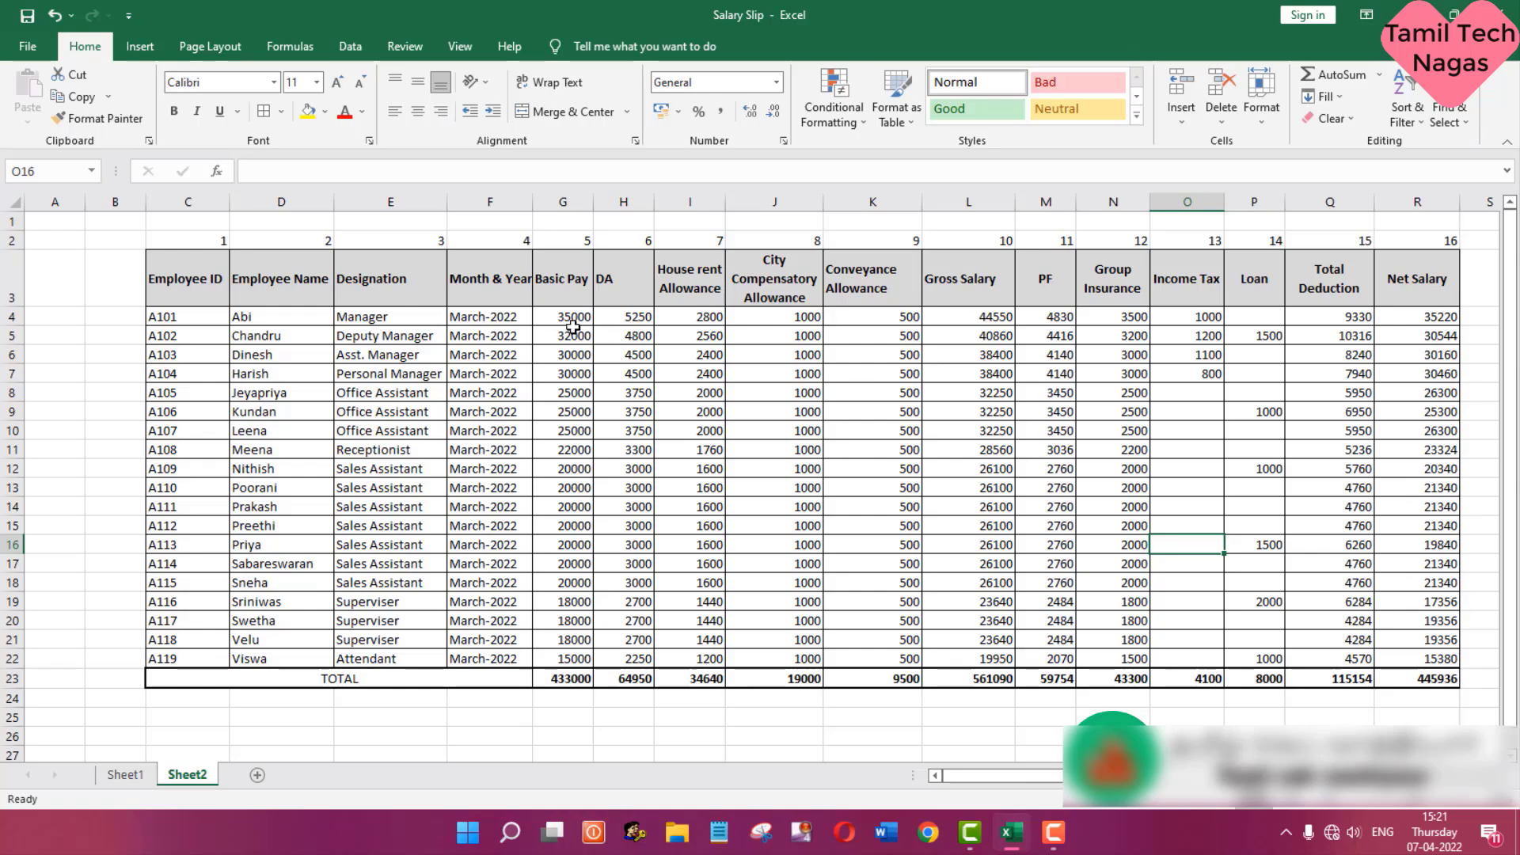
click(125, 775)
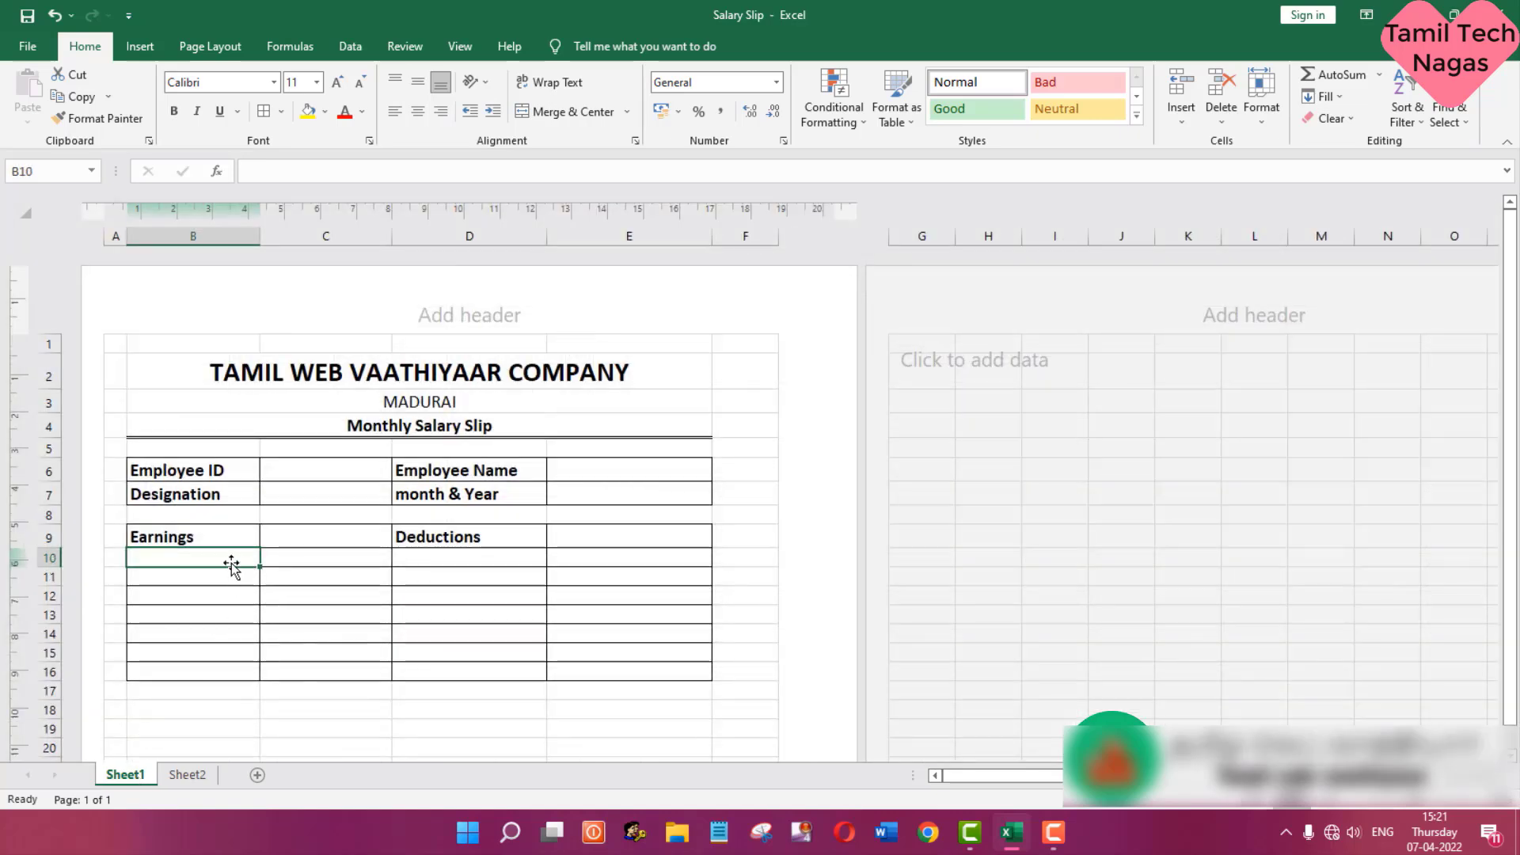
text(Basic Pay)
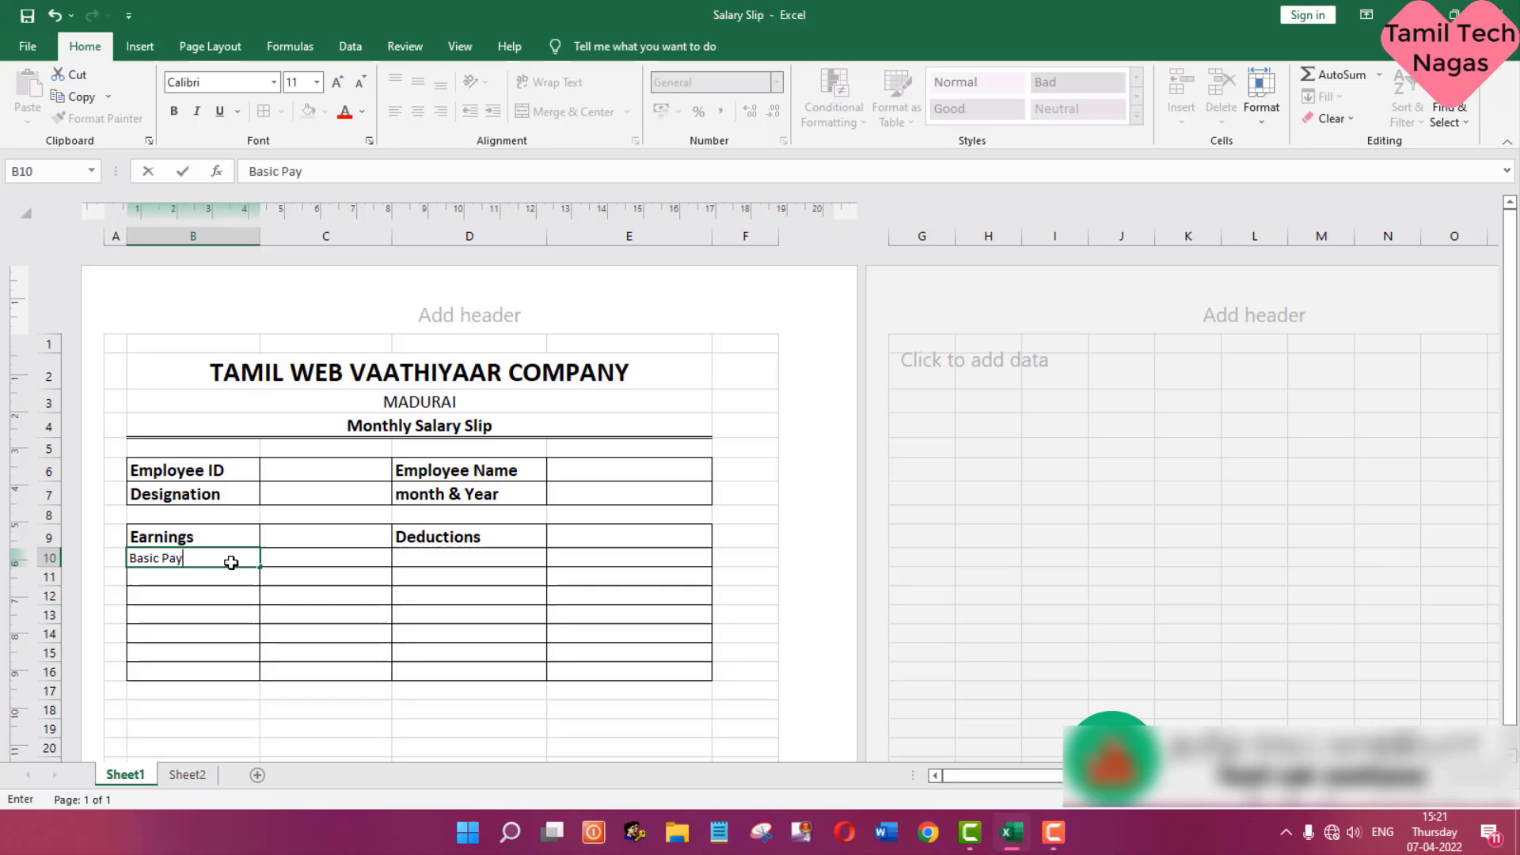
key(Return)
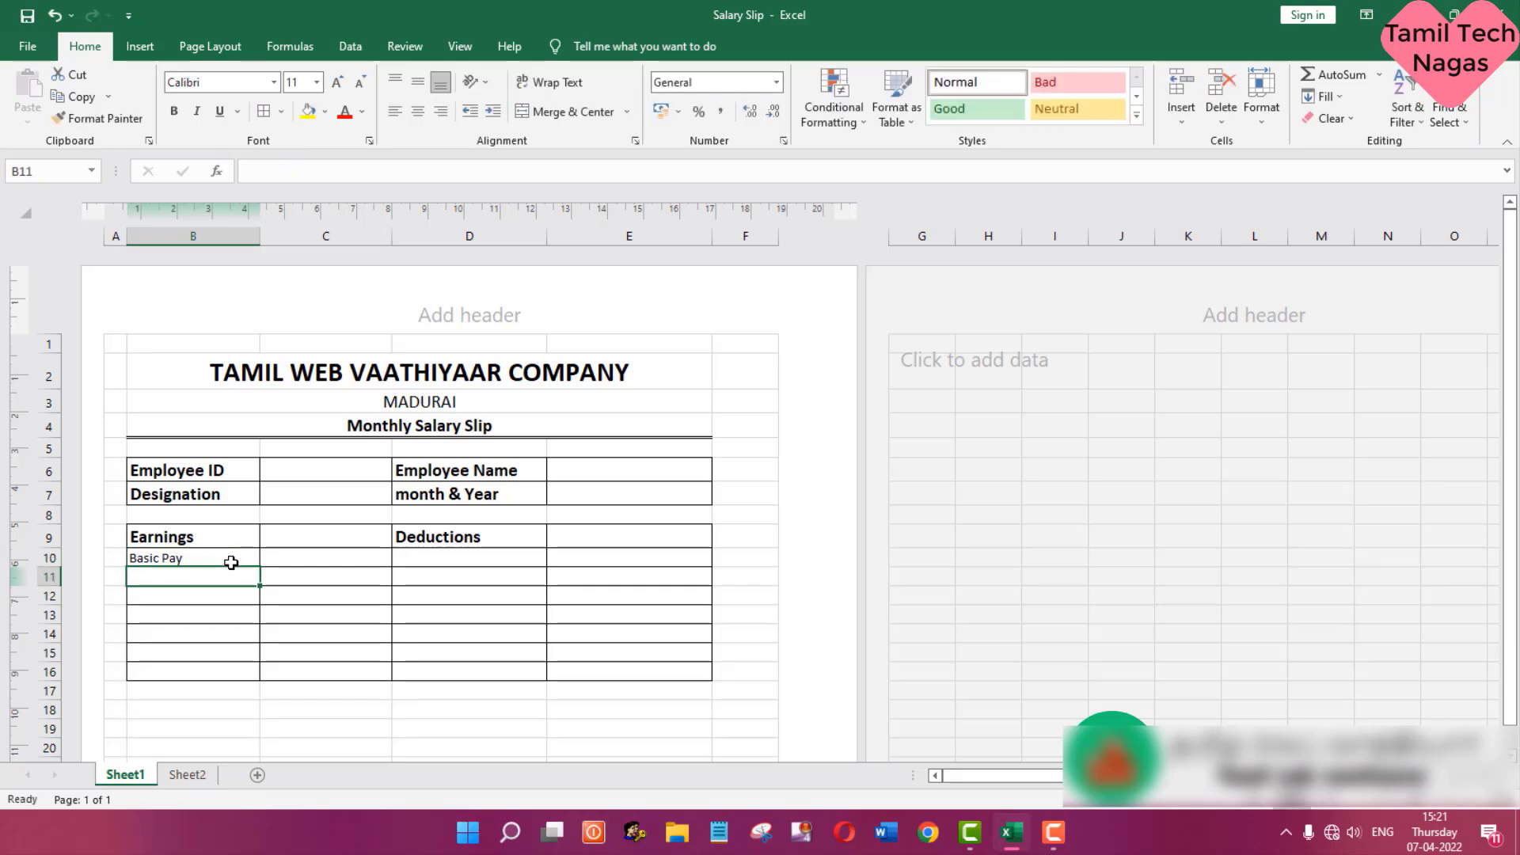
text(DA)
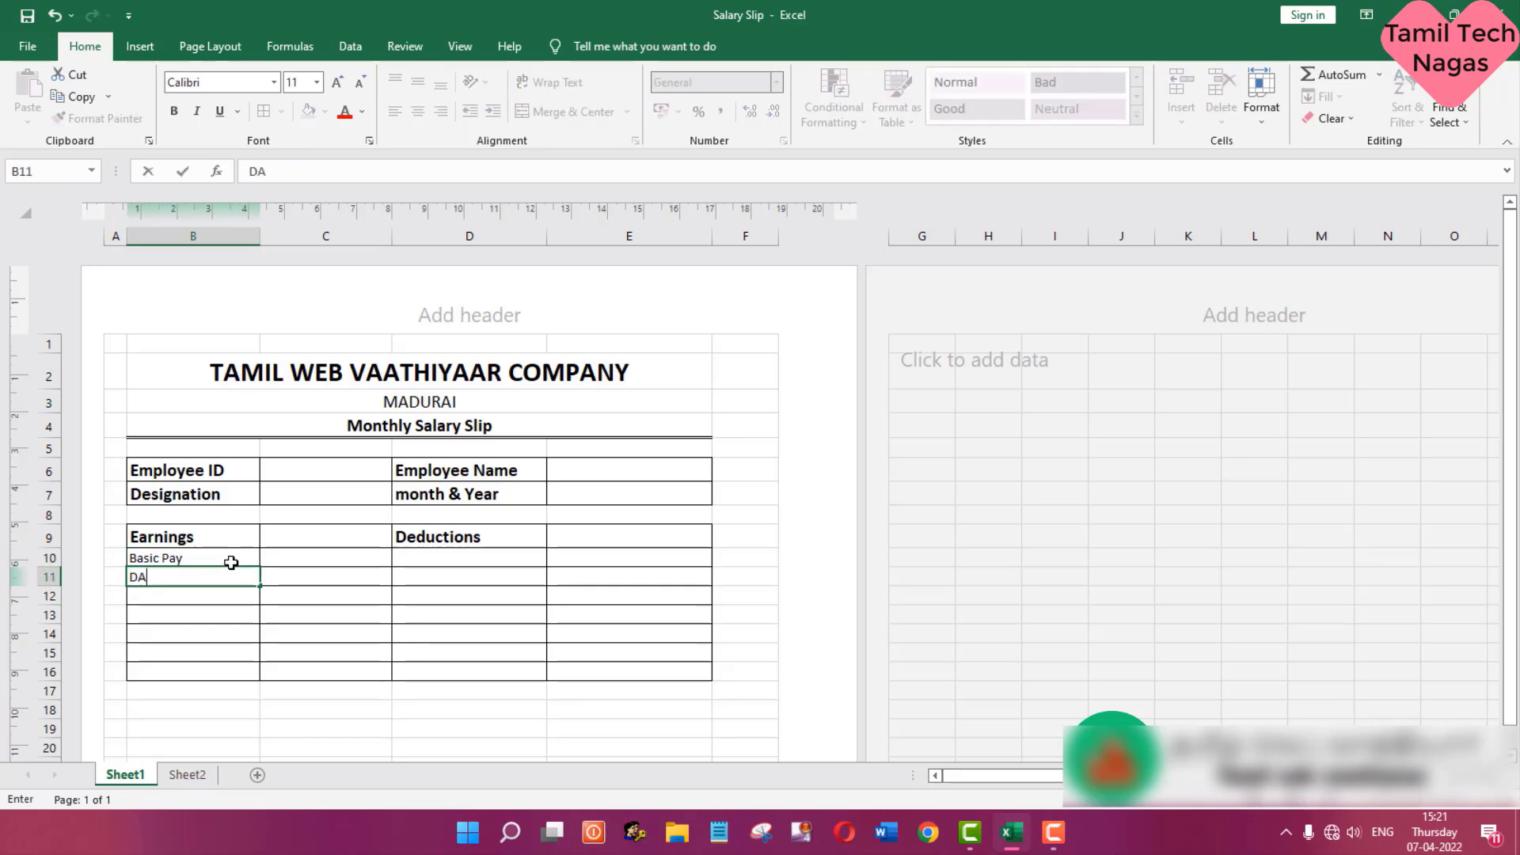
key(Return)
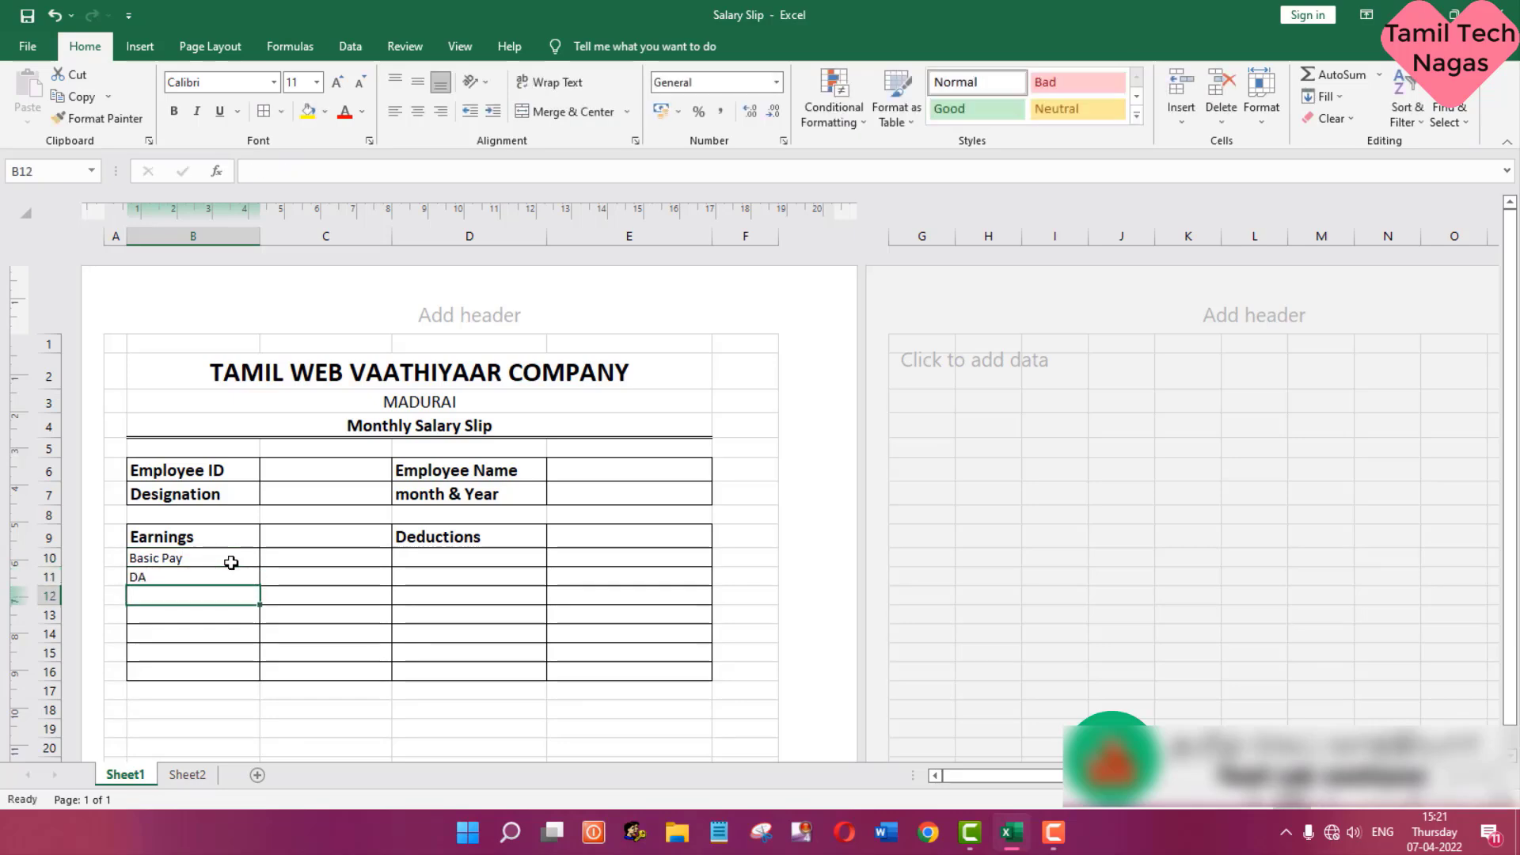
- Check the allowance headings in Sheet2 and enter HRA in B12 and CCA in B13 on Sheet1
click(179, 773)
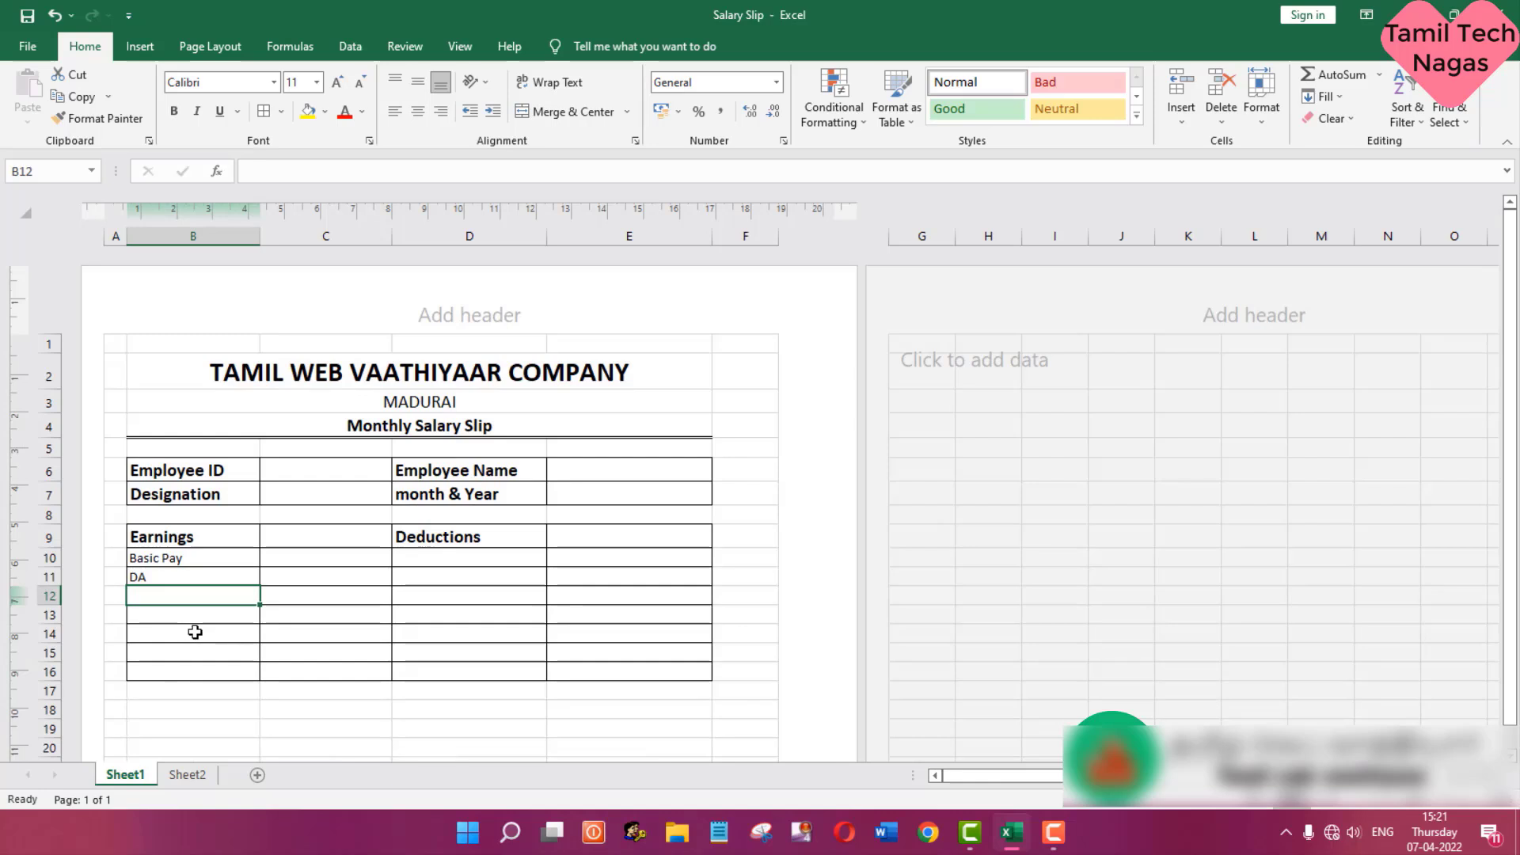
text(HRA)
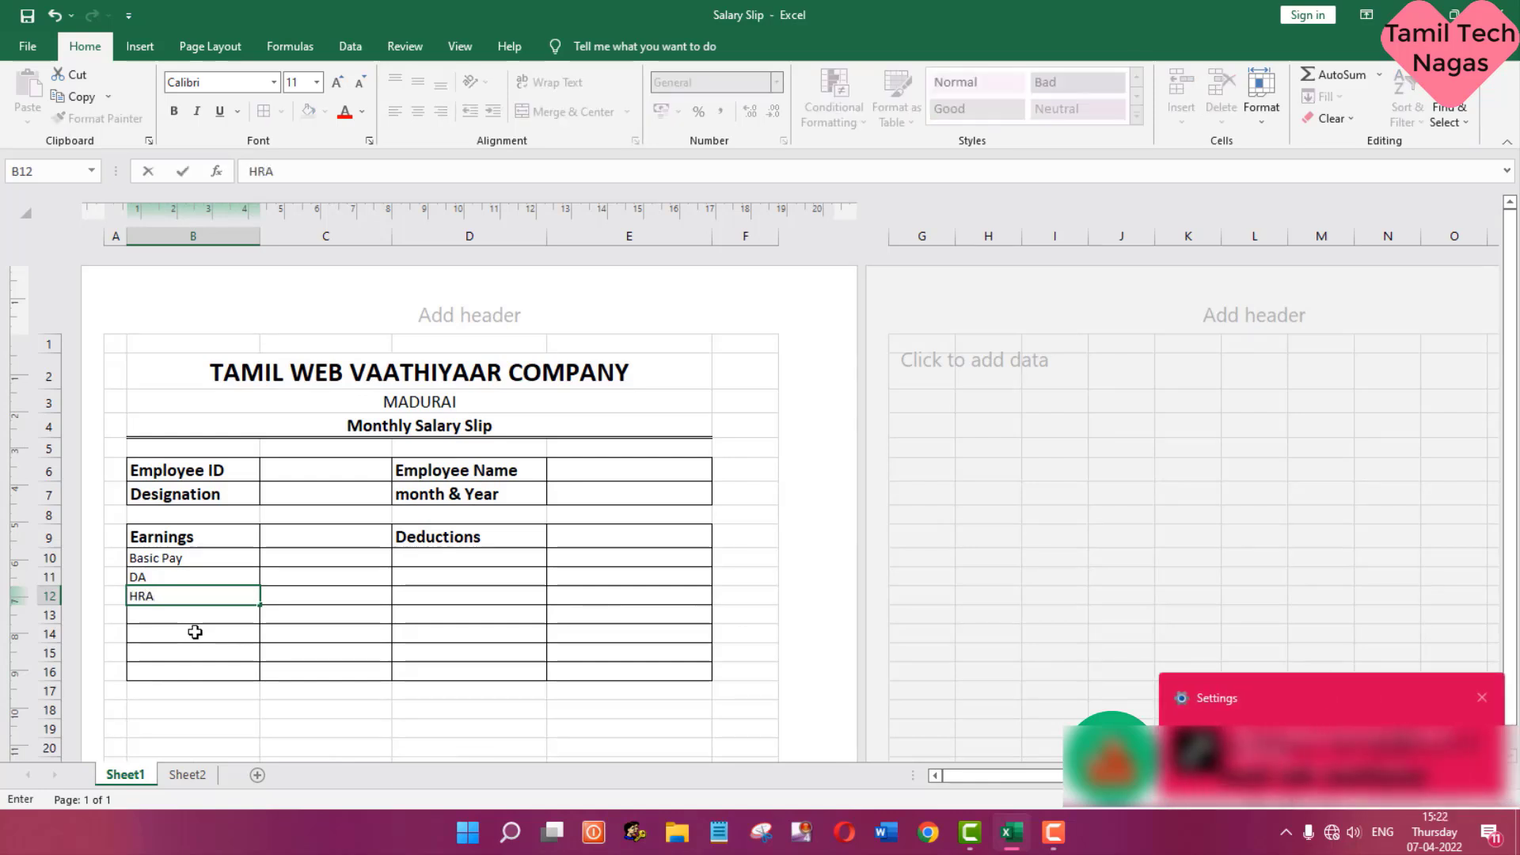
key(Return)
text(CC)
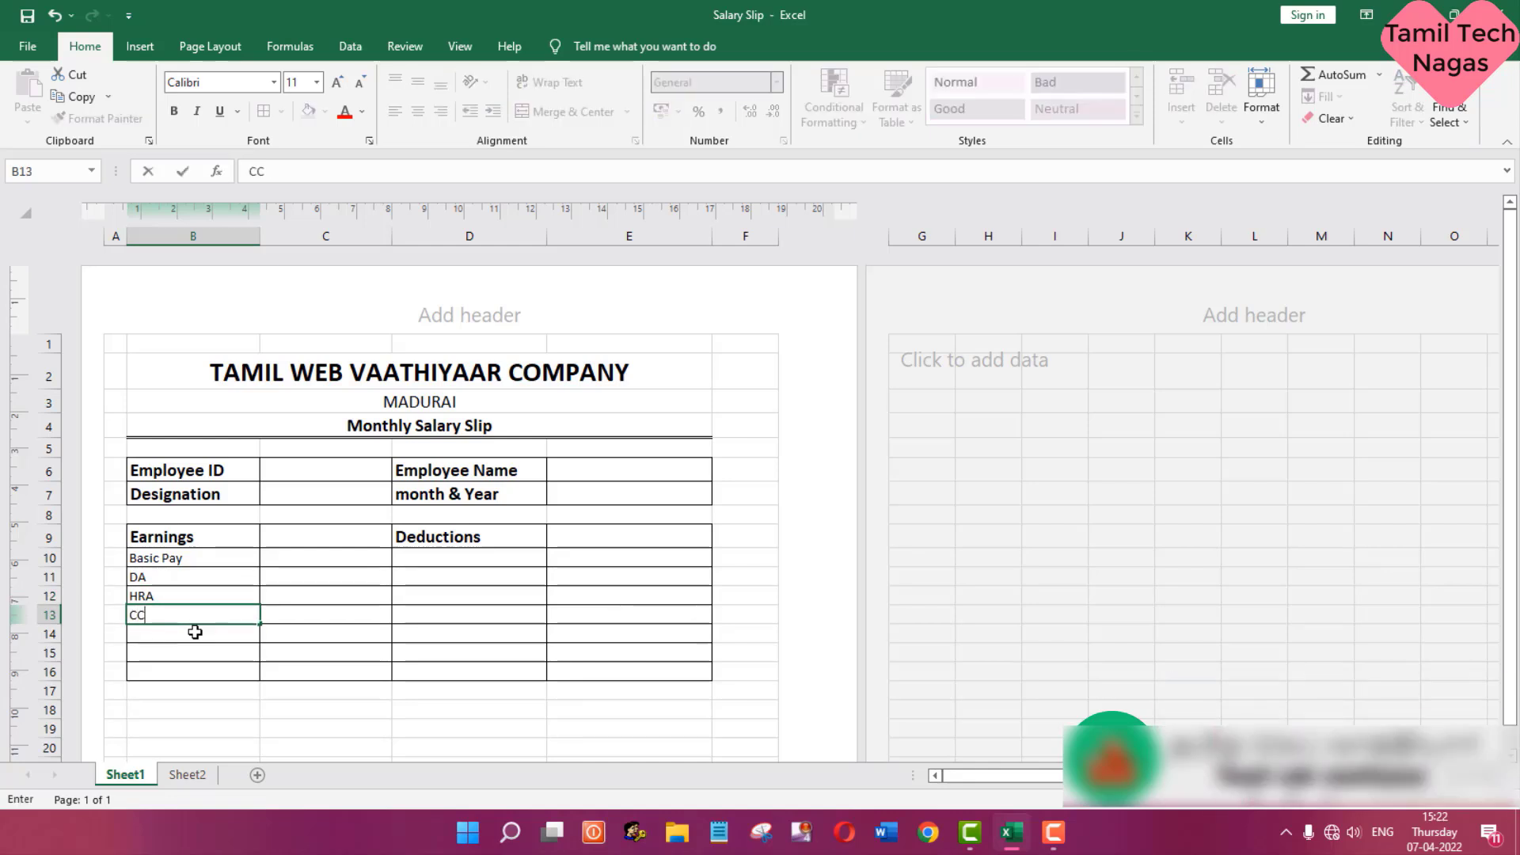
text(A)
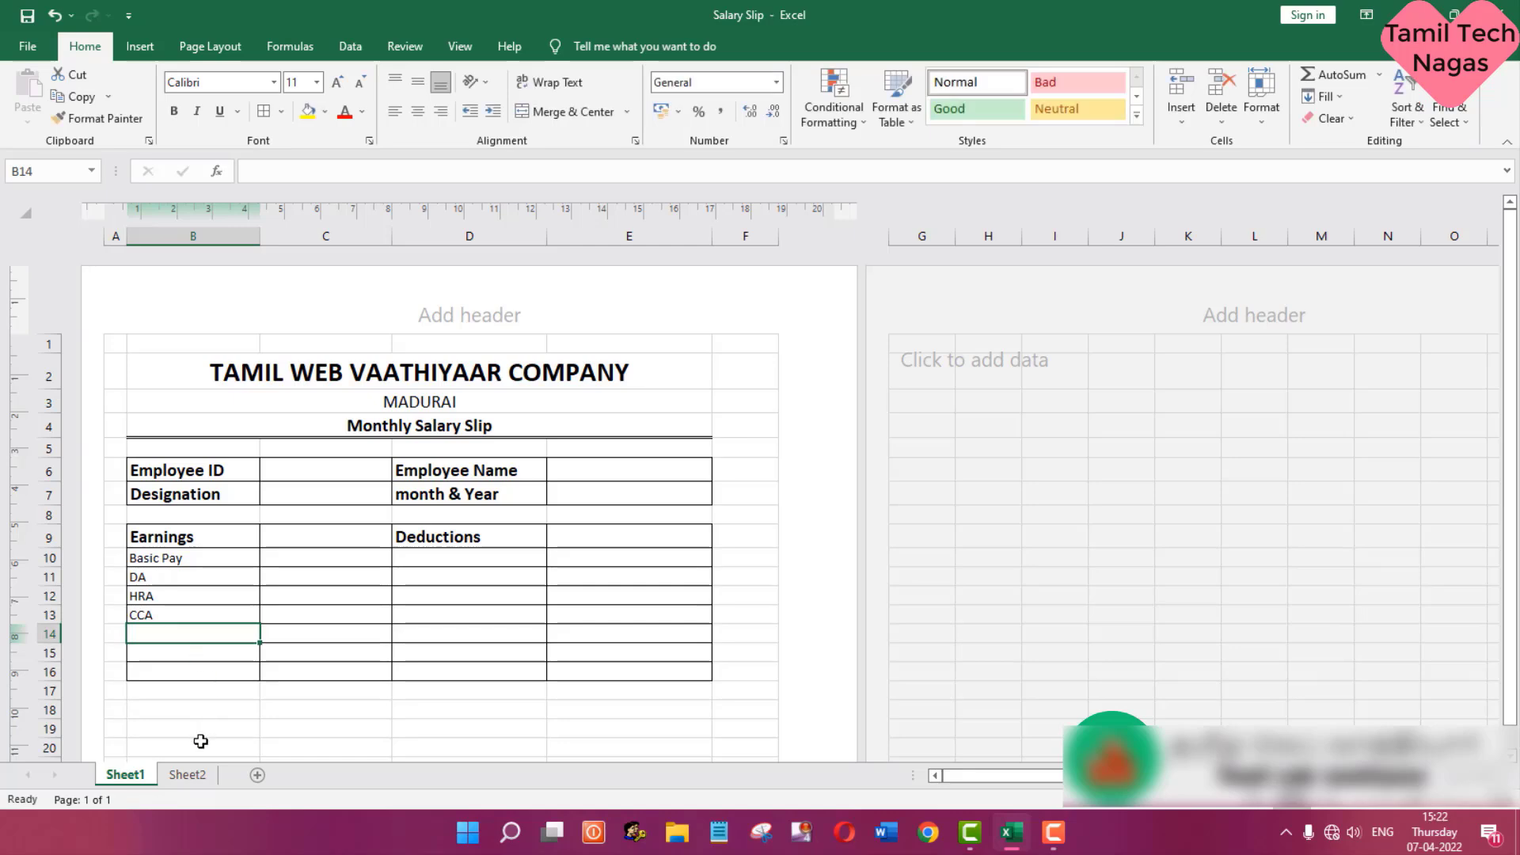
- Check the remaining allowance heading in Sheet2 and enter Conveyance Allowance in B14 on Sheet1
click(187, 775)
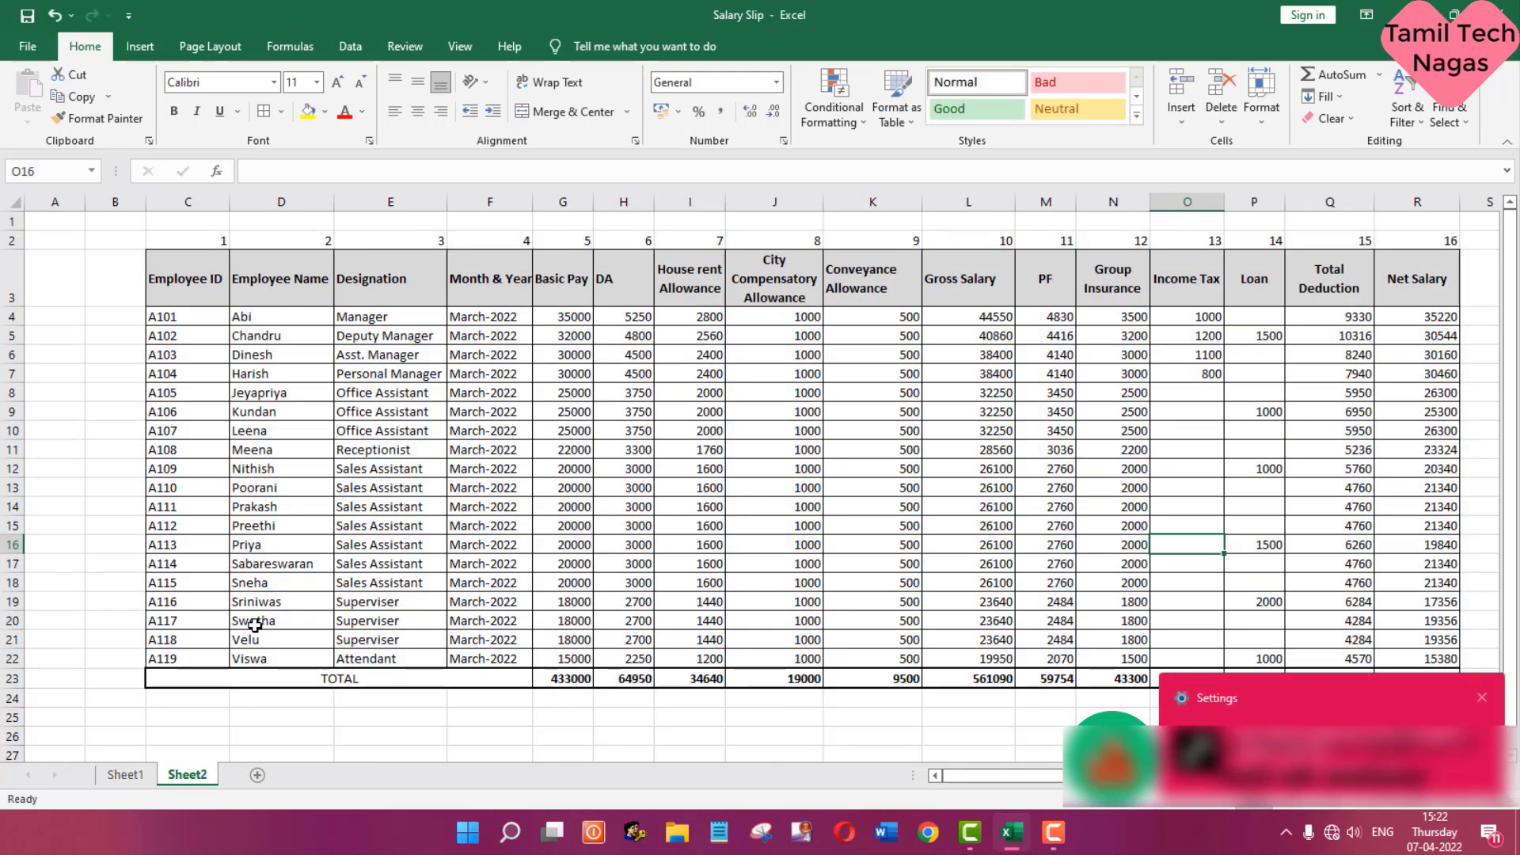
click(126, 774)
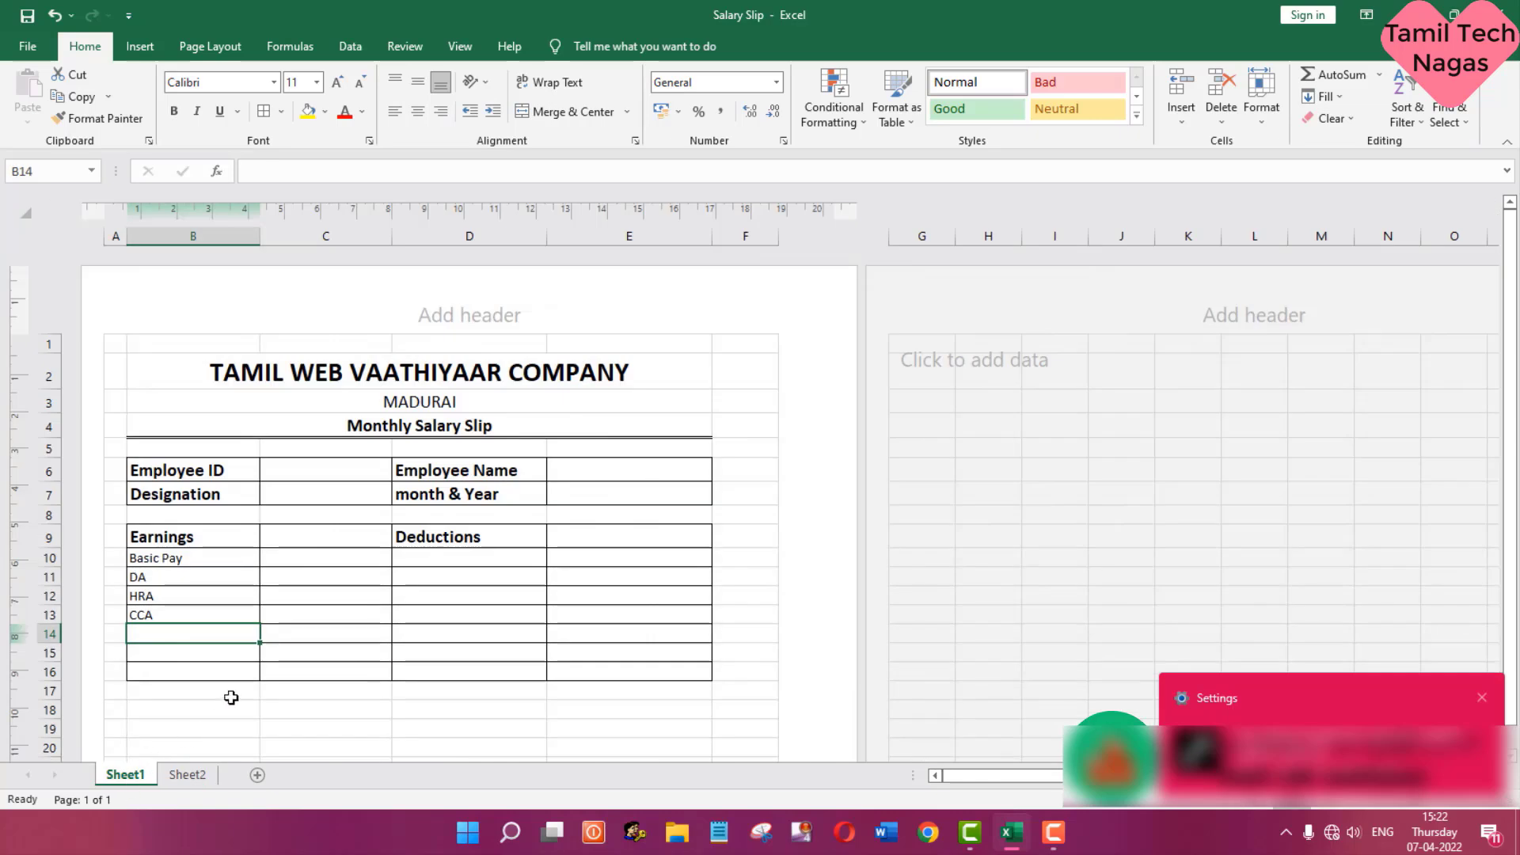
text(Con)
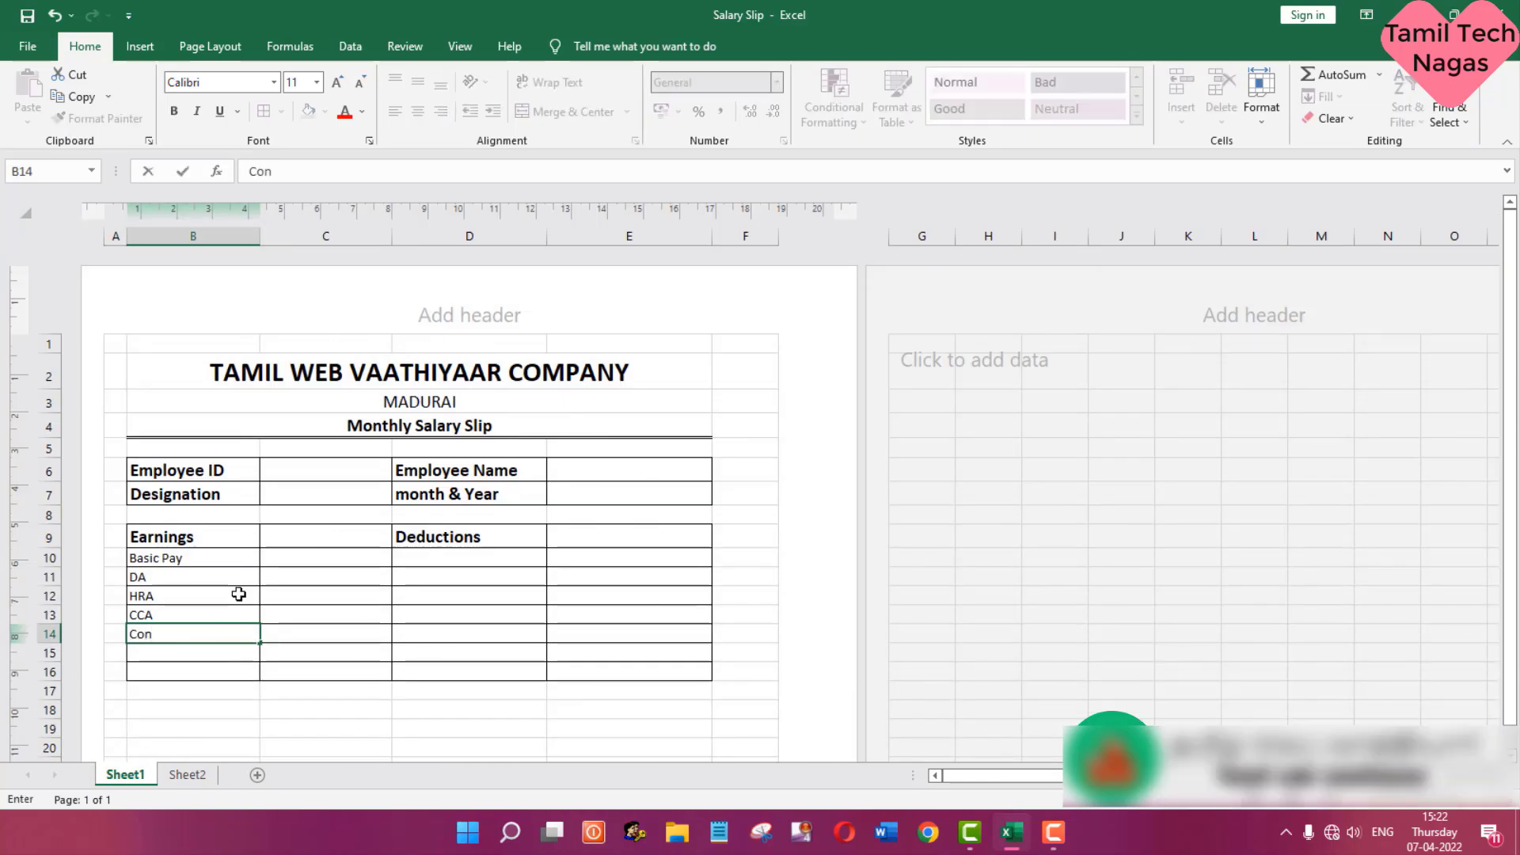
text(veyance Allowance)
key(Return)
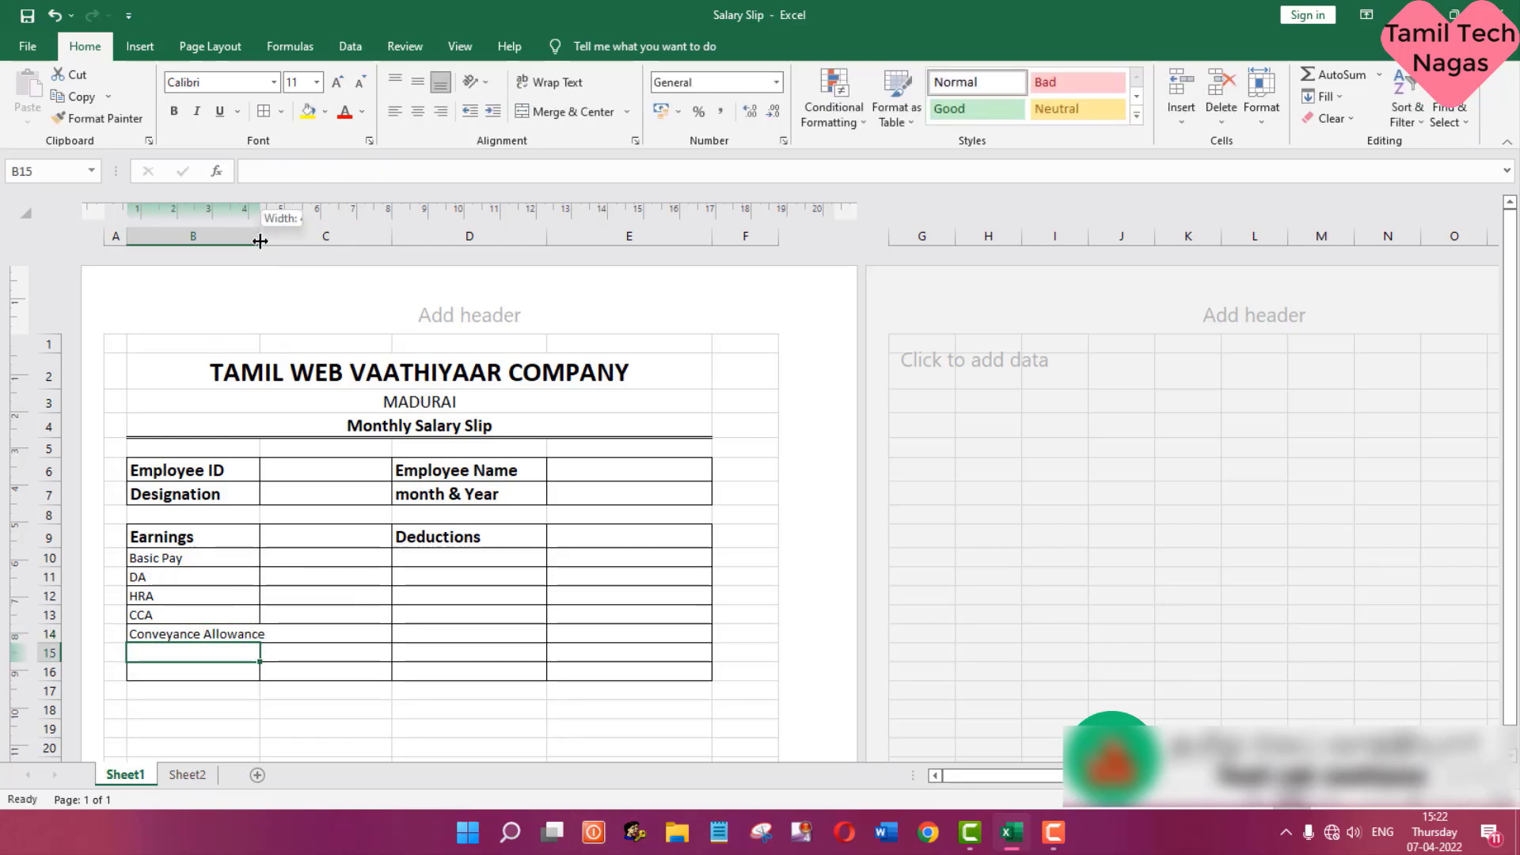
- Widen column B on Sheet1 to fit Conveyance Allowance and enter Total in B15
drag(260, 241, 270, 243)
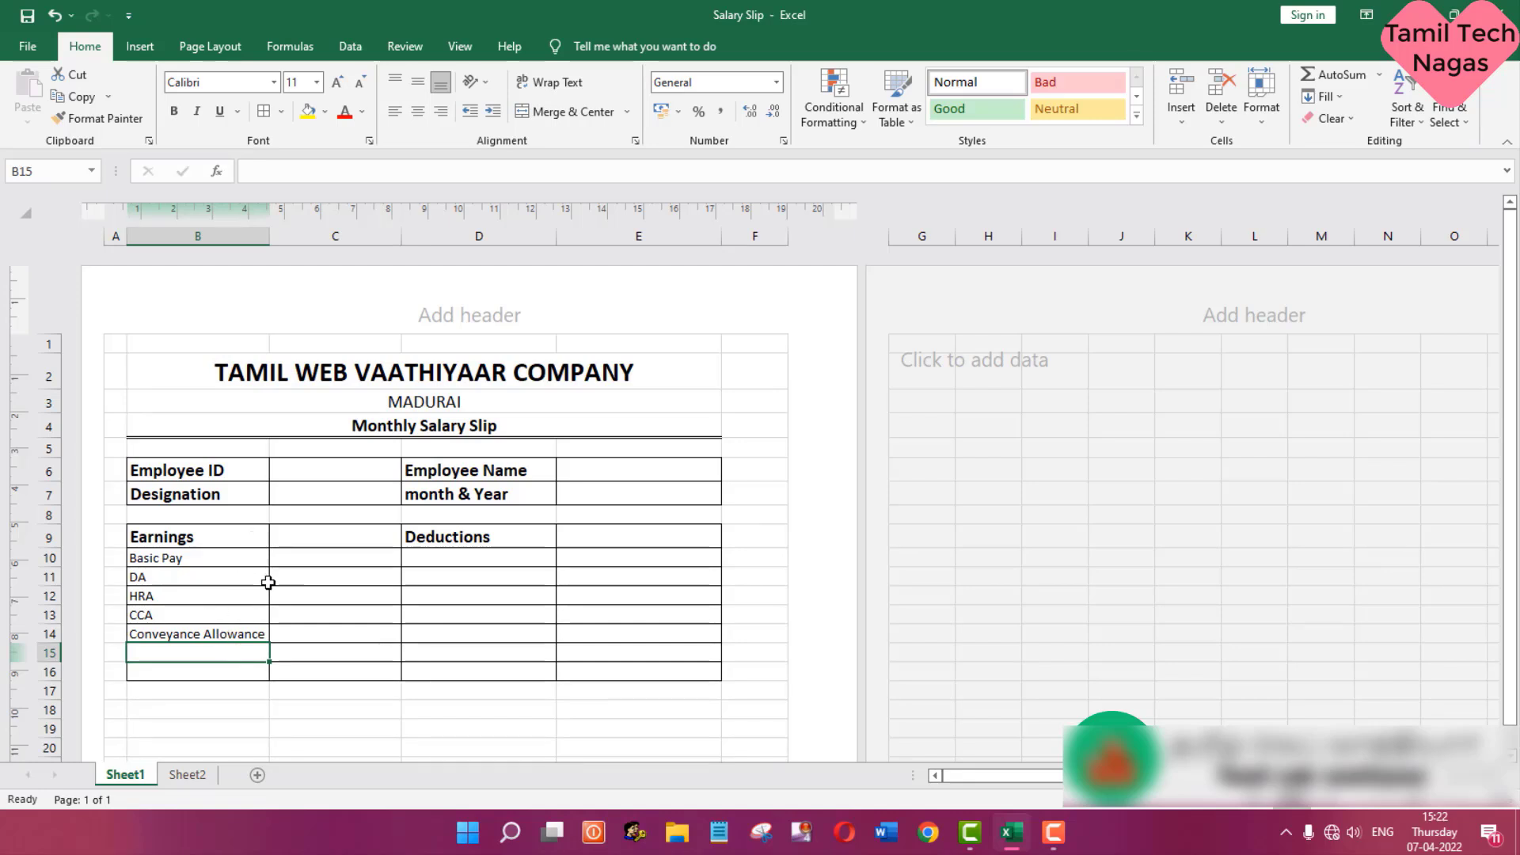
text(T)
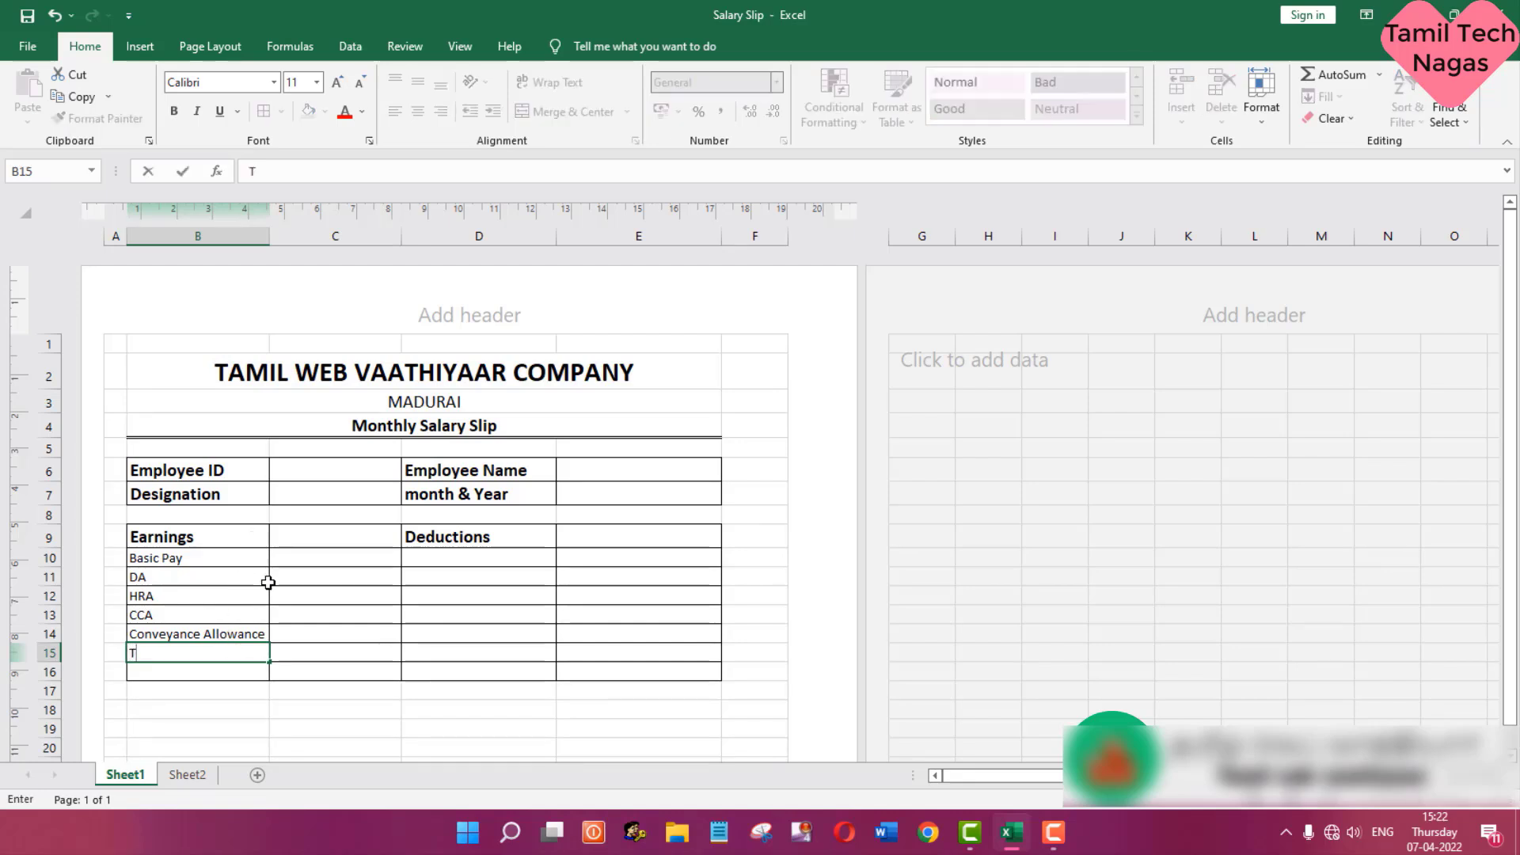
text(O)
- Check the deduction headings in Sheet2 and enter PF in D10 on Sheet1
click(456, 563)
click(208, 774)
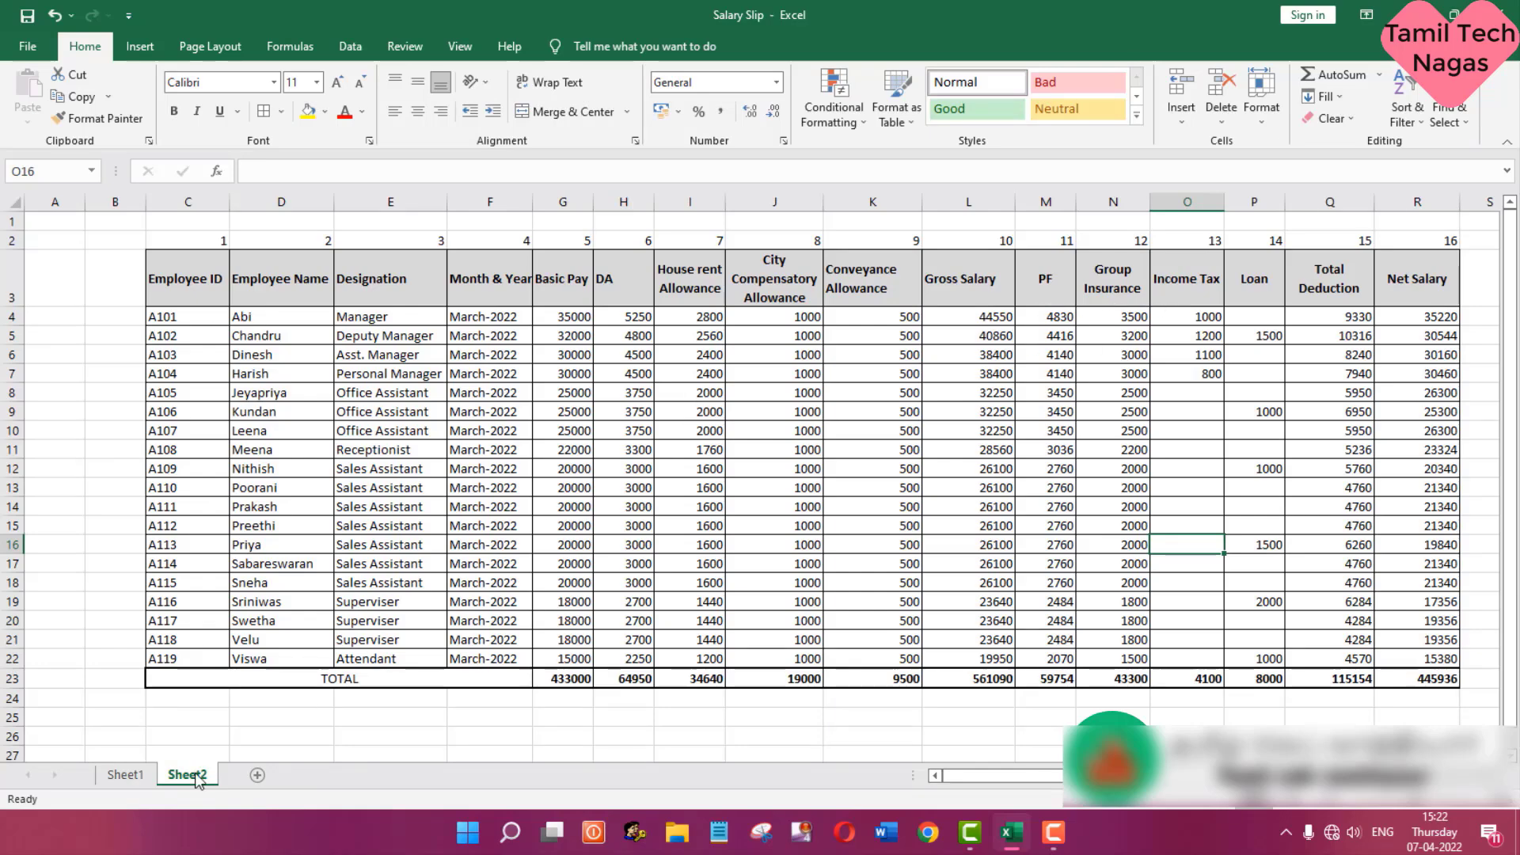
click(127, 774)
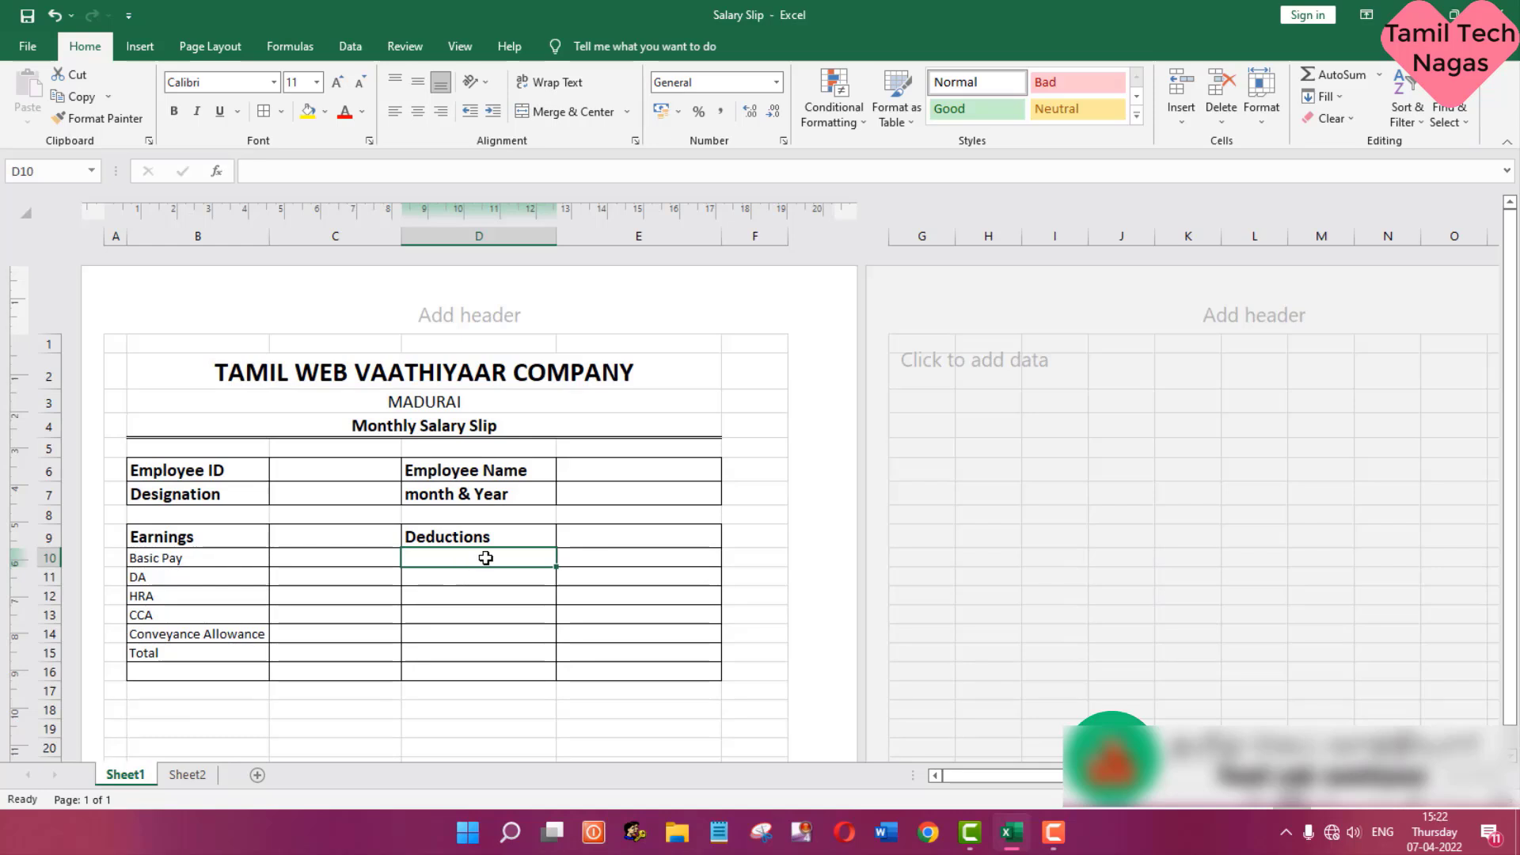
text(PF)
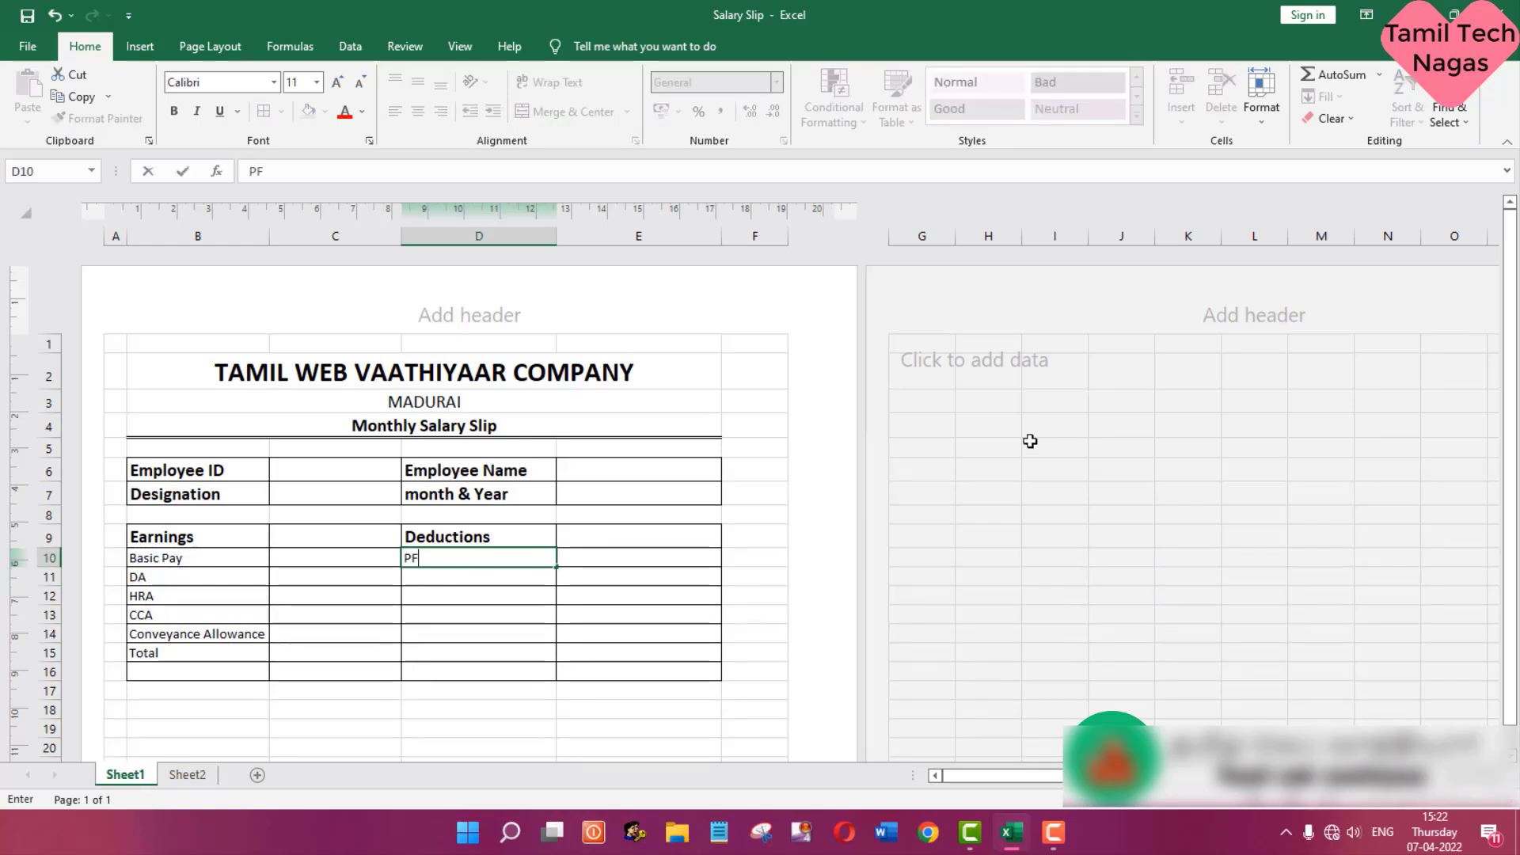
key(Return)
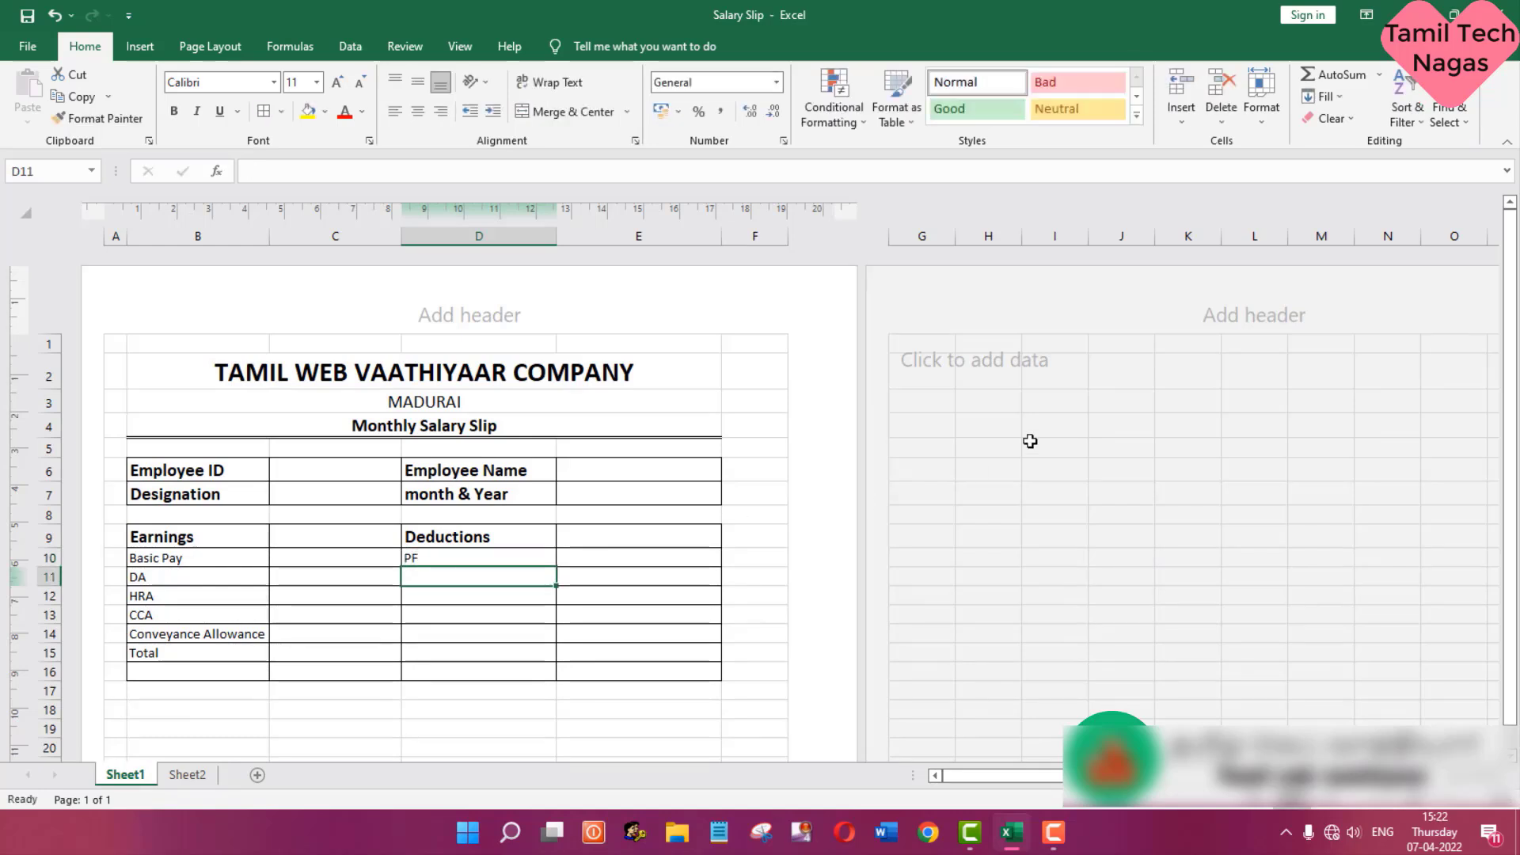
- Enter Group Insurance in D11 and IT in D12 under the Deductions heading
text(G)
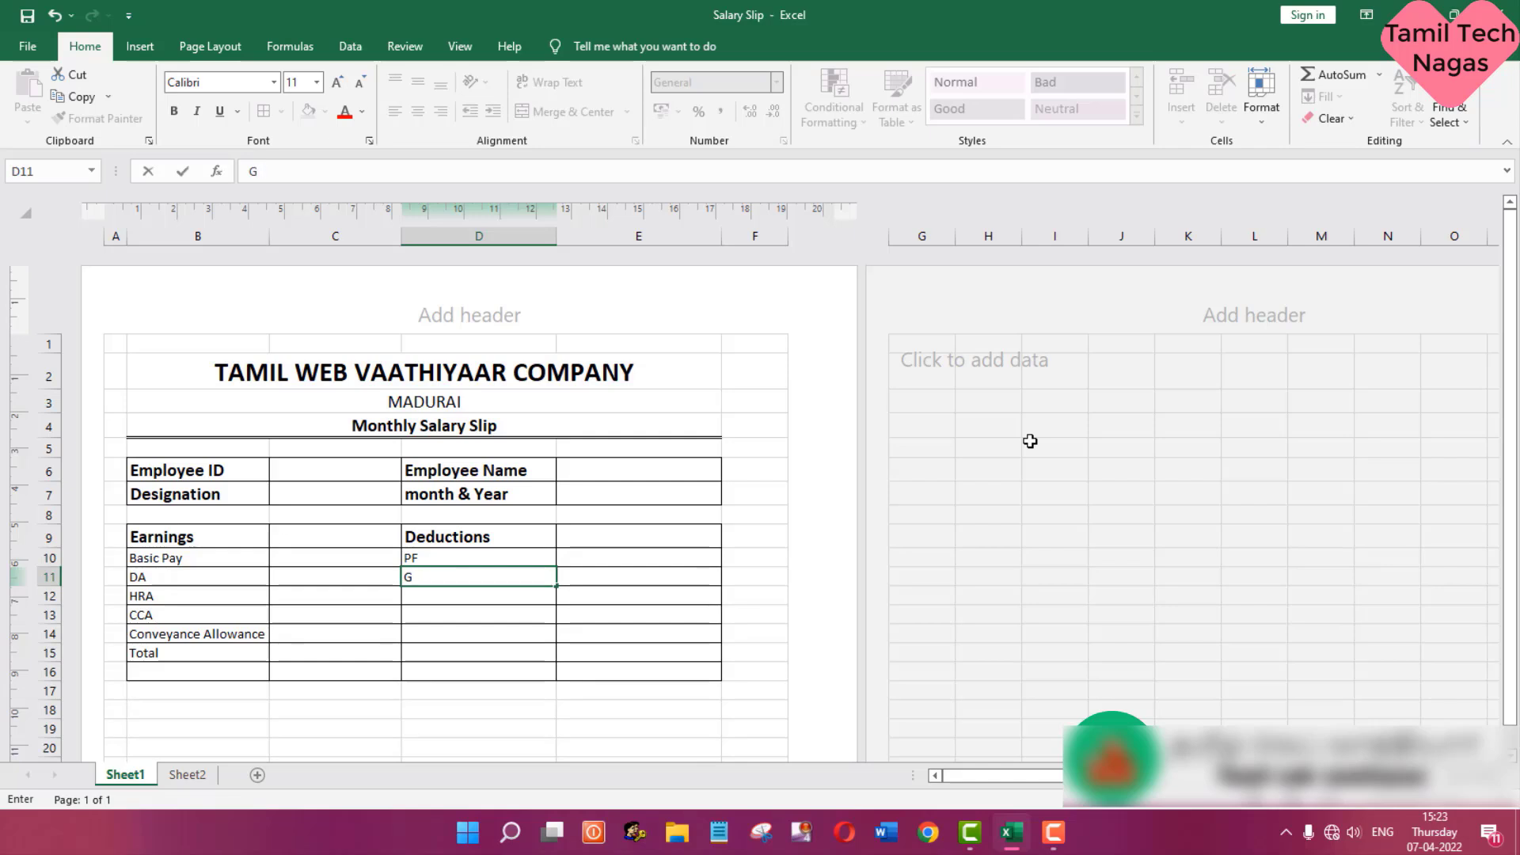
text(Roup Insuranc)
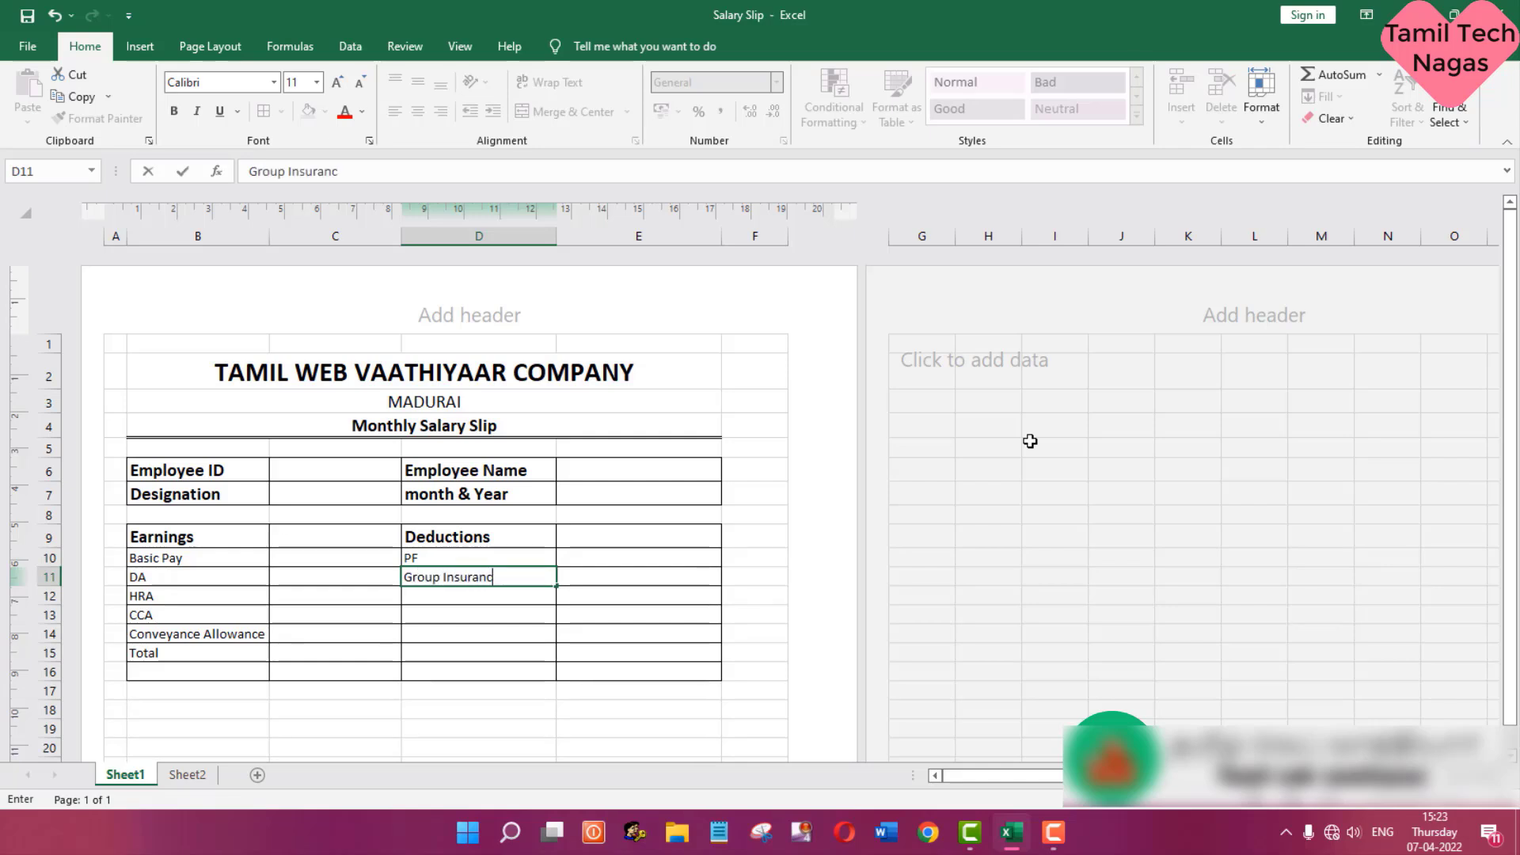
text(e)
key(Return)
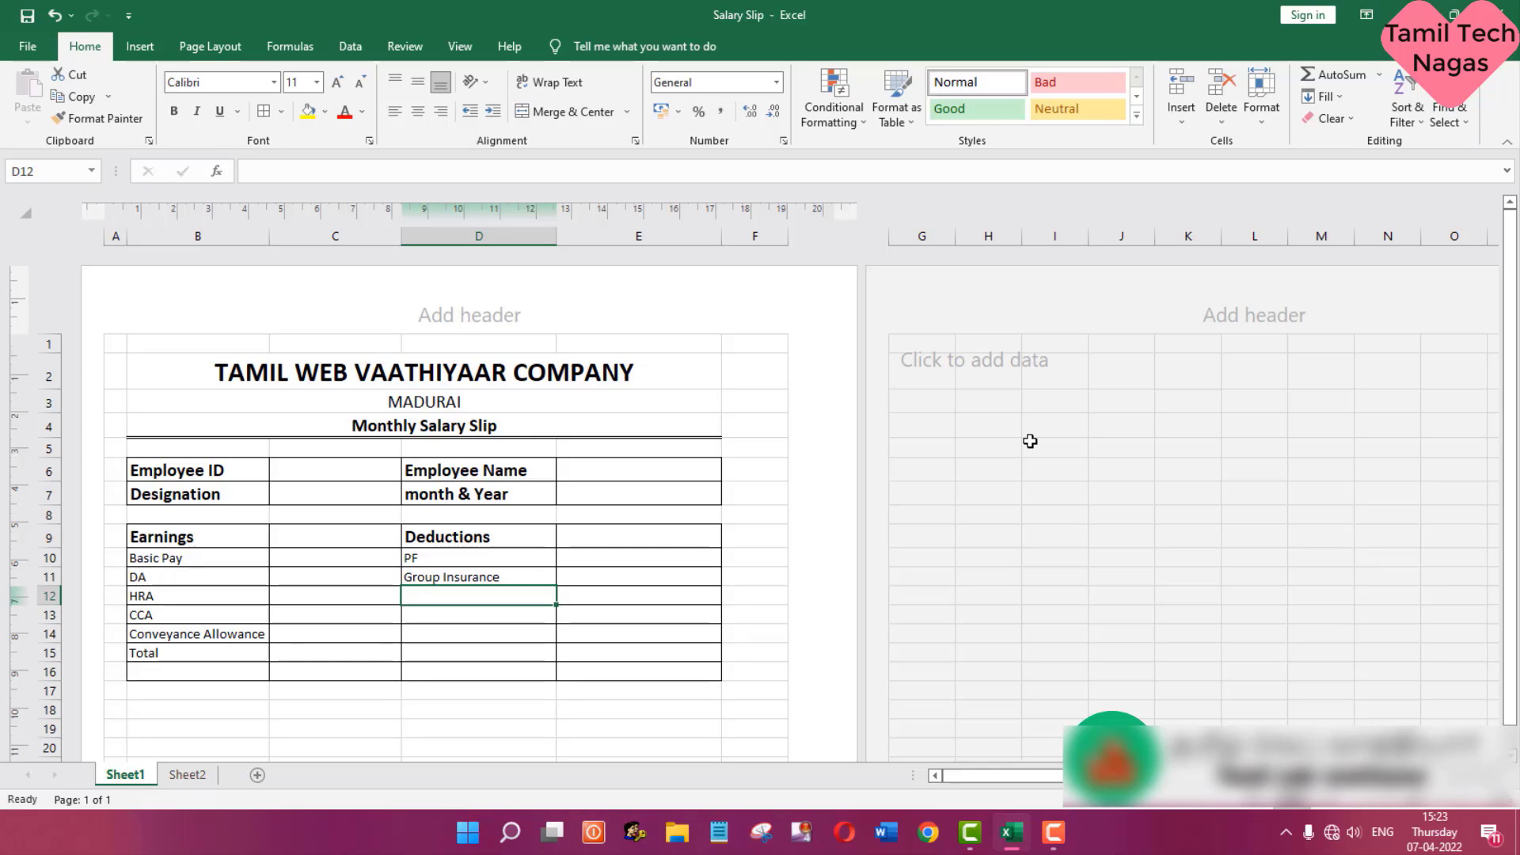
text(IT)
key(Return)
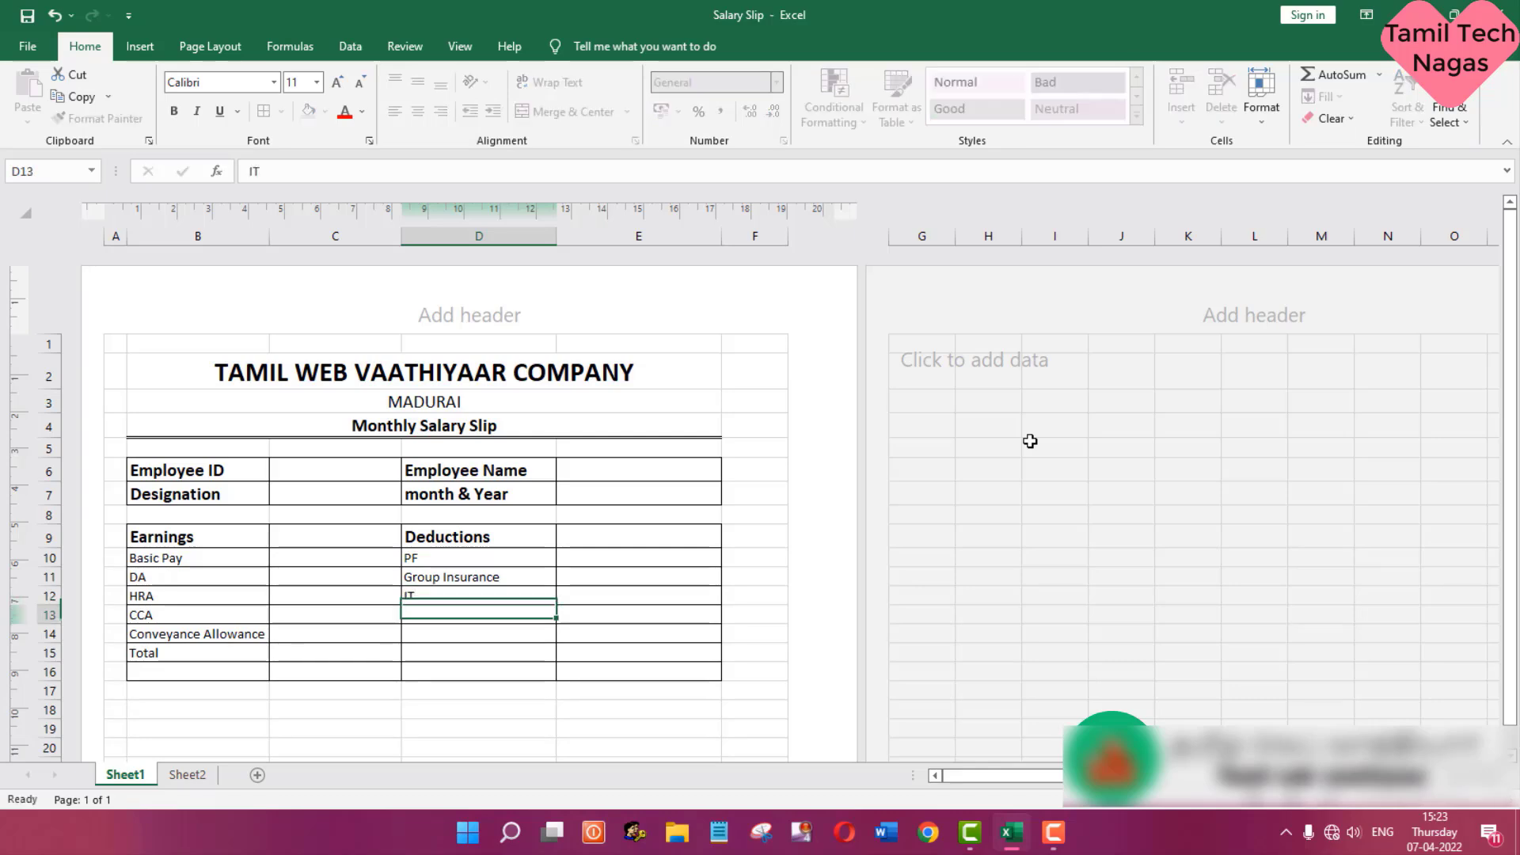
- Check the remaining deduction heading in Sheet2 and enter Loan in D13 on Sheet1
click(184, 775)
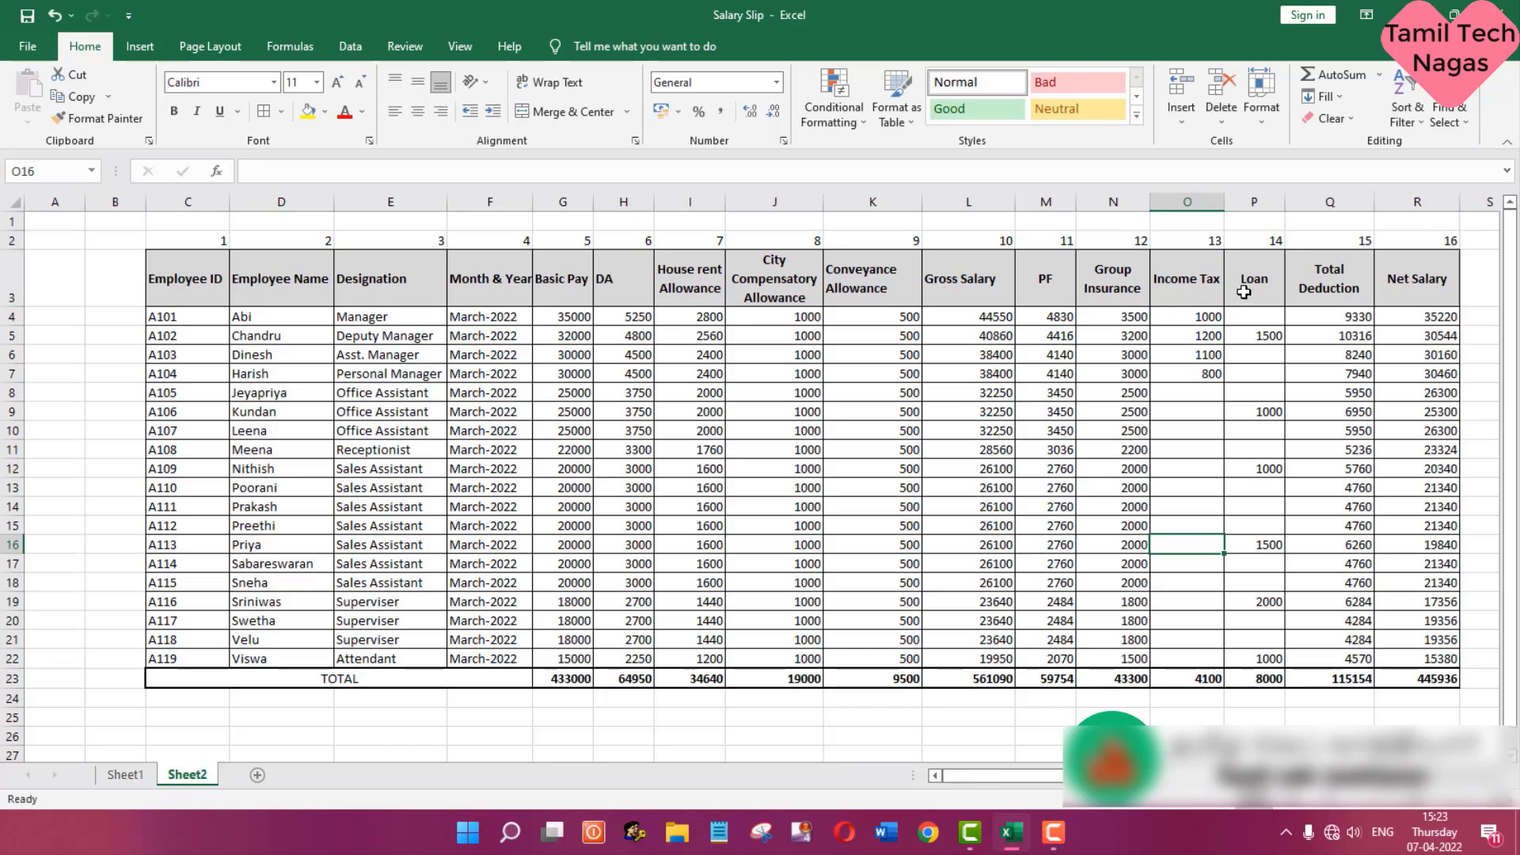
click(147, 775)
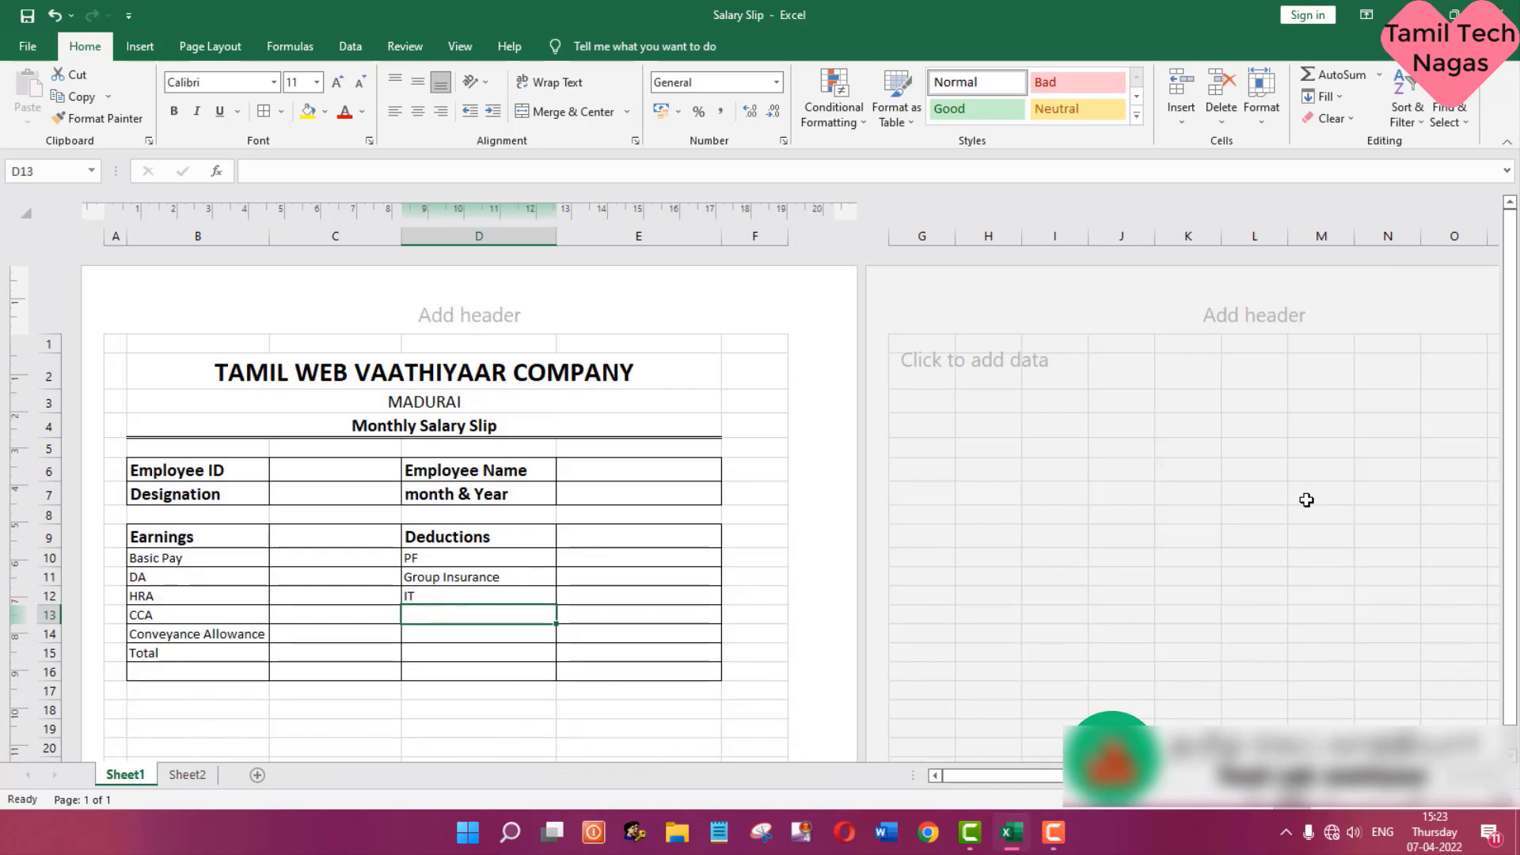
text(Loan)
key(Return)
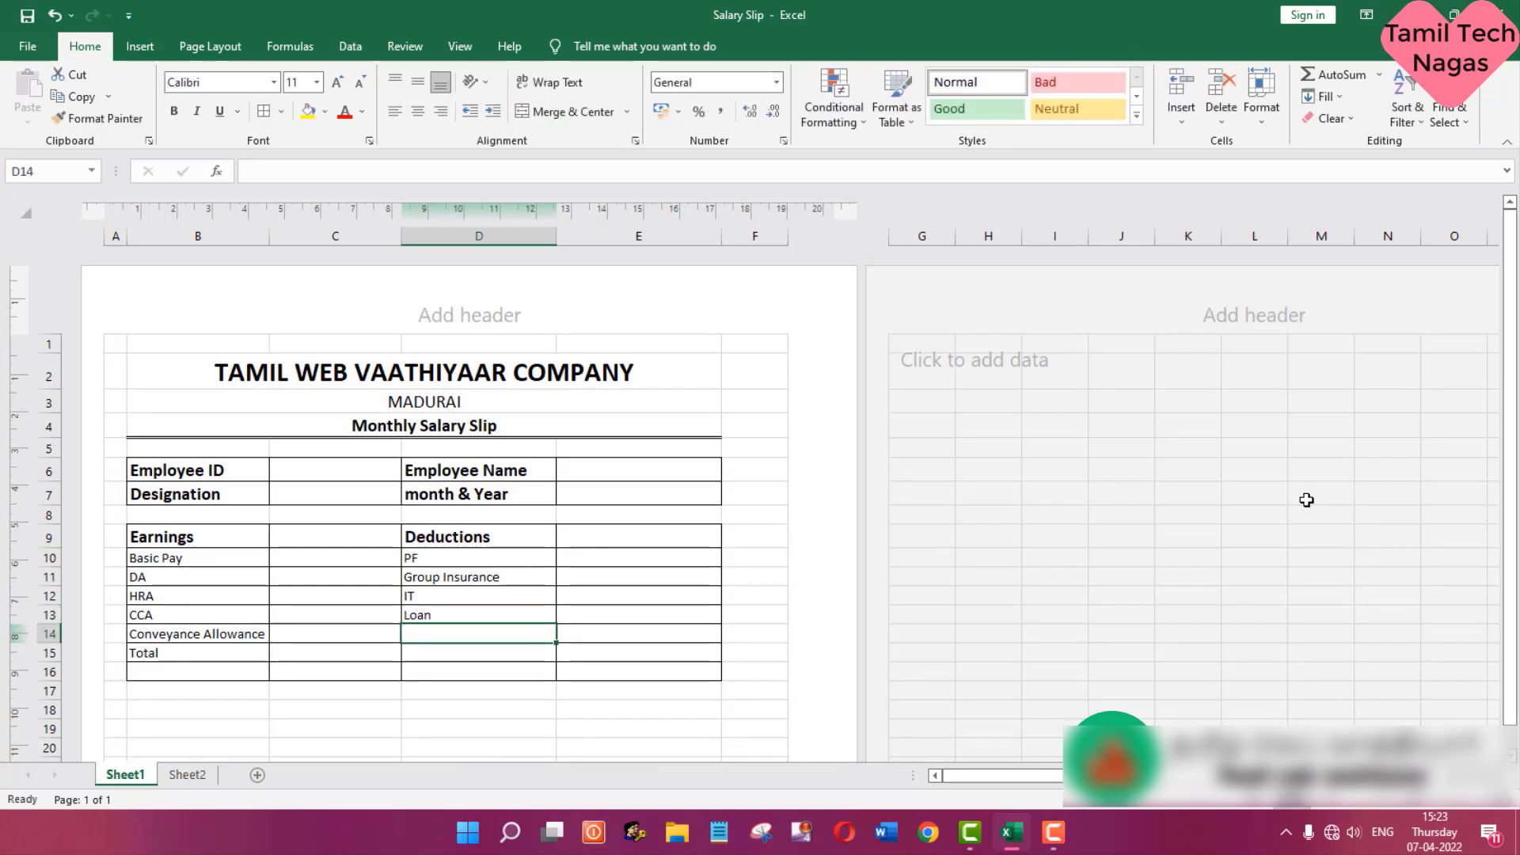
- Enter the formula =SUM(C10:C14) in C15 to total the earnings
click(311, 654)
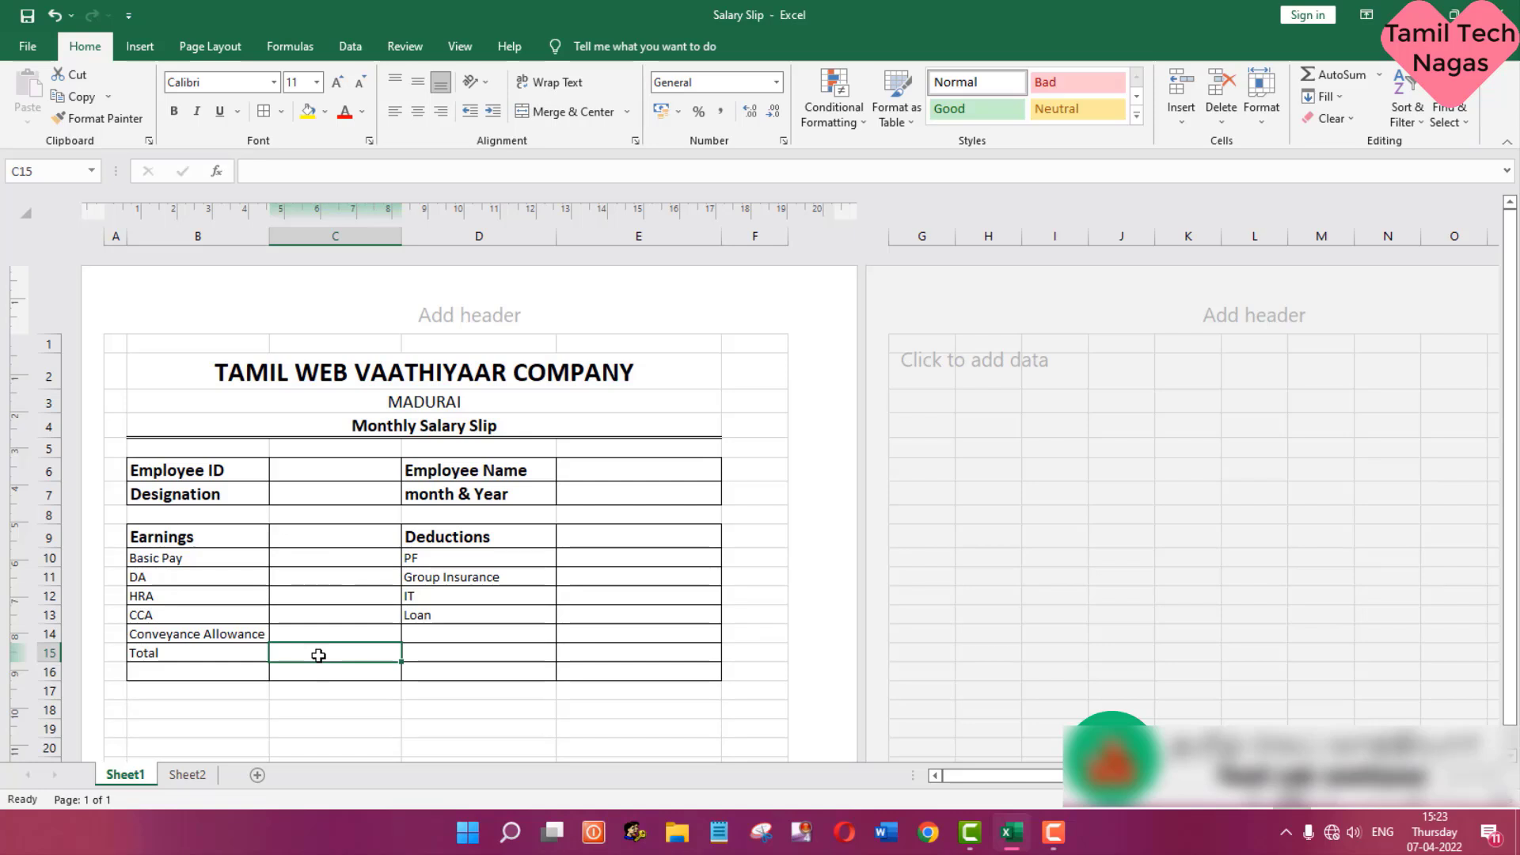
text(=)
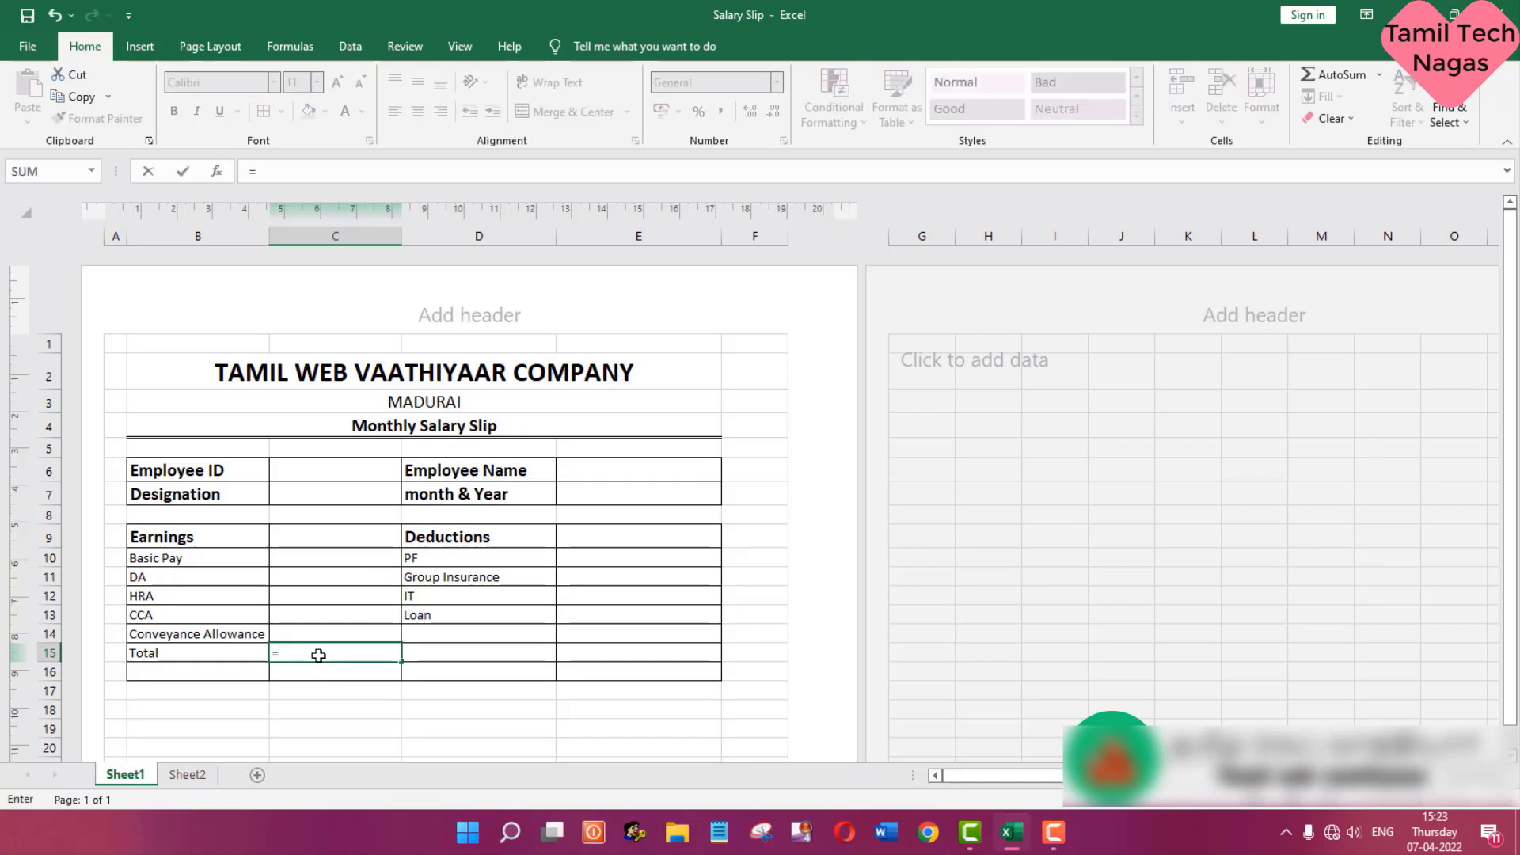
text(sum)
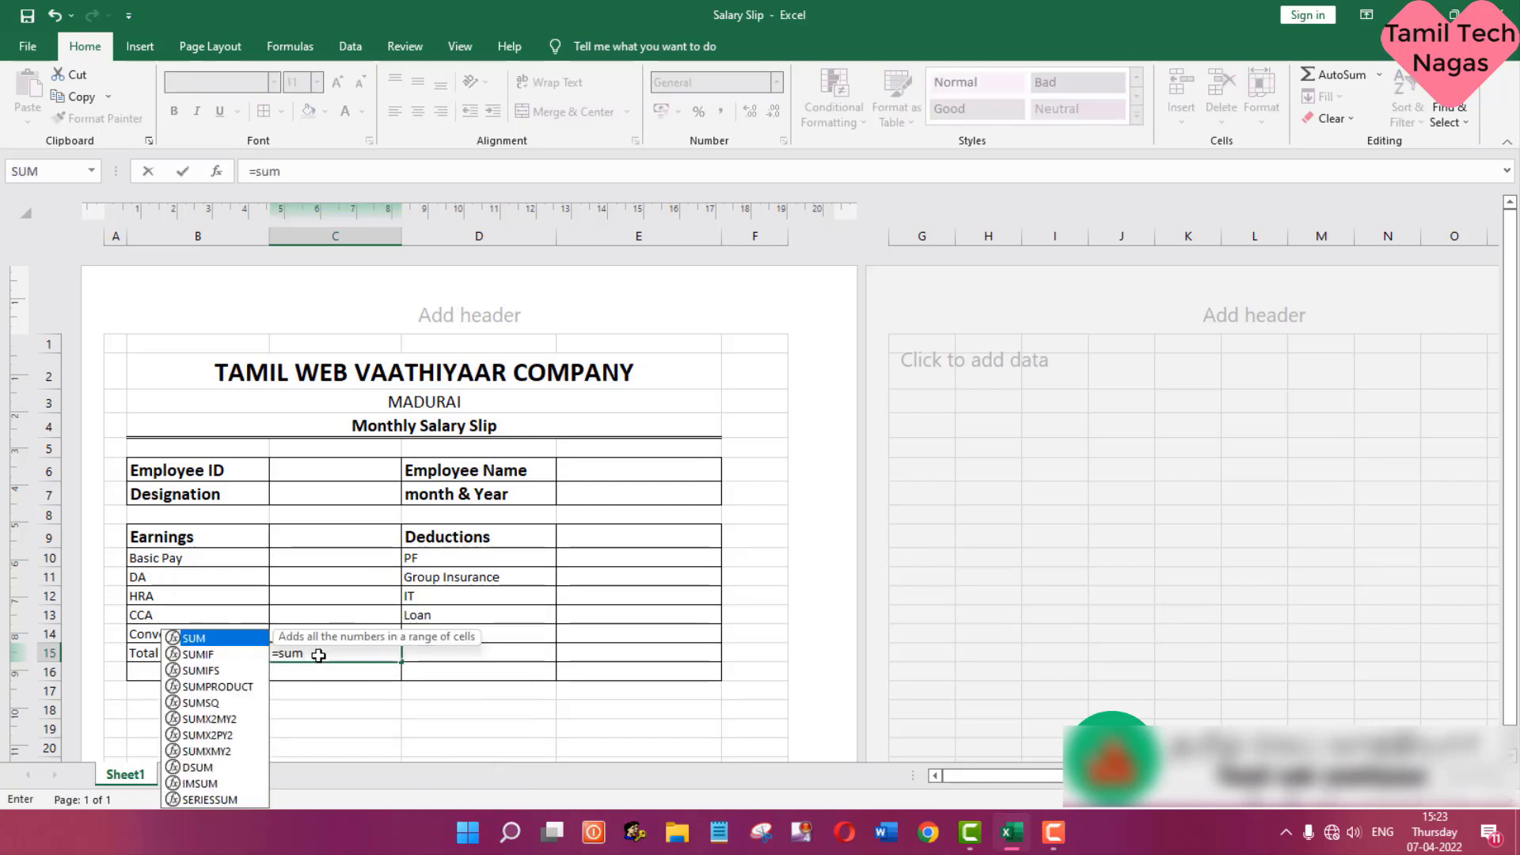
text(()
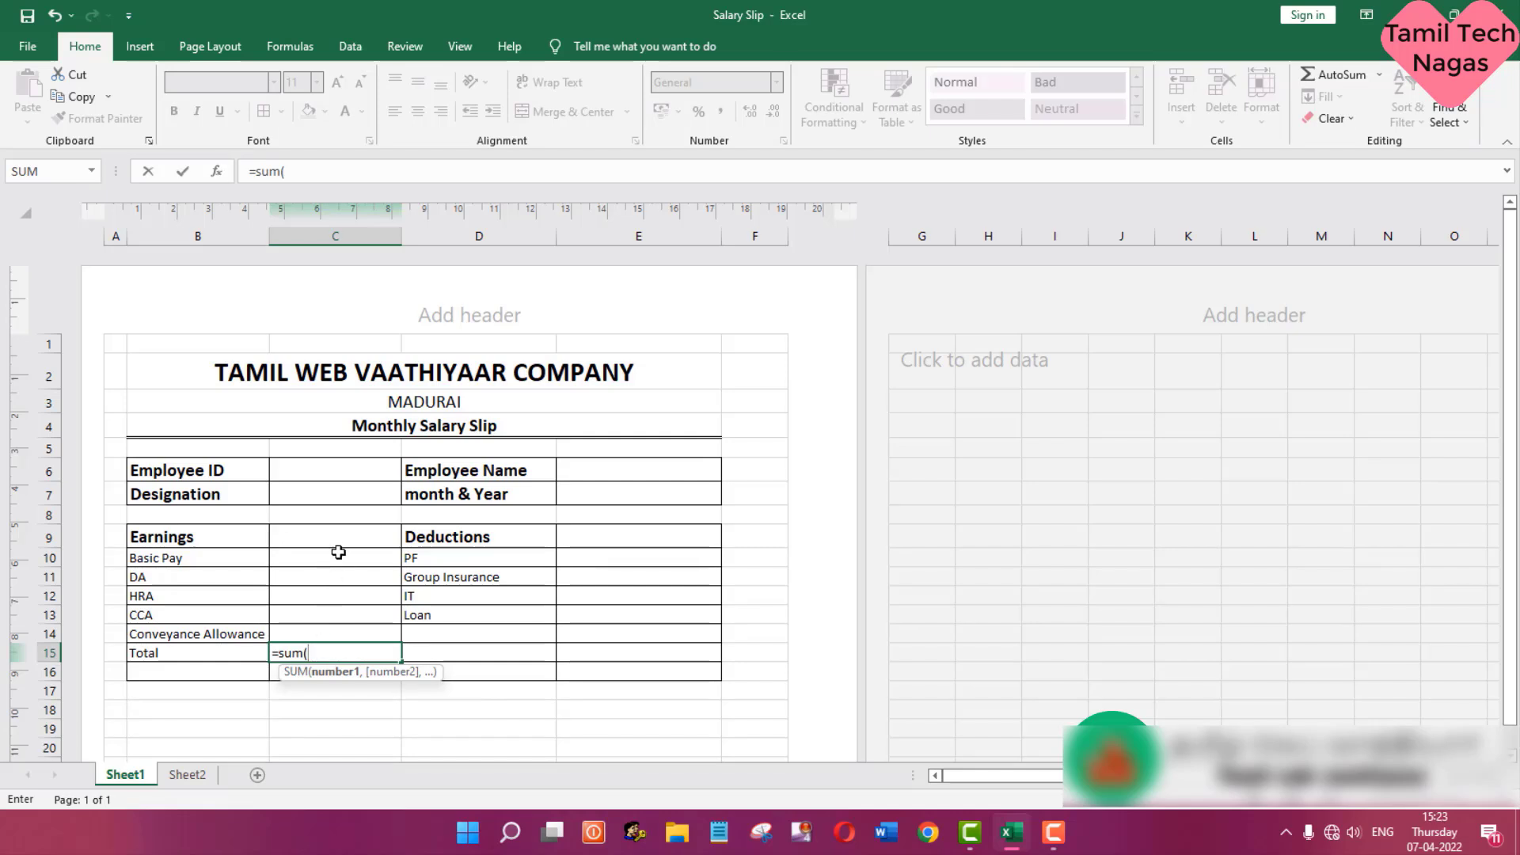
drag(338, 553, 329, 626)
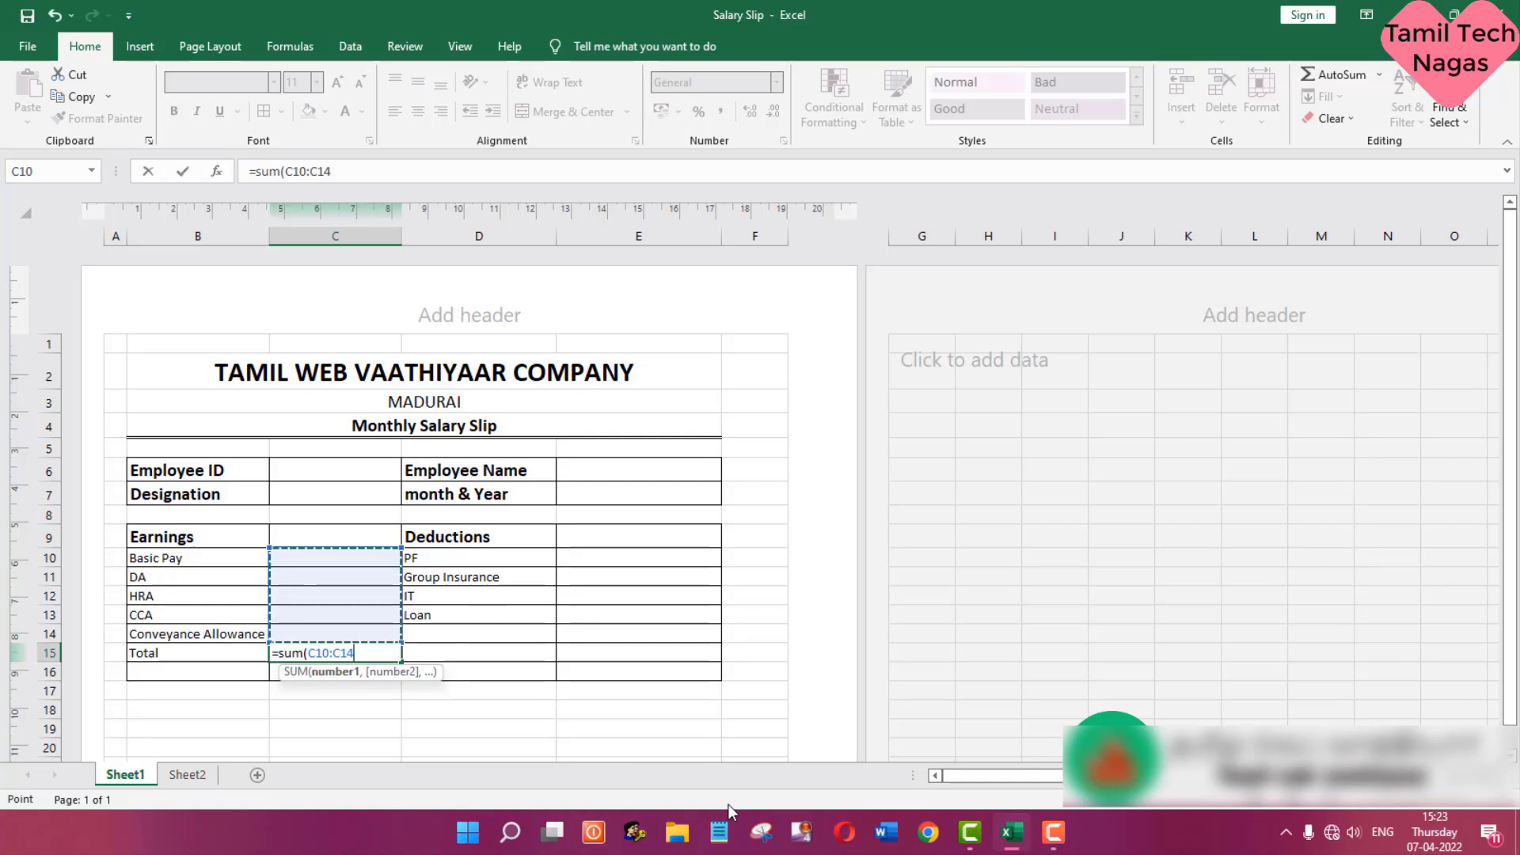
text())
key(Return)
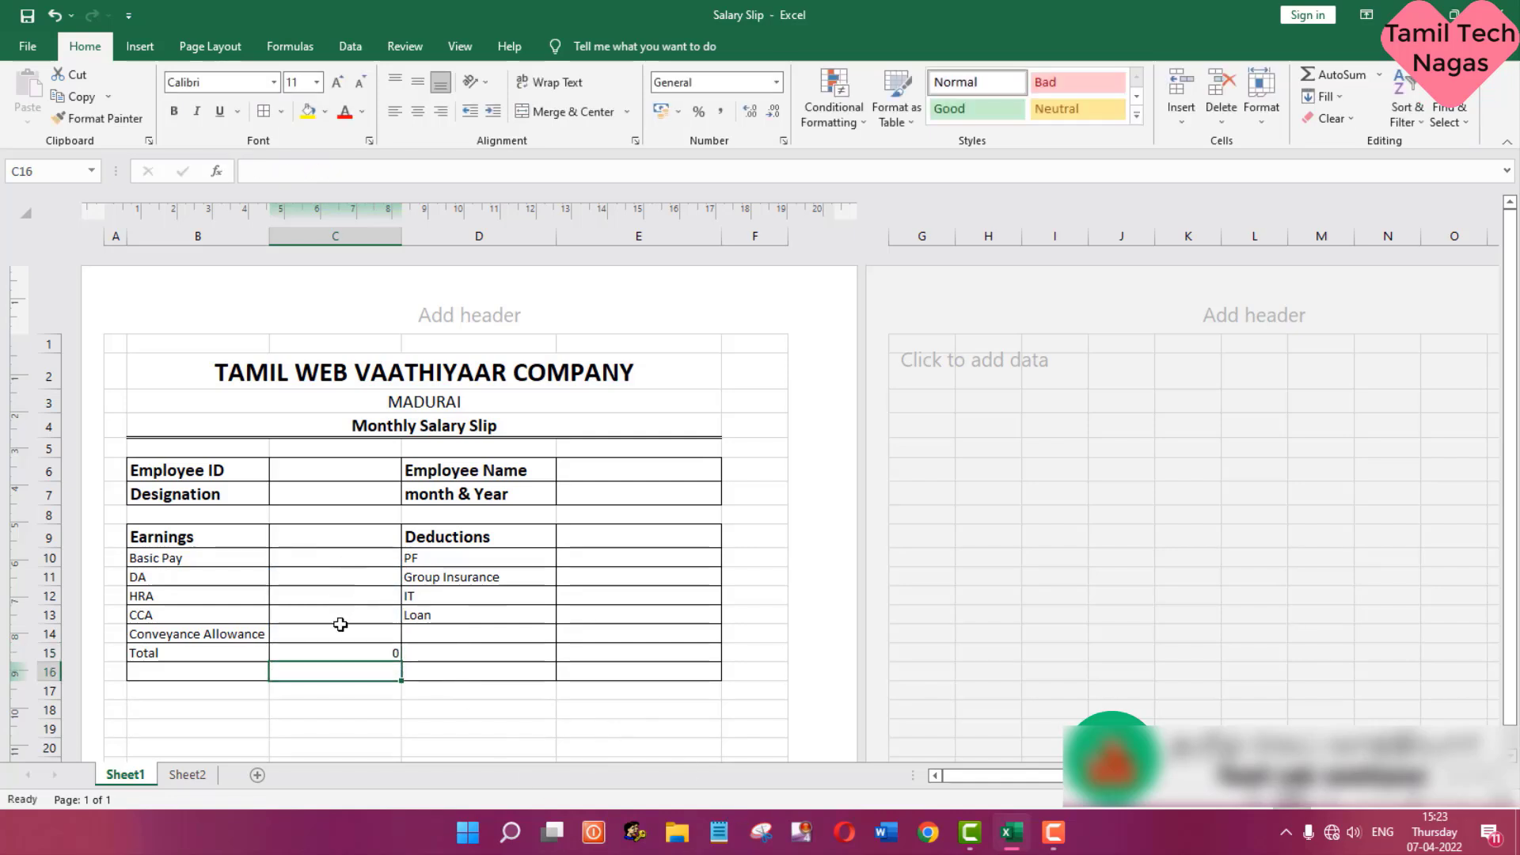
click(331, 652)
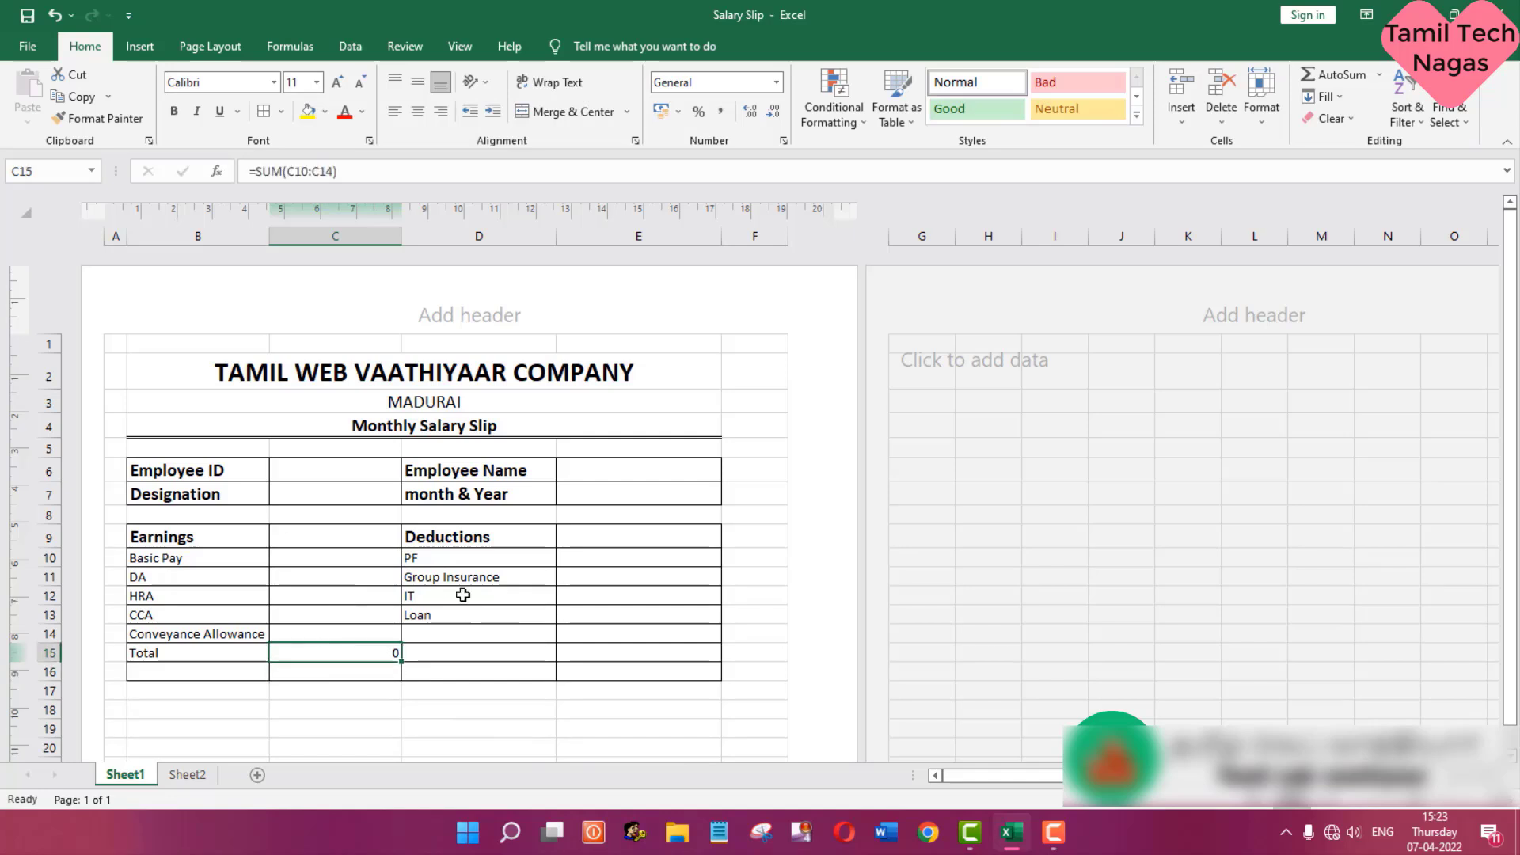
- Change the label in B15 to Total Earnings
click(493, 655)
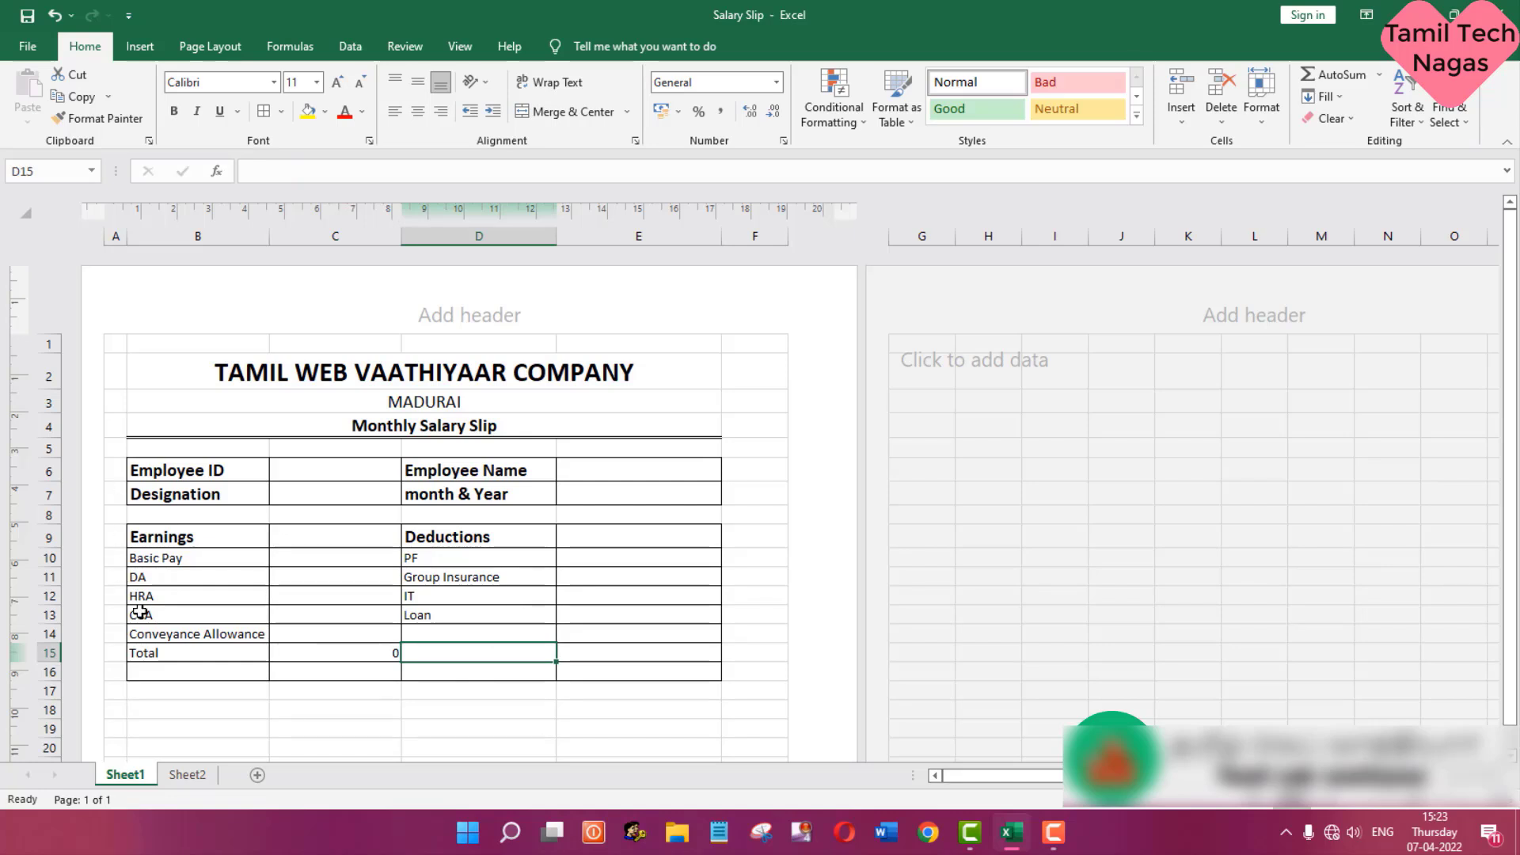
click(166, 657)
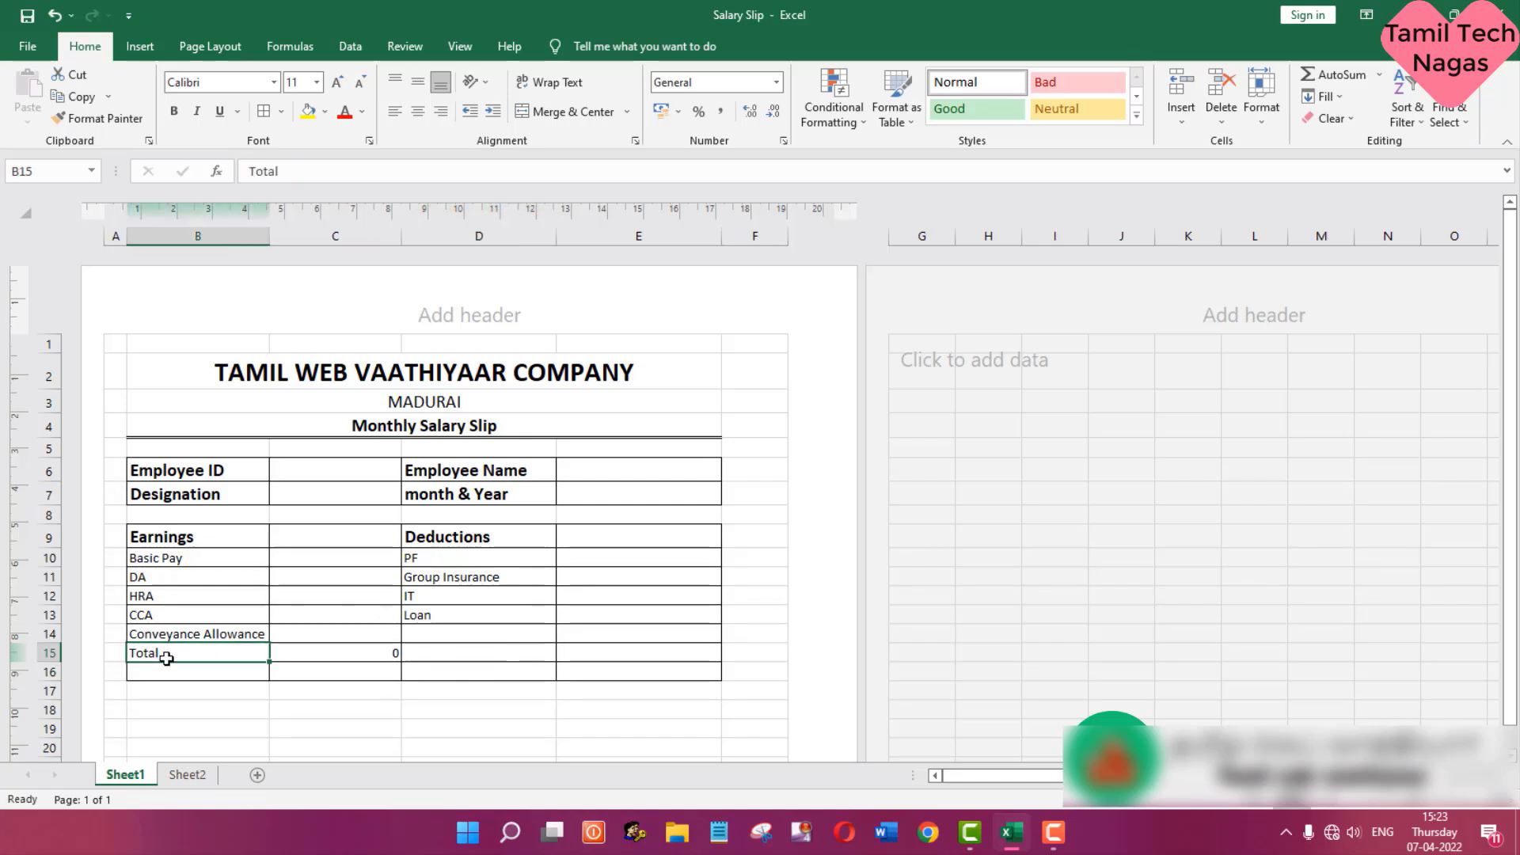
click(326, 173)
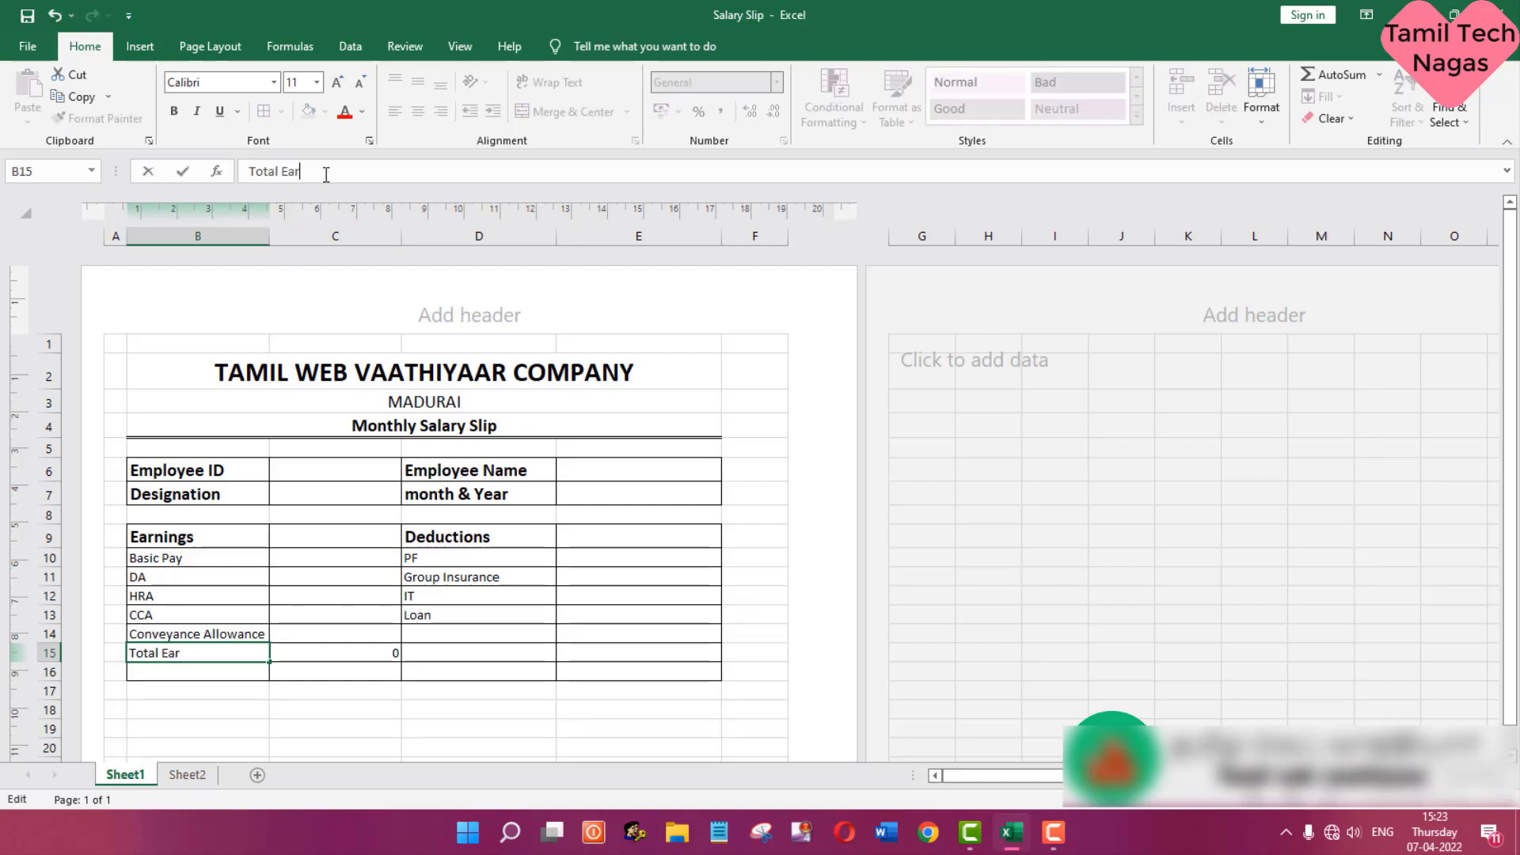
text(Earnings)
key(Return)
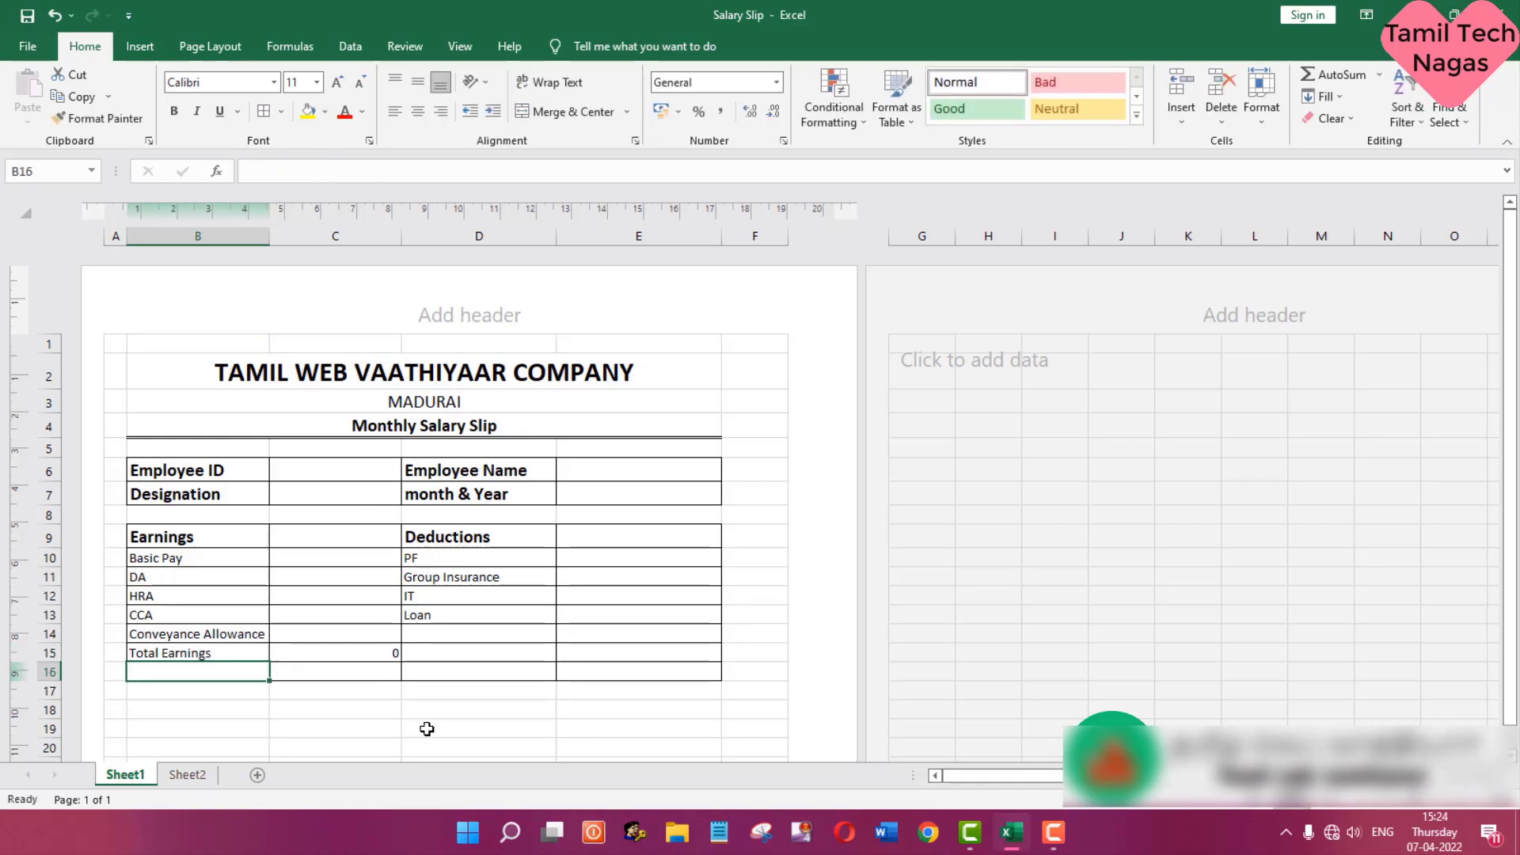
- Enter the label Total Deductions in D15
click(476, 652)
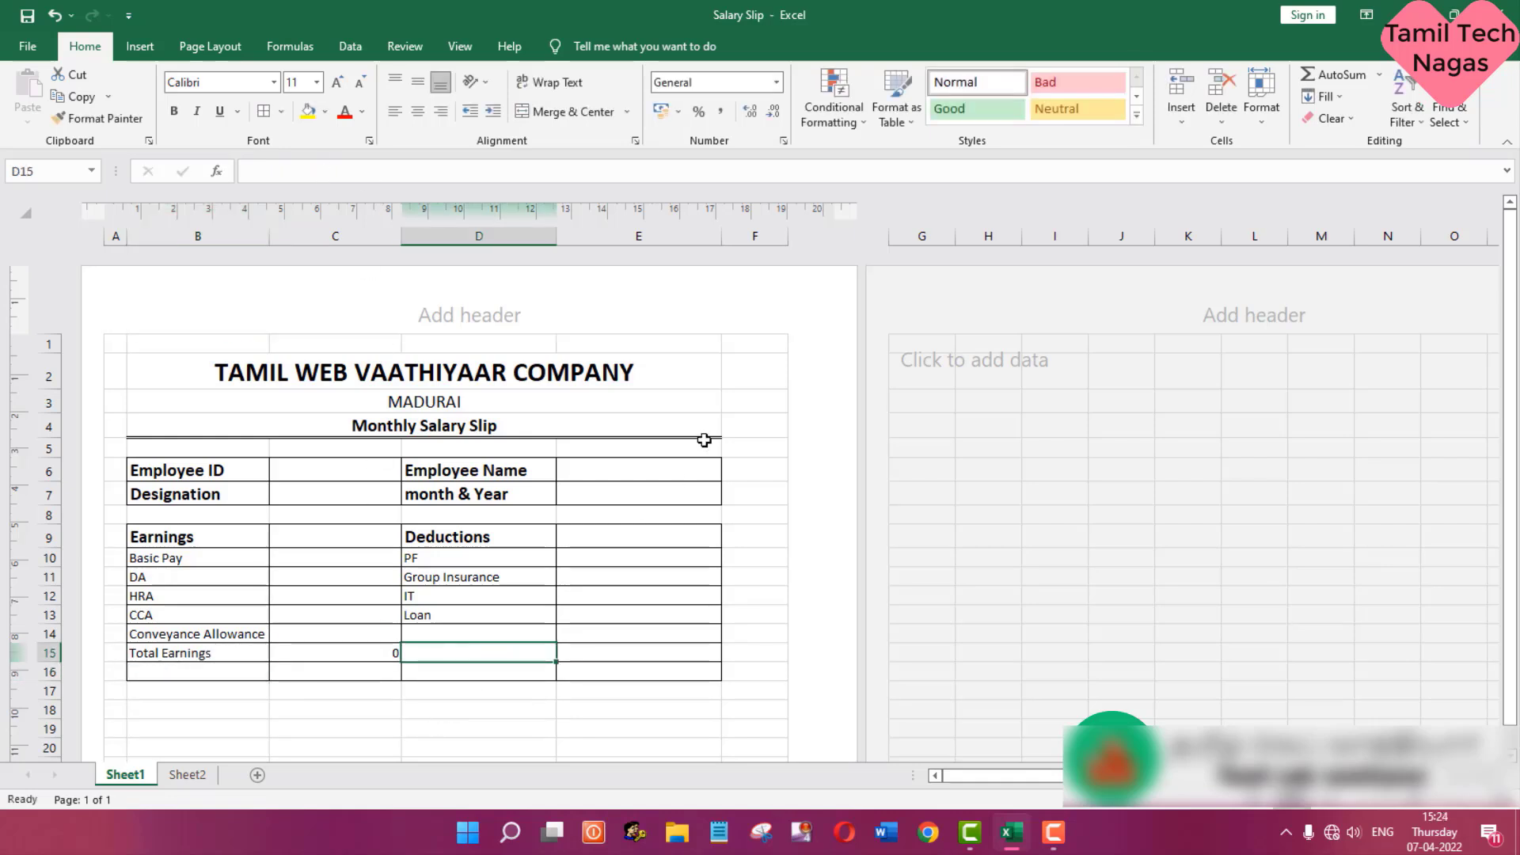
text(Total Deduc)
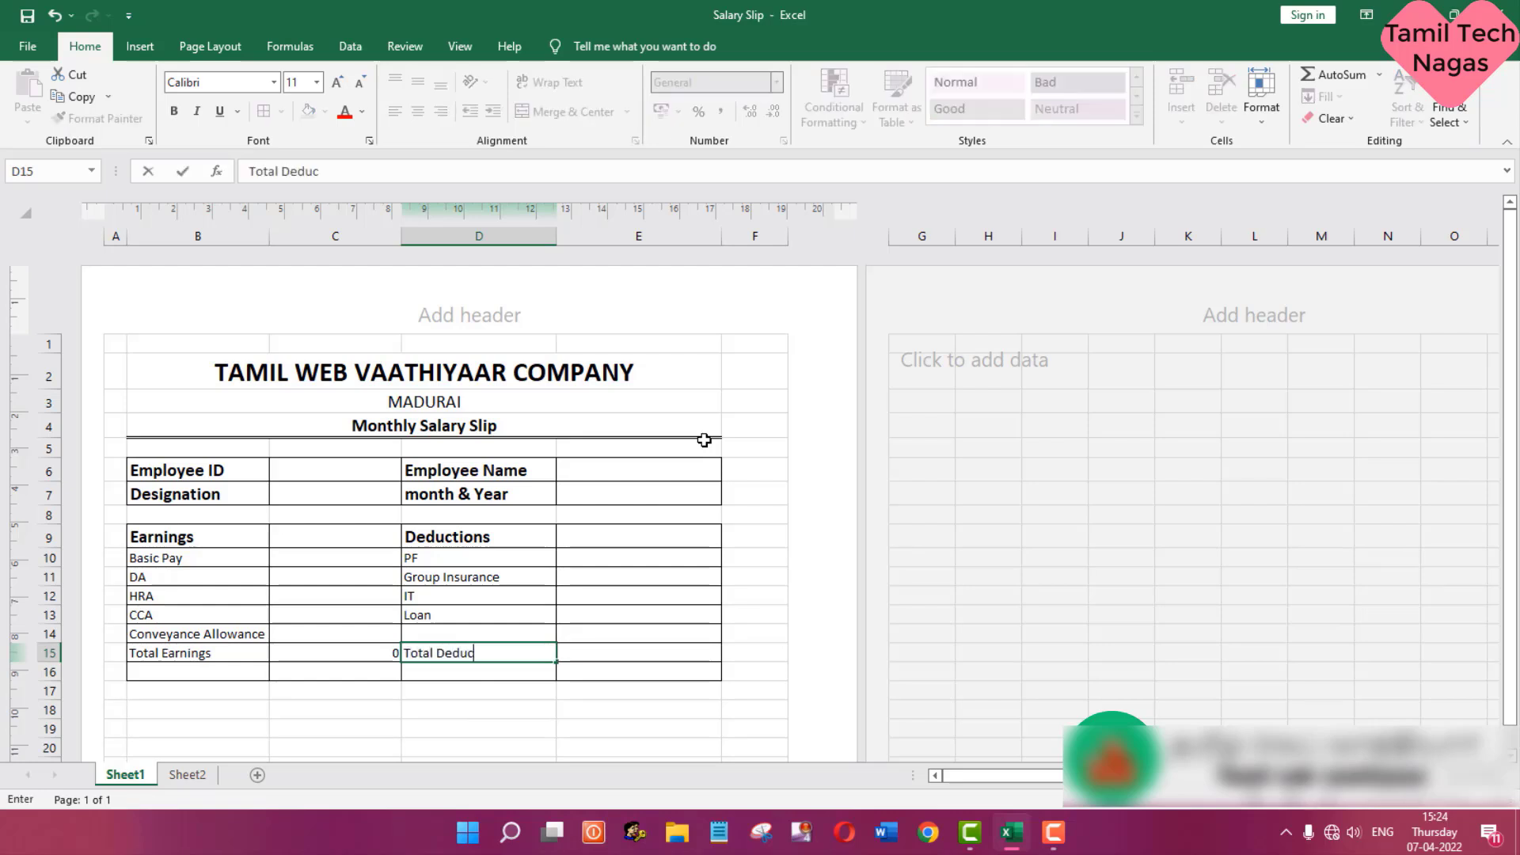
text(tions)
key(Return)
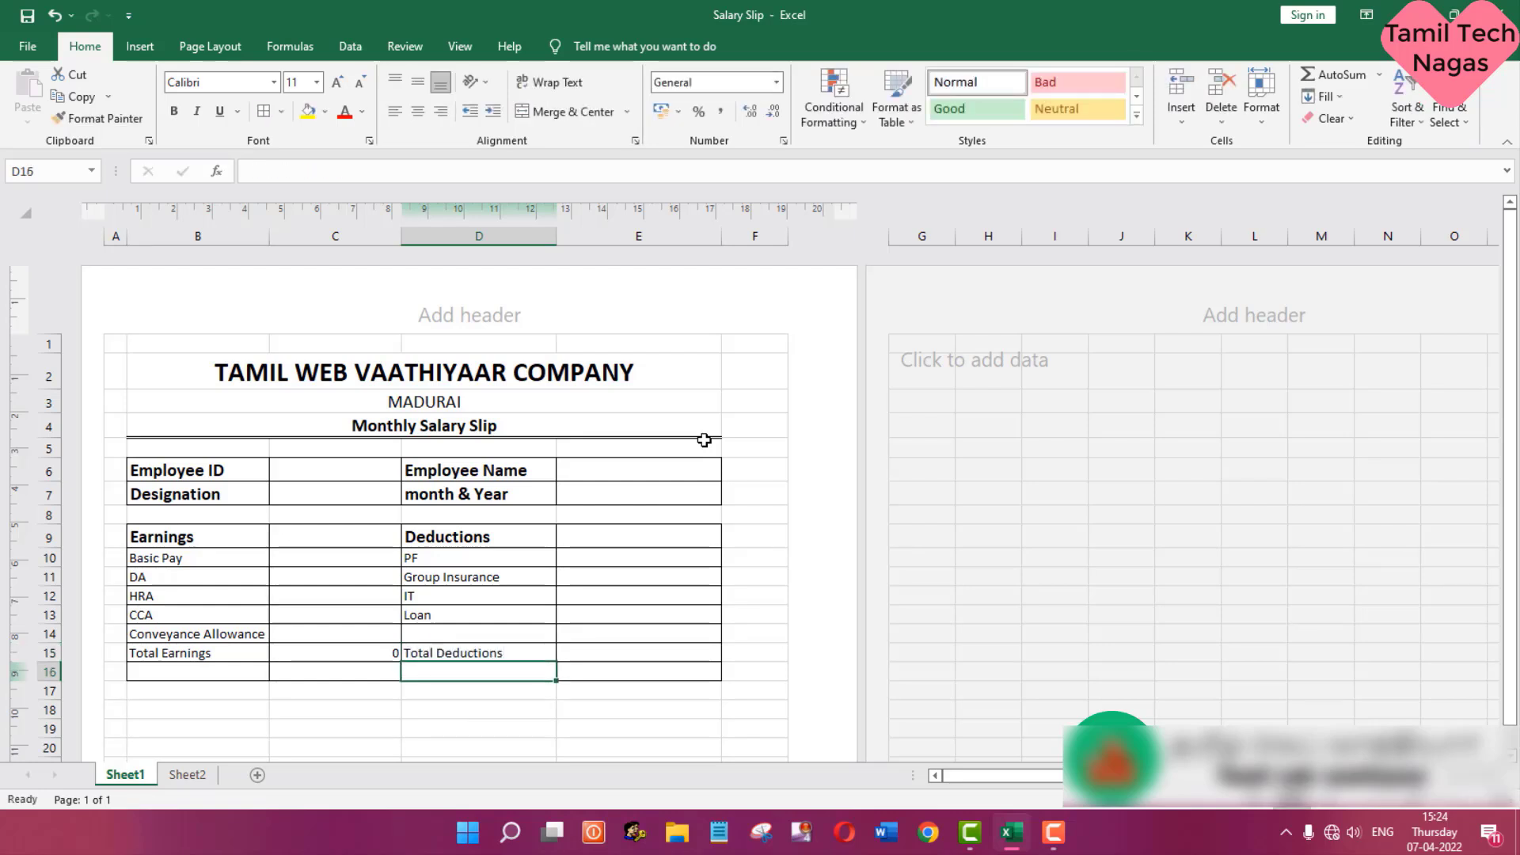
- Set the font size of the totals row B15:E15 to 14
drag(230, 654, 614, 652)
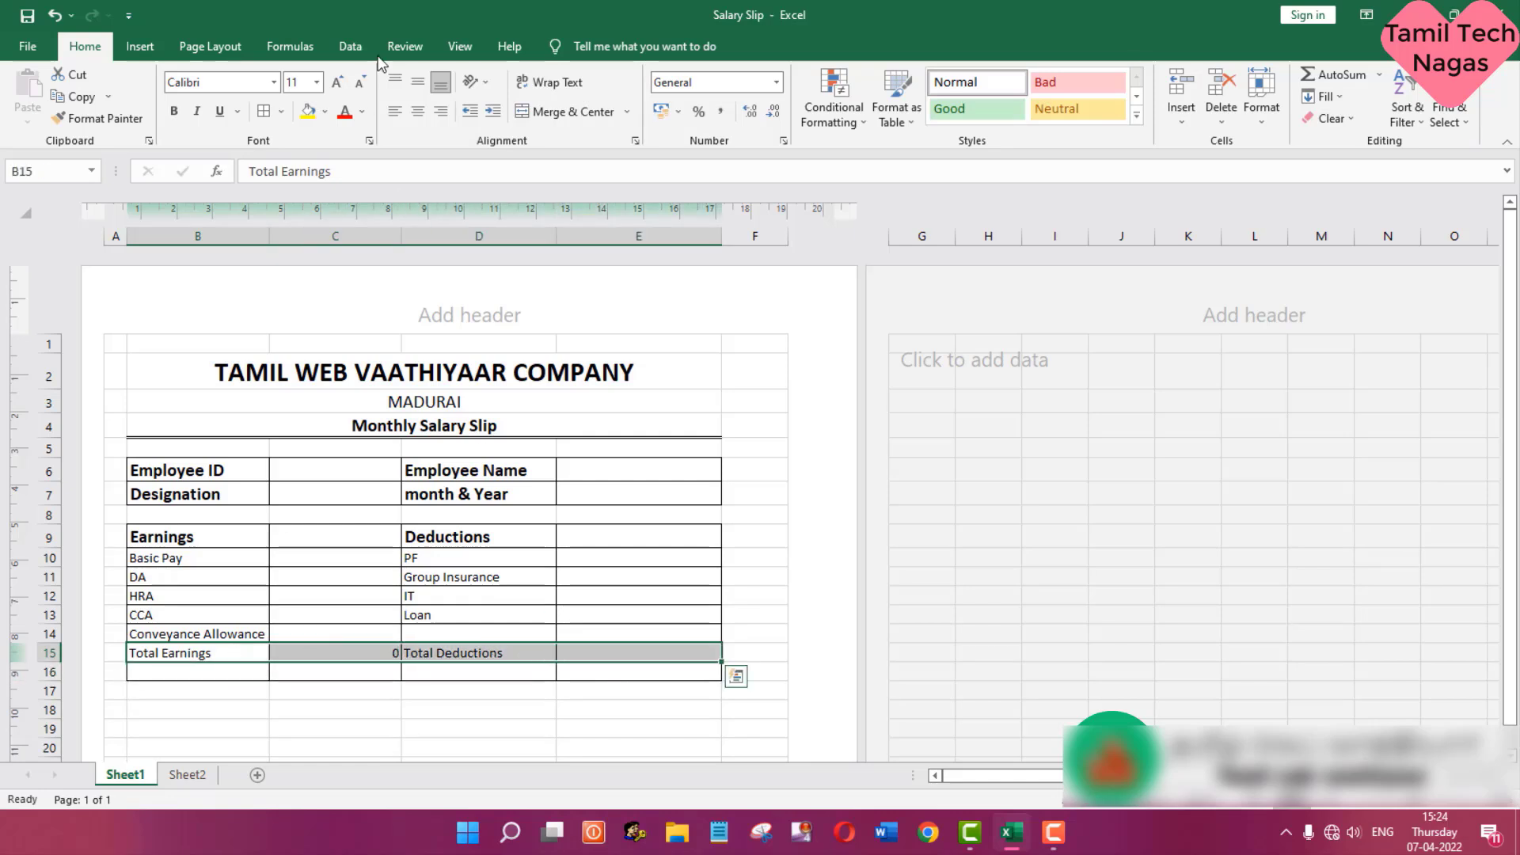
click(317, 82)
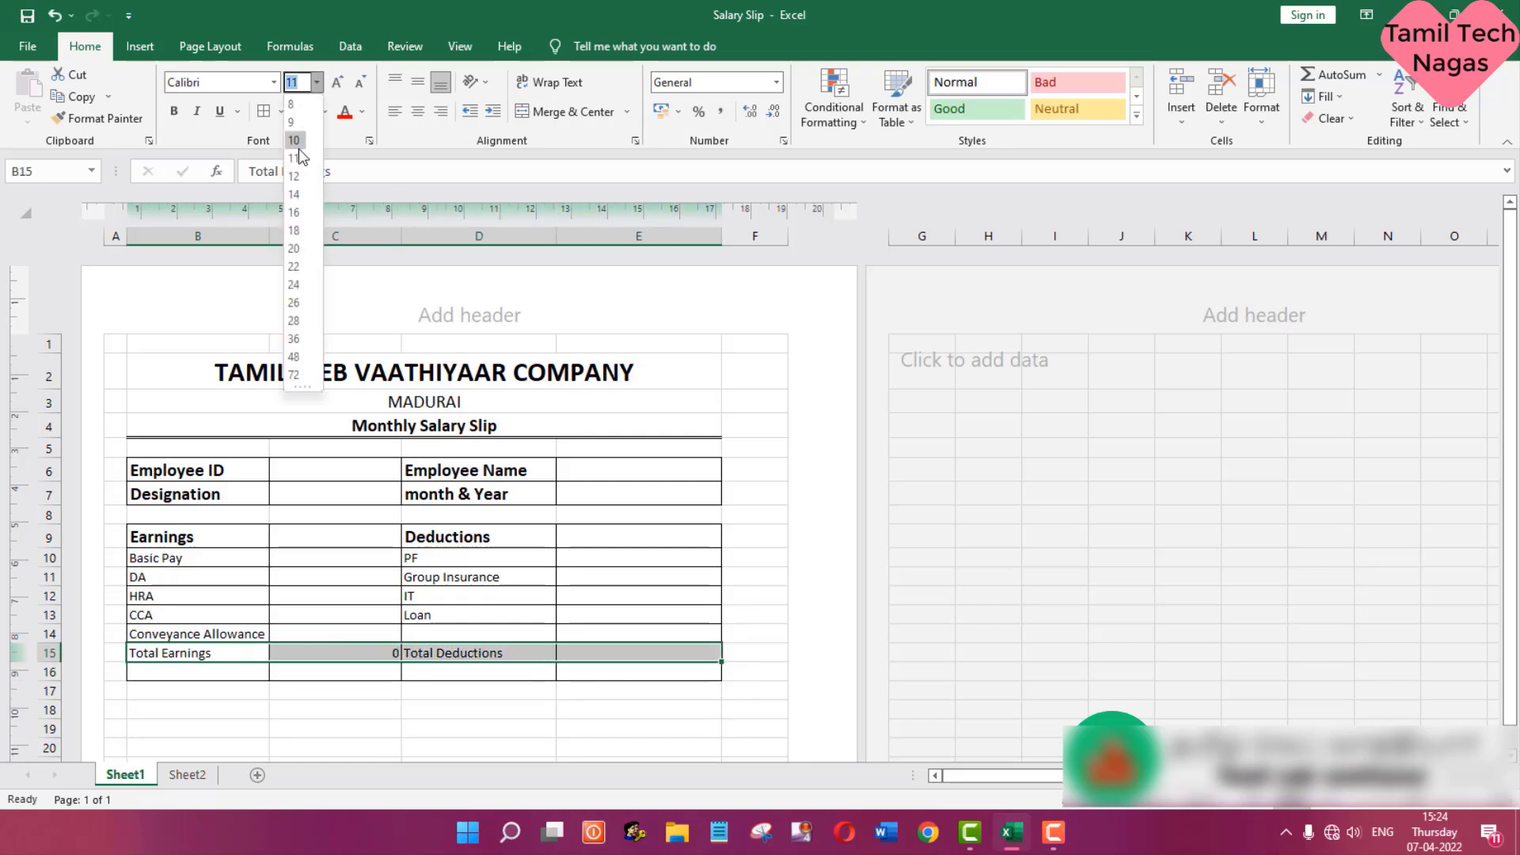
click(297, 194)
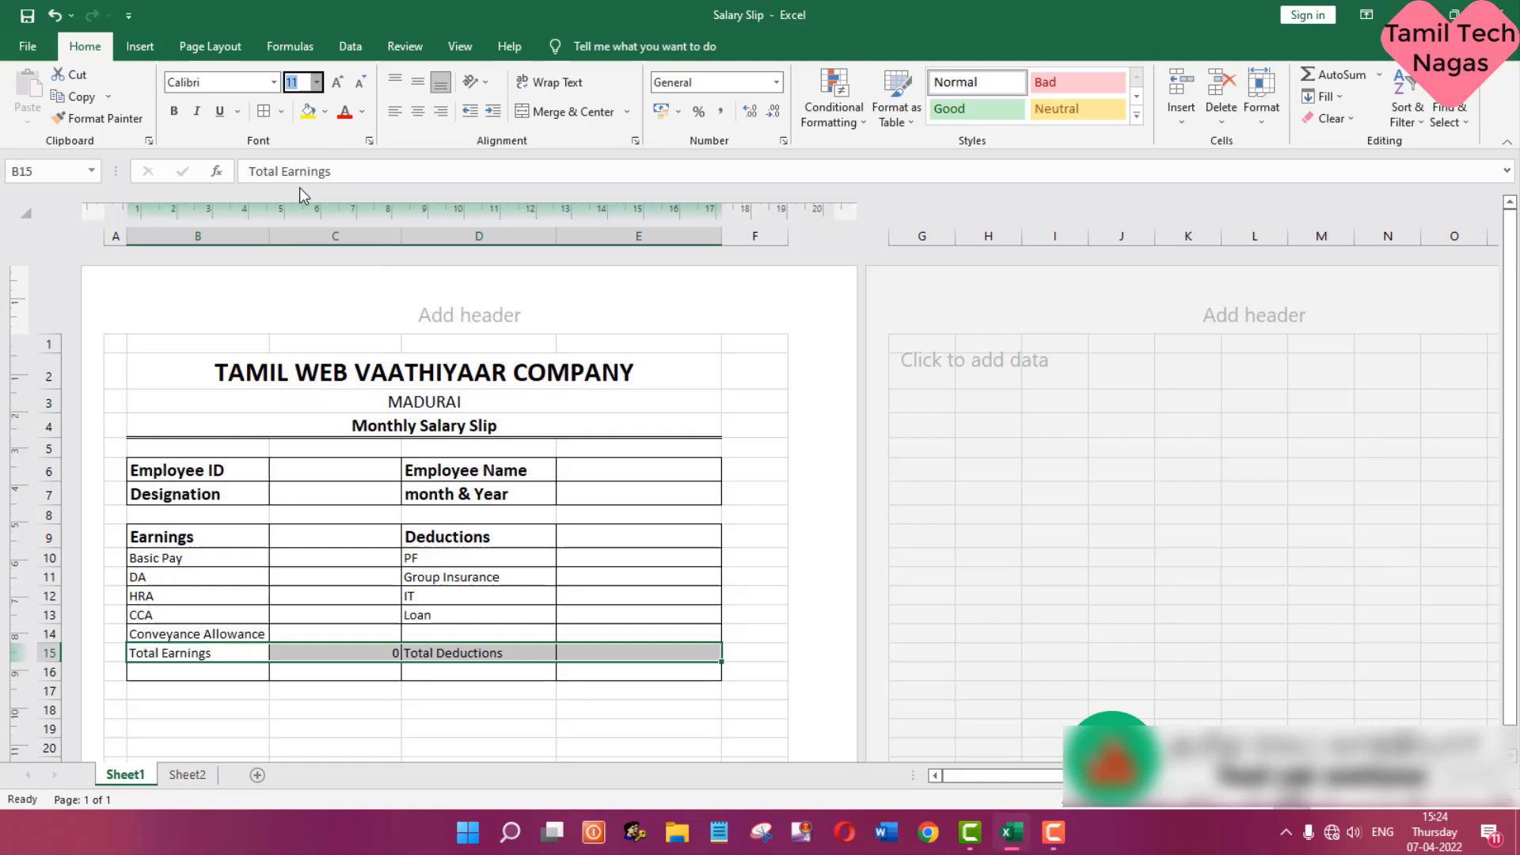
- Enter the label Net Salary in D16 below Total Deductions and select that cell
click(191, 679)
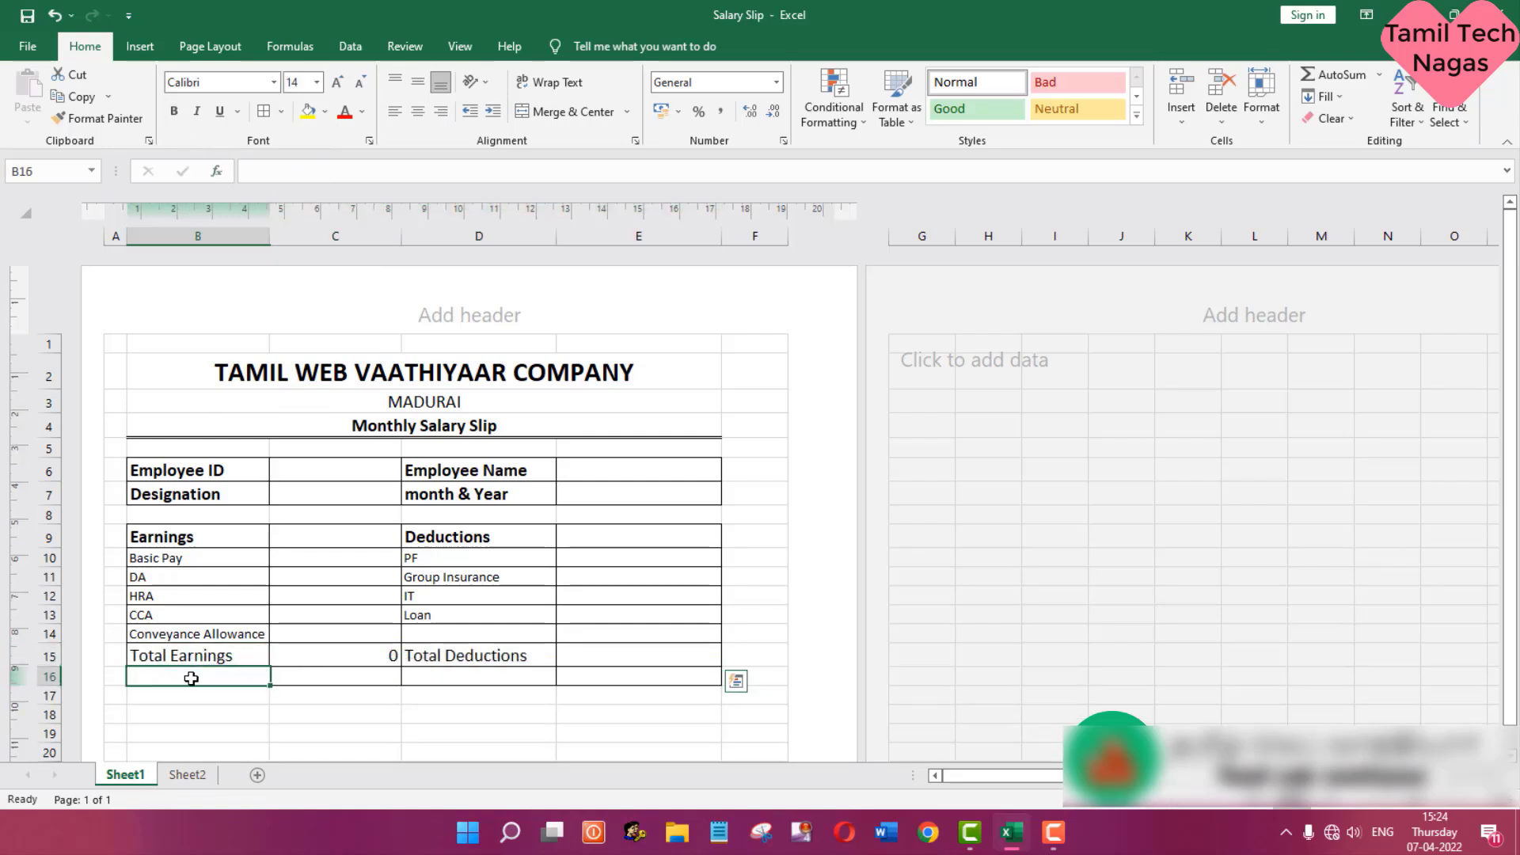
click(450, 678)
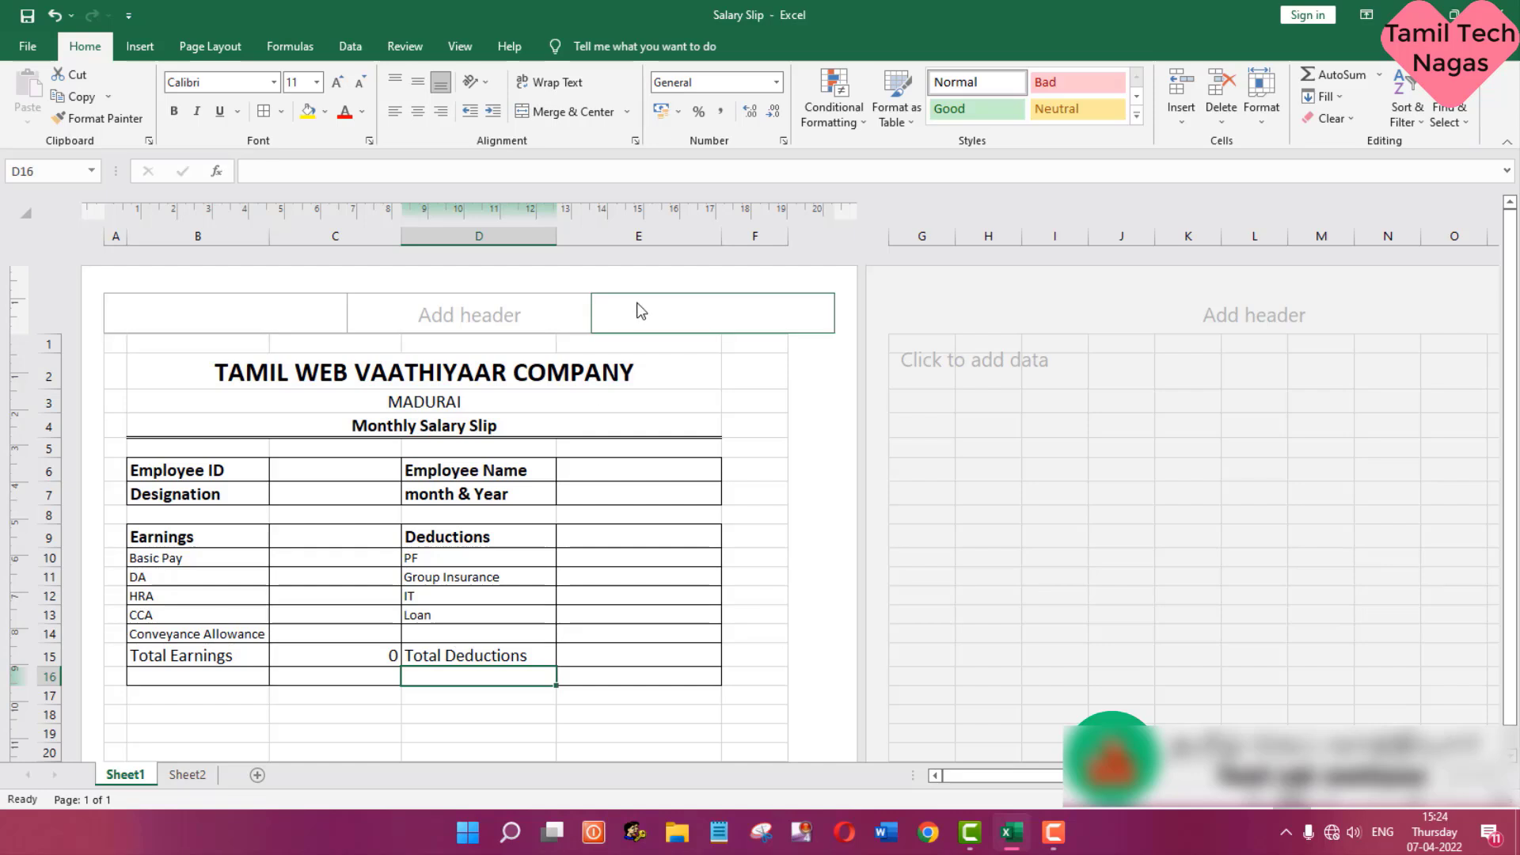
text(Ne)
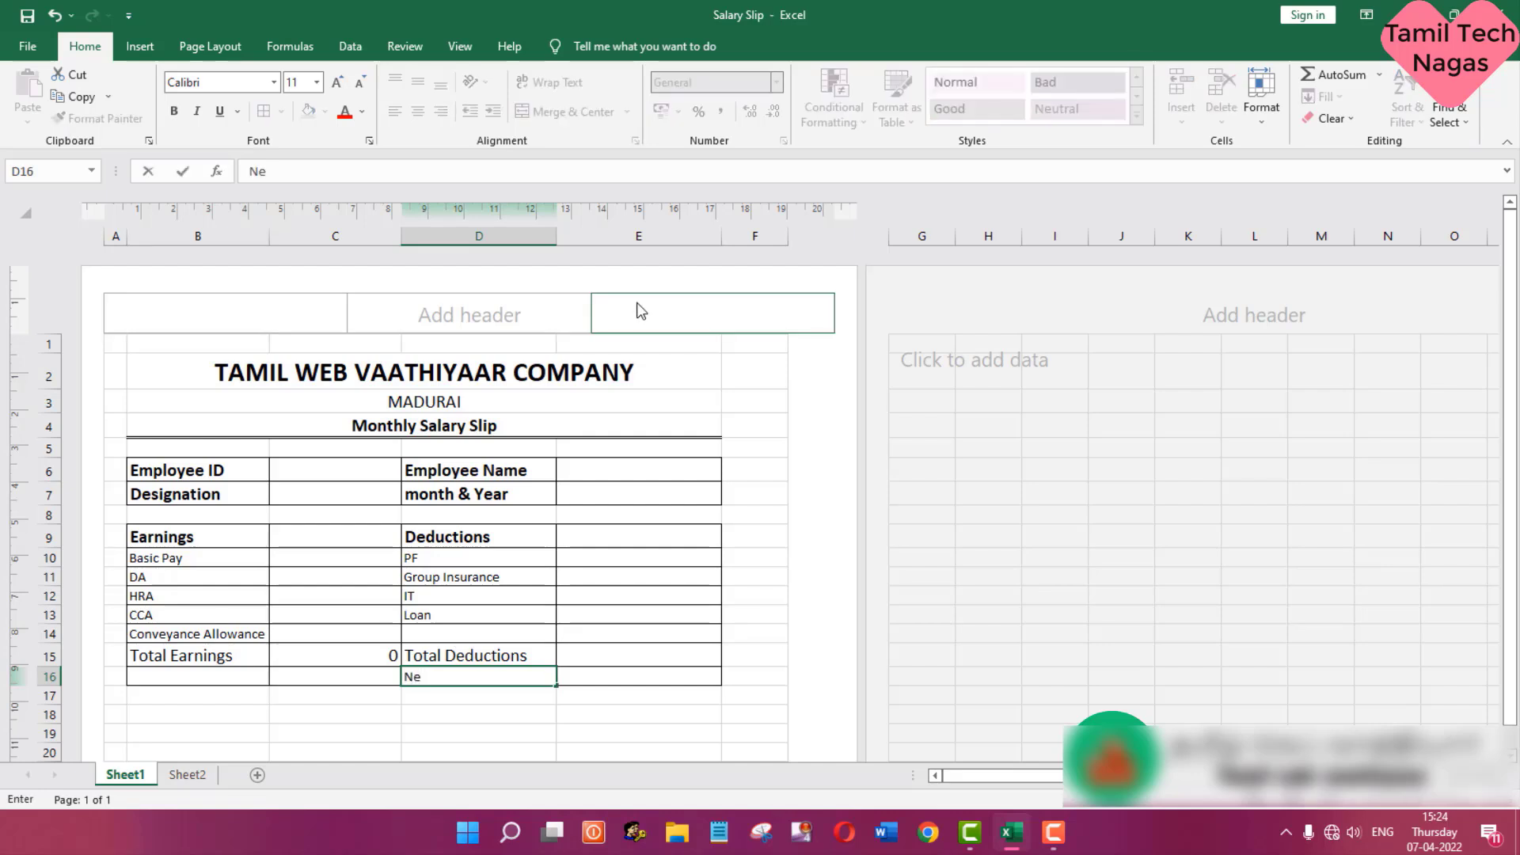
text(t Salary)
key(Return)
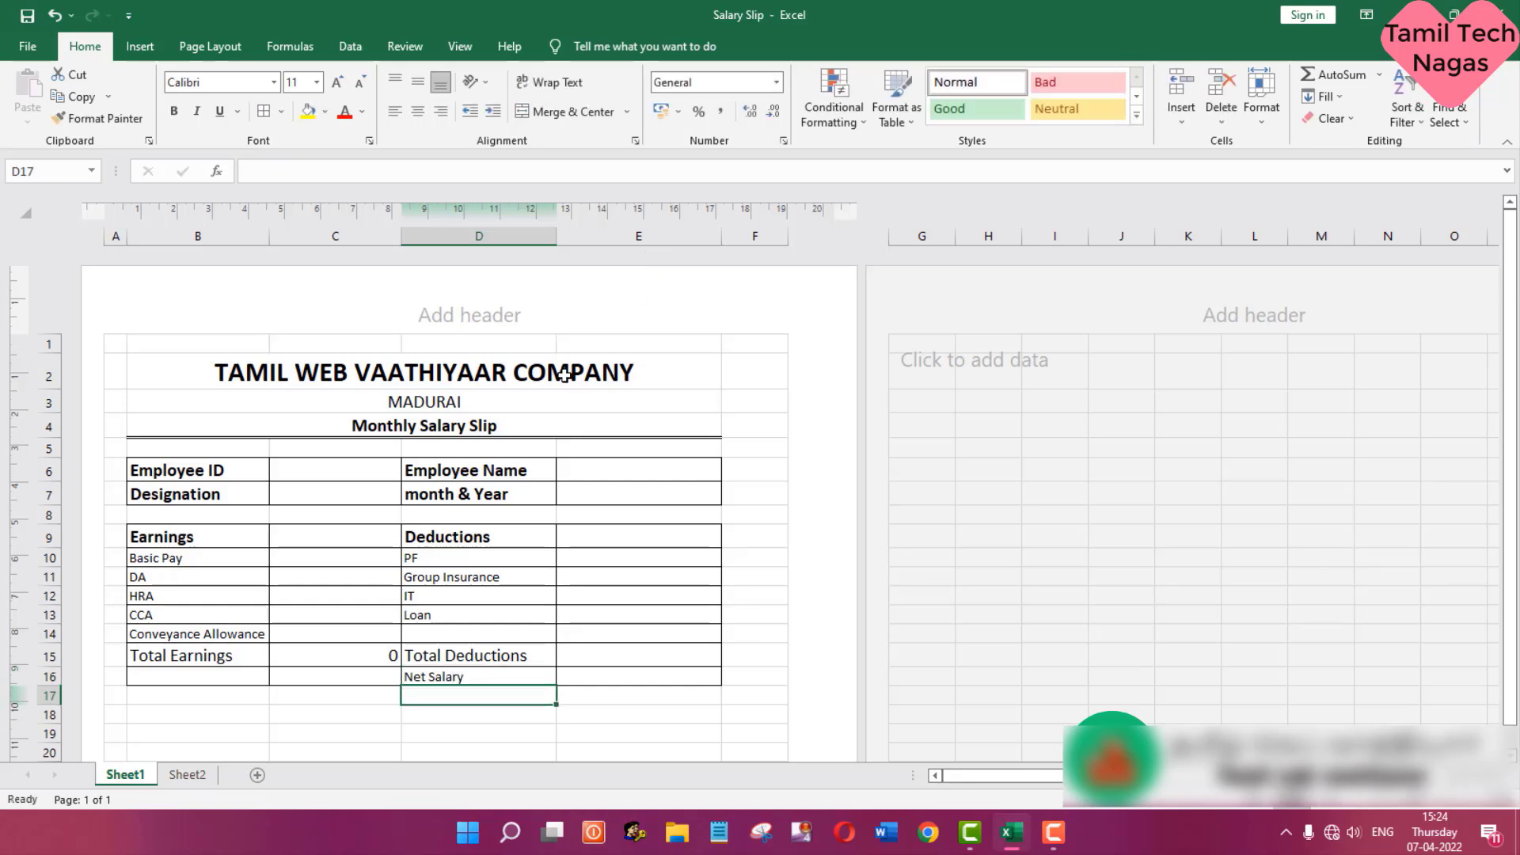
click(426, 677)
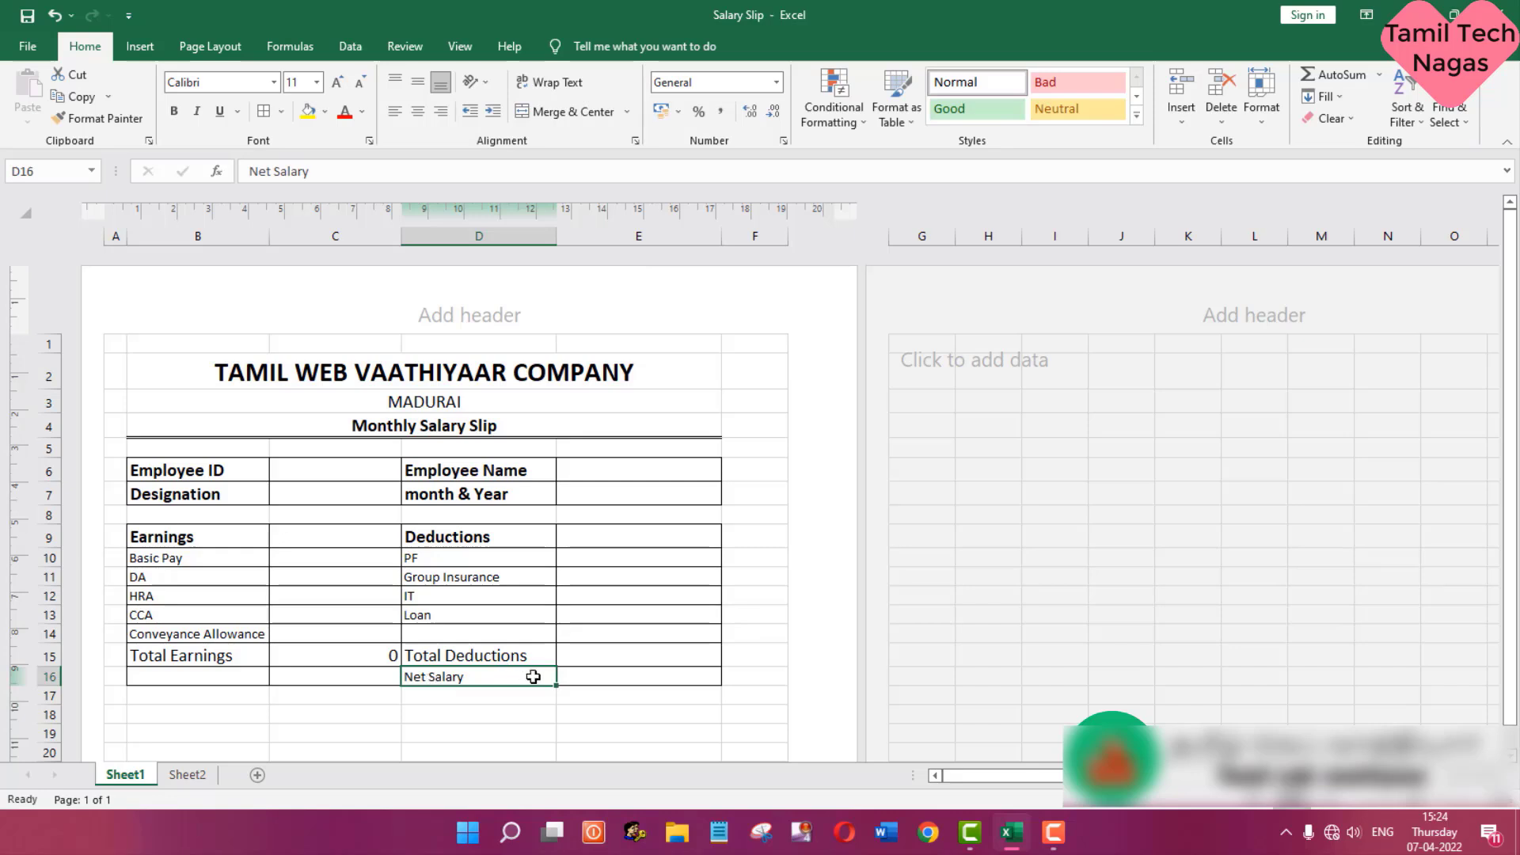
- Format the Net Salary cells D16:E16 as bold with font size 14
drag(533, 677, 584, 675)
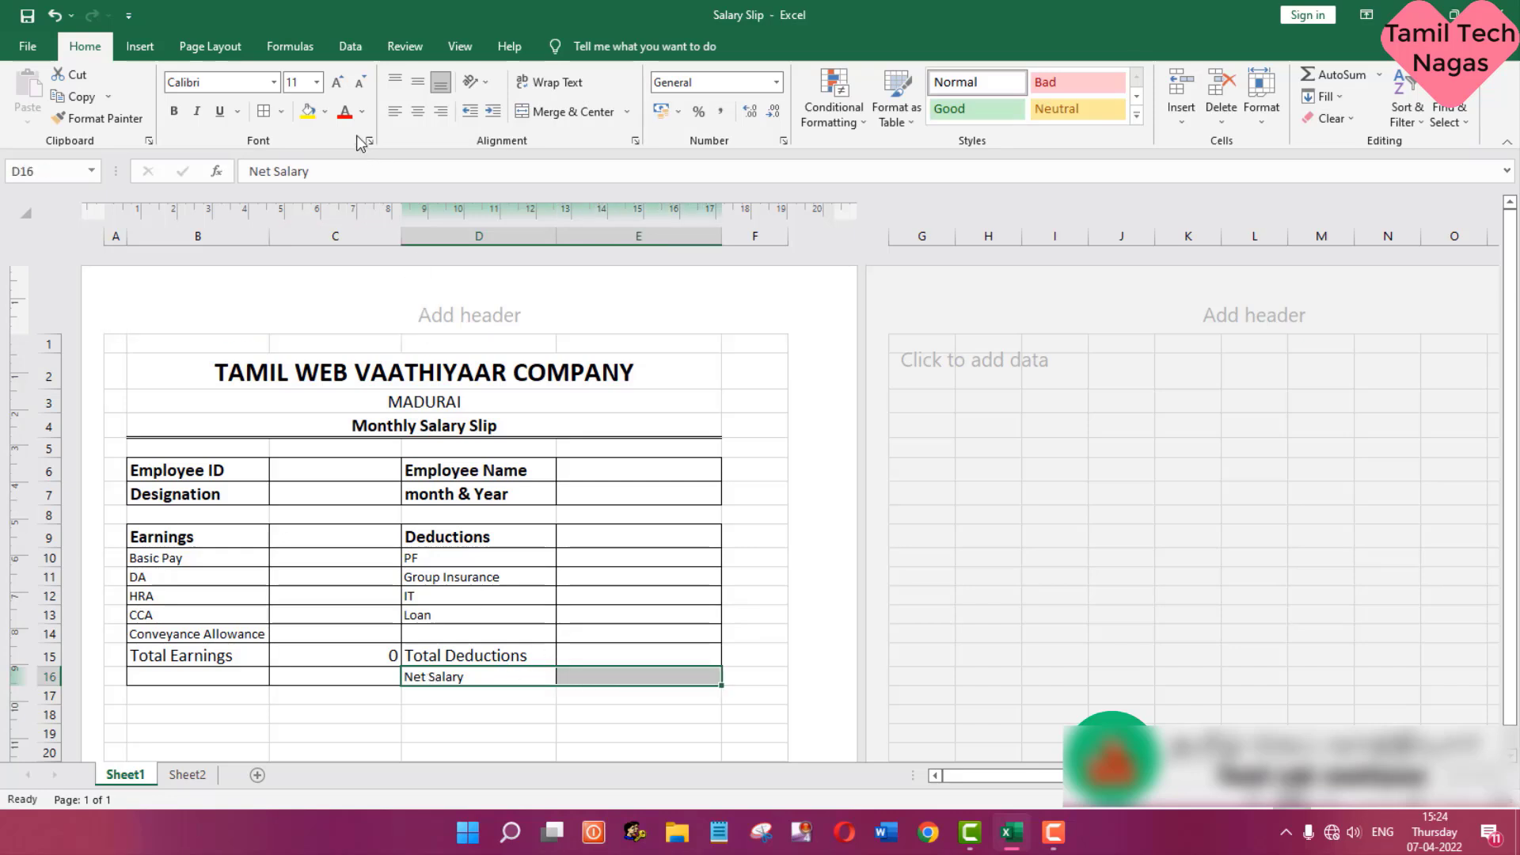
click(317, 82)
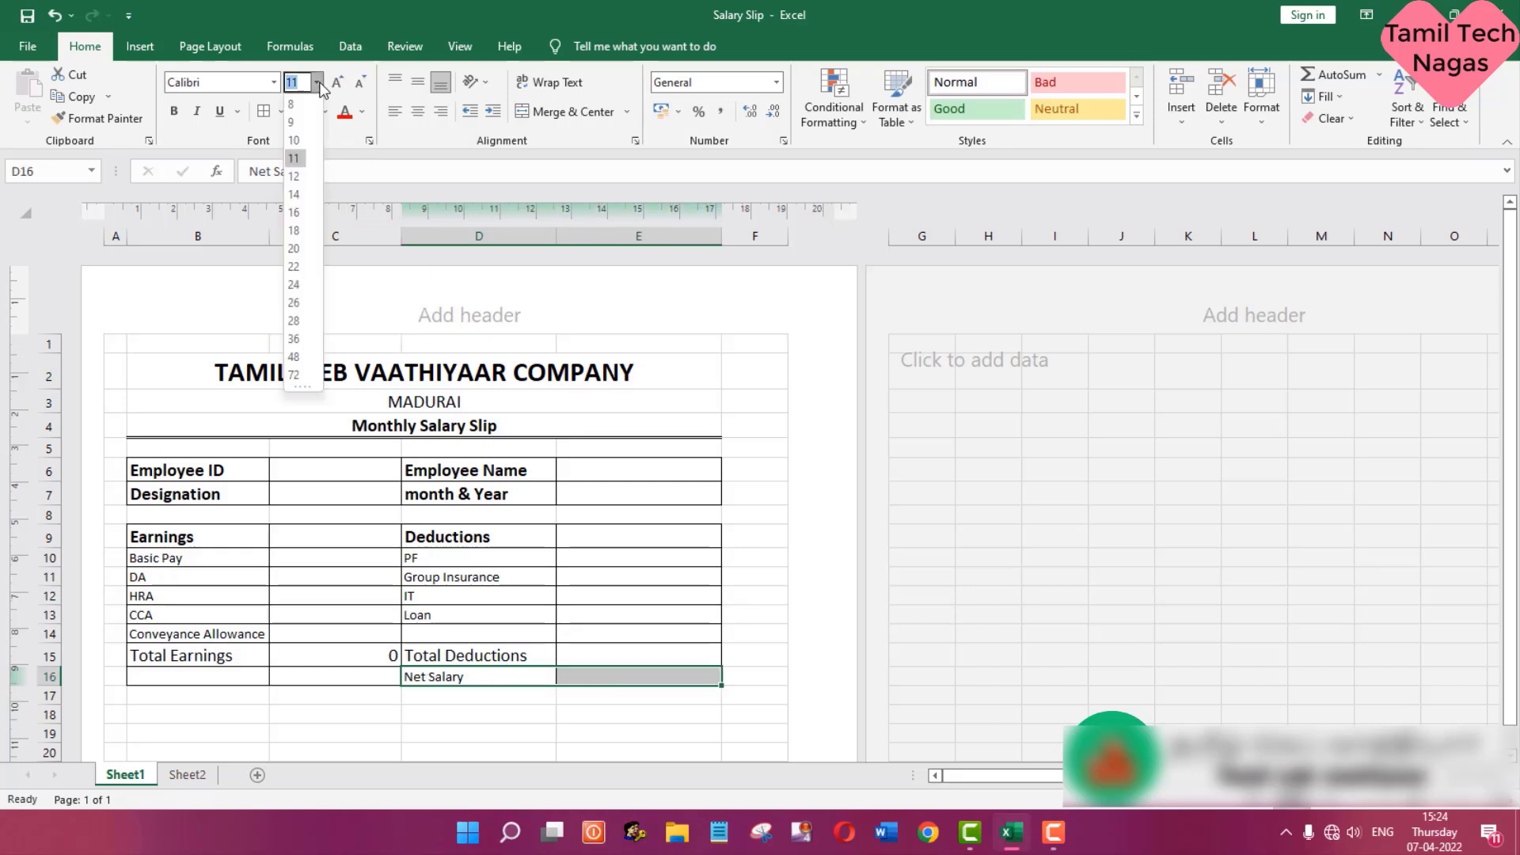
click(293, 194)
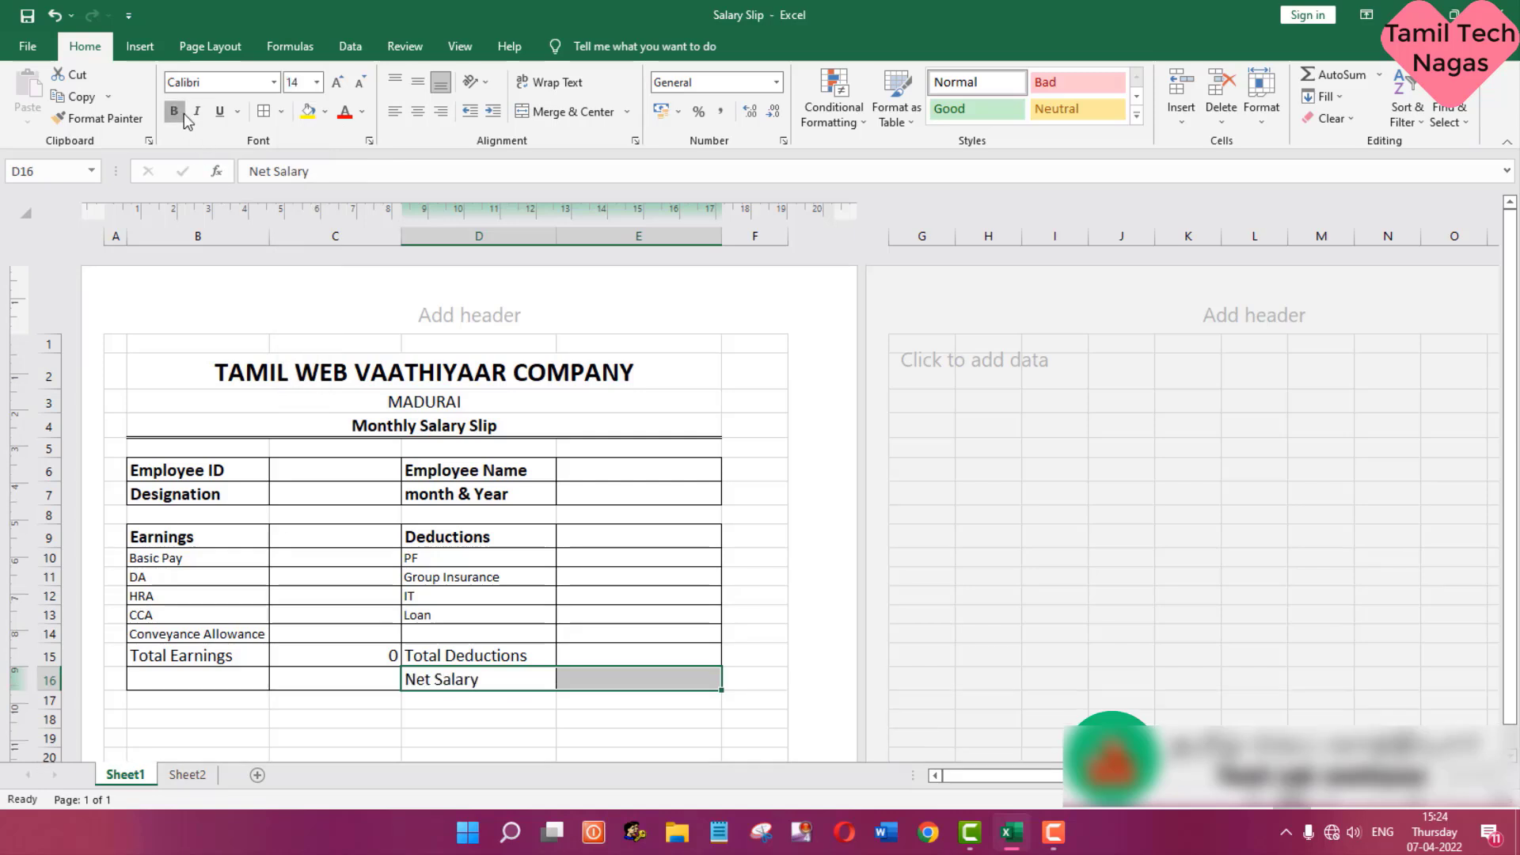
click(179, 112)
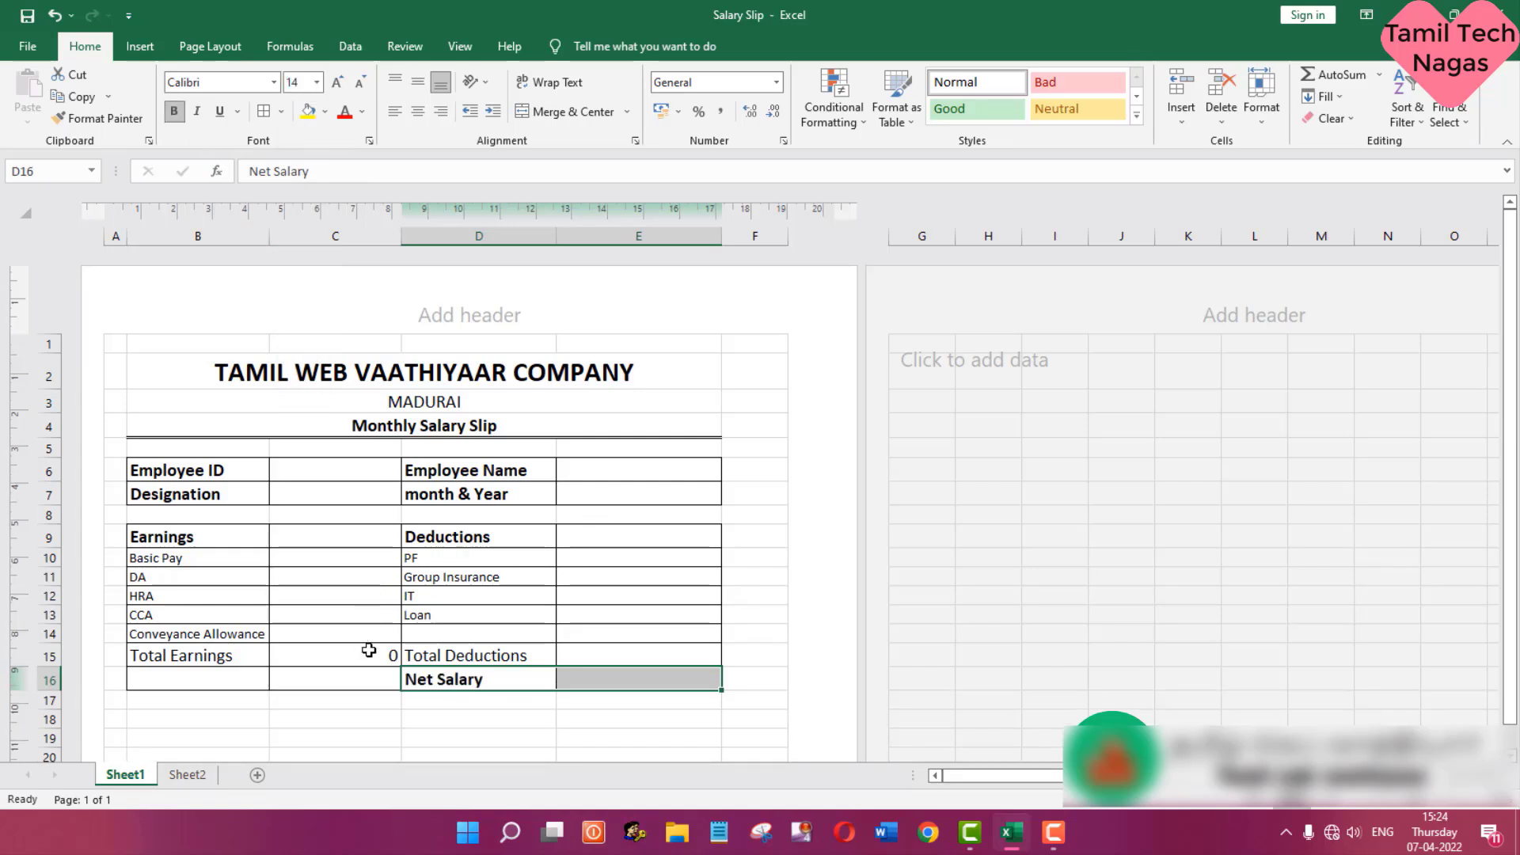
- Enter a SUM formula over E10:E14 in E15 for the total deductions
click(595, 657)
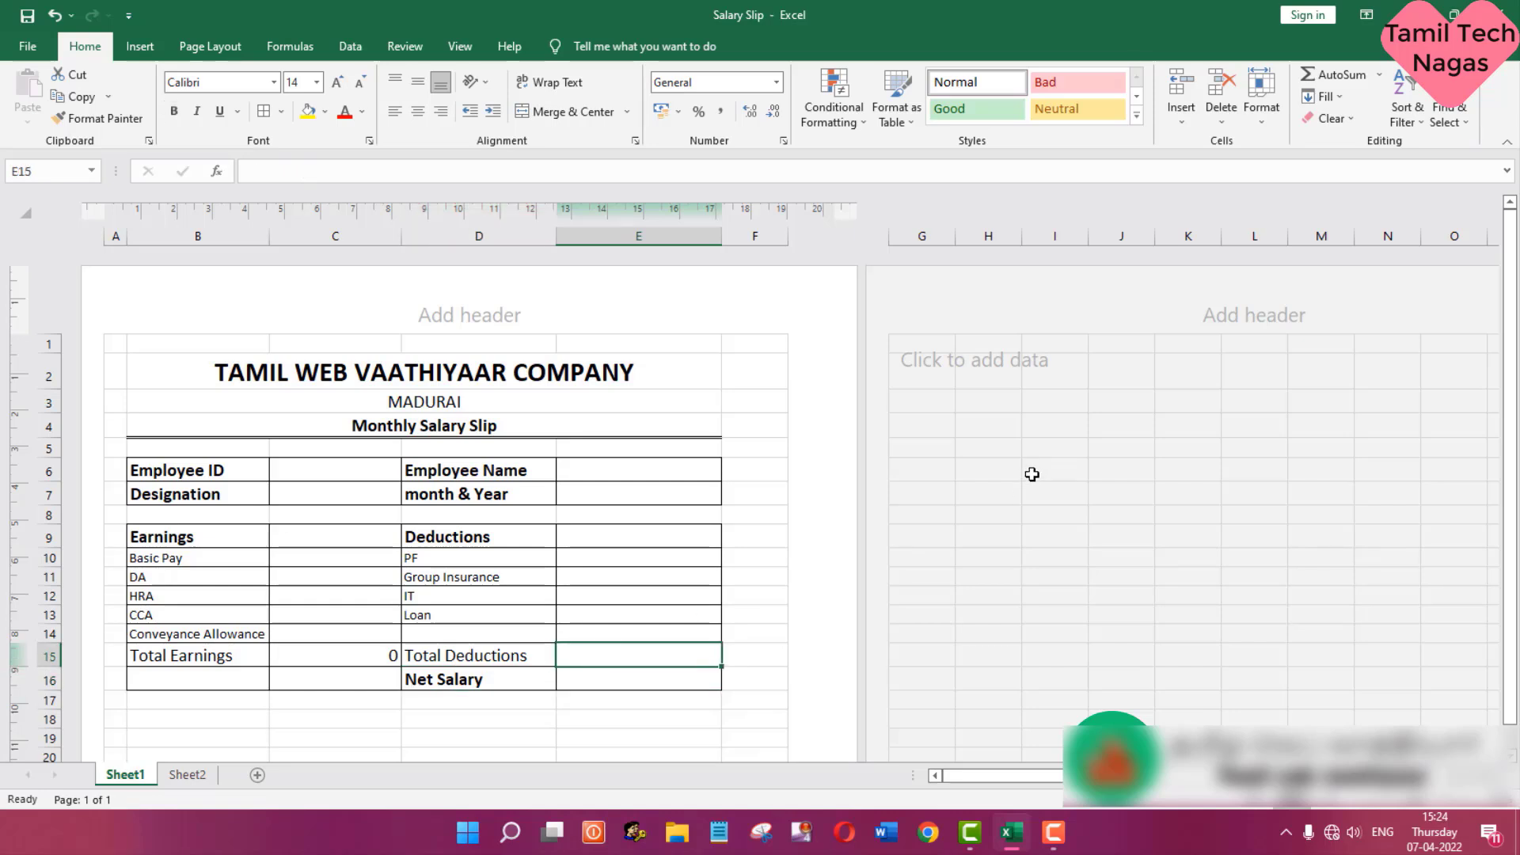
text(=sum)
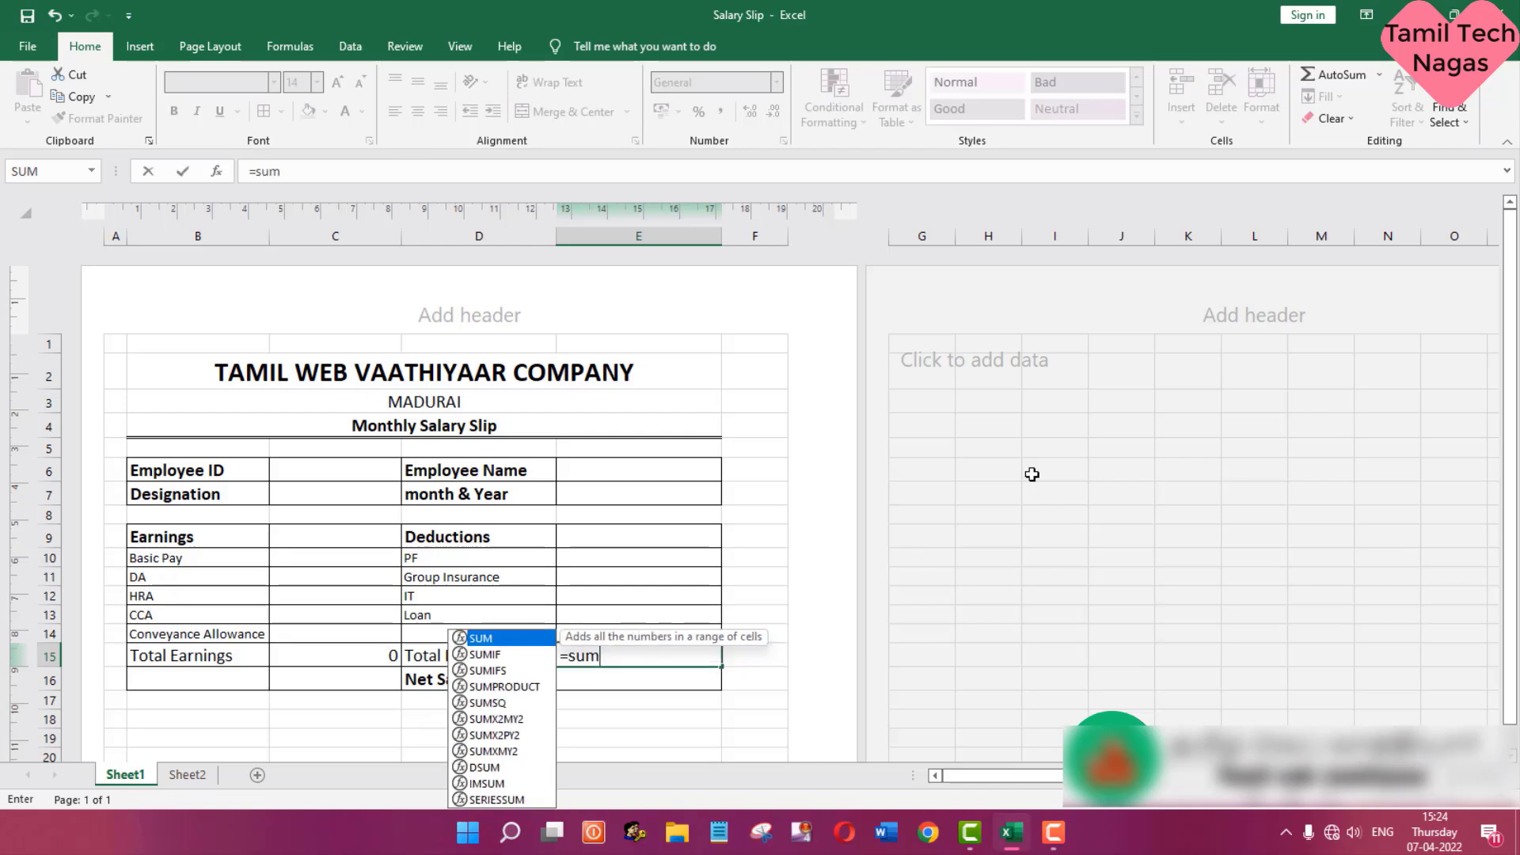
text(()
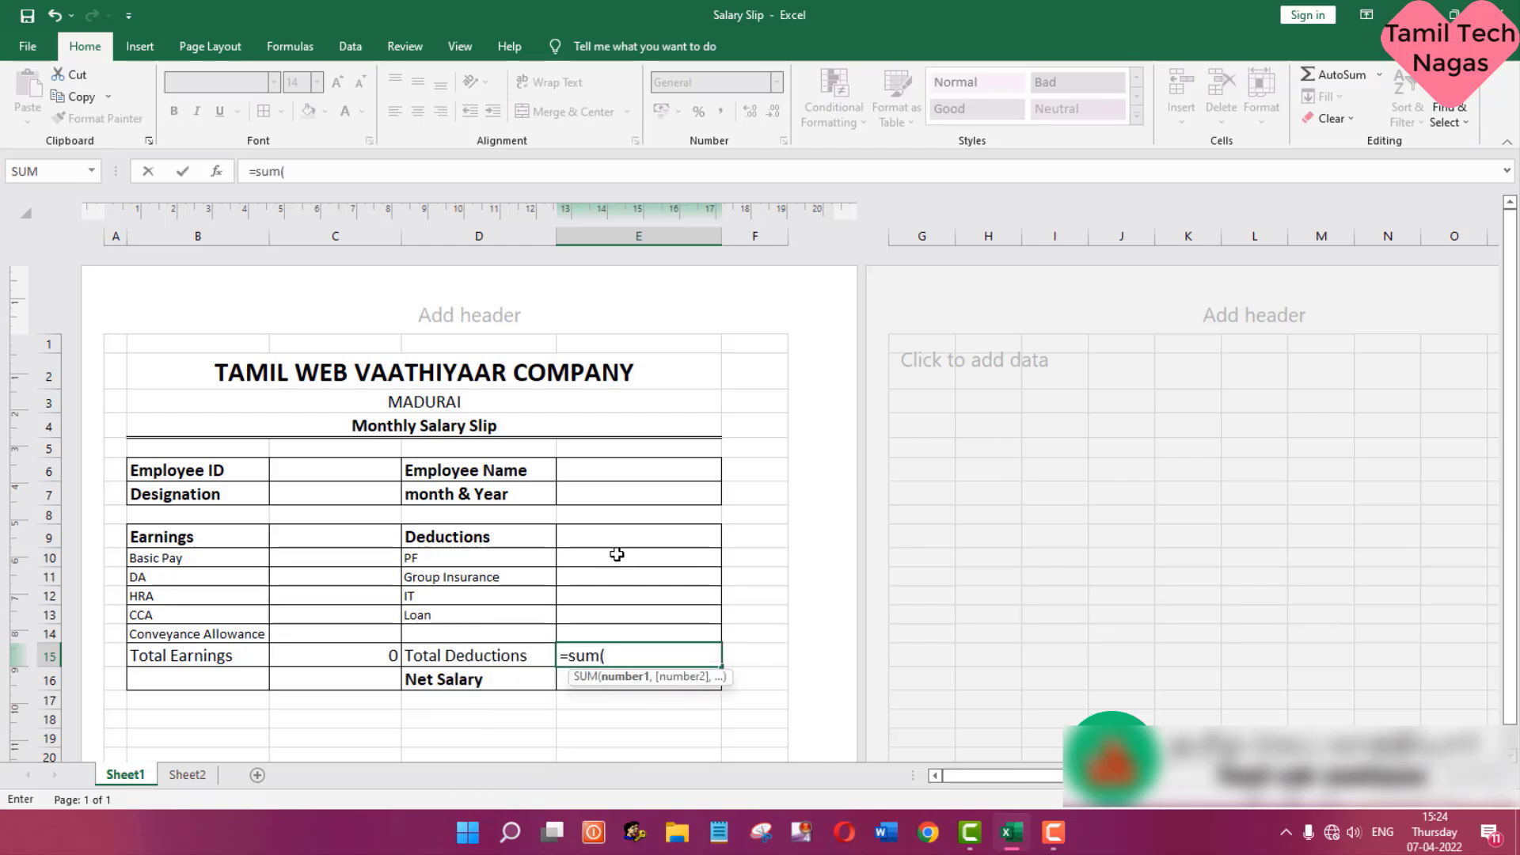
drag(617, 554, 618, 630)
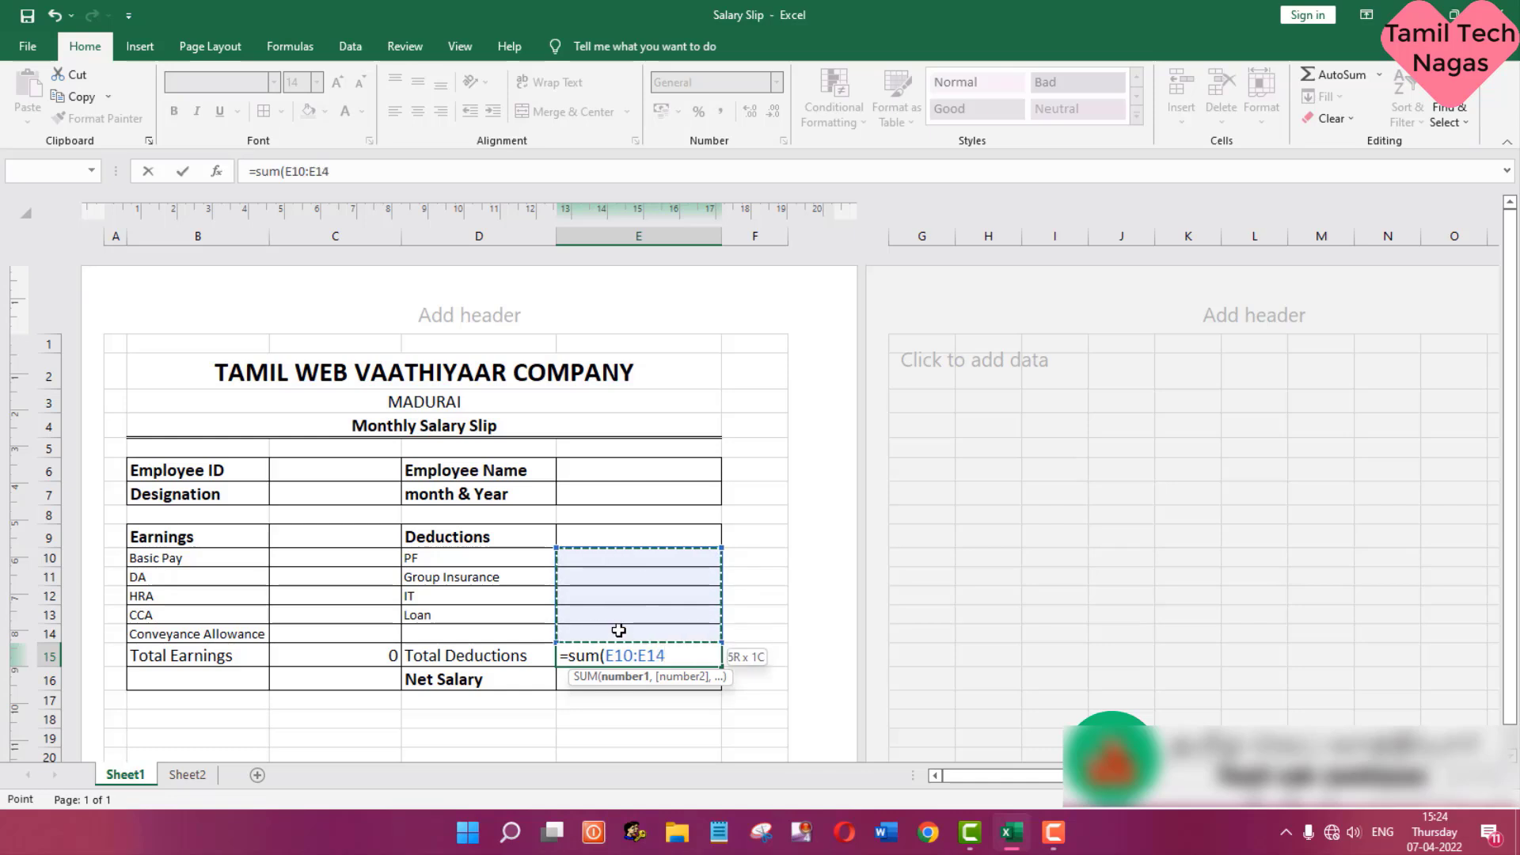
text())
key(Return)
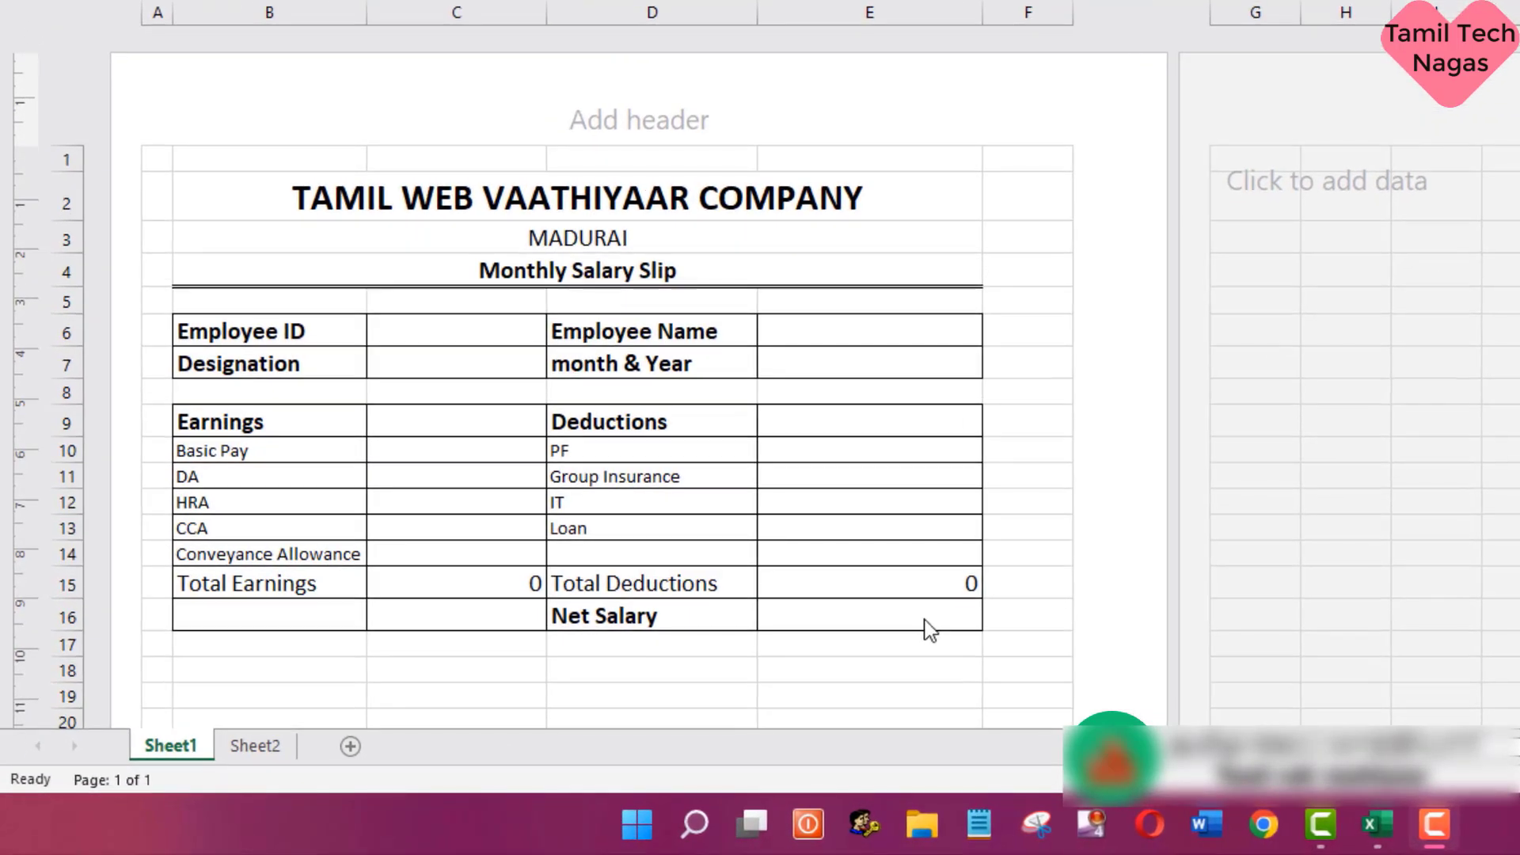
- Enter the formula =C15-E15 in E16 to calculate the net salary
click(921, 614)
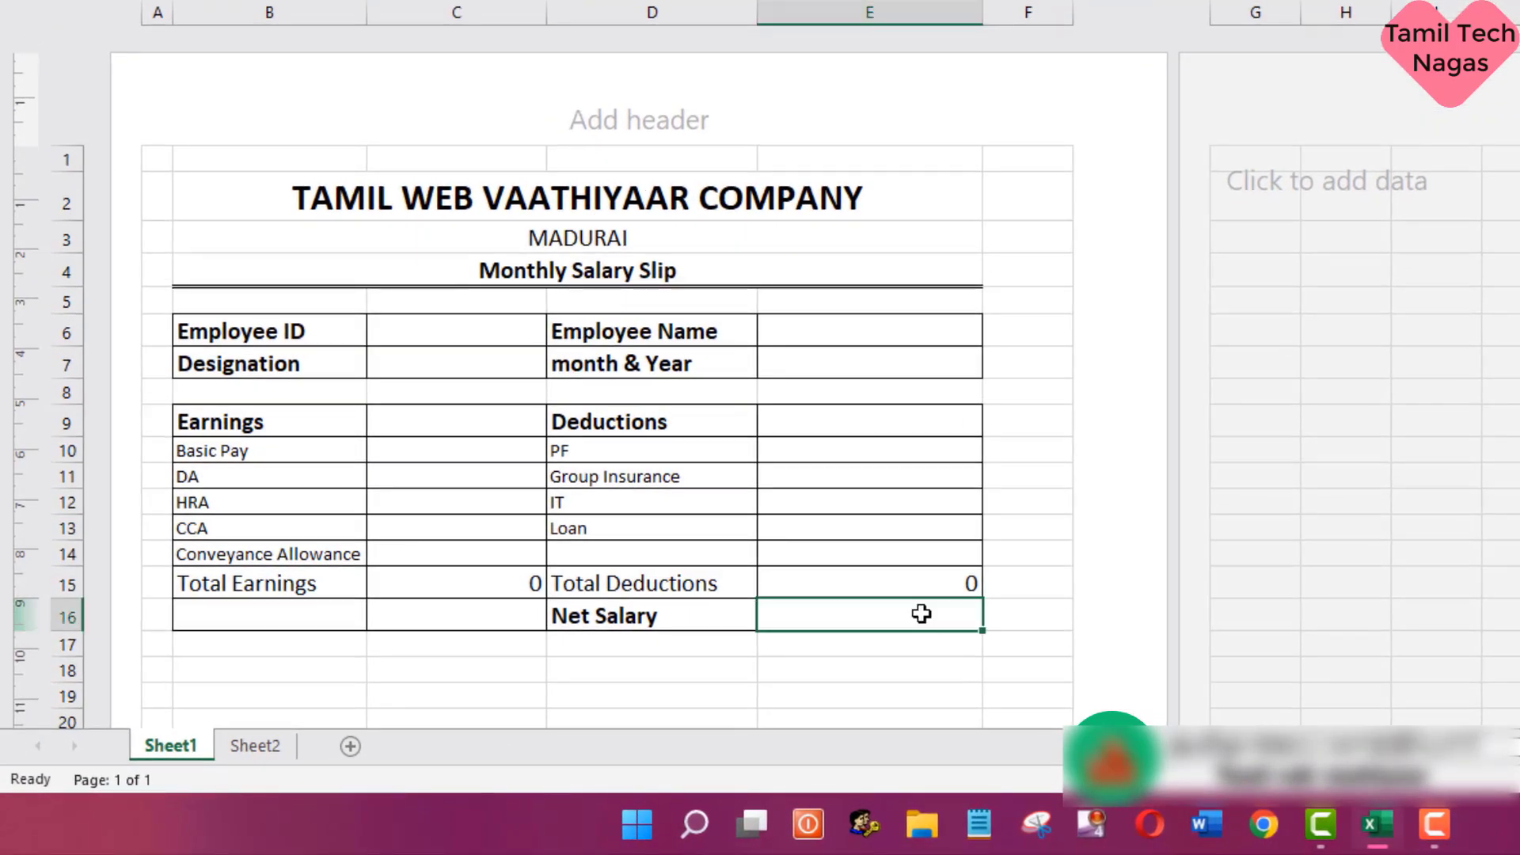
text(=)
click(502, 583)
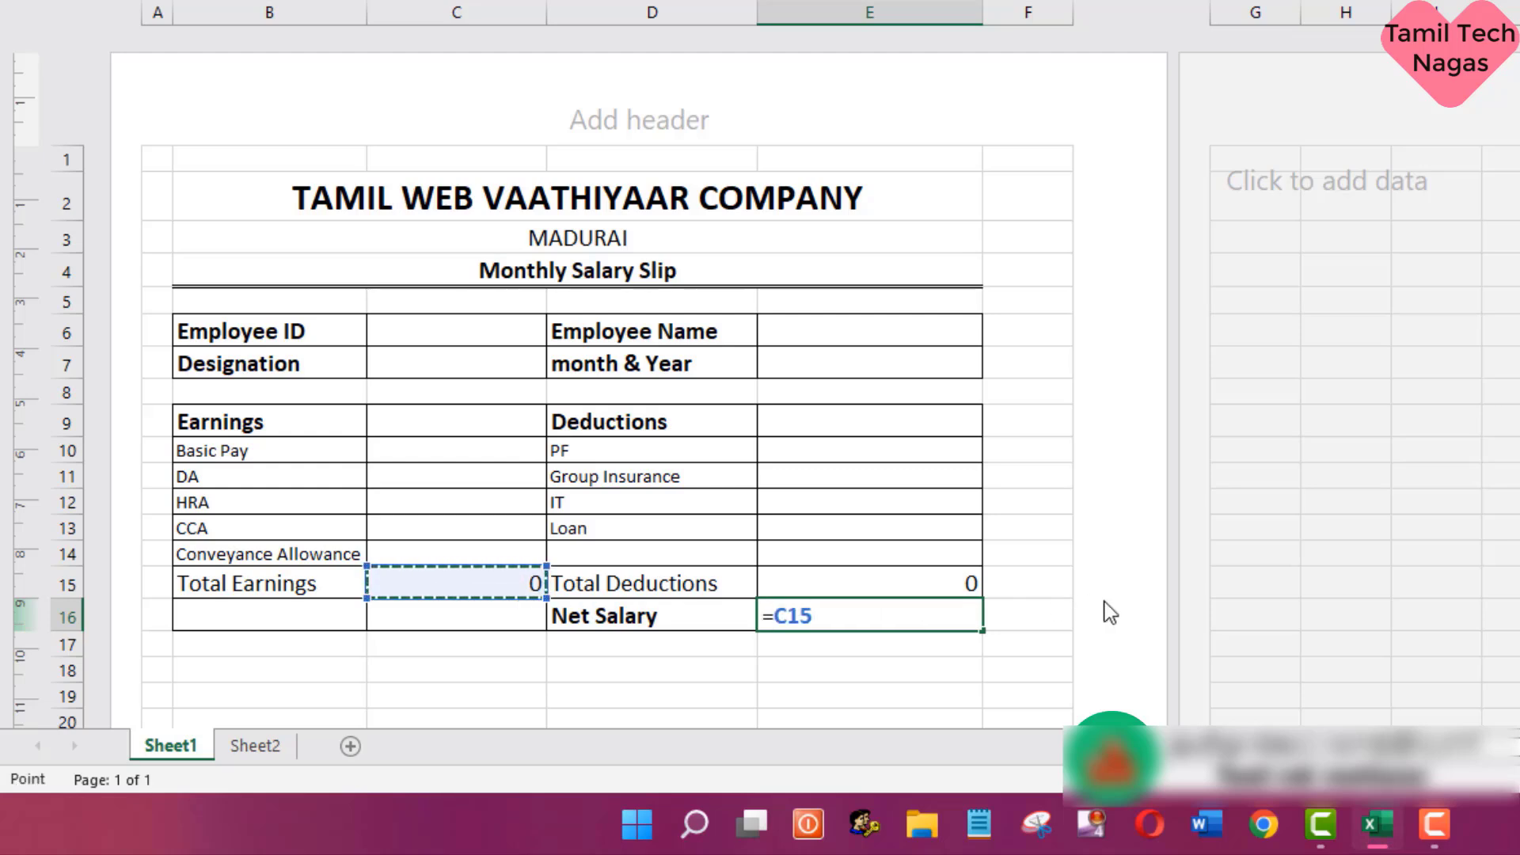
text(-)
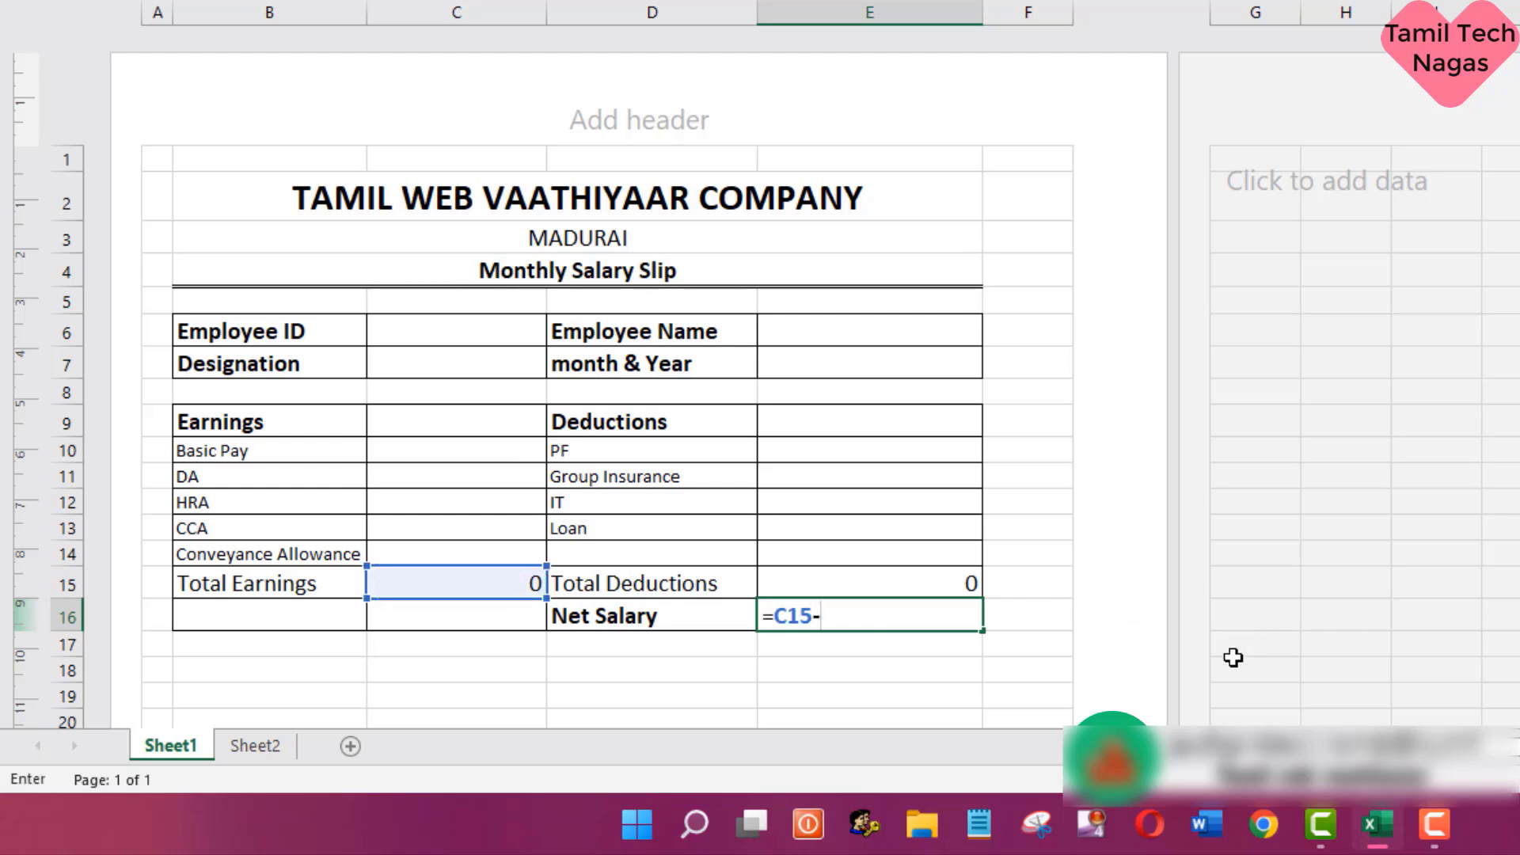
click(918, 582)
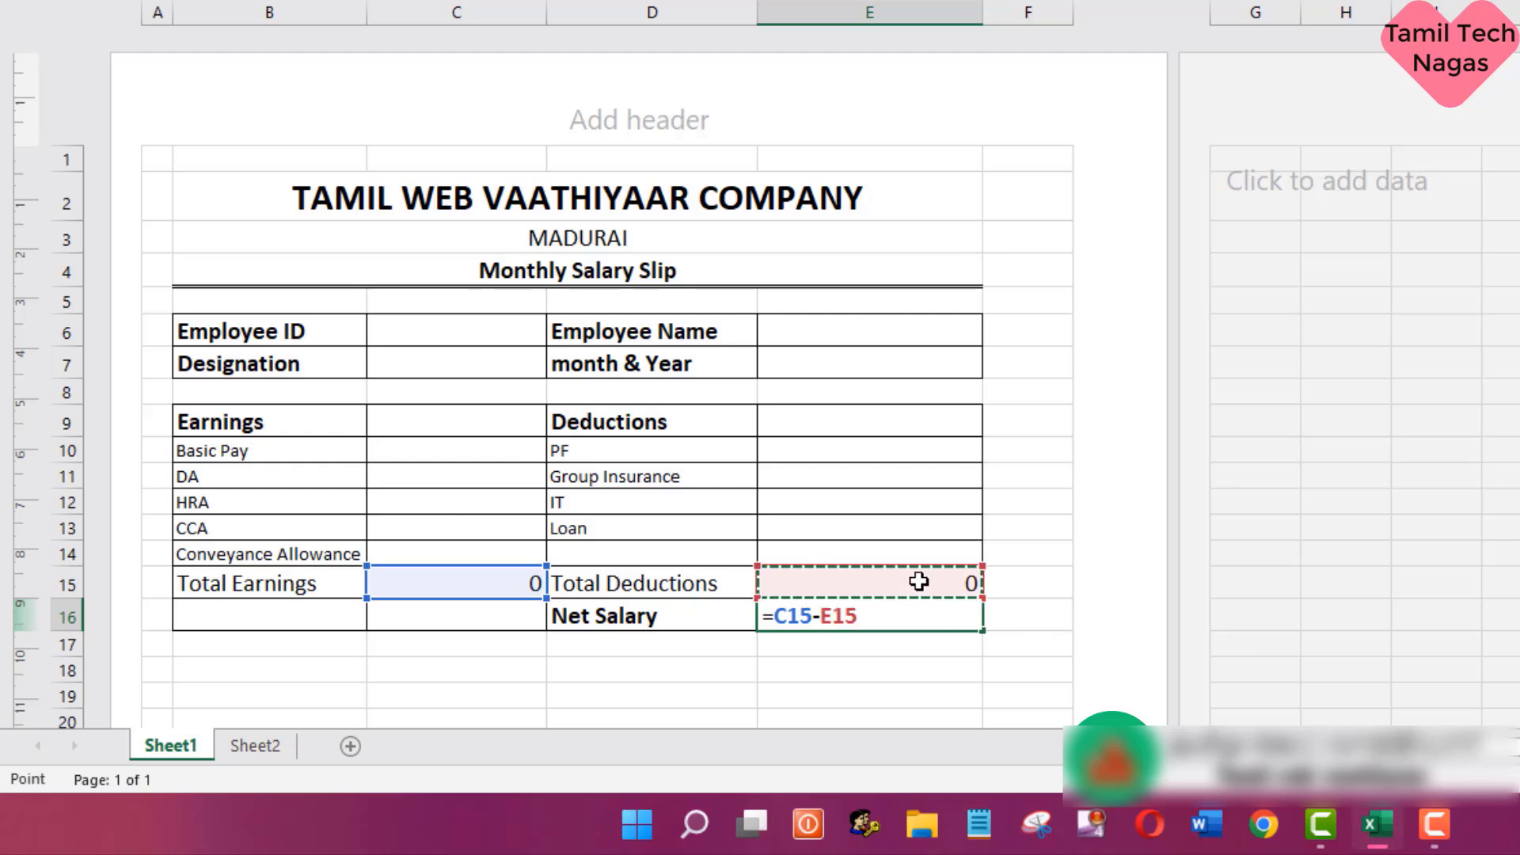
key(Return)
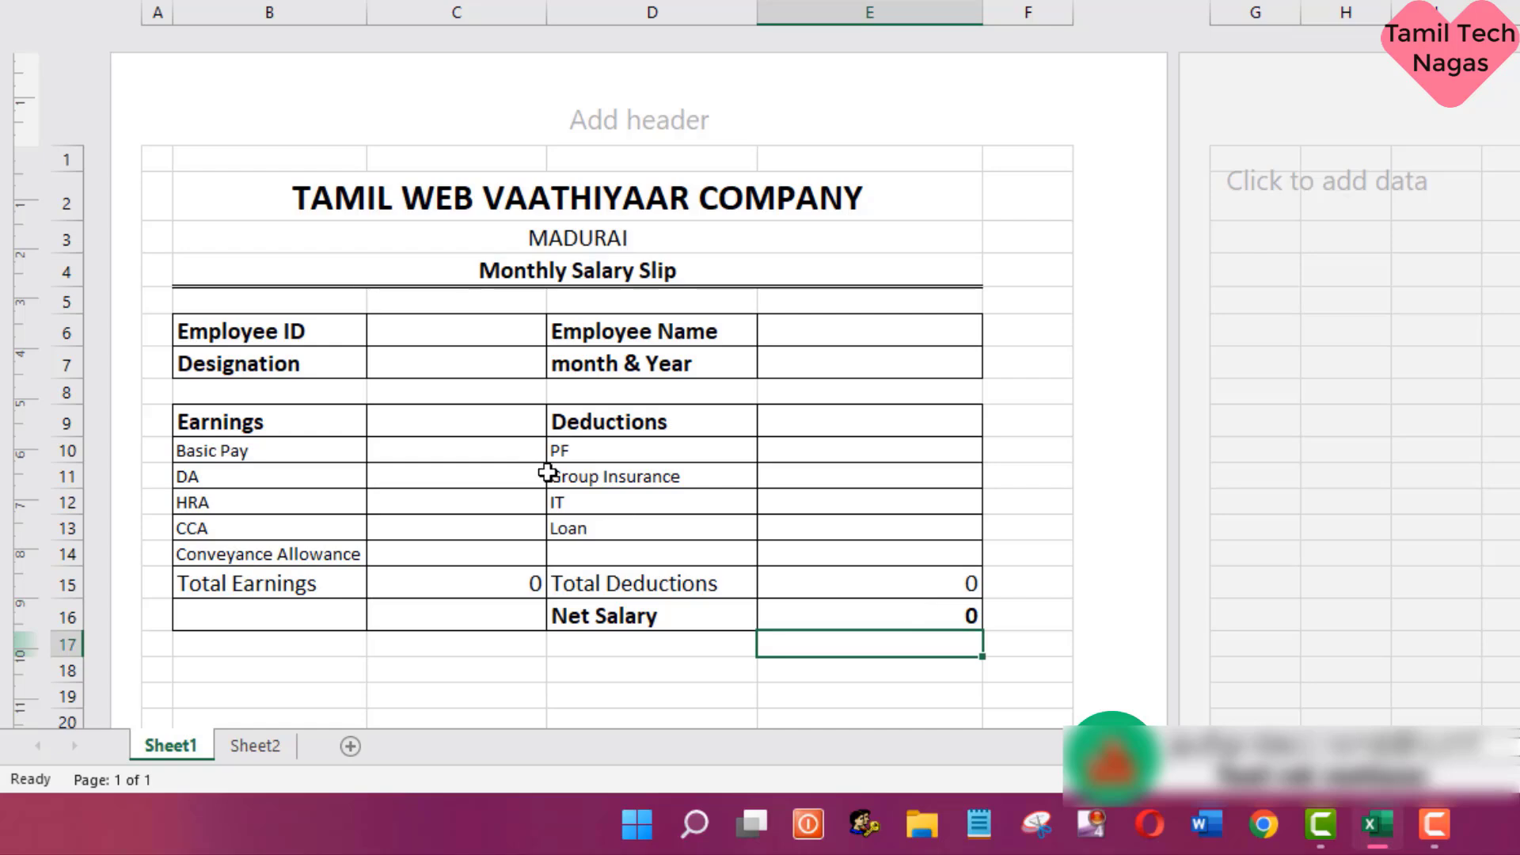
- Add list data validation to the Employee ID cell C6, using the IDs in Sheet2!$C$4:$C$22 as the source
click(401, 330)
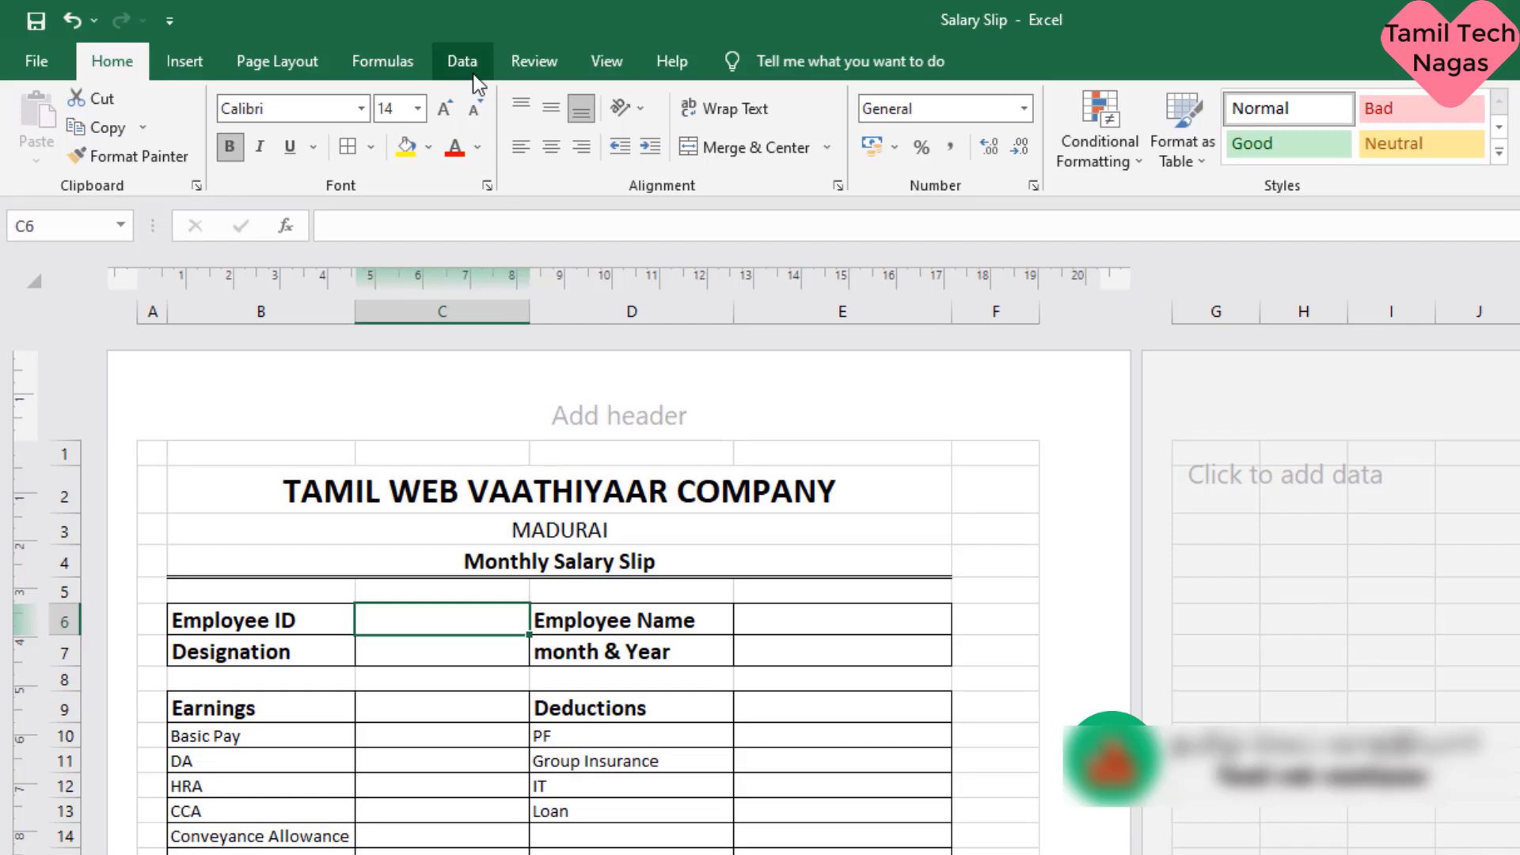
click(473, 73)
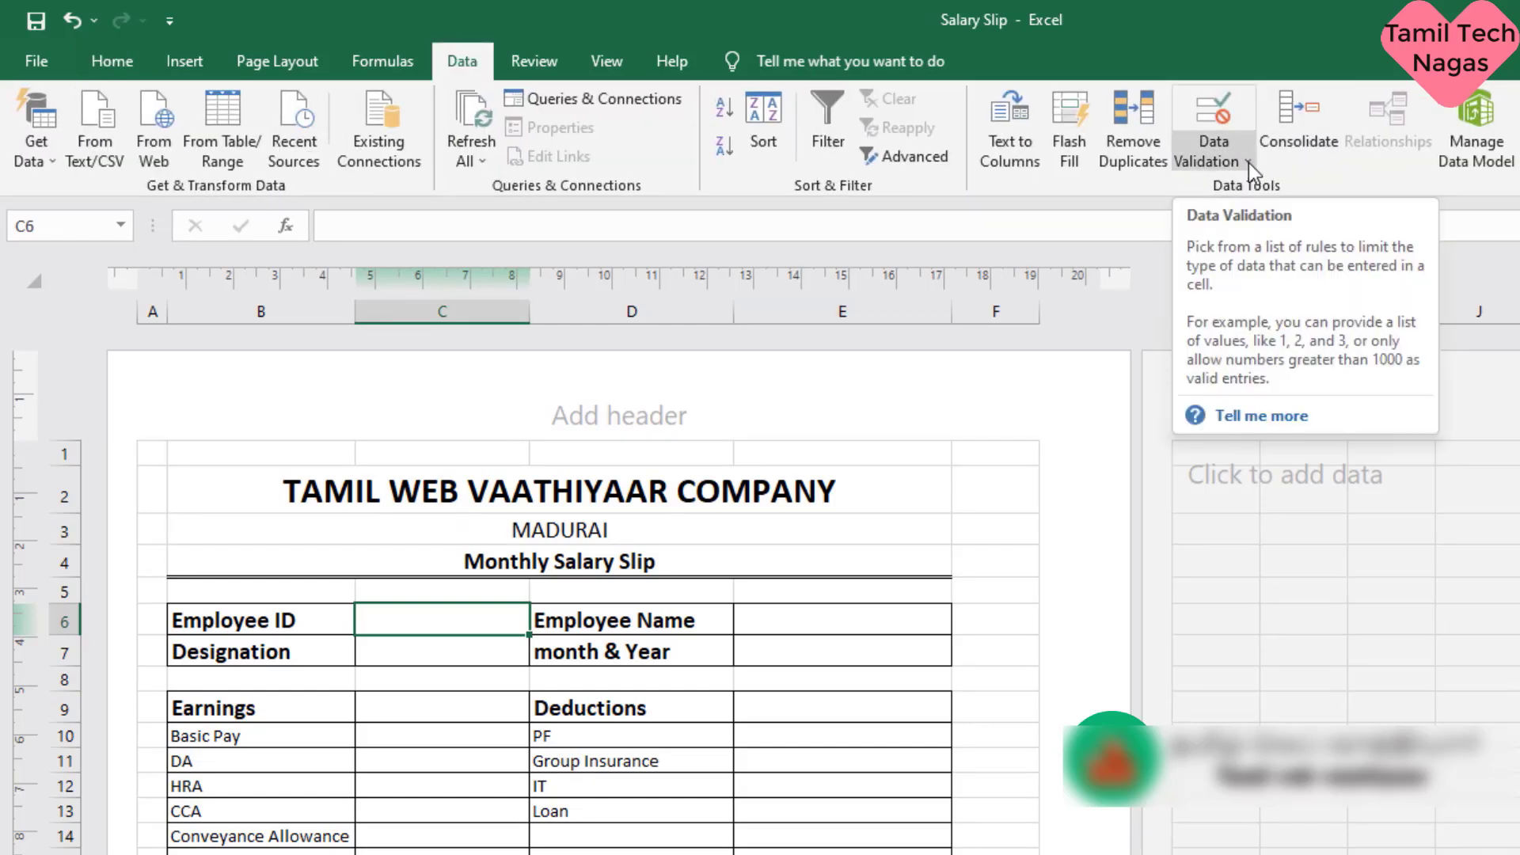
click(1248, 163)
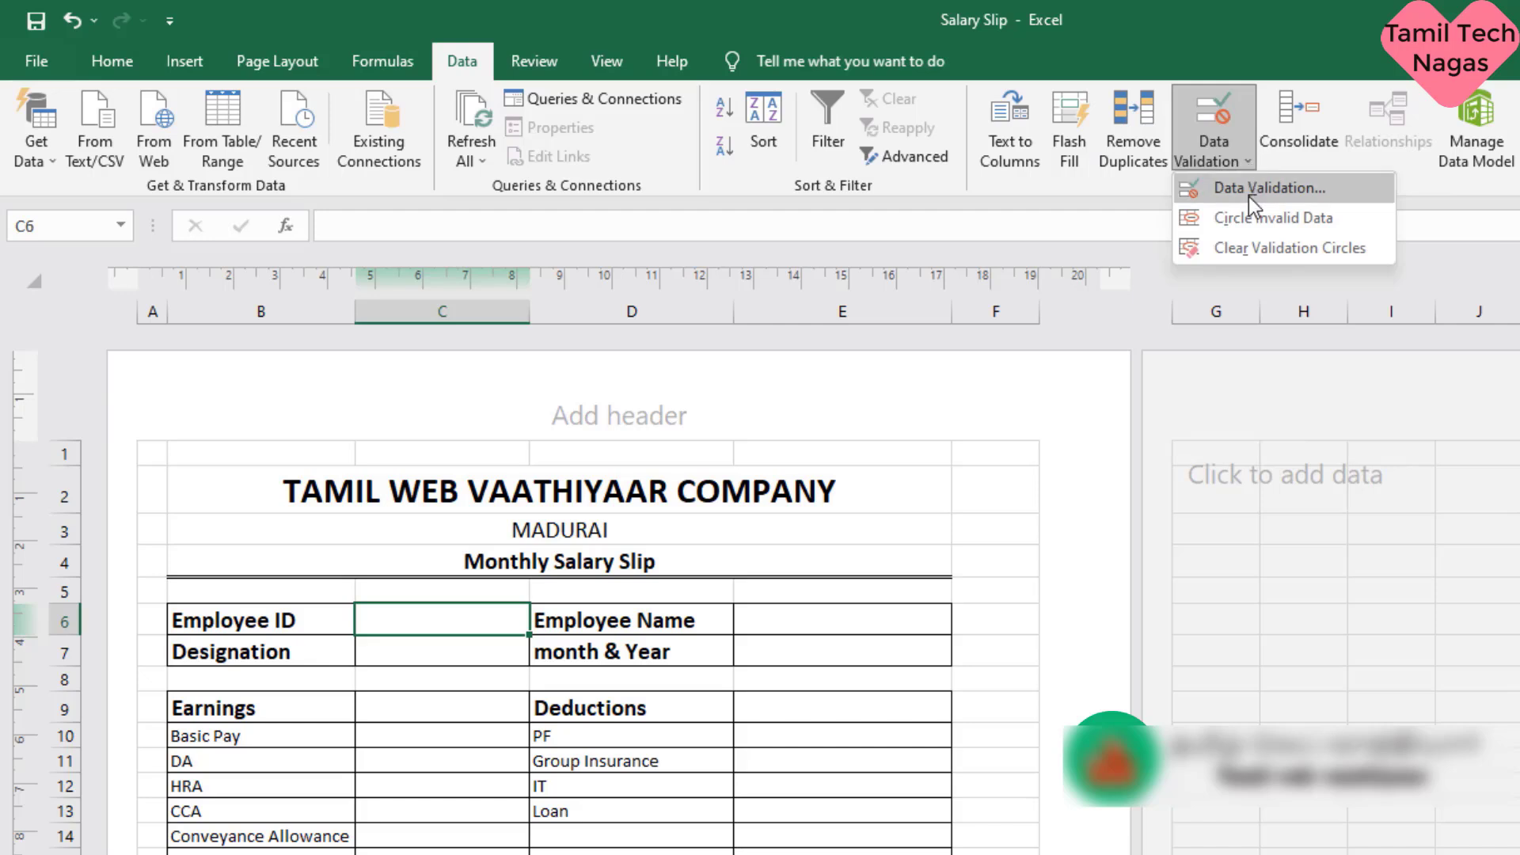
click(1344, 179)
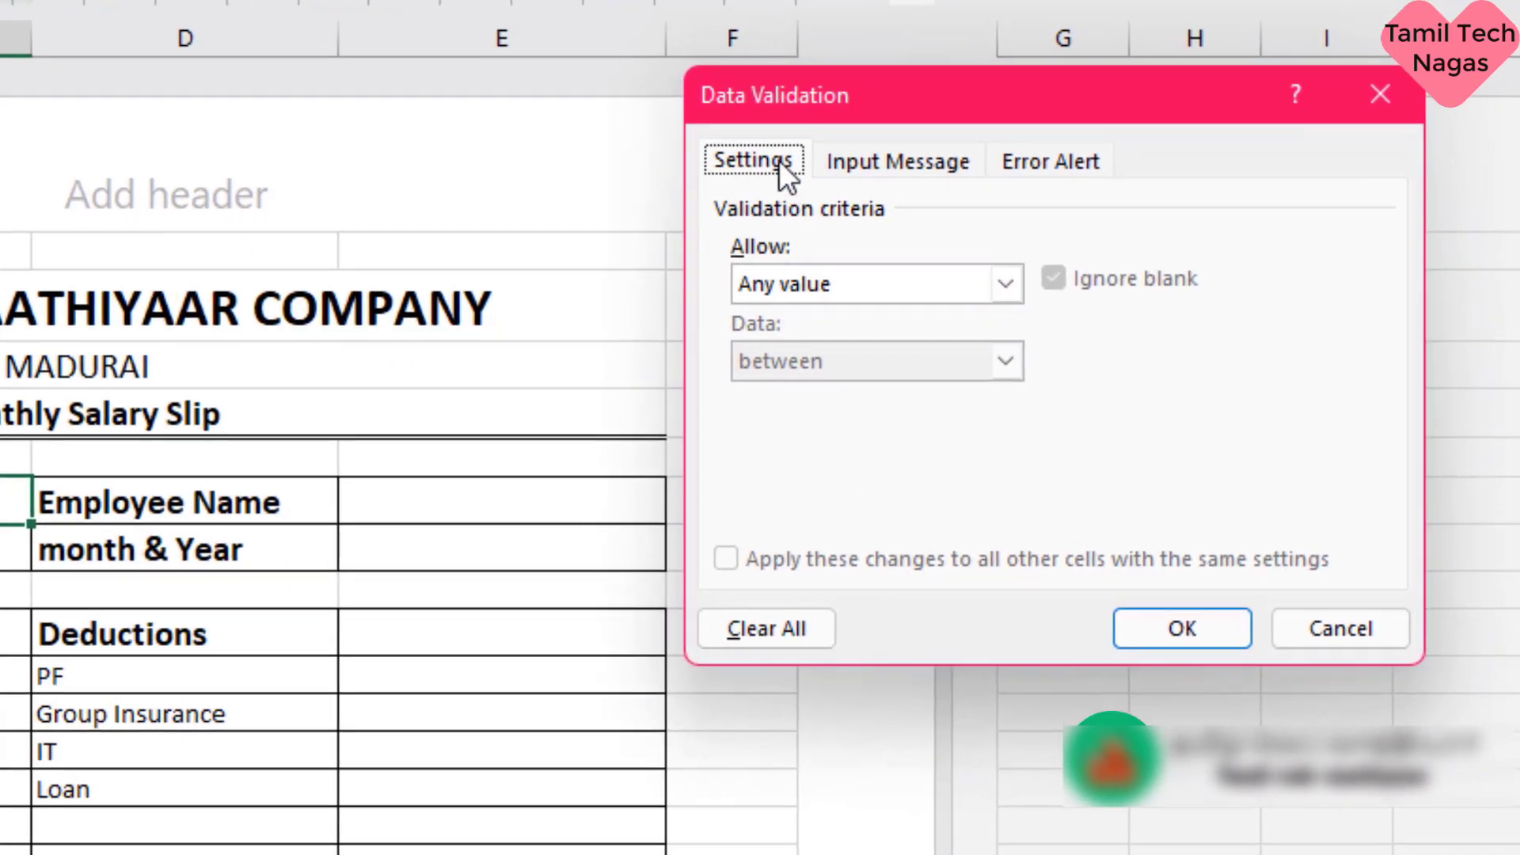
click(1002, 285)
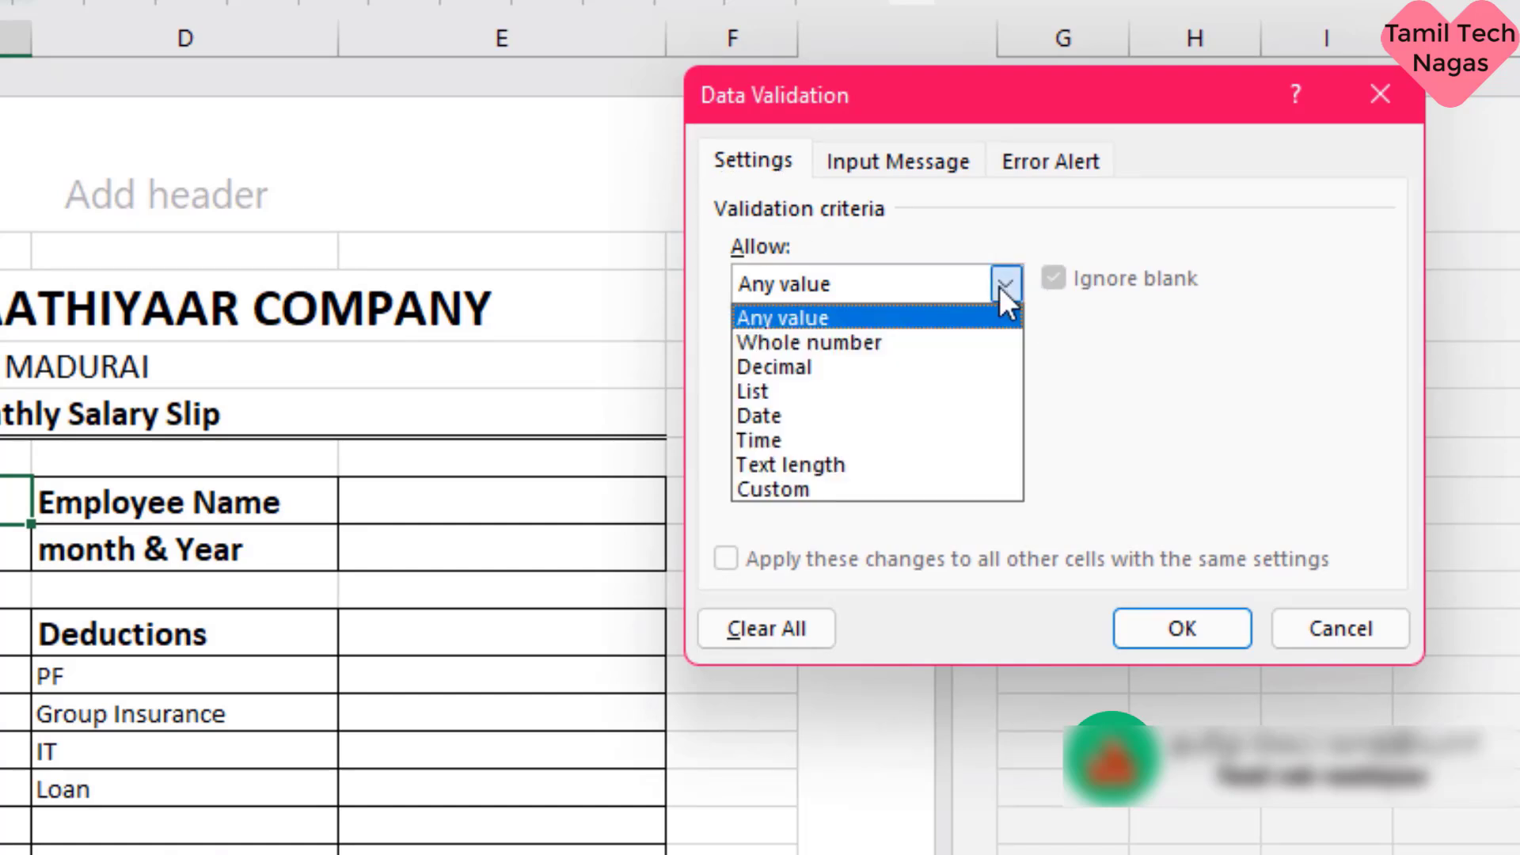
click(848, 391)
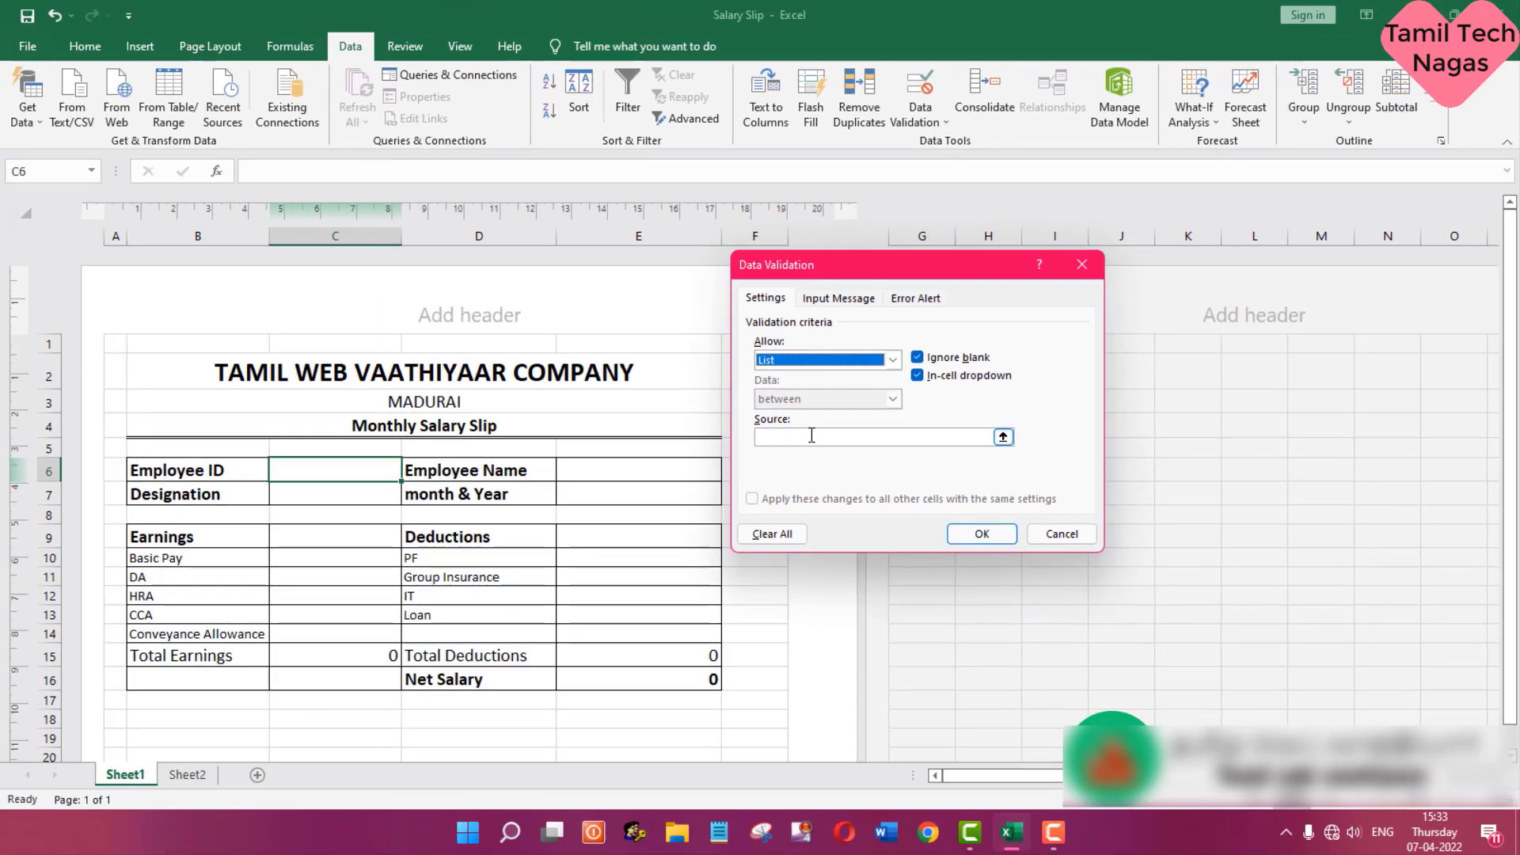
click(812, 436)
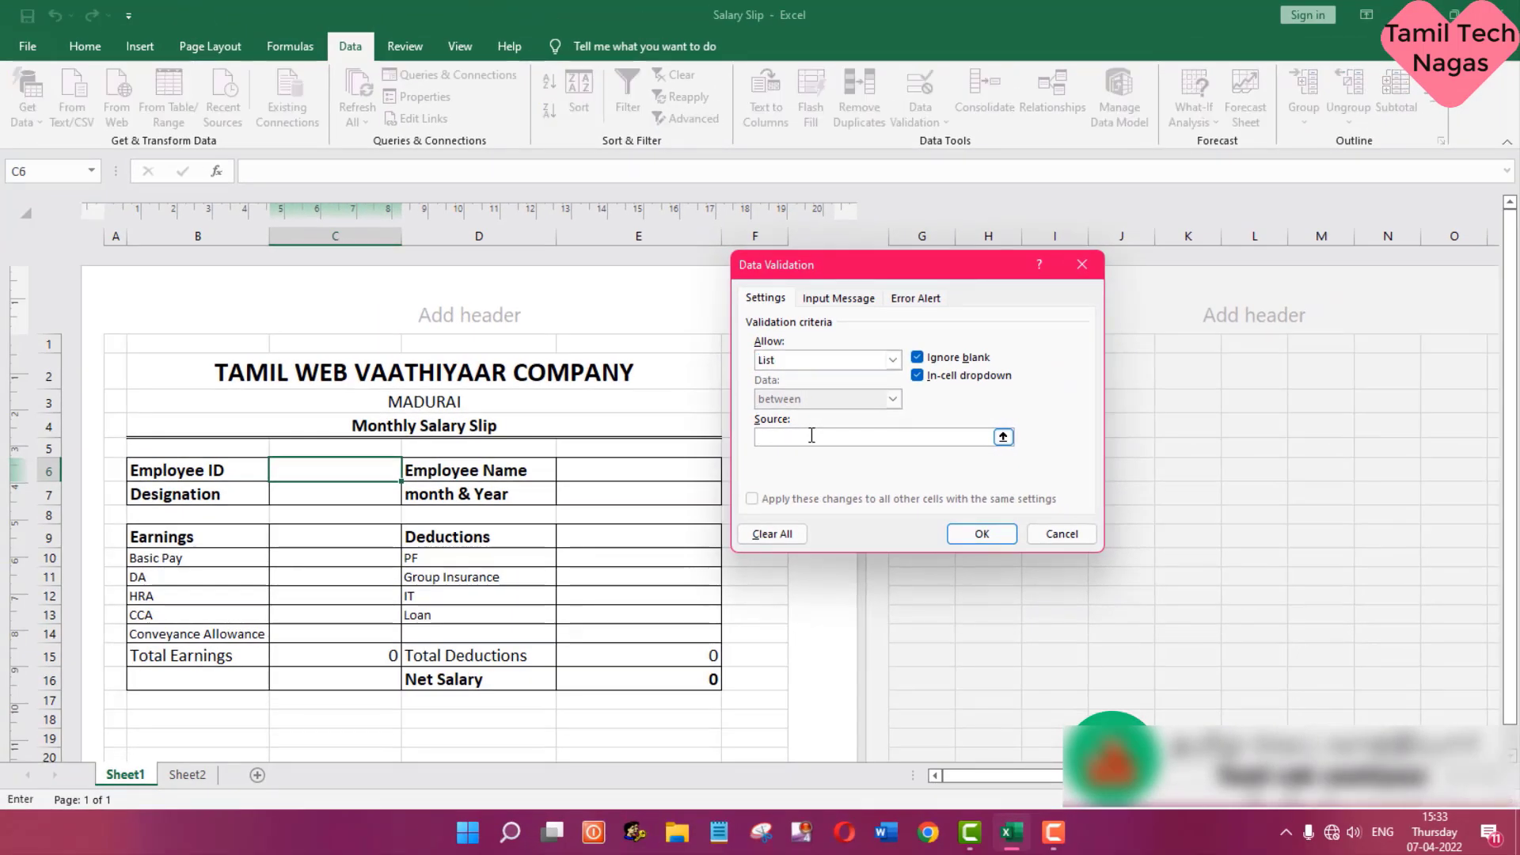
click(204, 775)
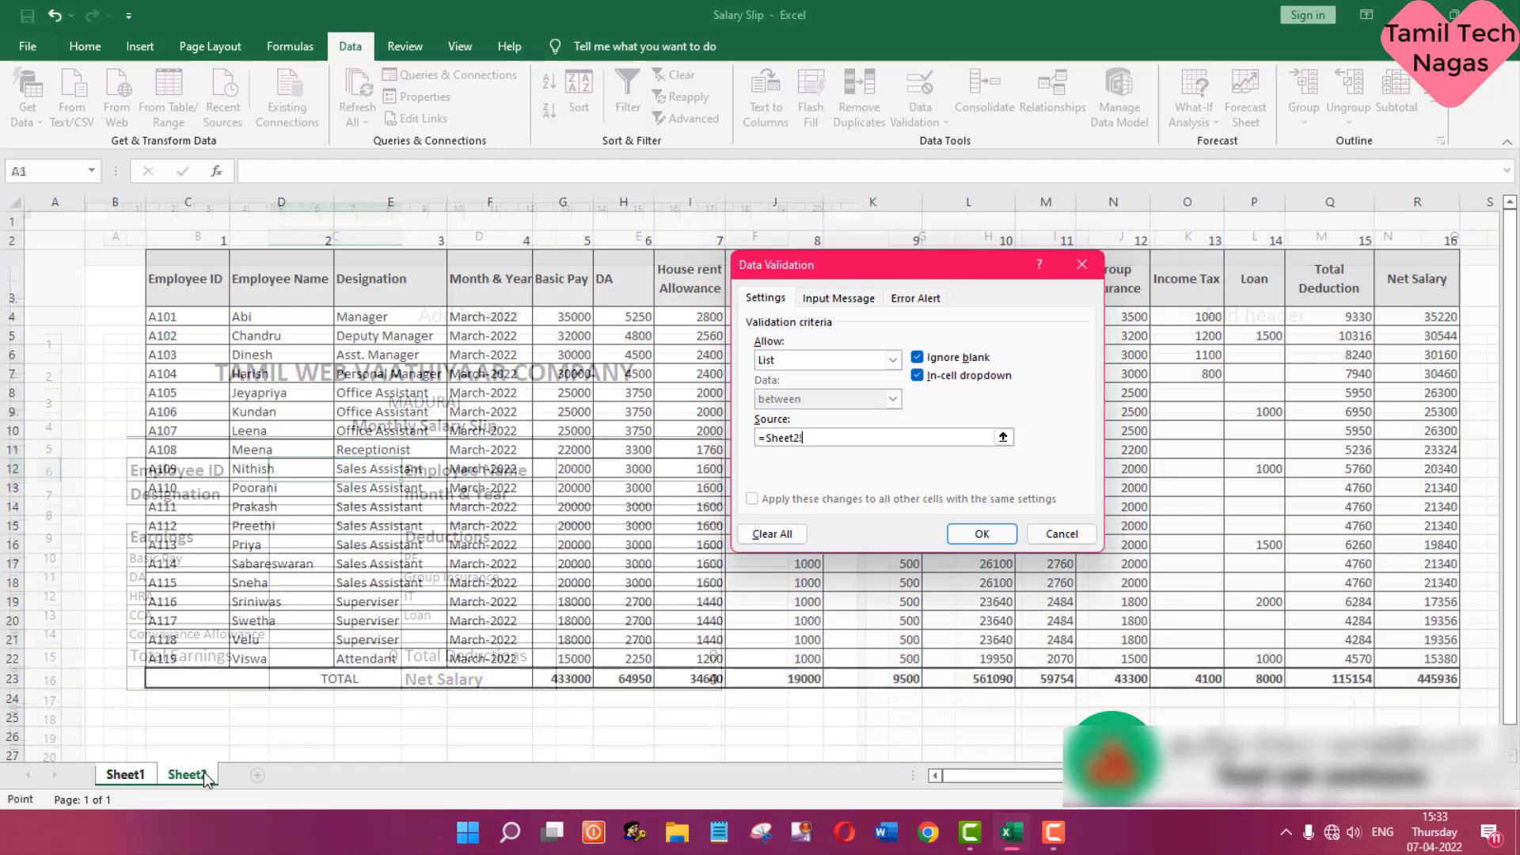
click(208, 316)
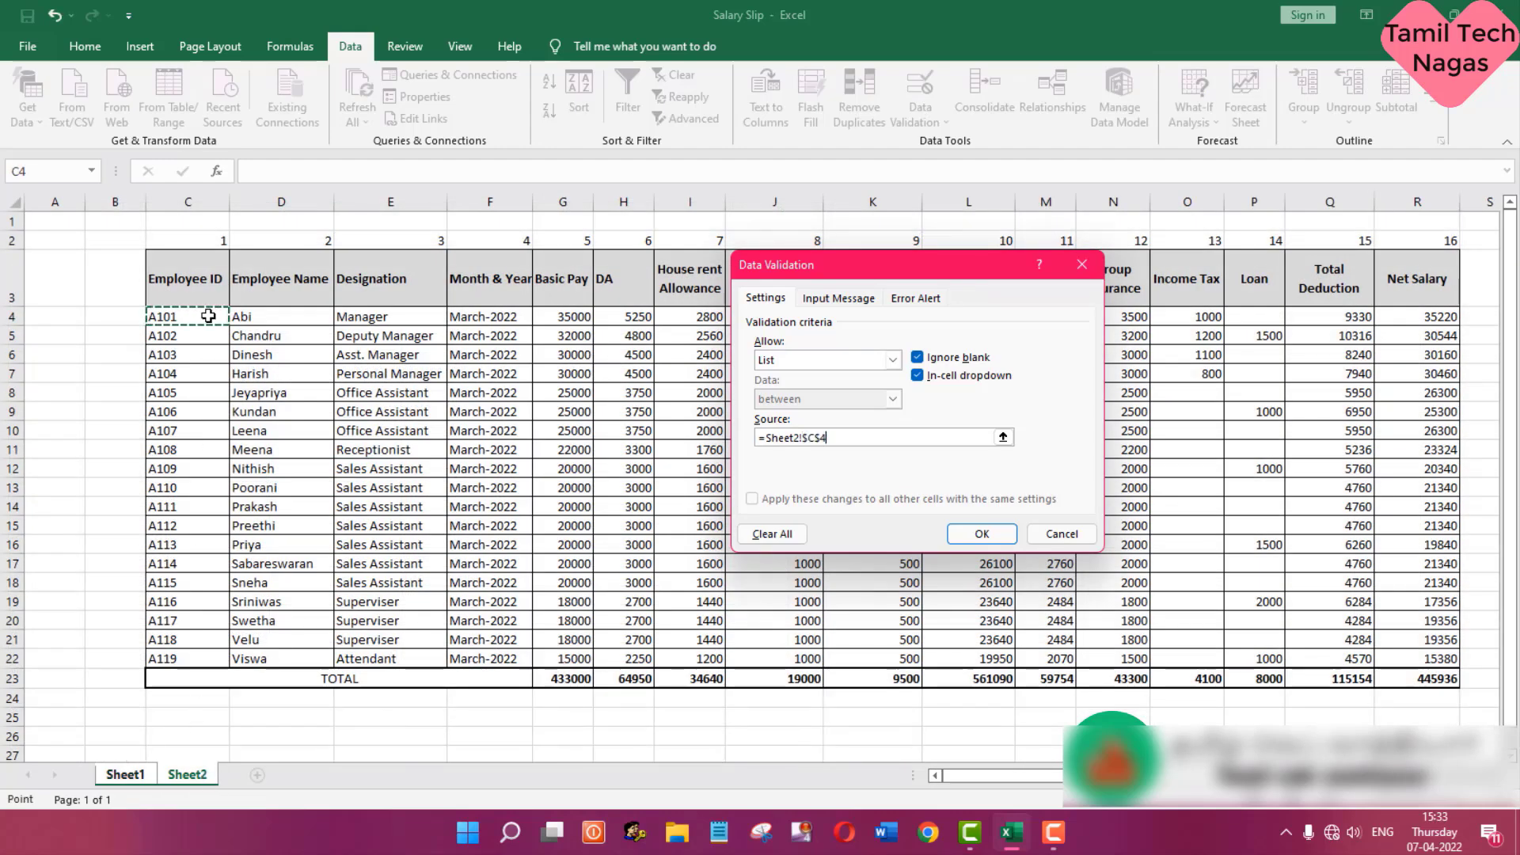
drag(208, 315, 194, 659)
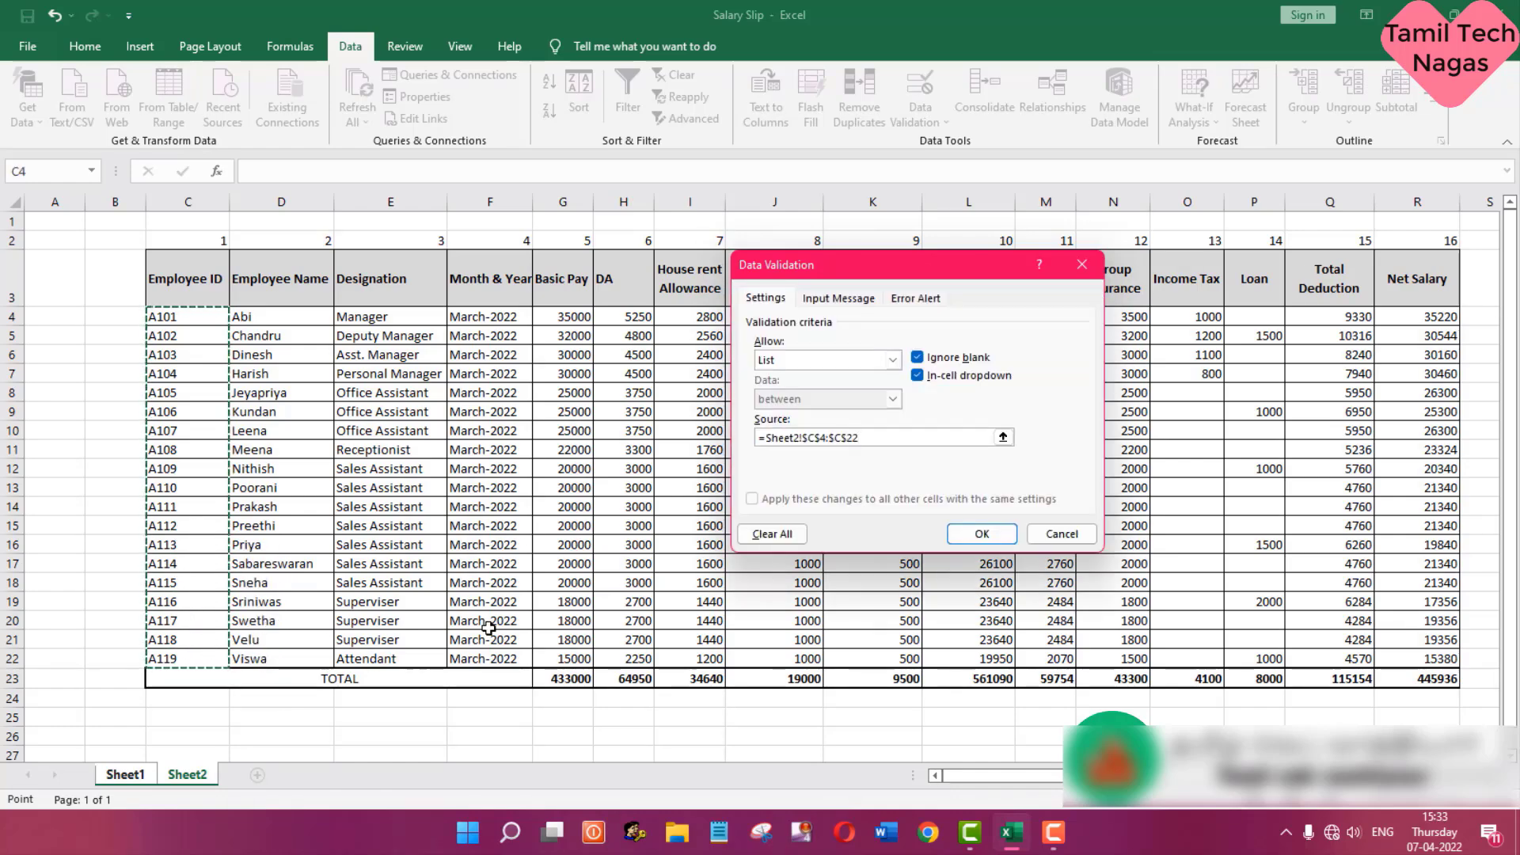
click(975, 534)
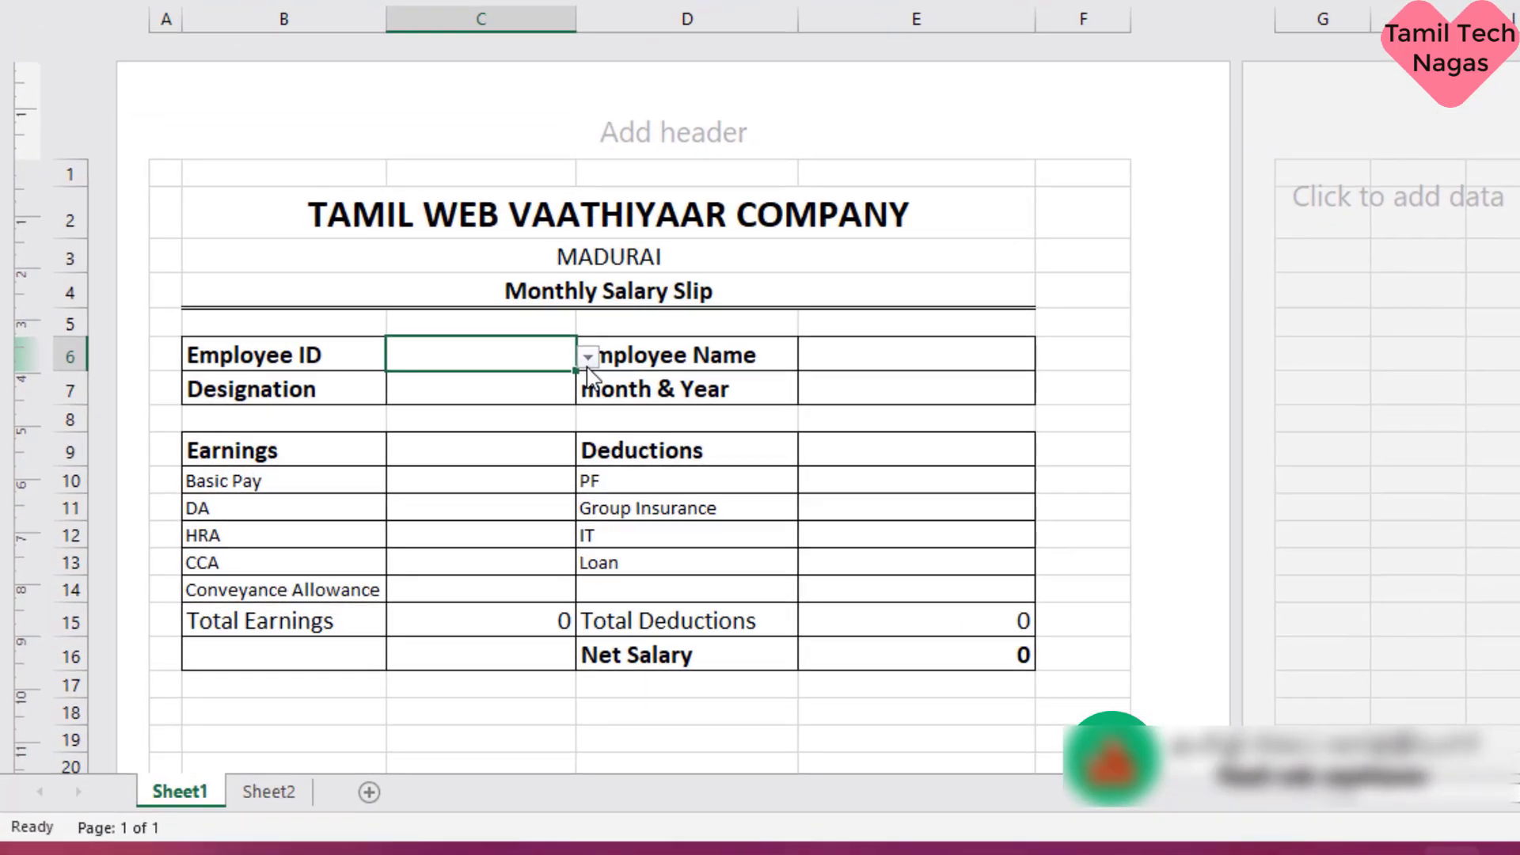
- Choose the first employee ID from the validation list in C6
click(588, 357)
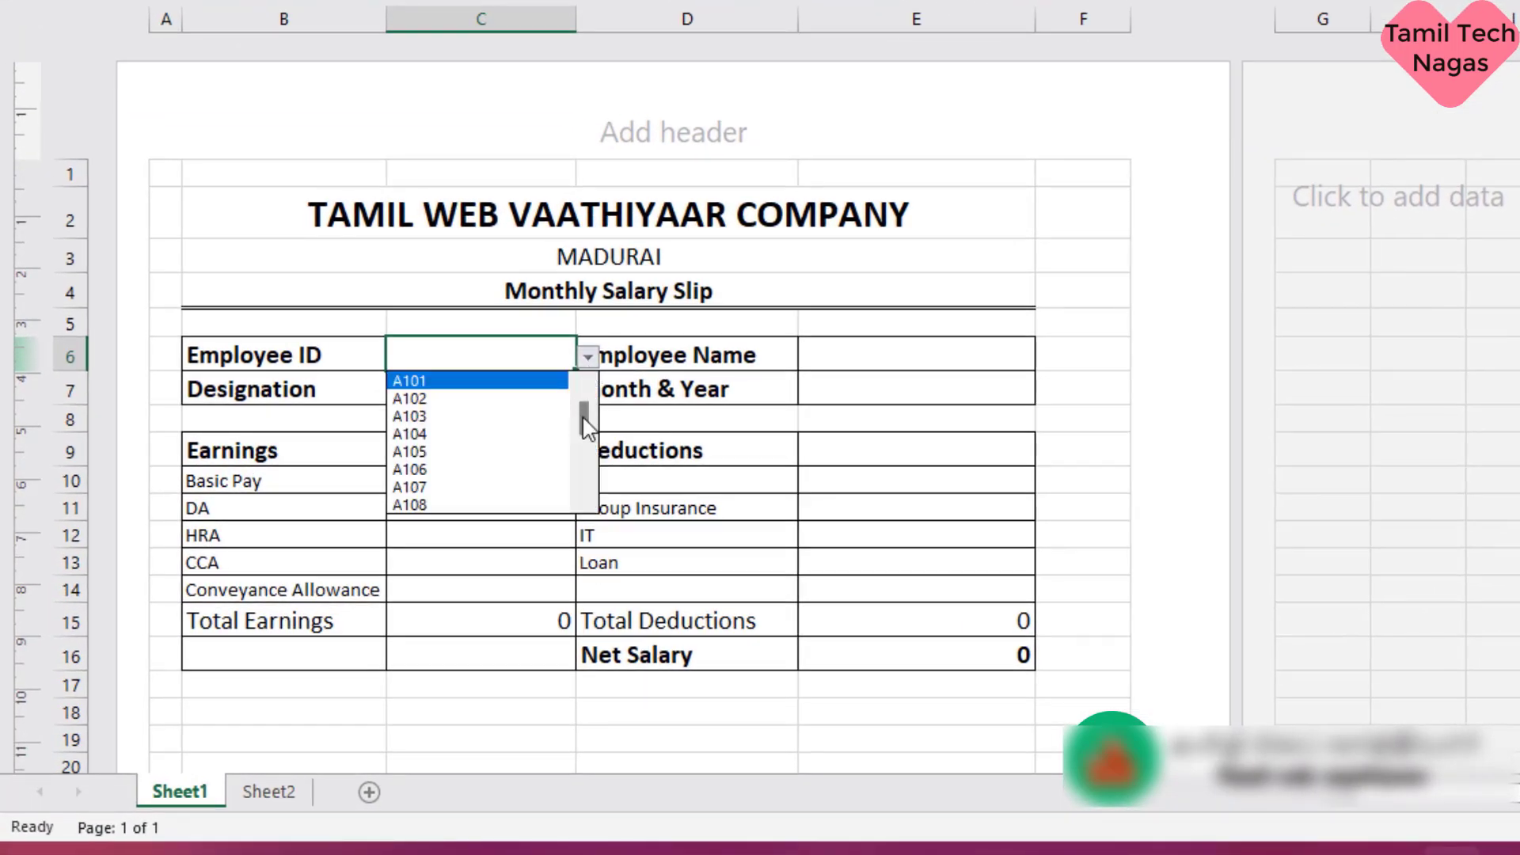
mouse_move(588, 428)
mouse_down()
mouse_move(587, 448)
mouse_move(587, 420)
mouse_up()
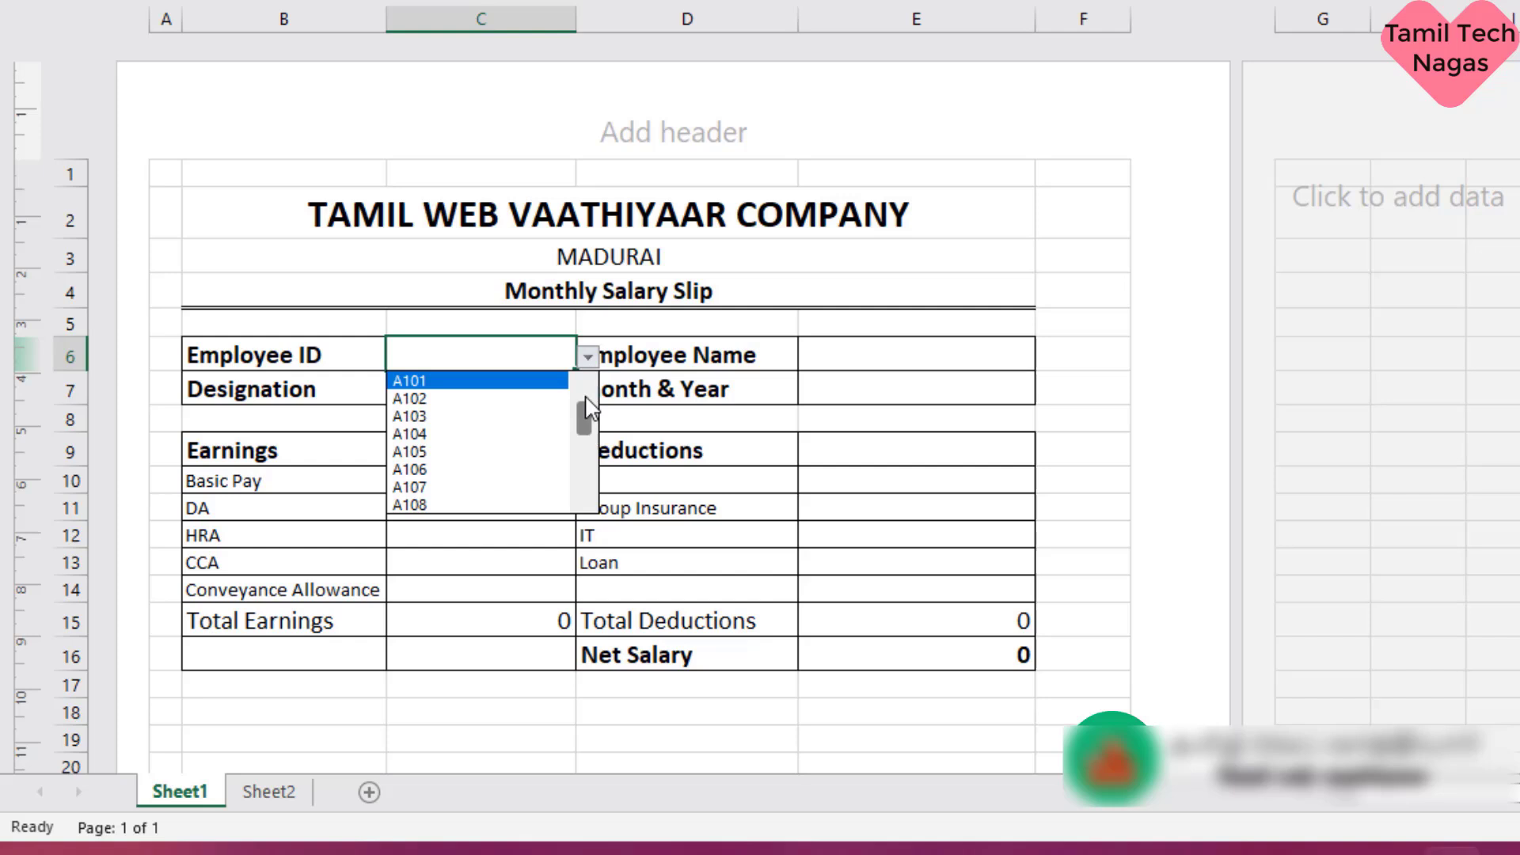
click(462, 384)
- Start a VLOOKUP formula in the Employee Name cell E6 with the Employee ID cell C6 as the lookup value
key(Tab)
key(Tab)
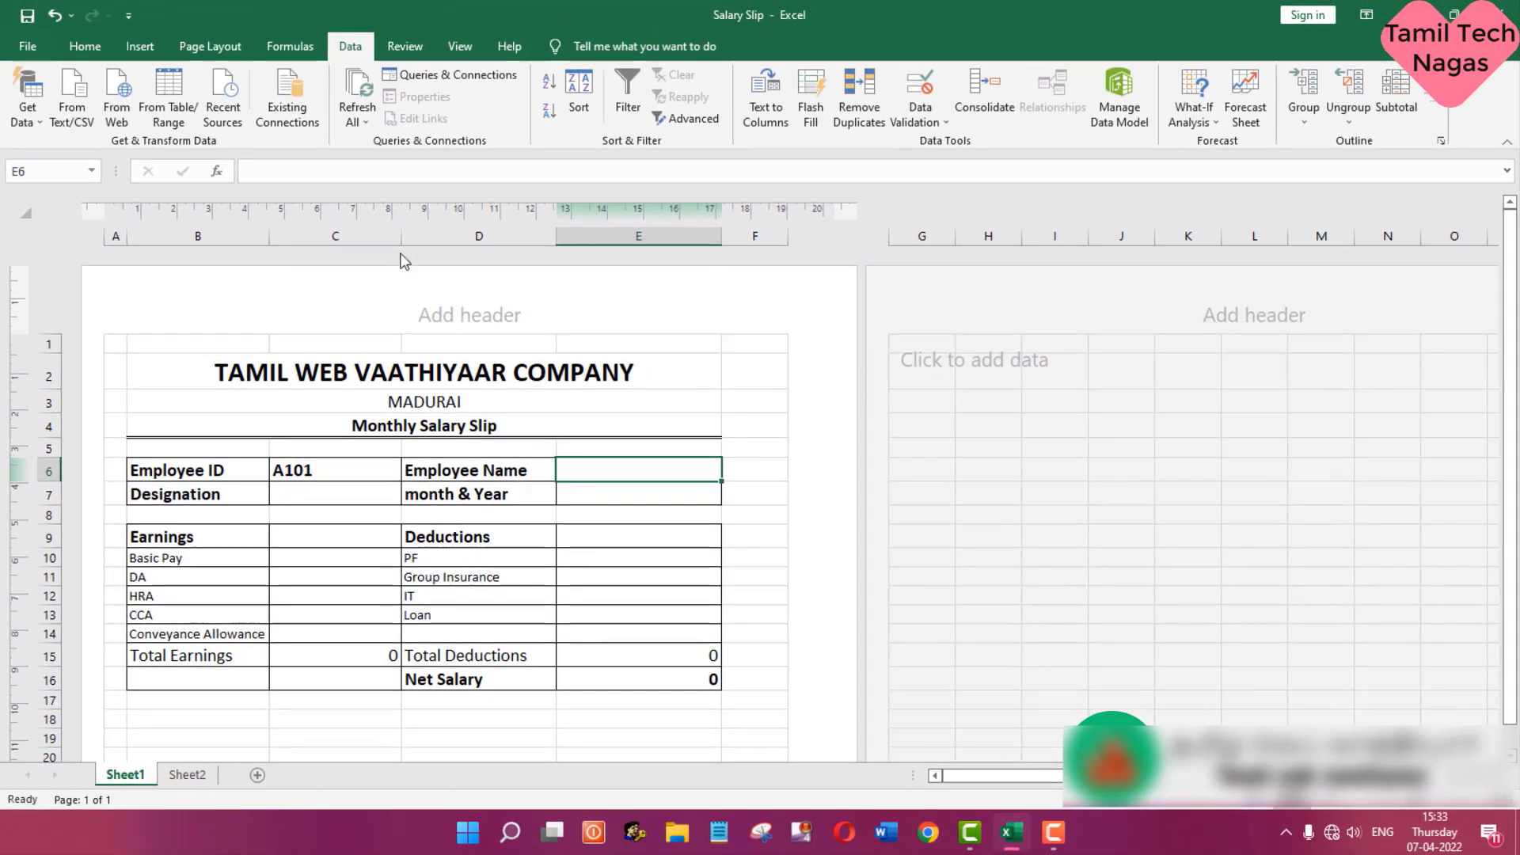
text(=vloo)
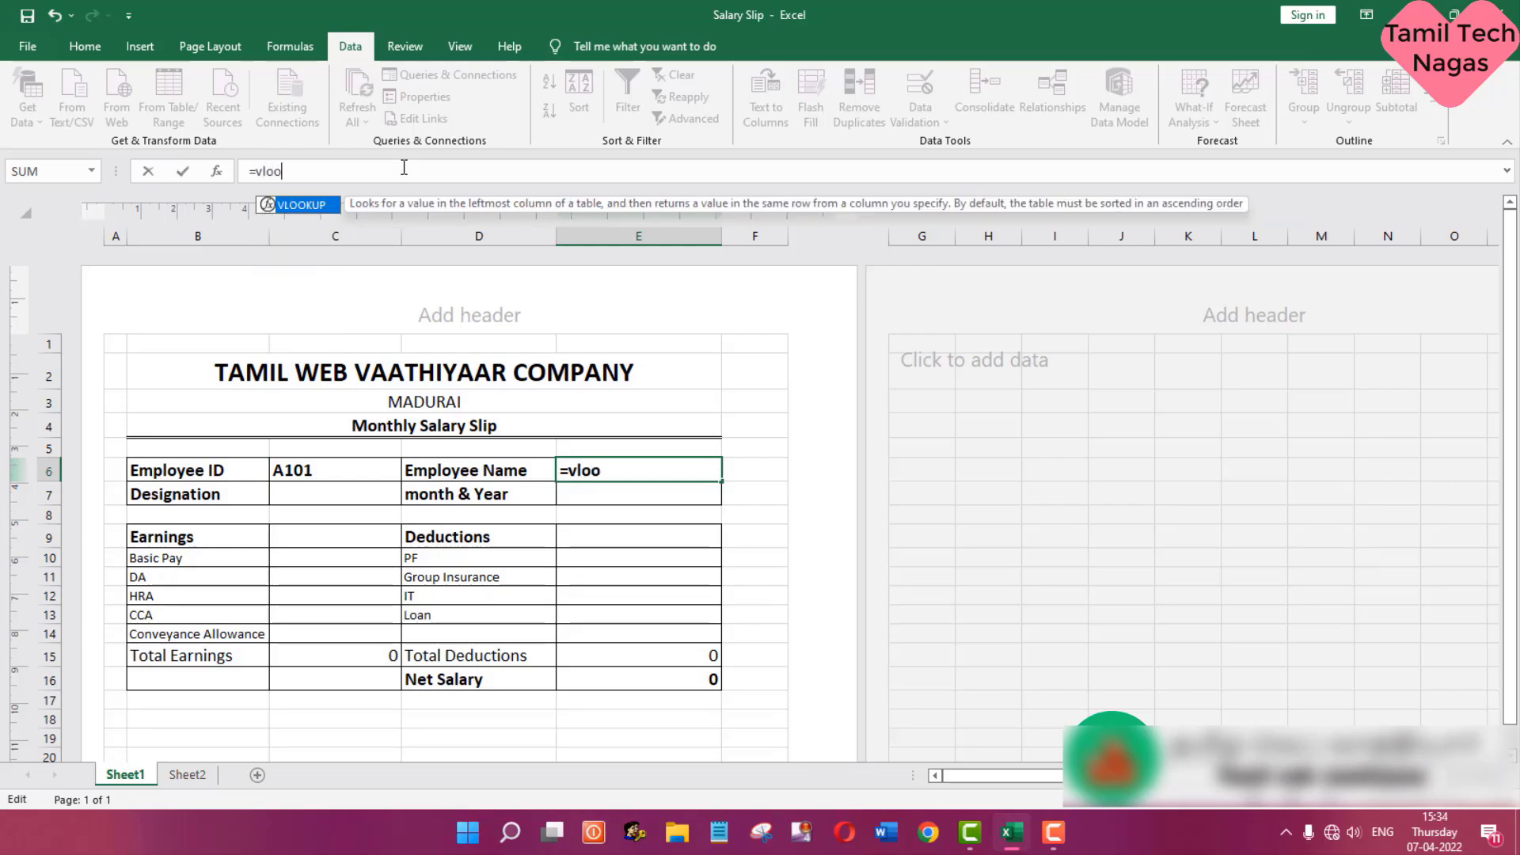
text(kup)
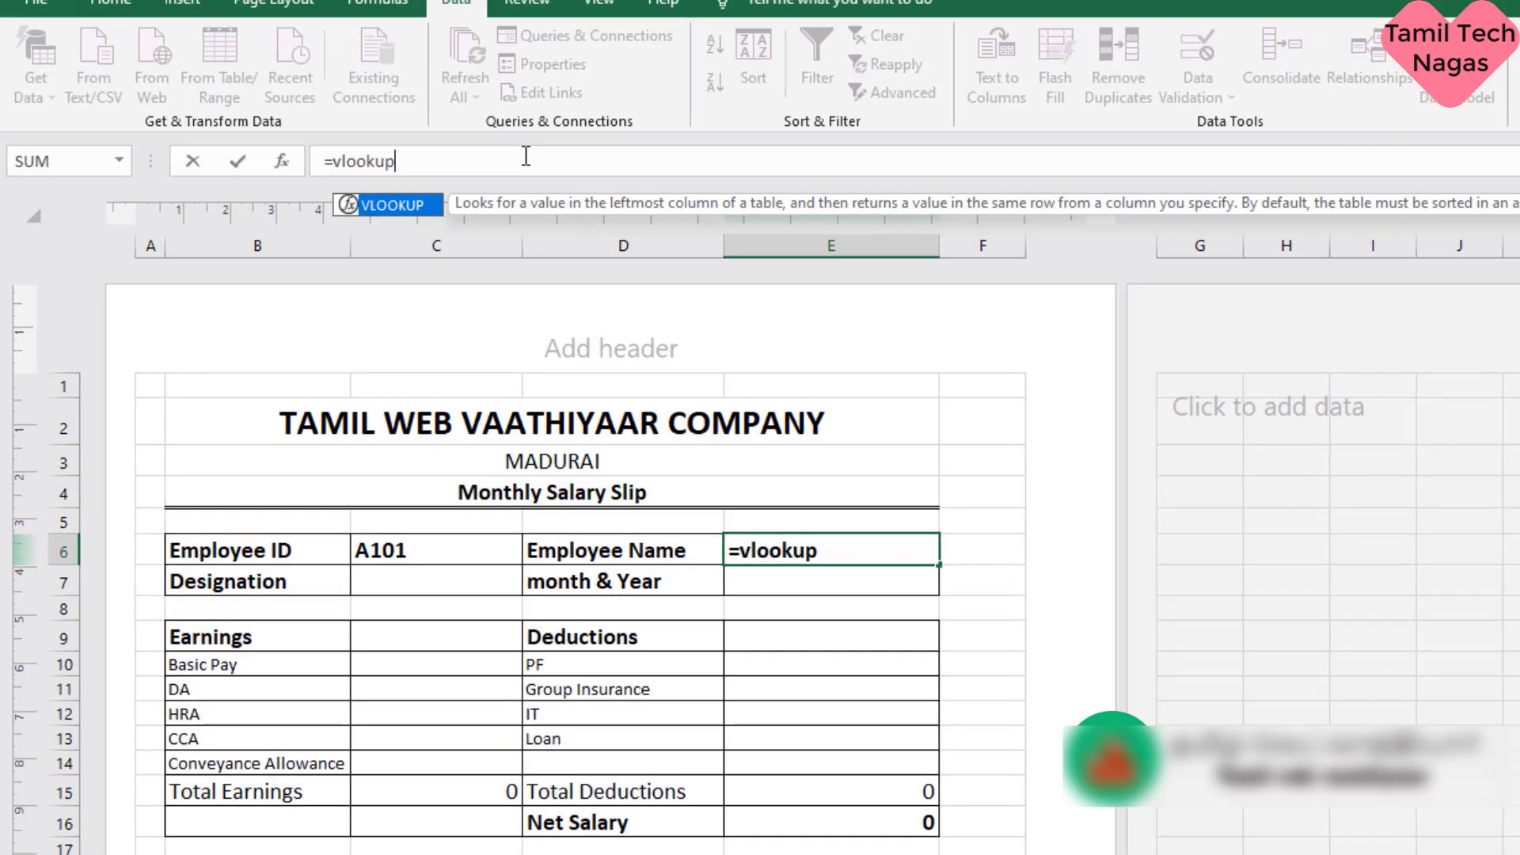
text(()
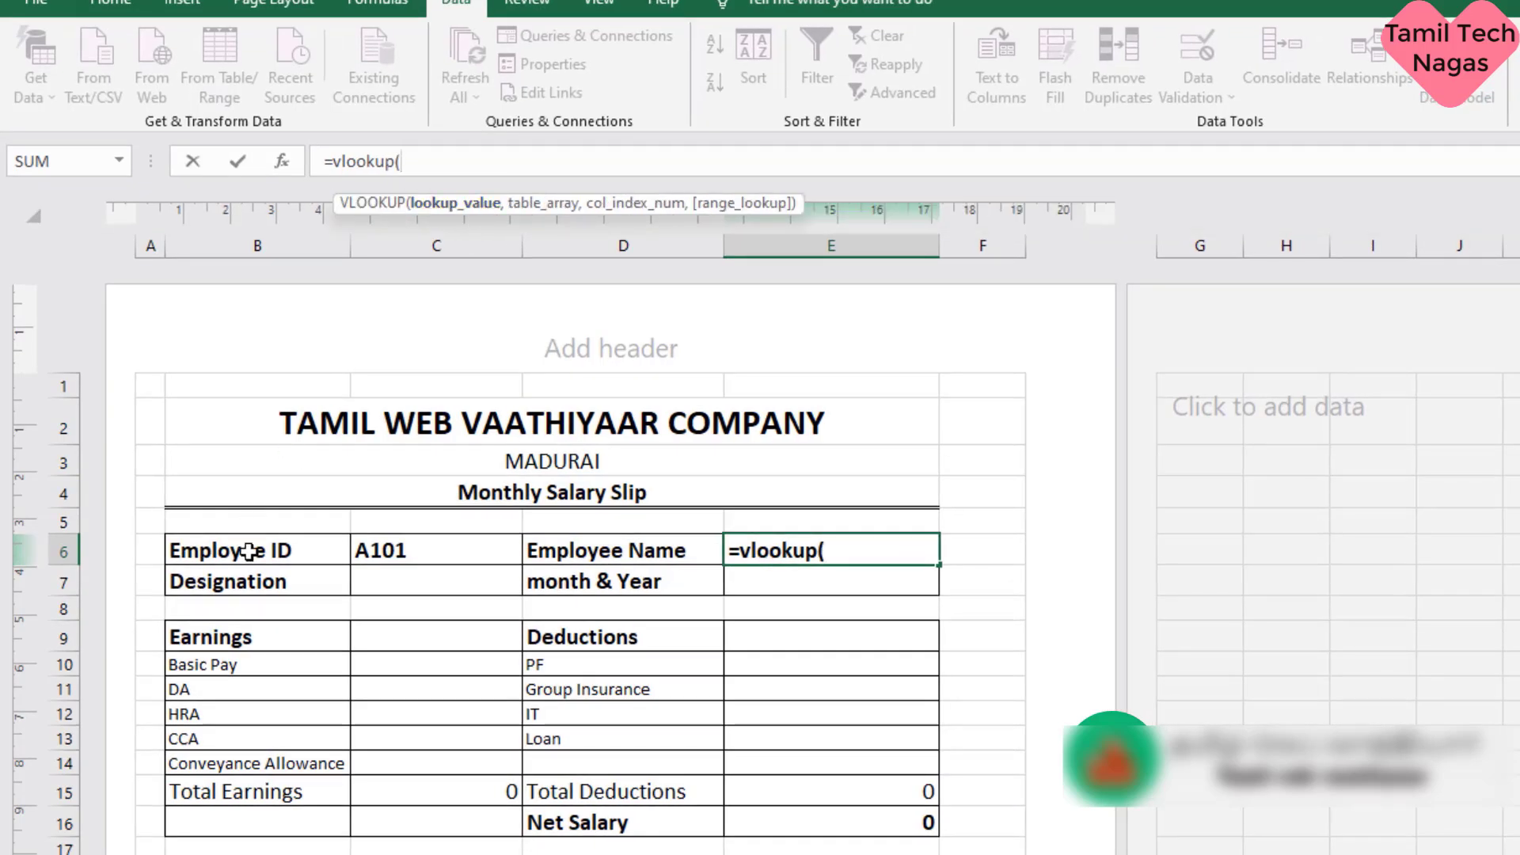
click(440, 552)
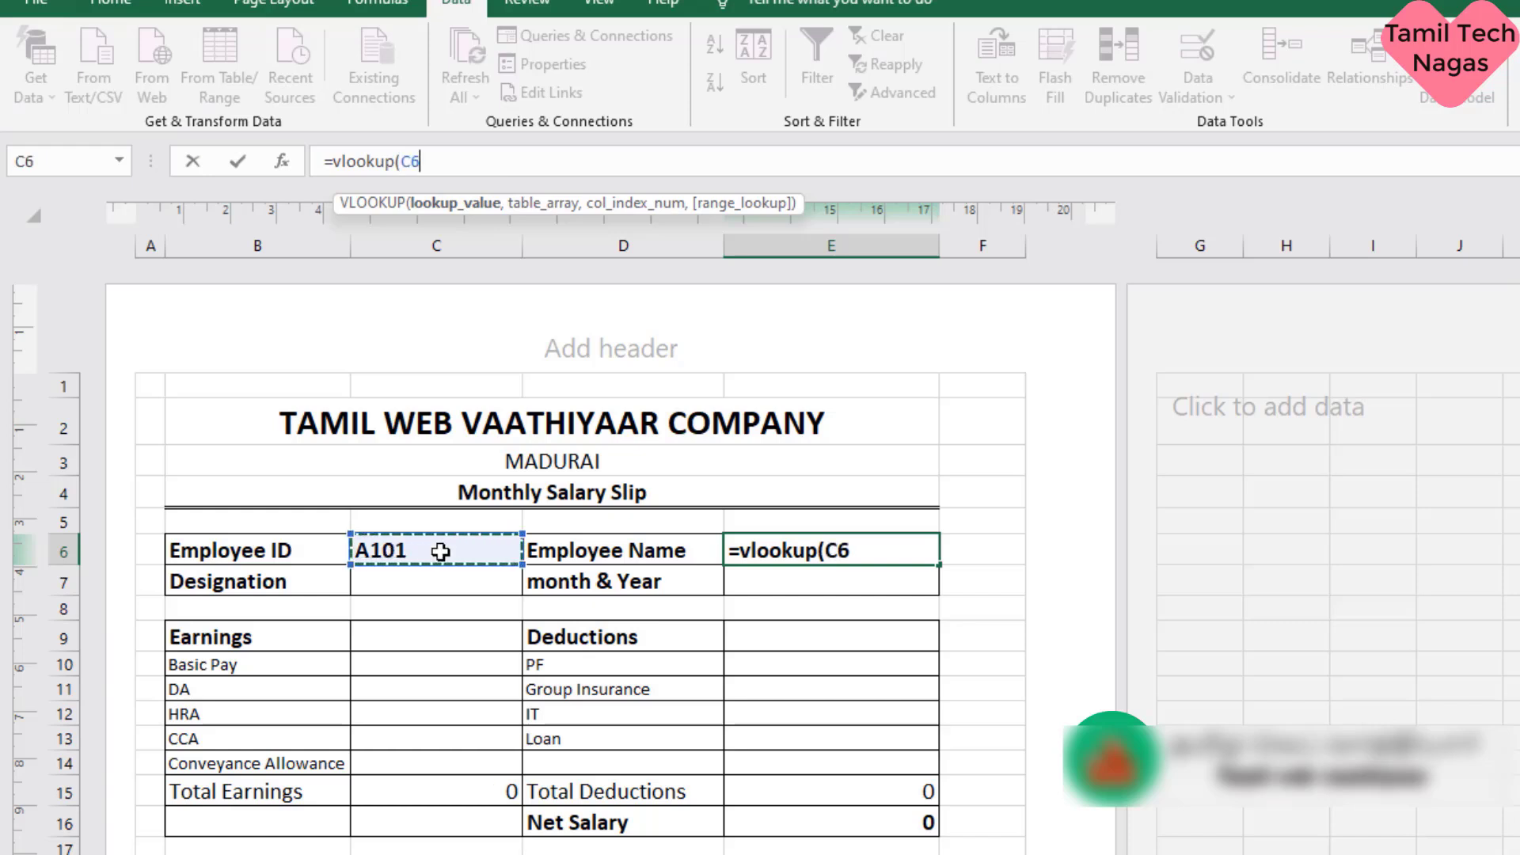
text(,)
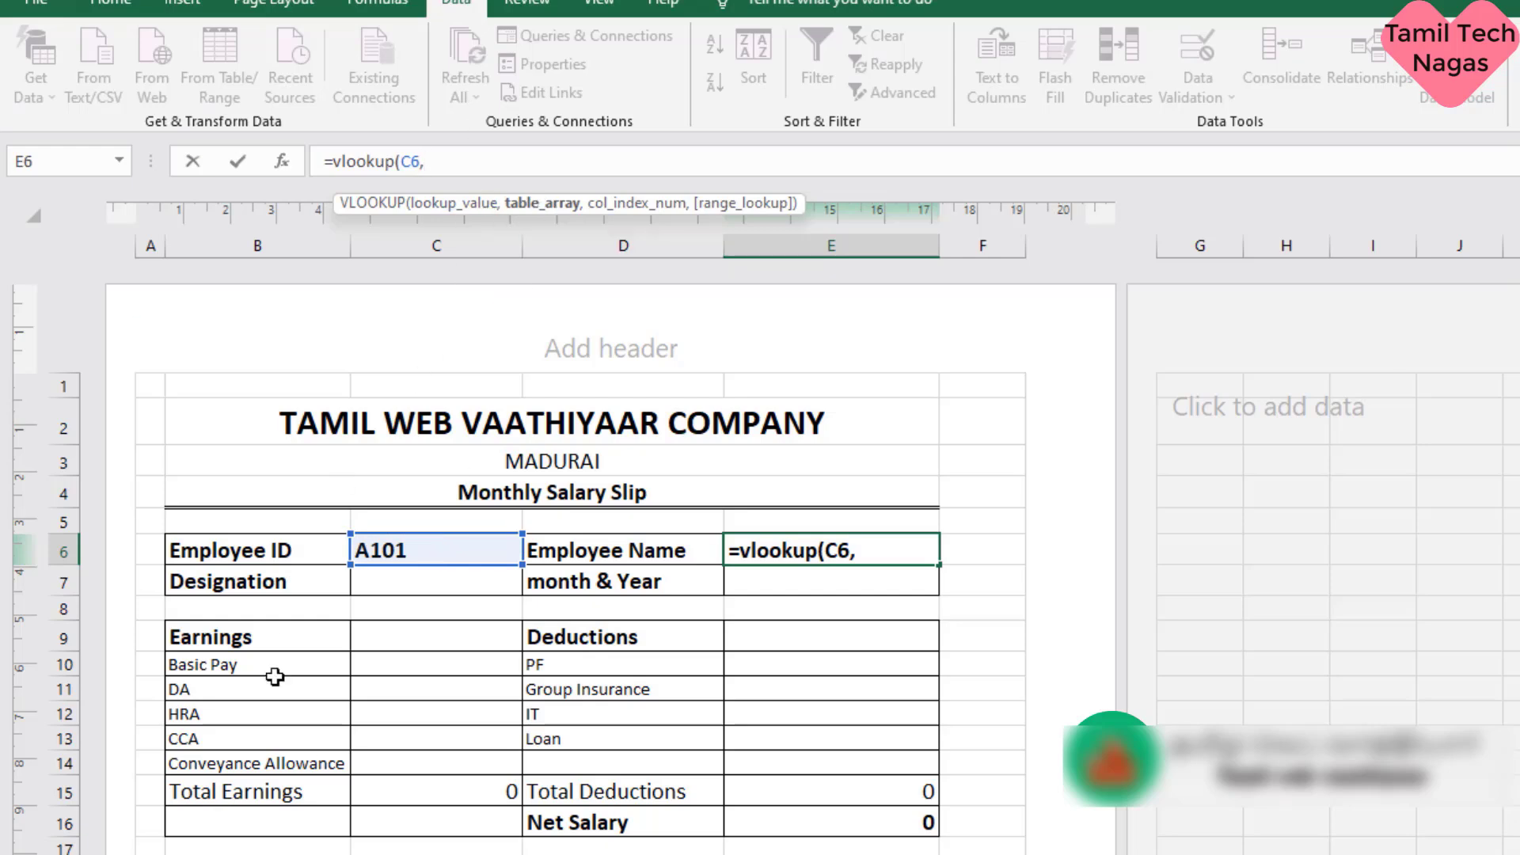
- Complete the VLOOKUP with the table range Sheet2!C4:R22, column index 2 and FALSE for an exact match
click(251, 854)
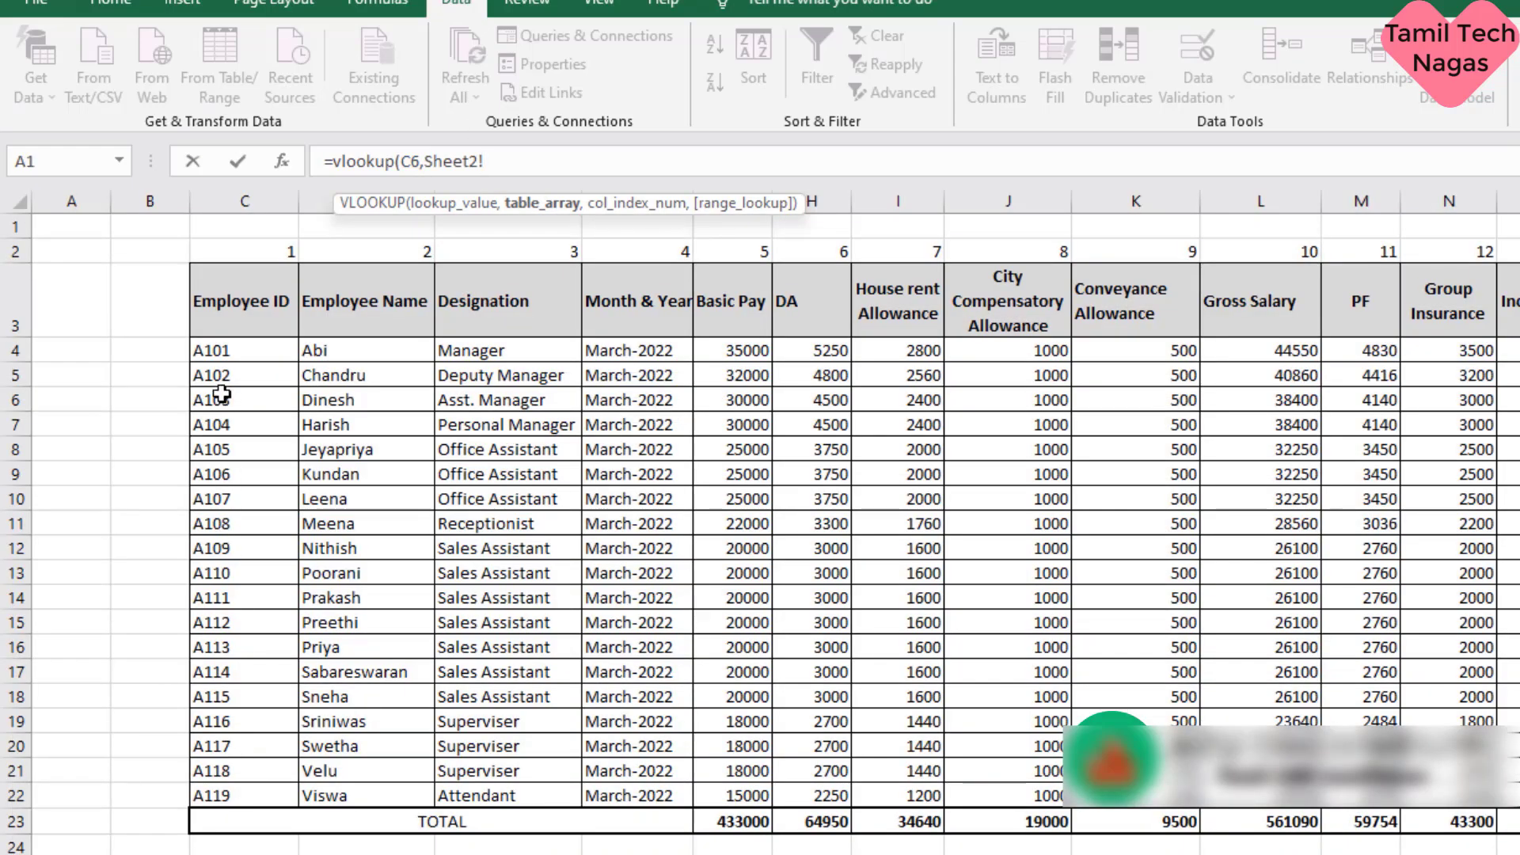
drag(231, 354, 1110, 646)
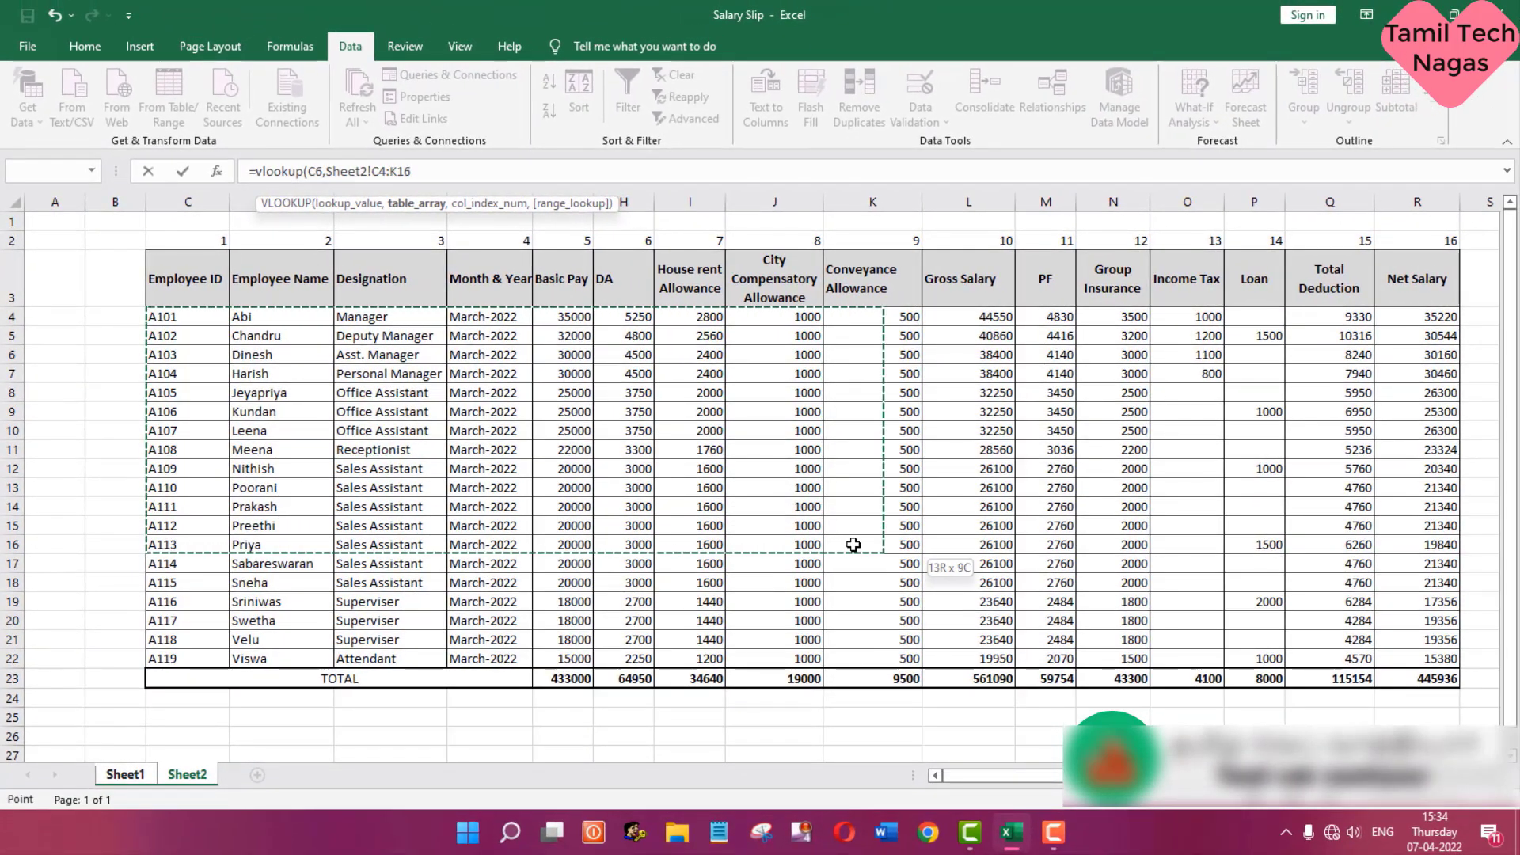
drag(854, 544, 1425, 658)
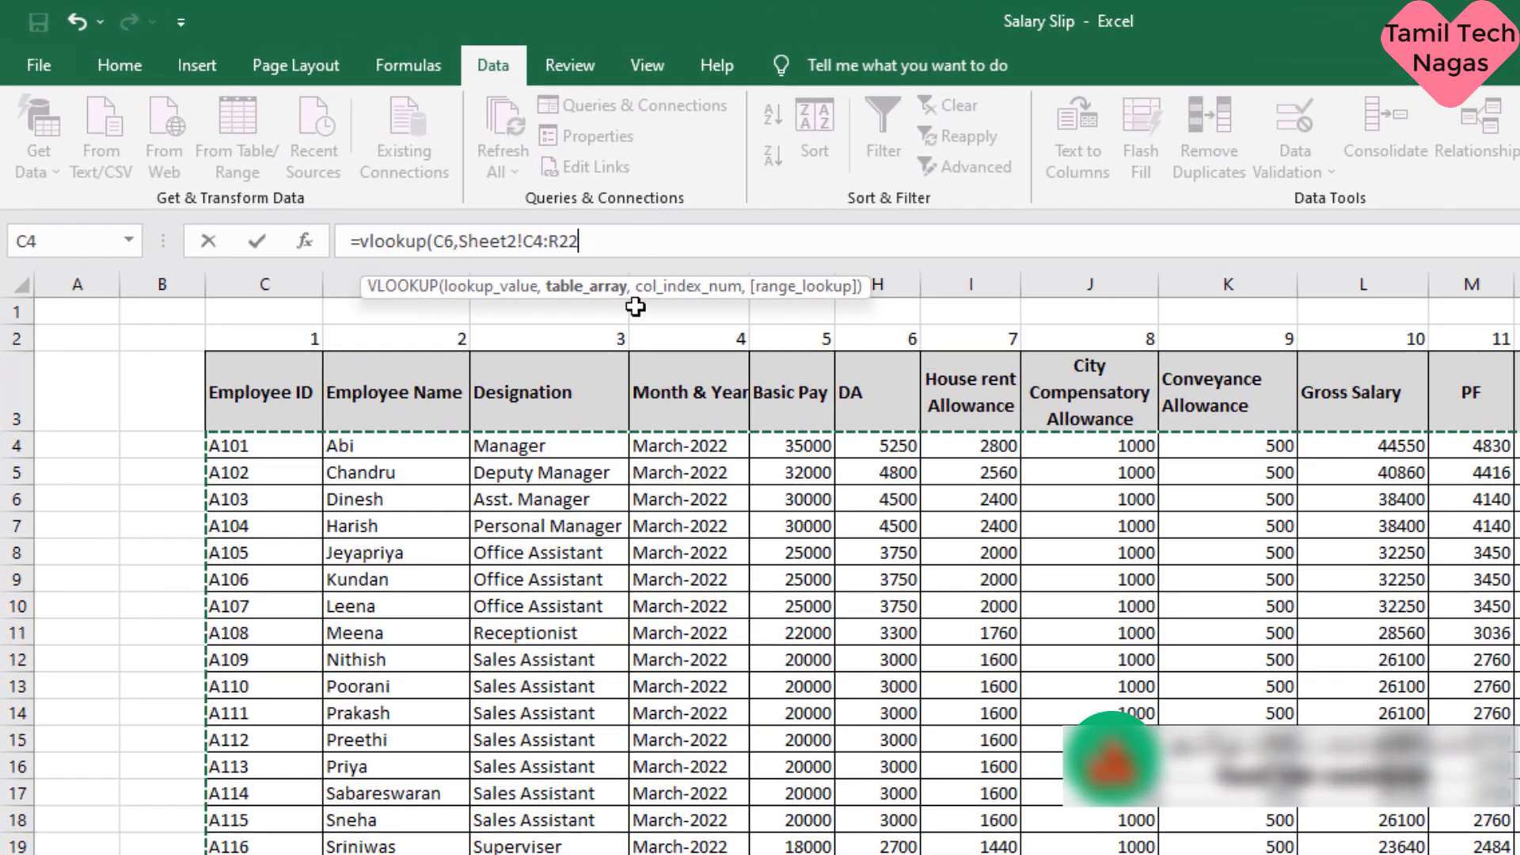
text(,2)
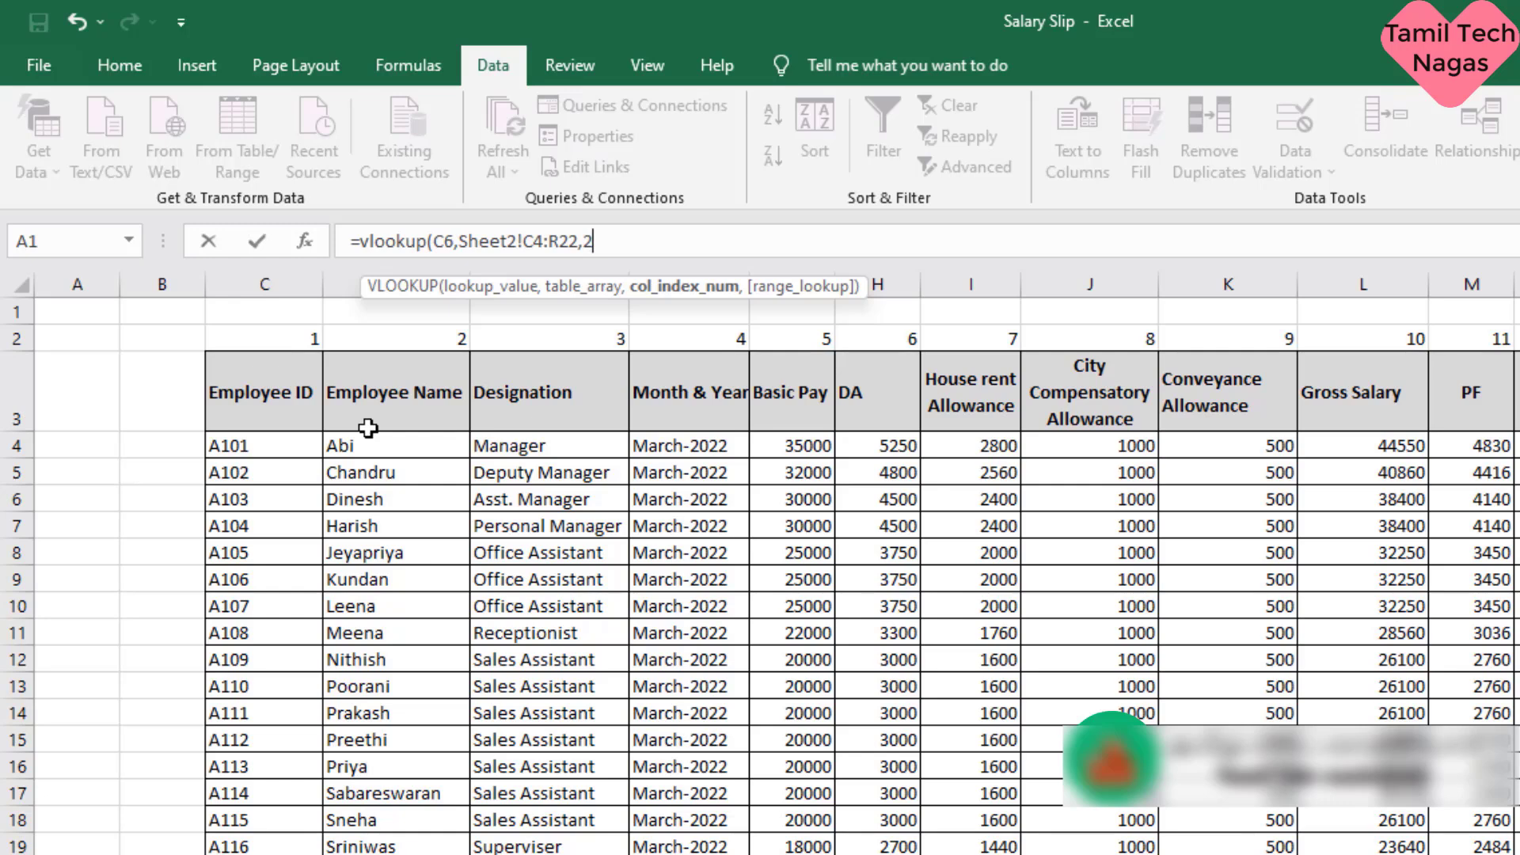
text(,)
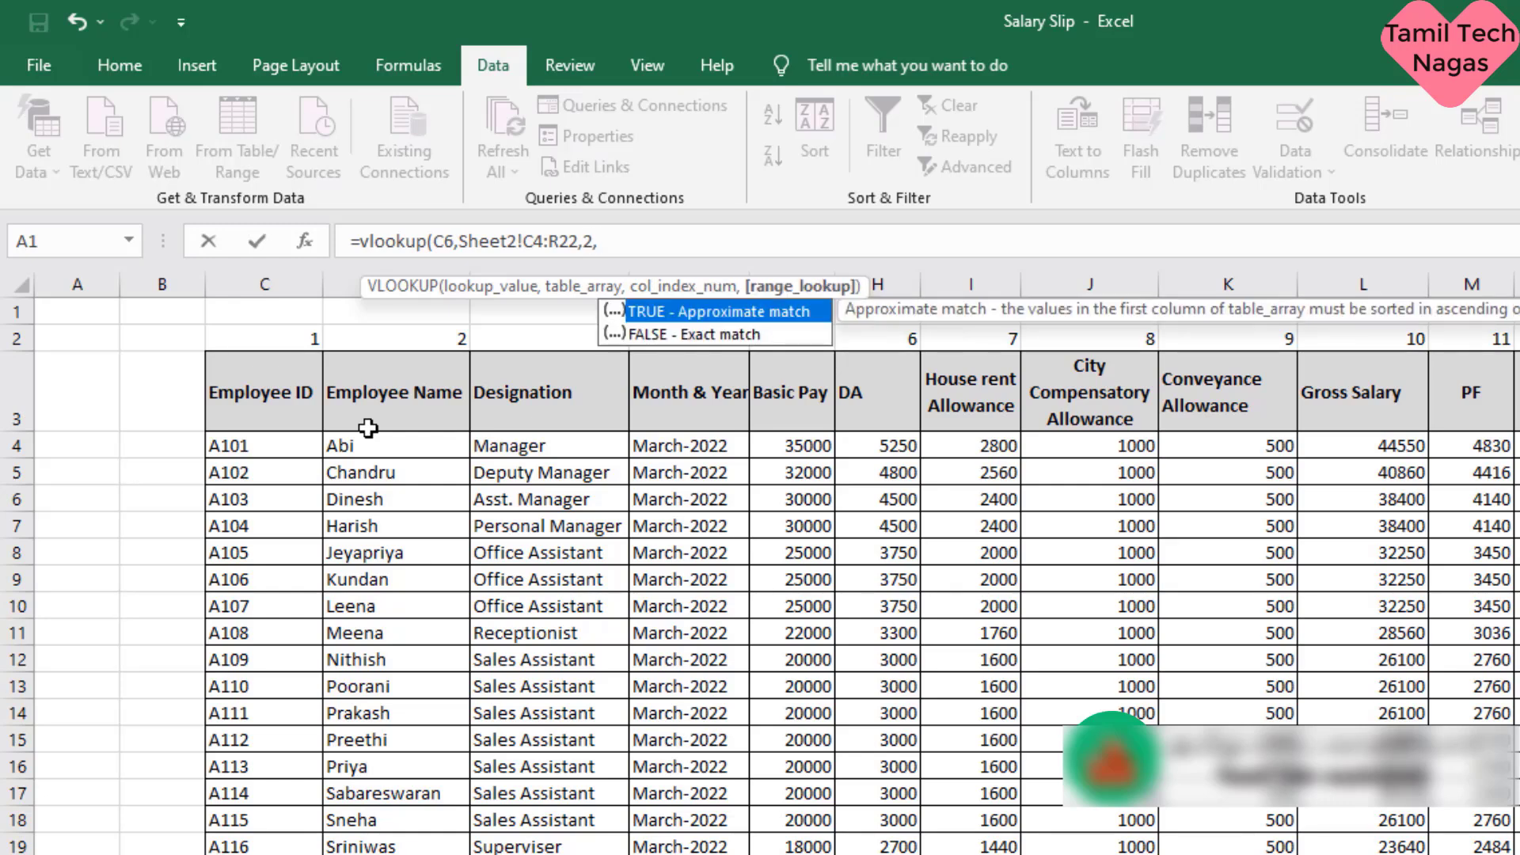
double_click(729, 335)
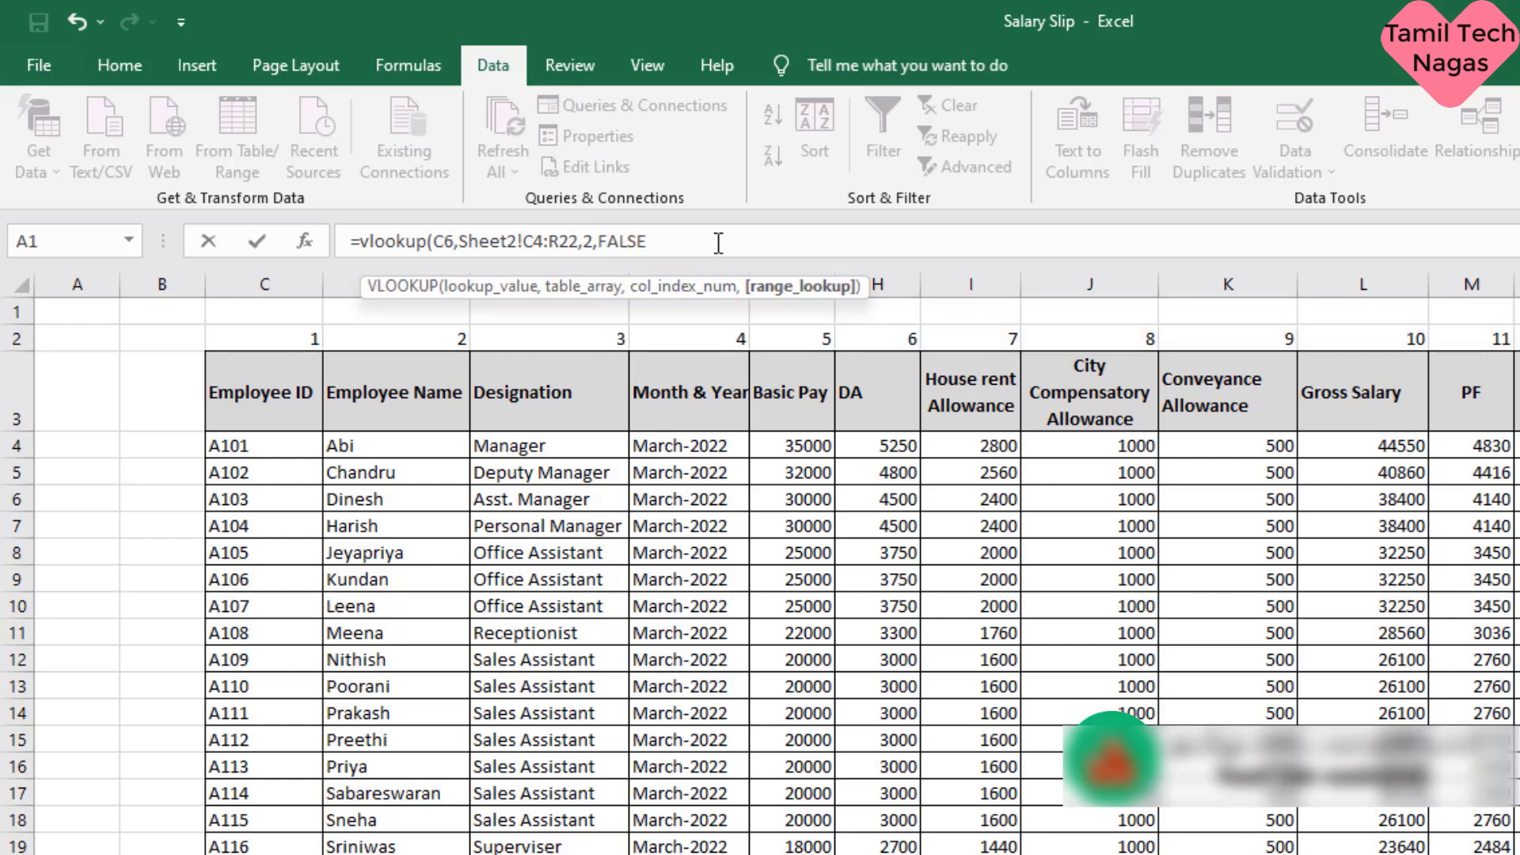
text())
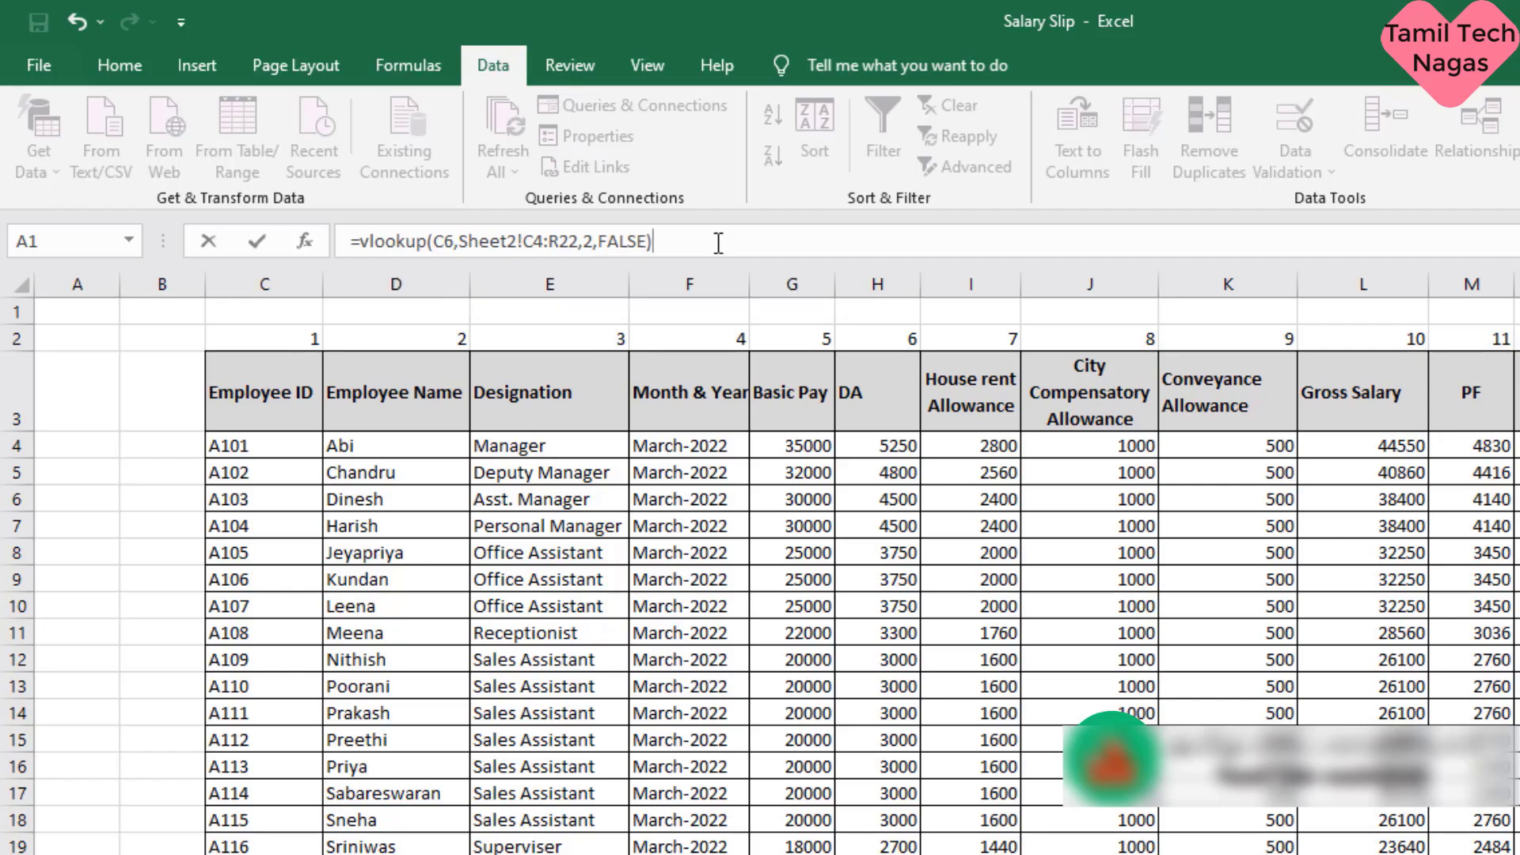
key(Return)
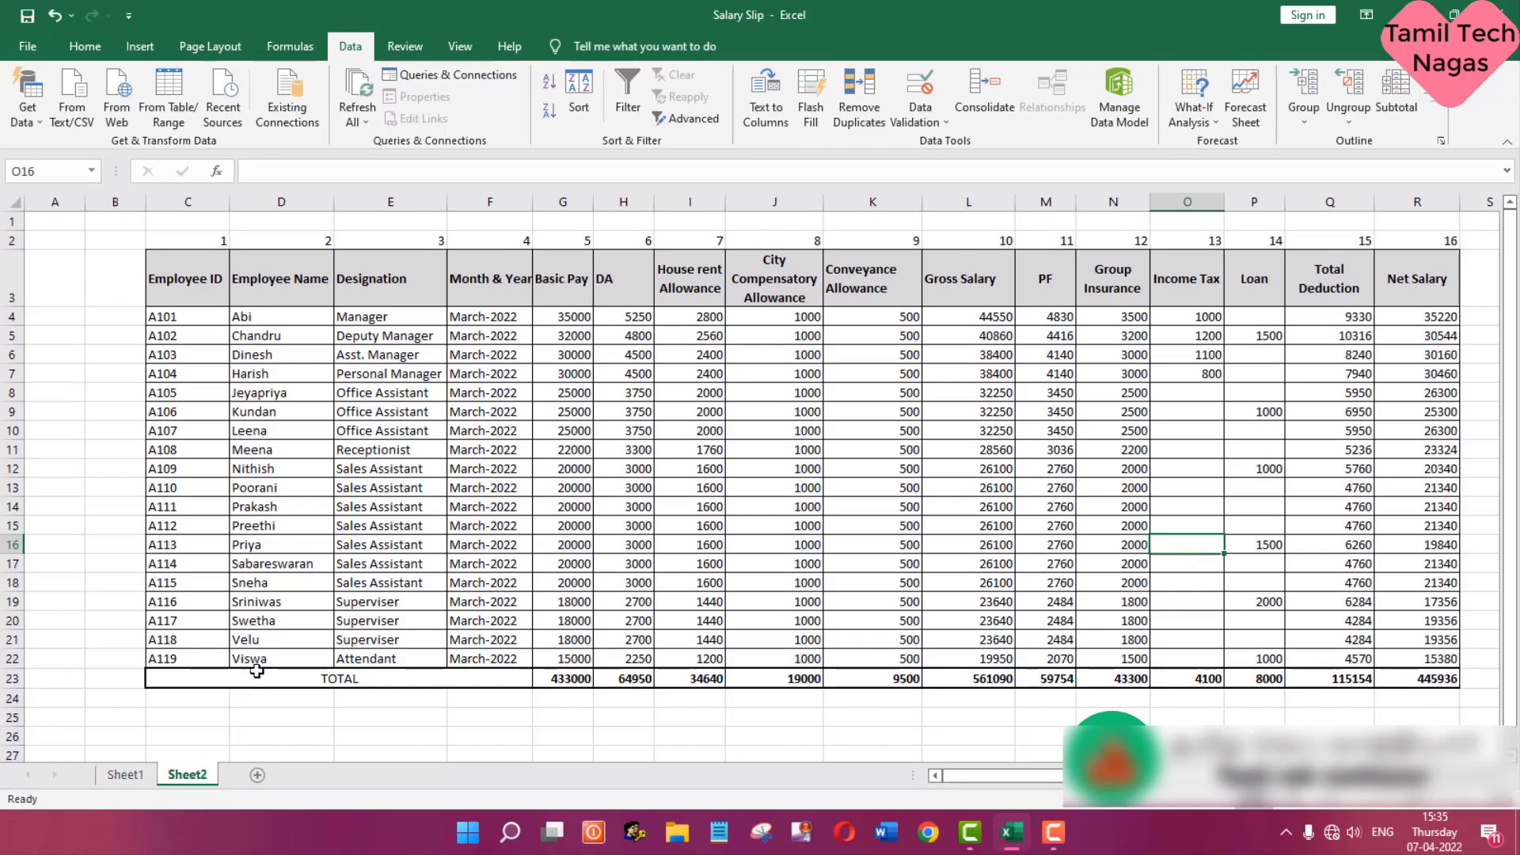
- Return to Sheet1 and choose the last employee ID from the validation list in C6
click(125, 774)
click(391, 467)
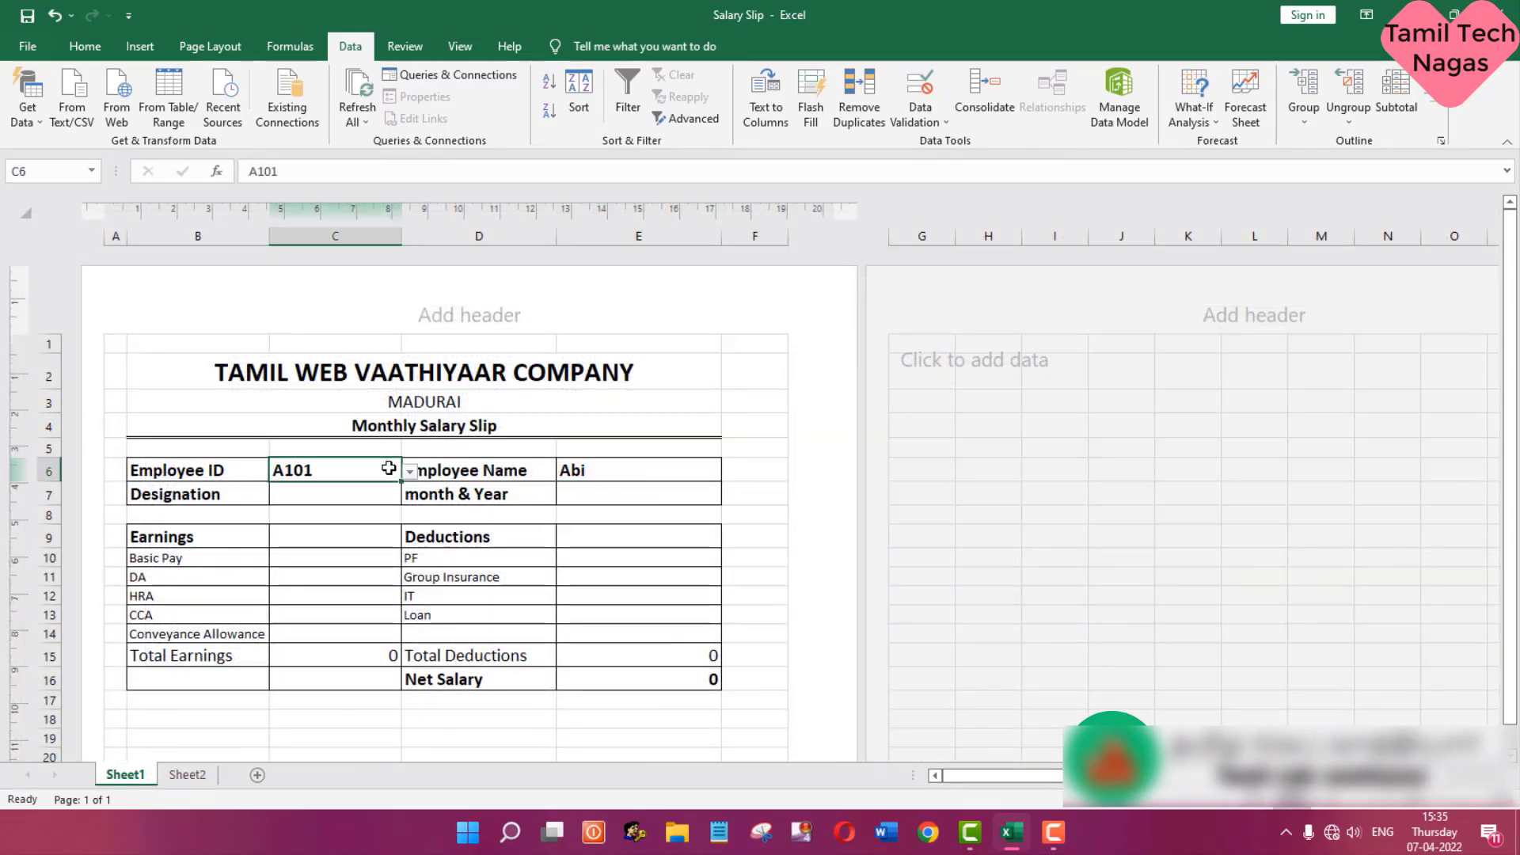
click(409, 473)
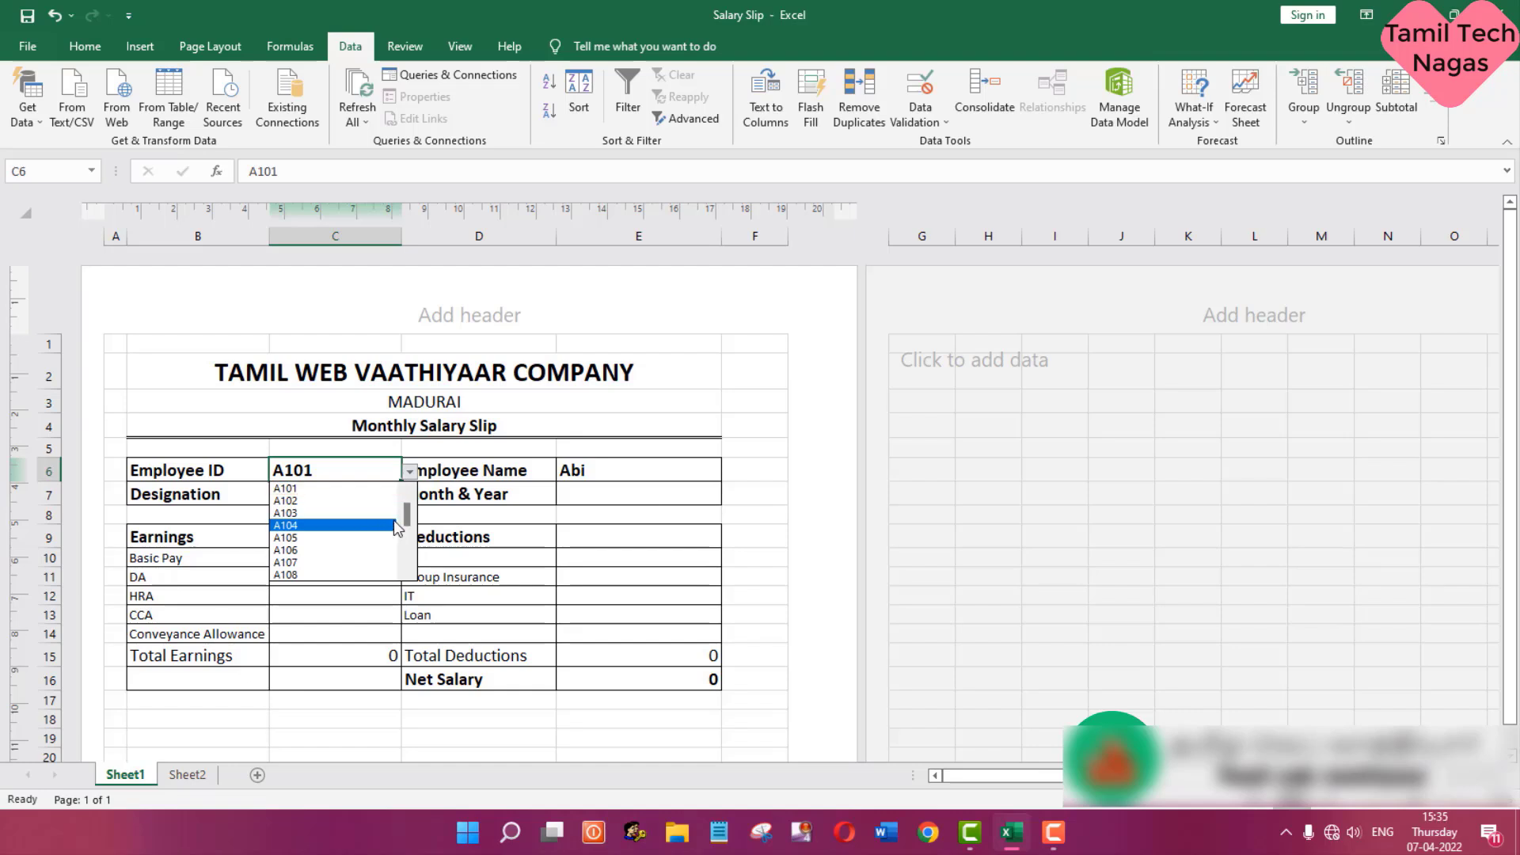
drag(409, 515, 406, 547)
click(406, 546)
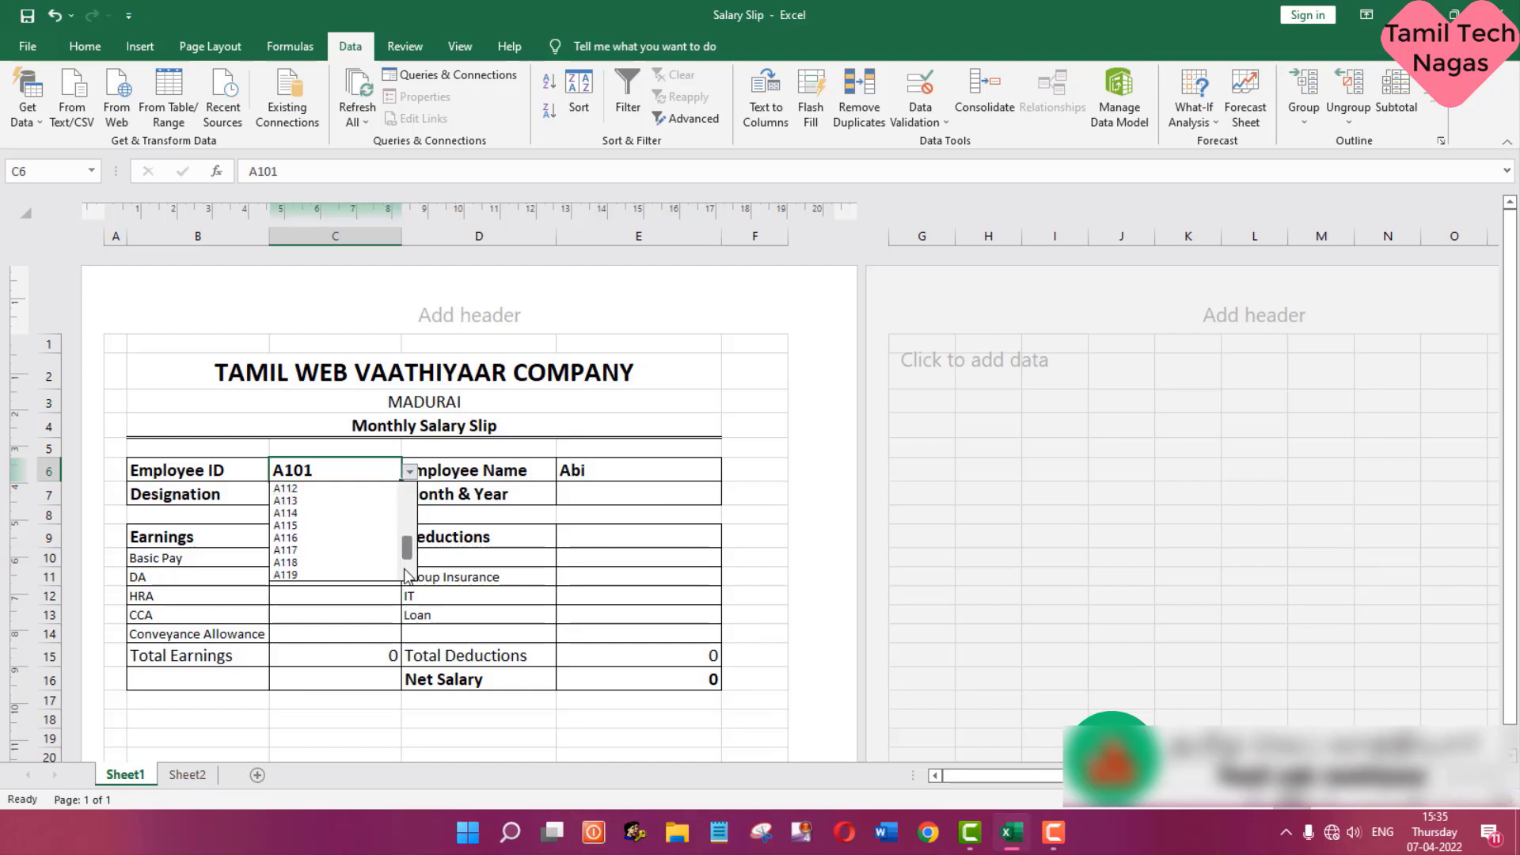
click(320, 576)
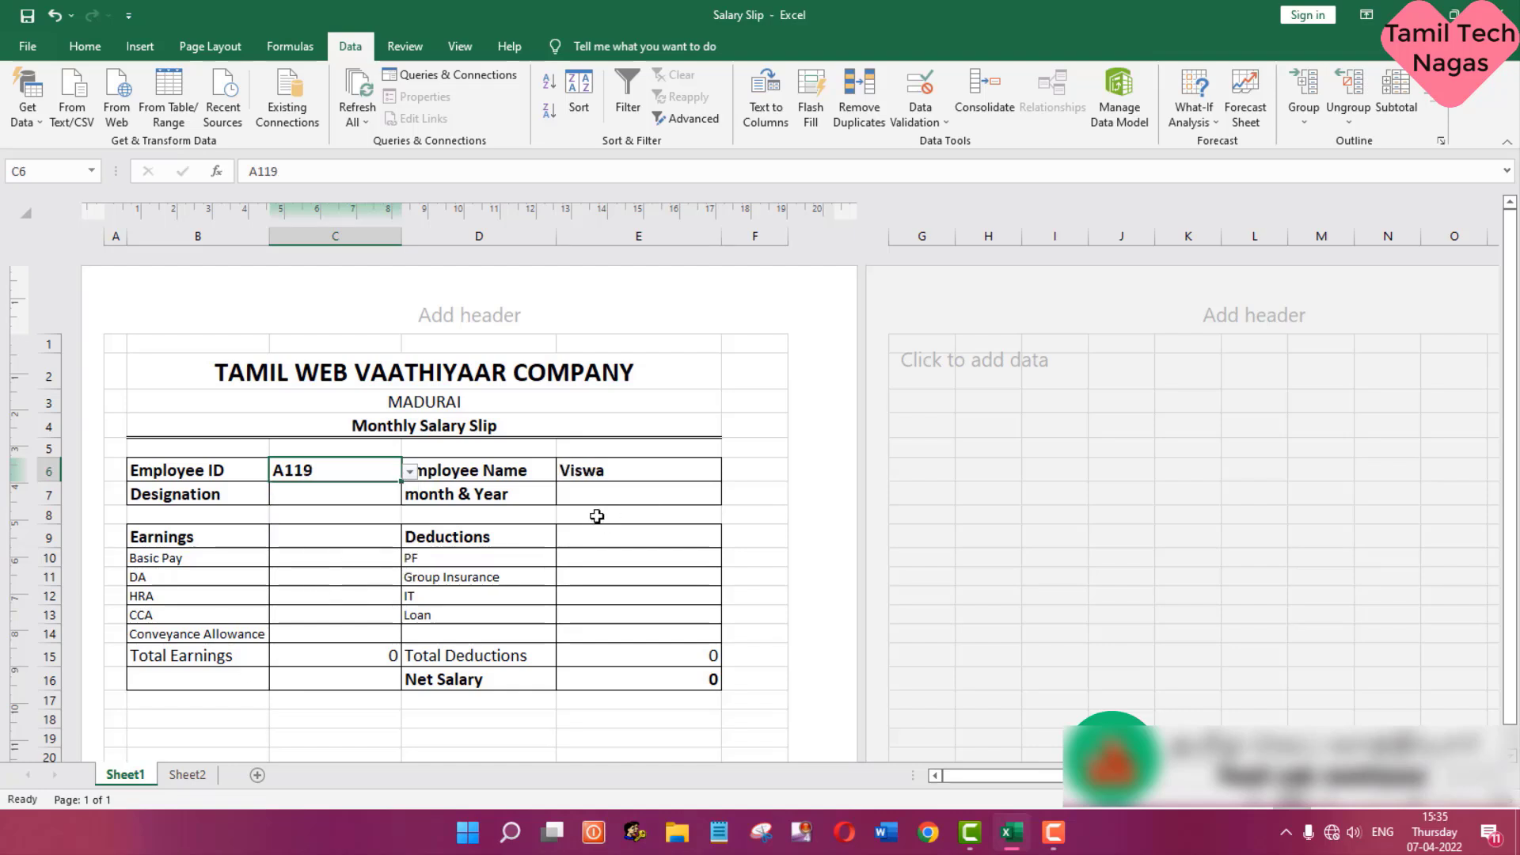
- Copy the full text of the VLOOKUP formula in the Employee Name cell E6
click(380, 495)
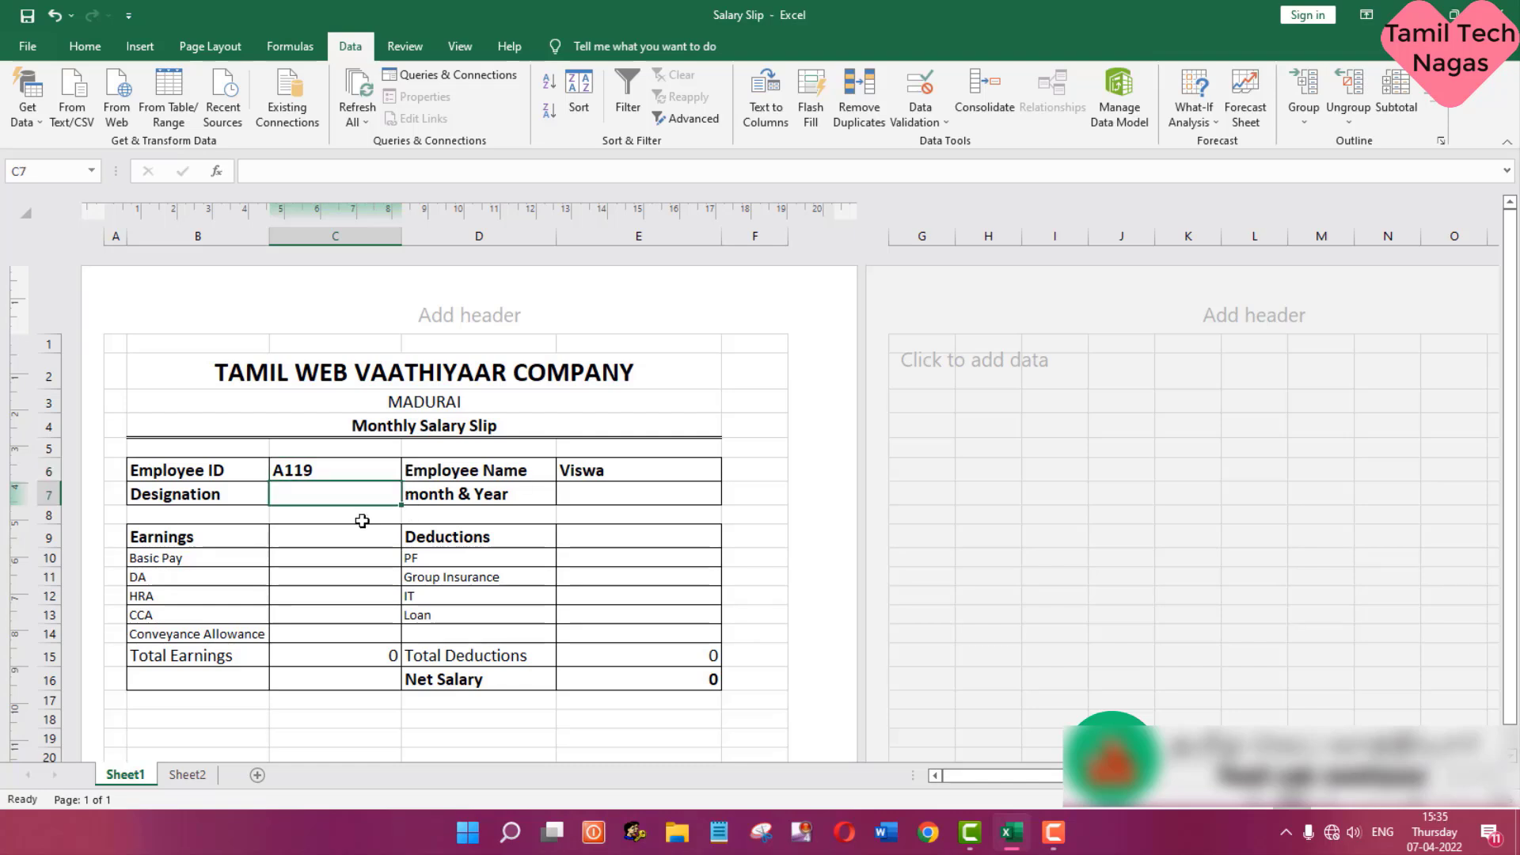
click(655, 472)
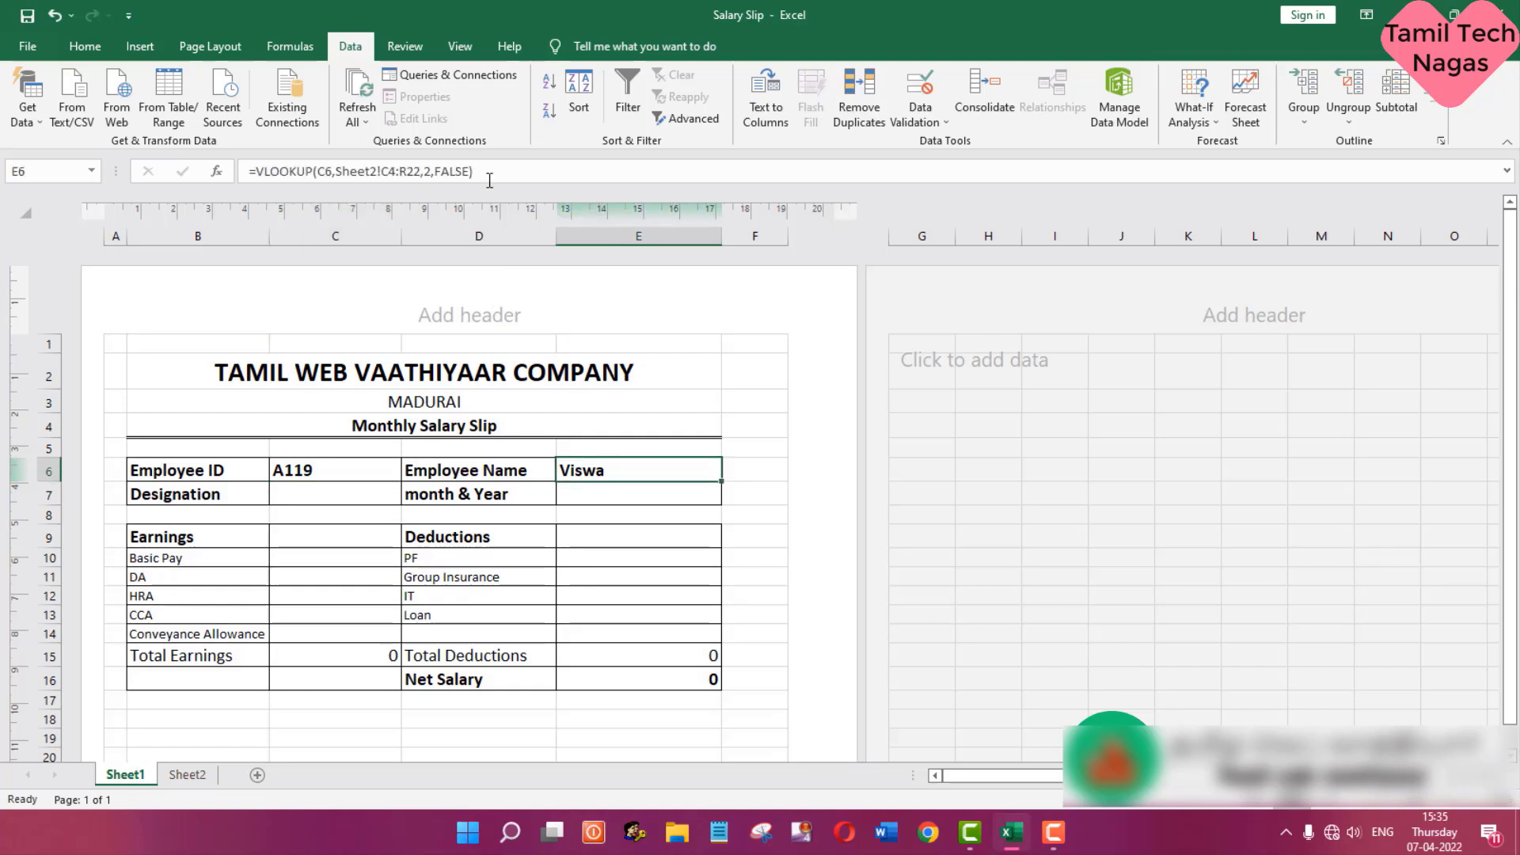
drag(490, 178, 224, 168)
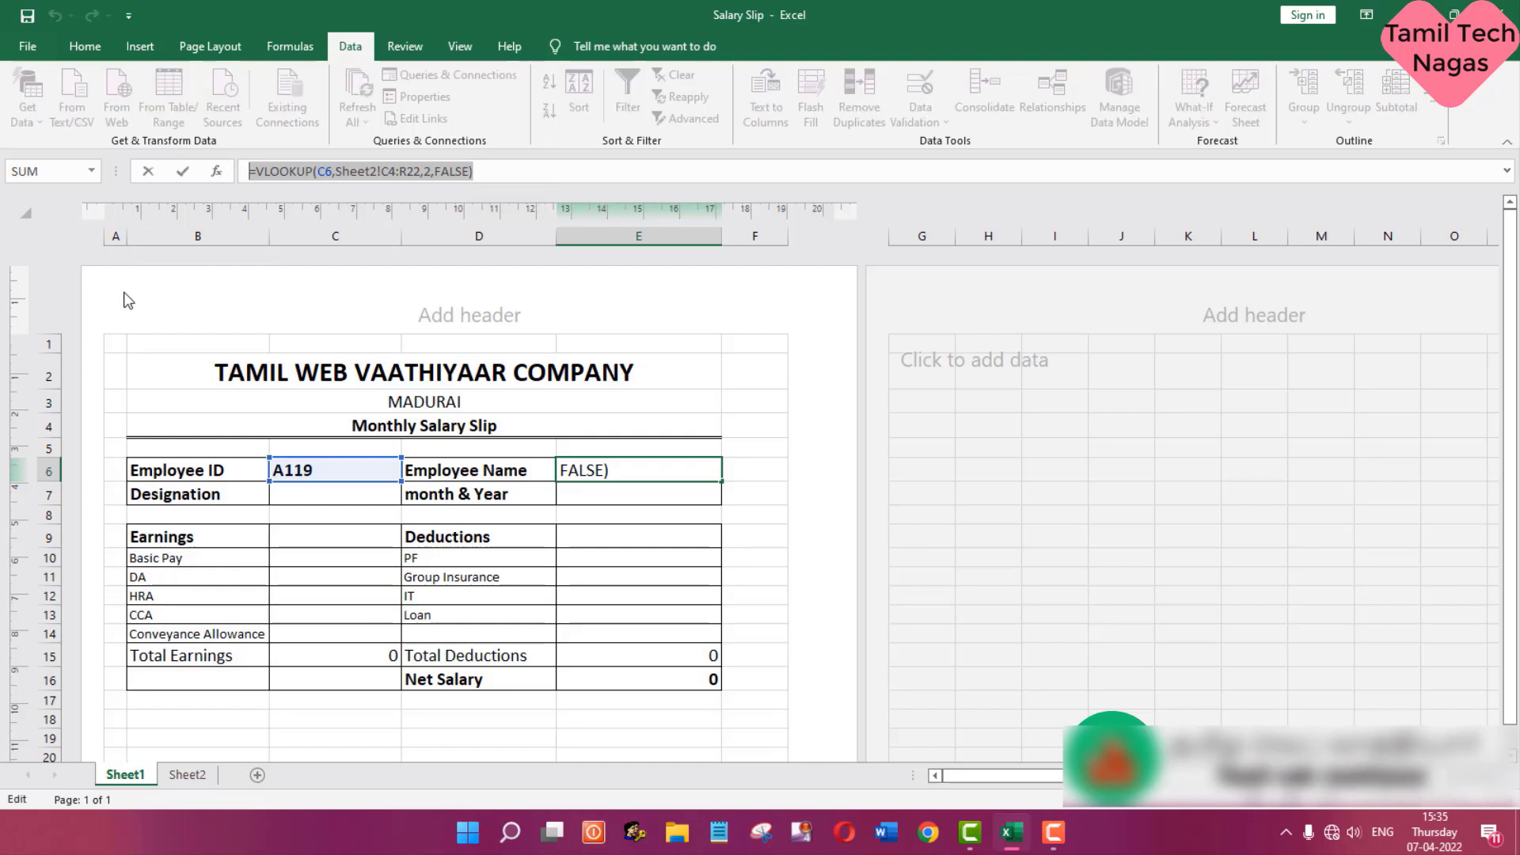
key(ctrl+c)
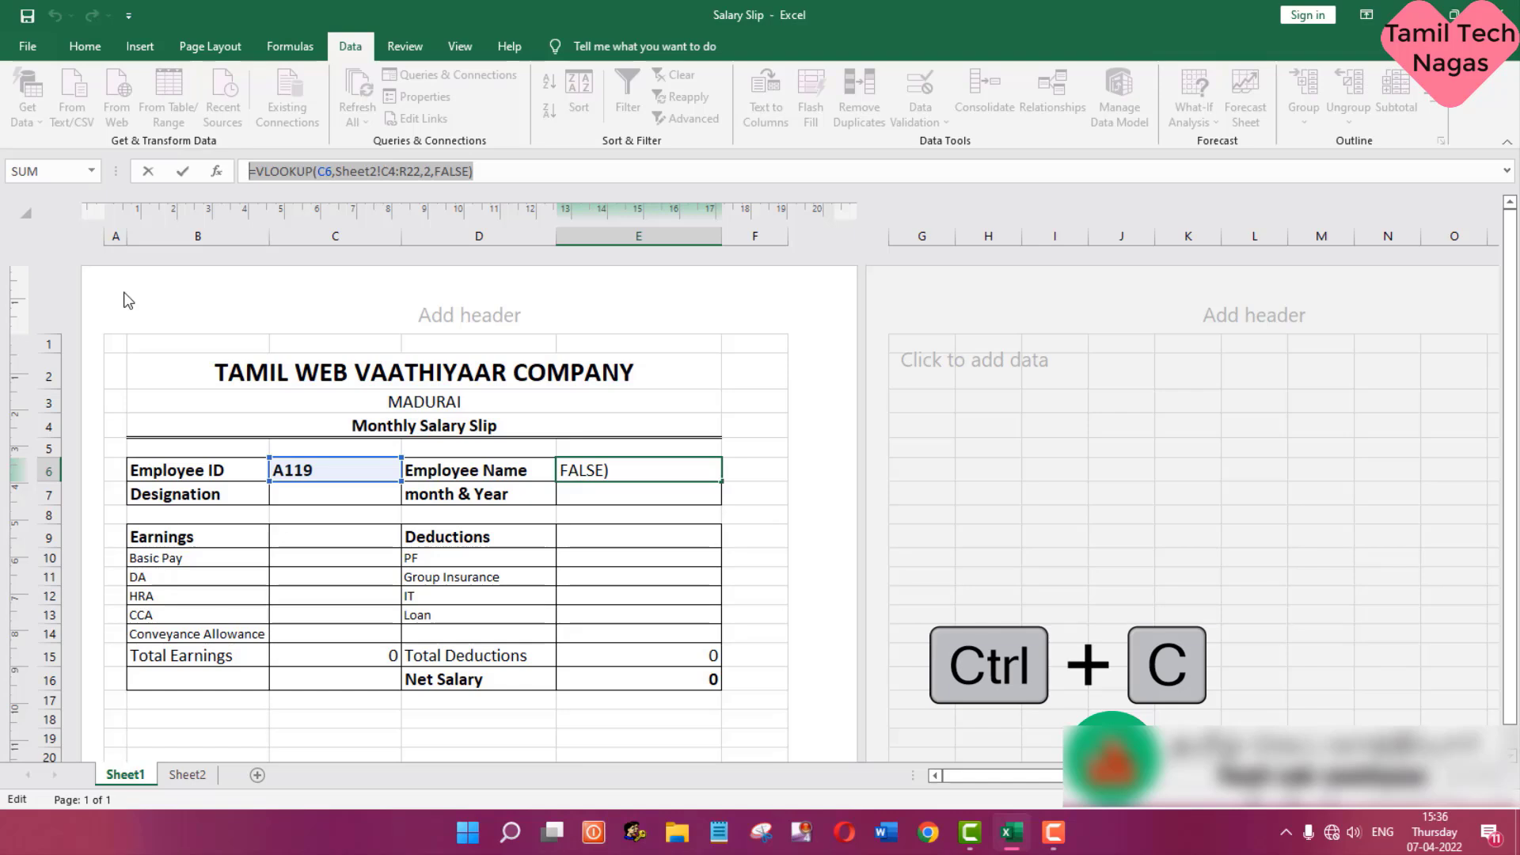
- Paste the copied VLOOKUP formula into the Designation cell C7 and set its column index to 3
click(293, 496)
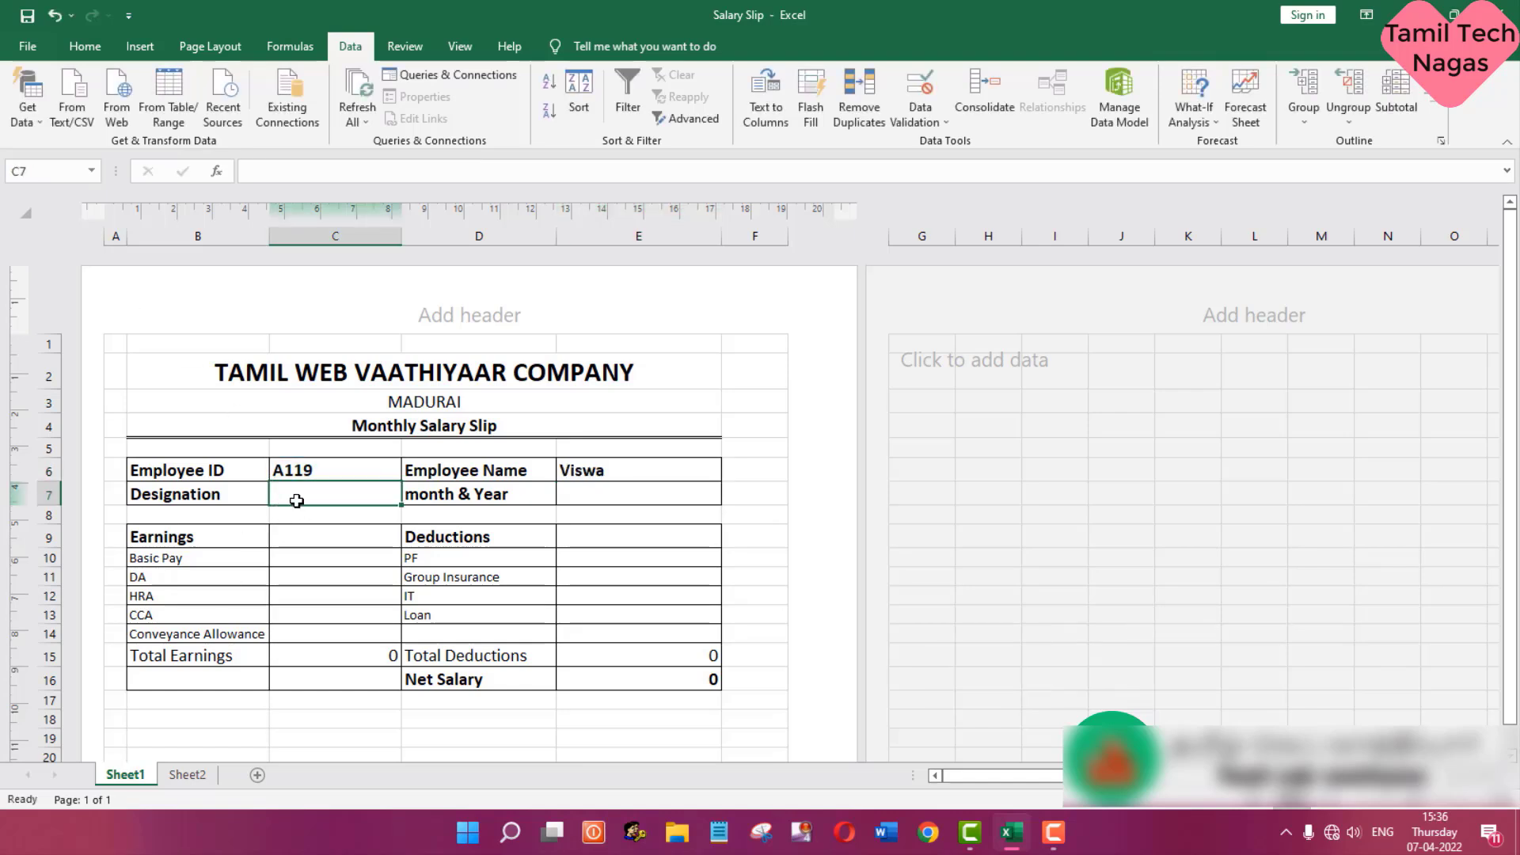
click(381, 172)
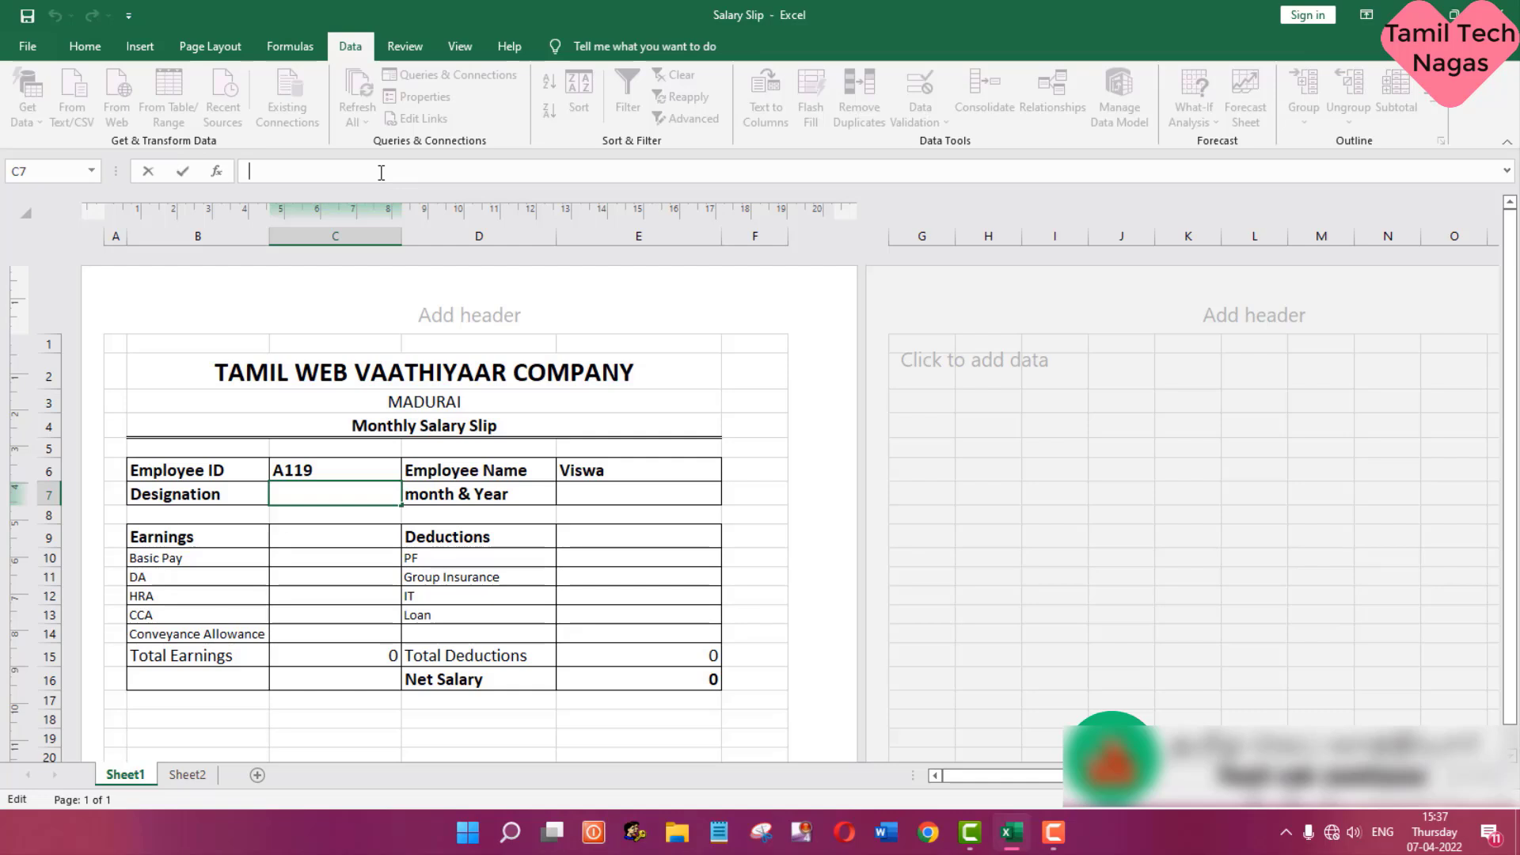
key(ctrl+v)
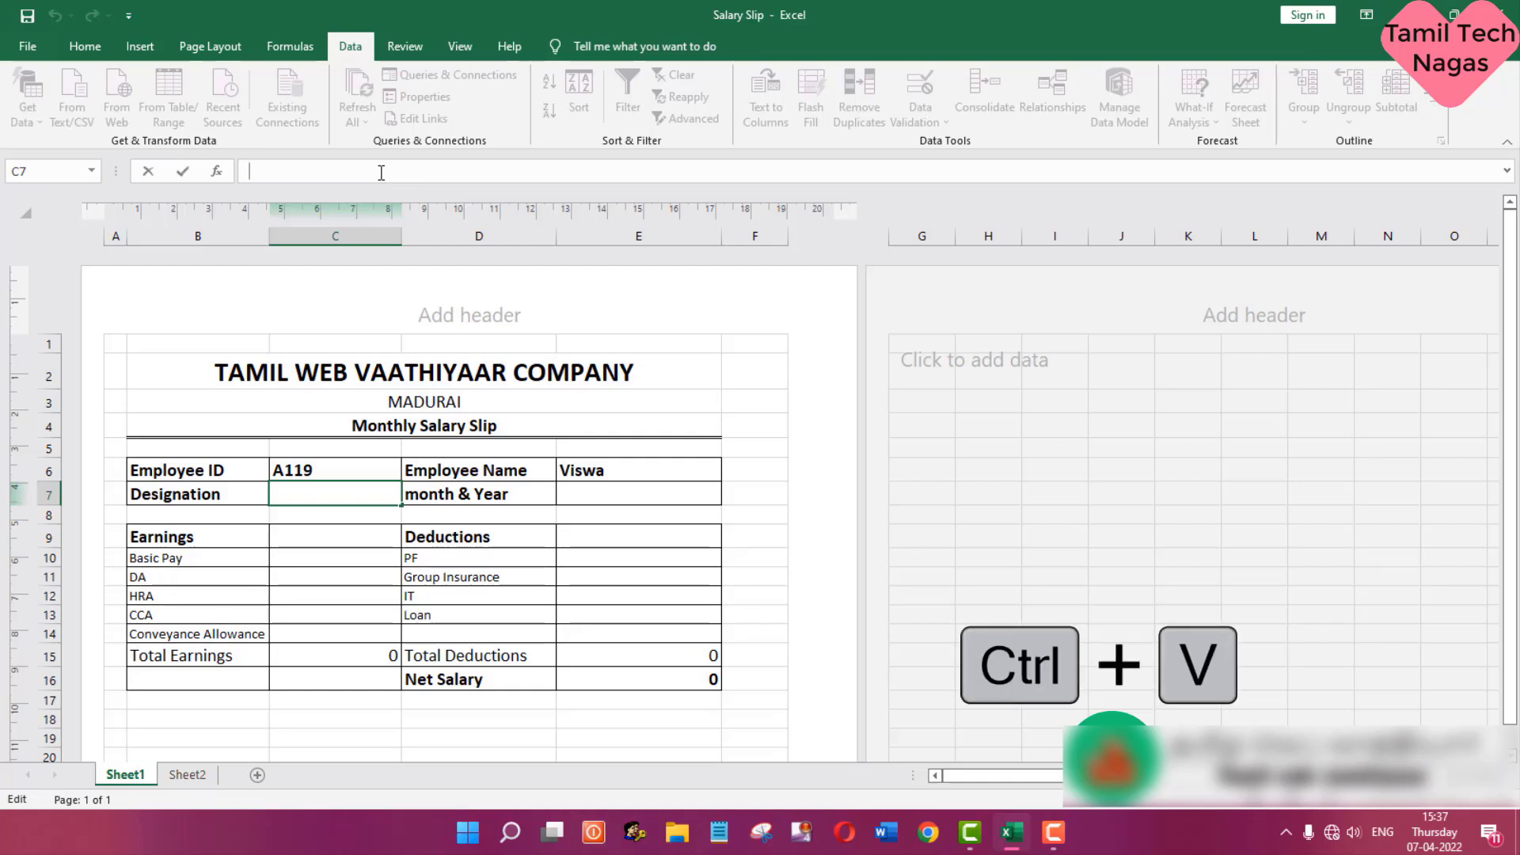
key(ctrl+v)
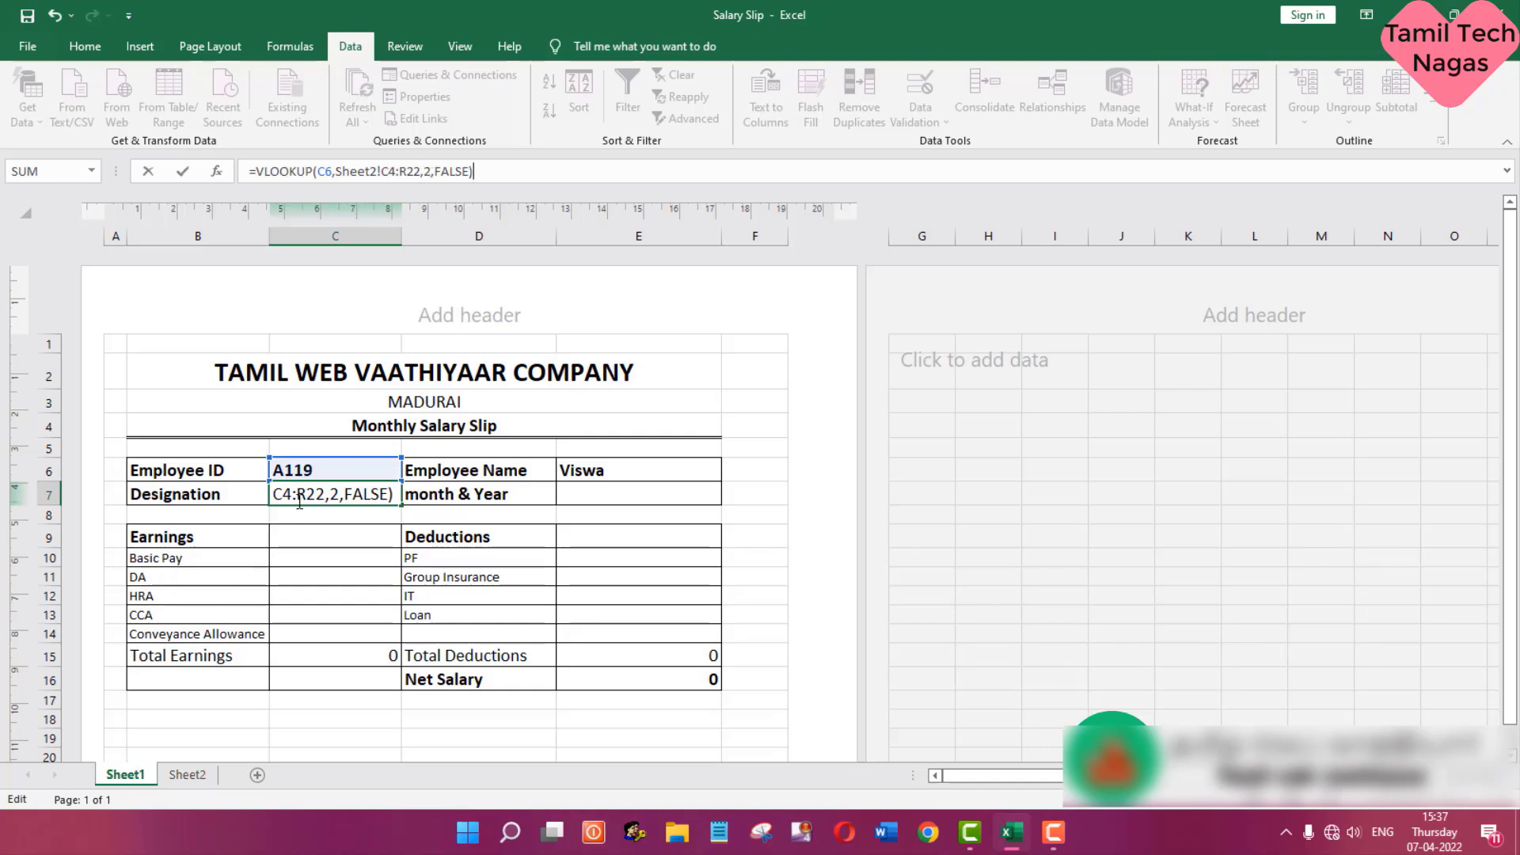
click(425, 171)
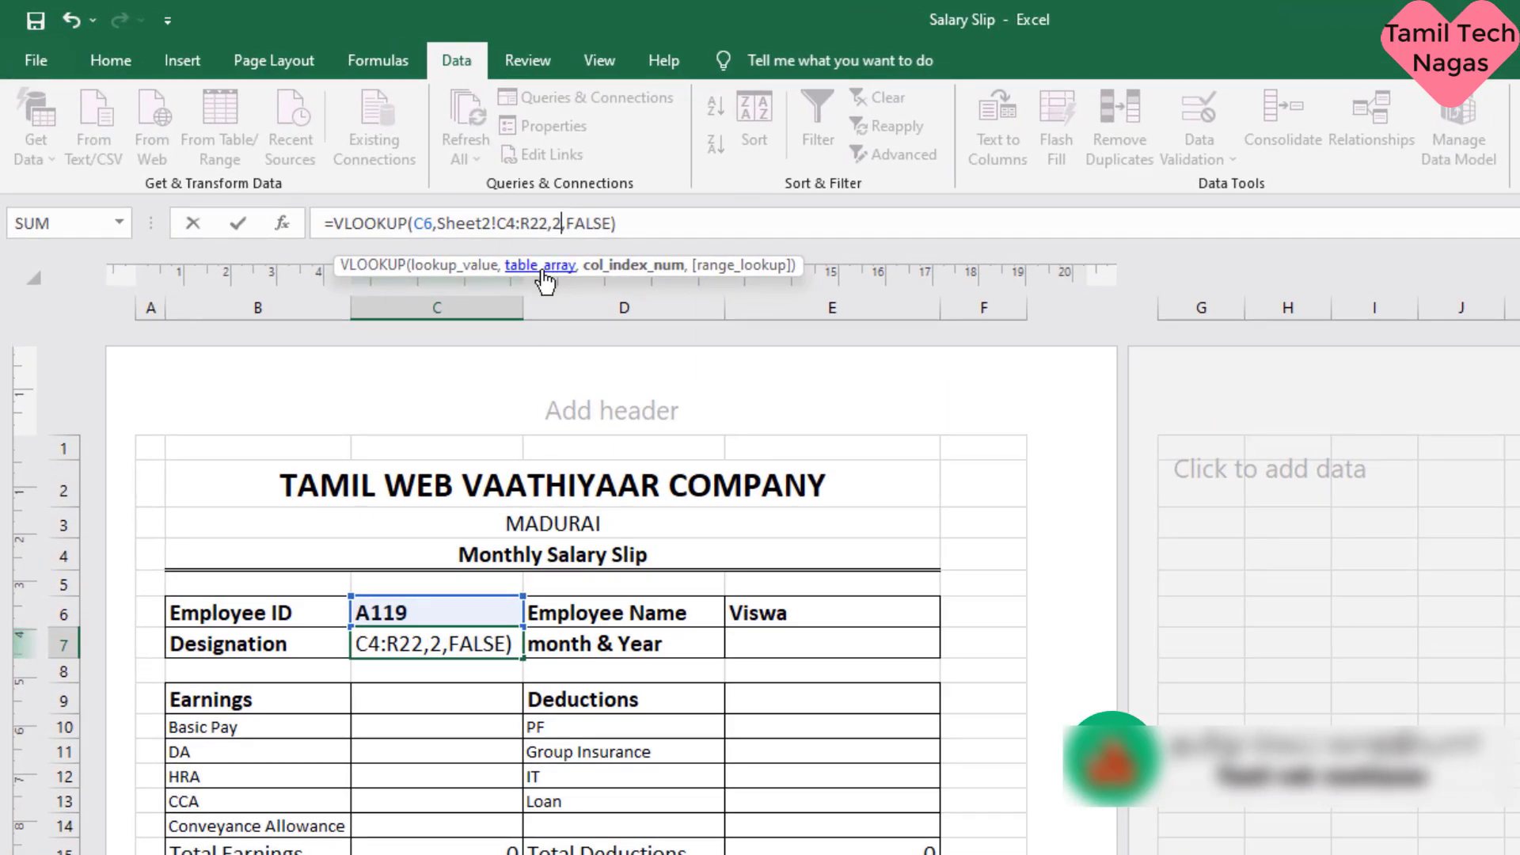
key(BackSpace)
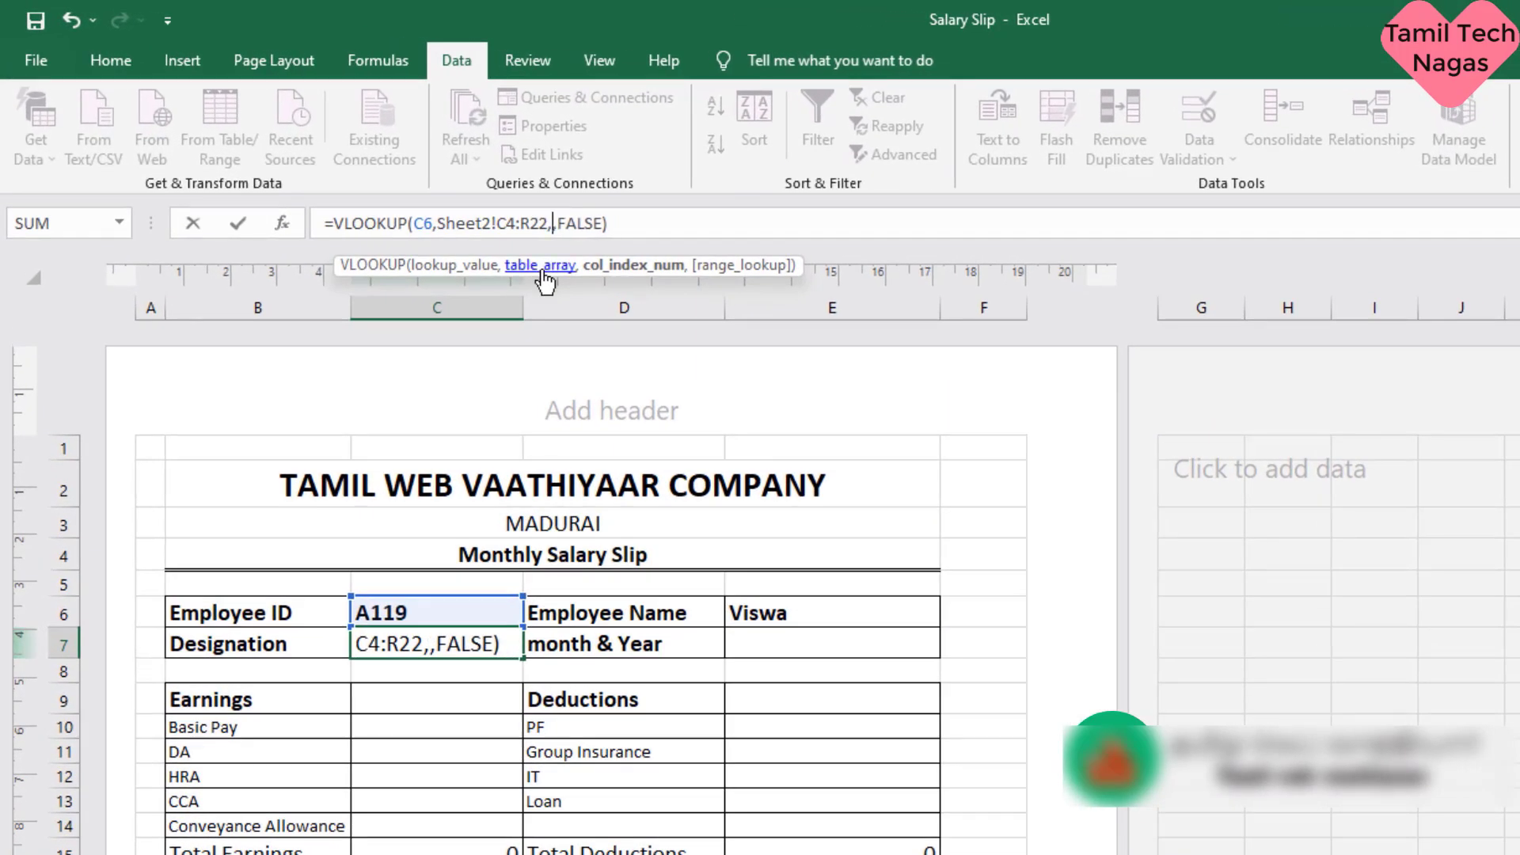
text(3)
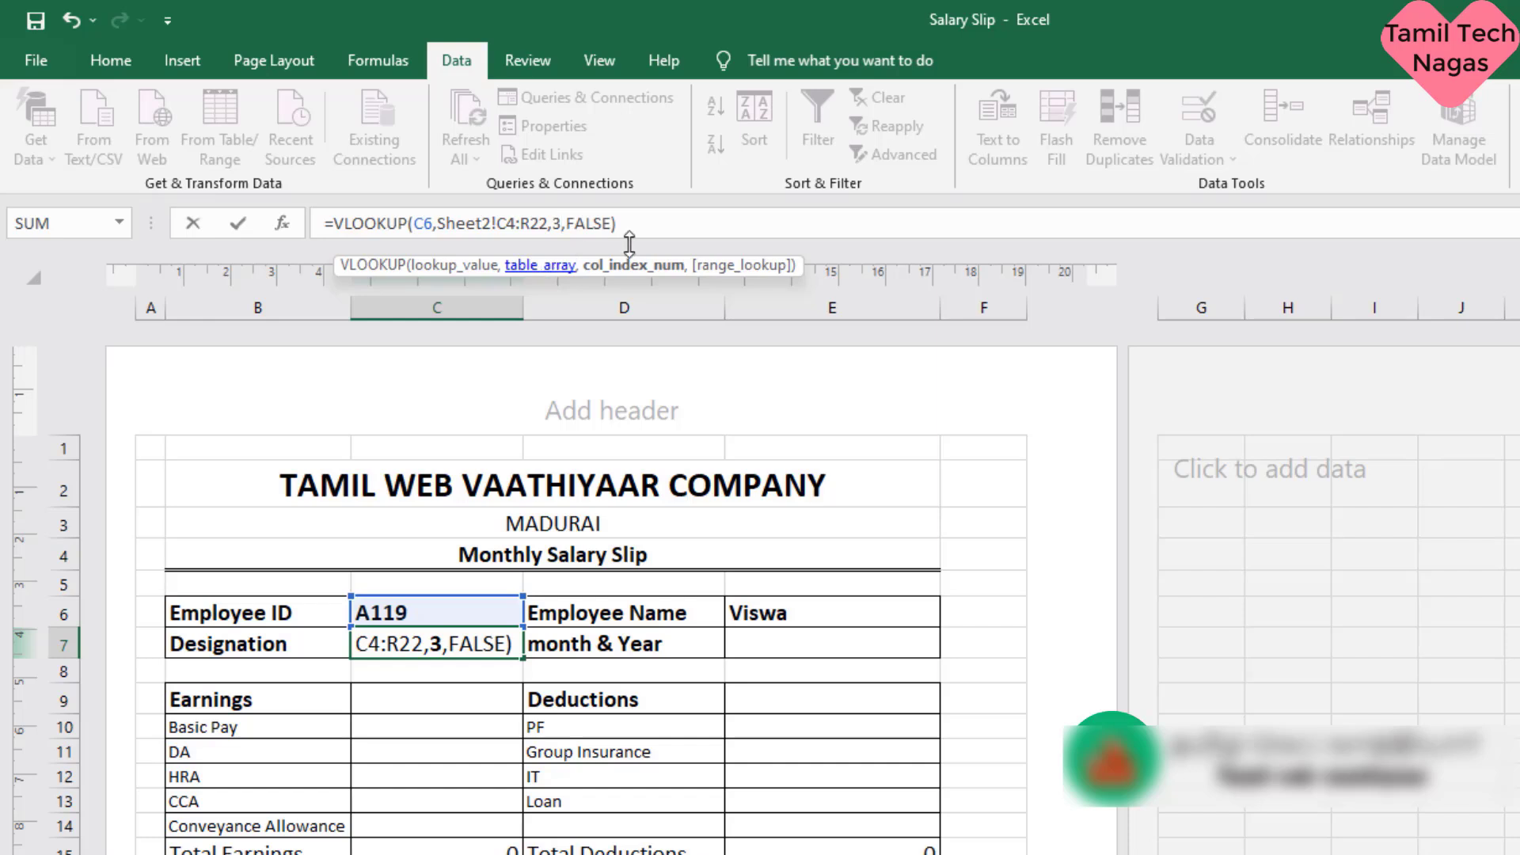
click(678, 226)
key(Return)
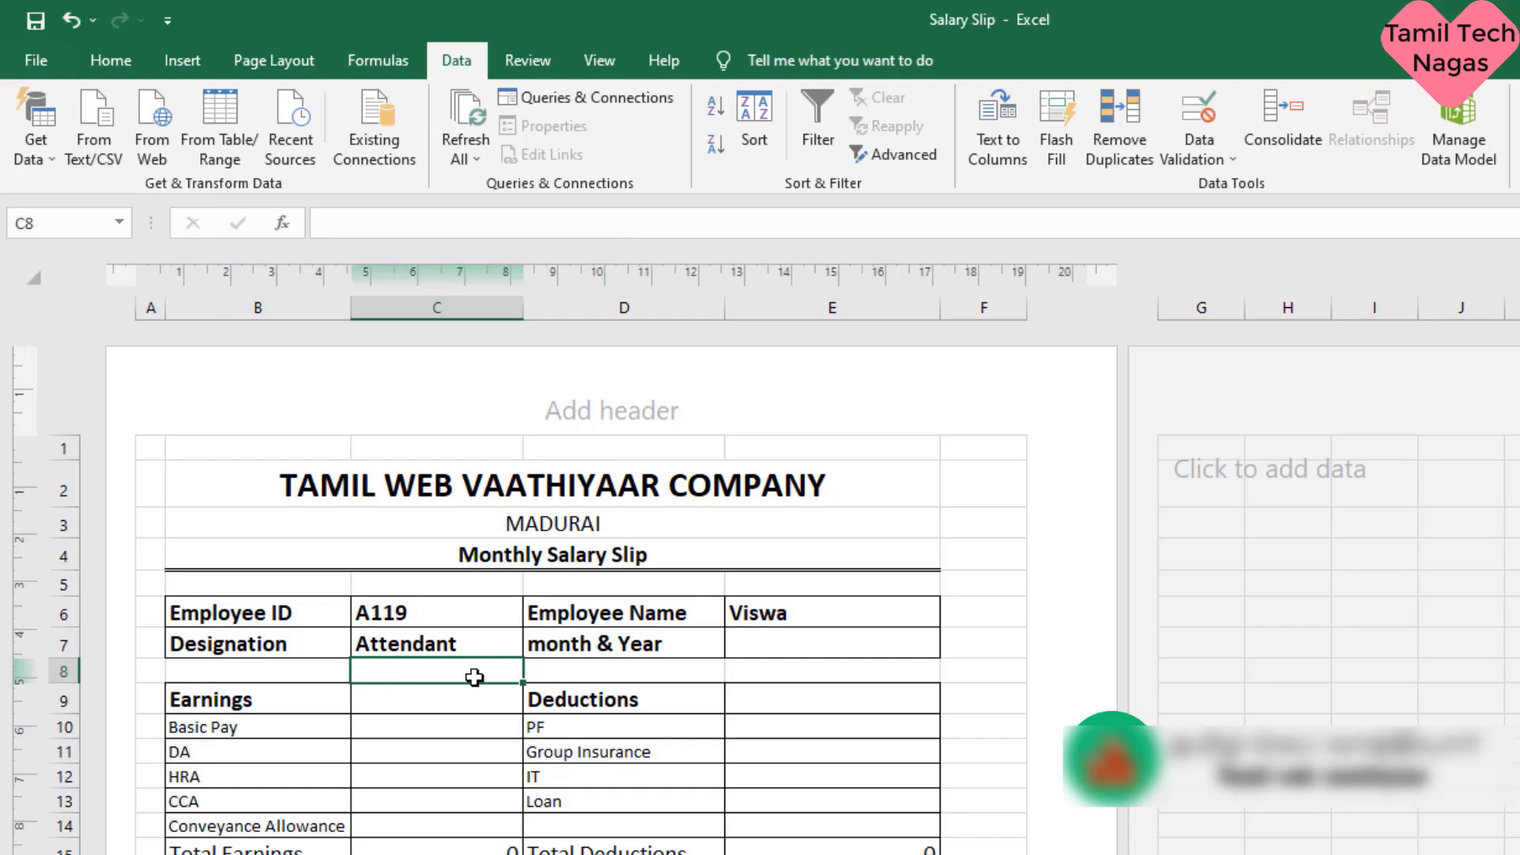
- Paste the copied VLOOKUP formula into the Month & Year cell E7 and set its column index to 4
click(807, 637)
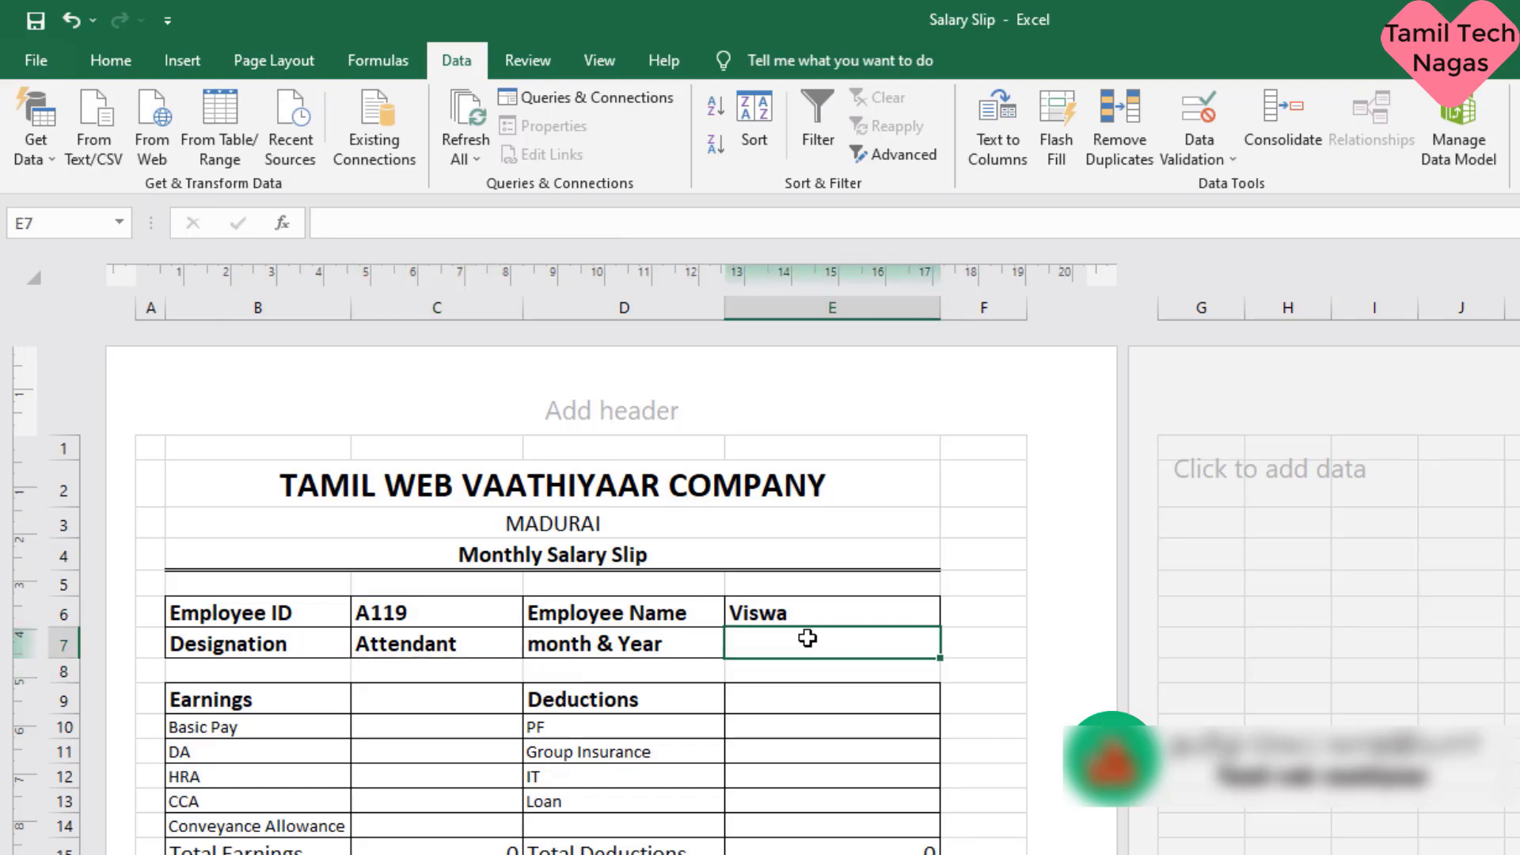
click(535, 230)
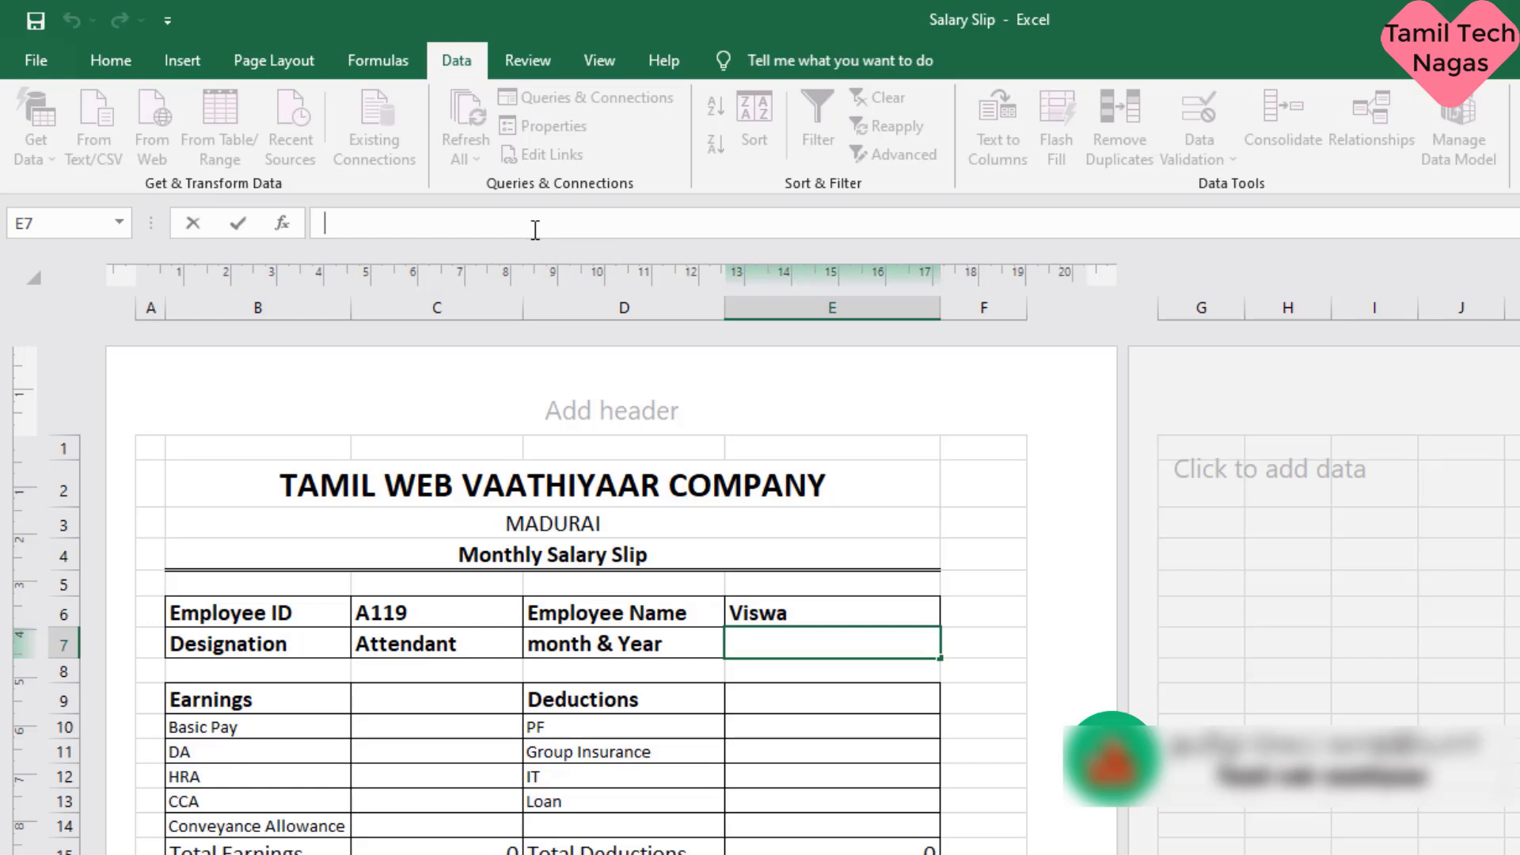
text(=VLOOKUP(C6,Sheet2!C4:R22,2,FALSE))
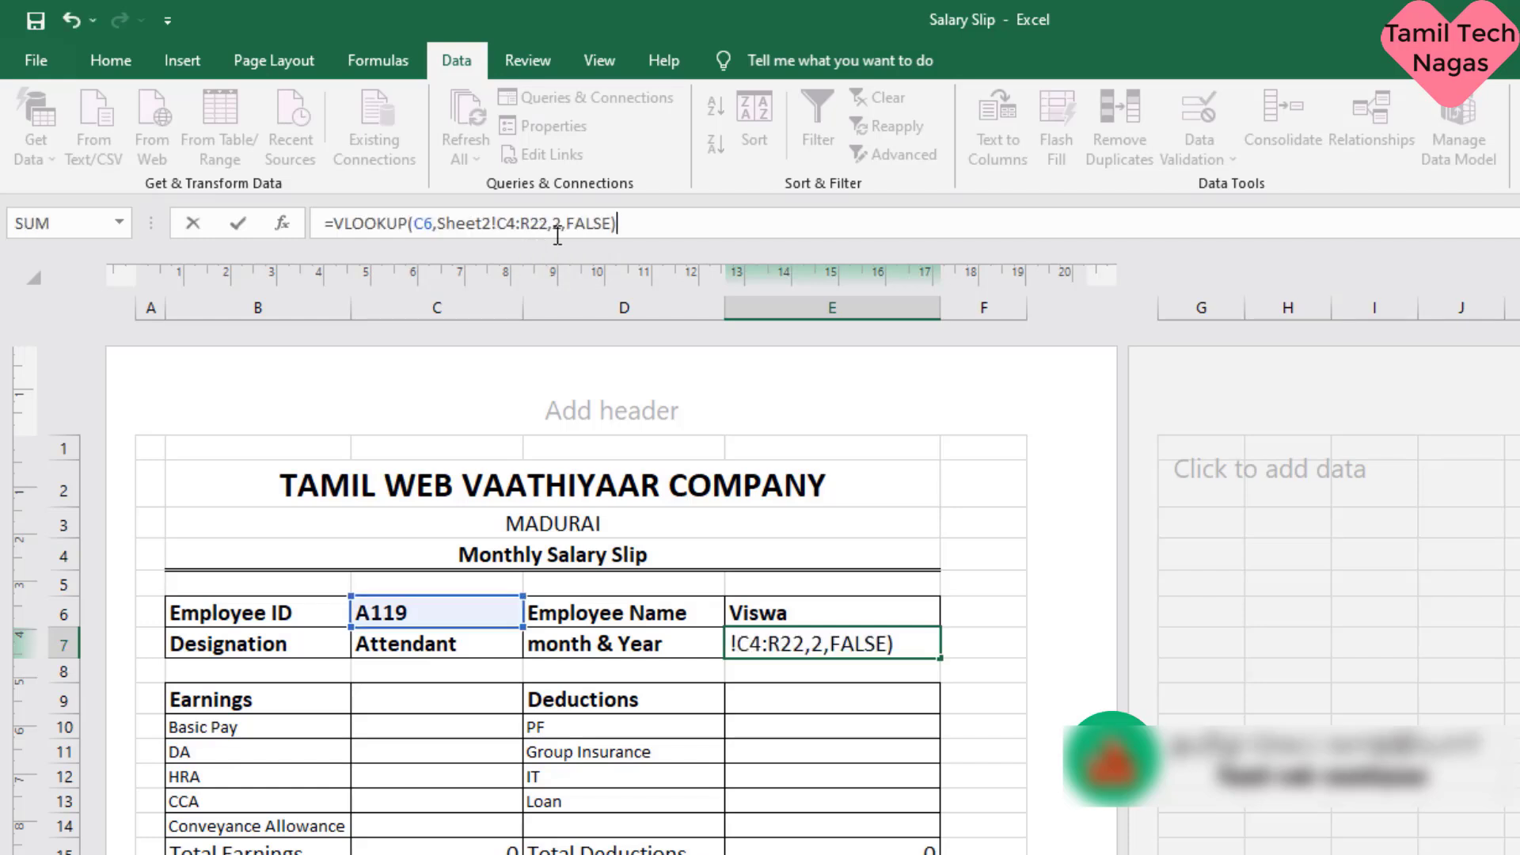
click(558, 235)
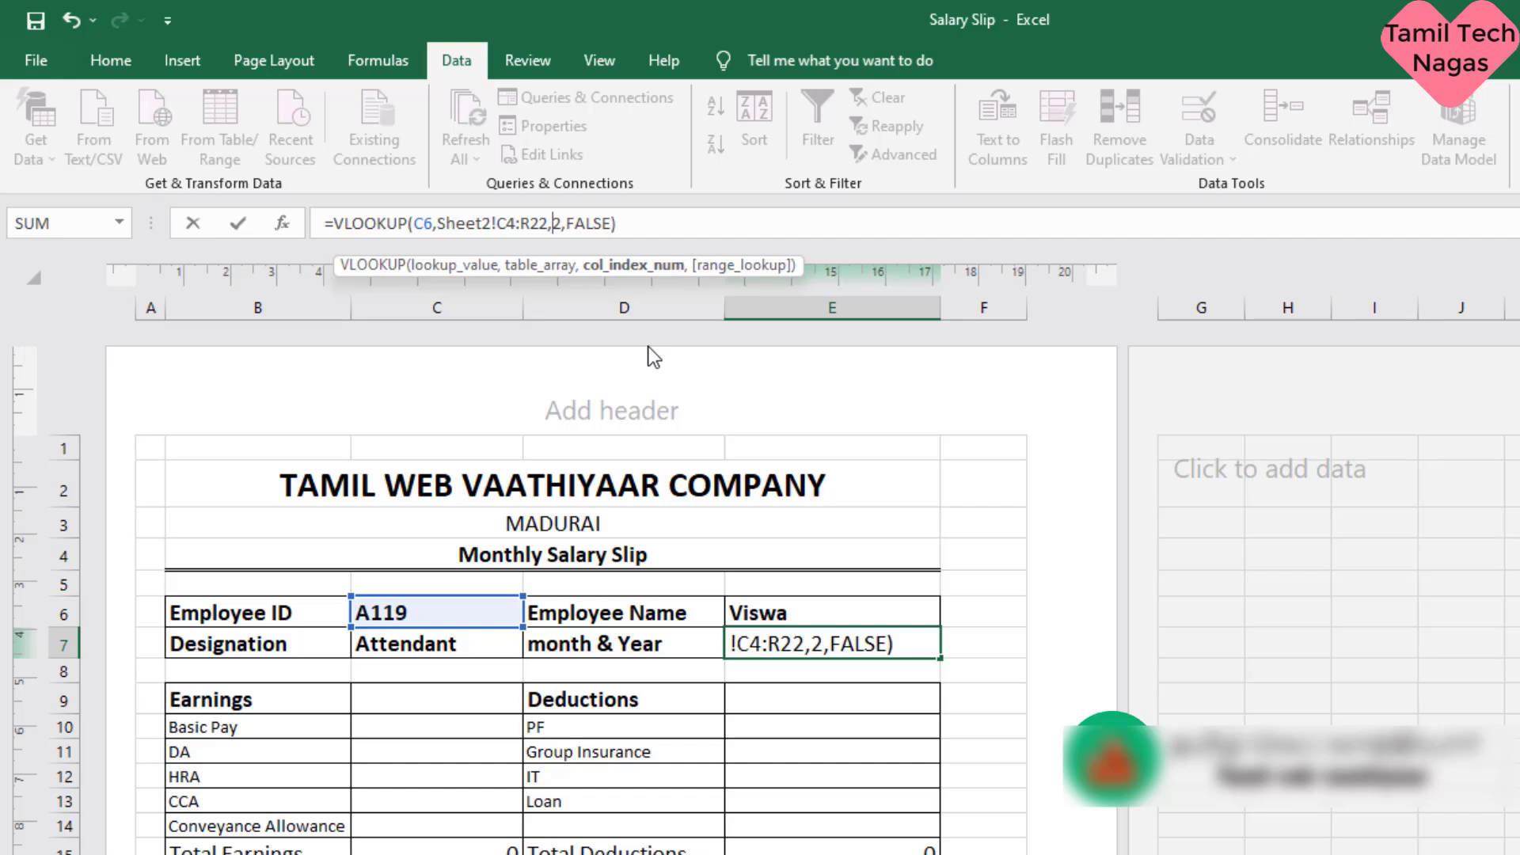
key(Delete)
text(4)
key(Return)
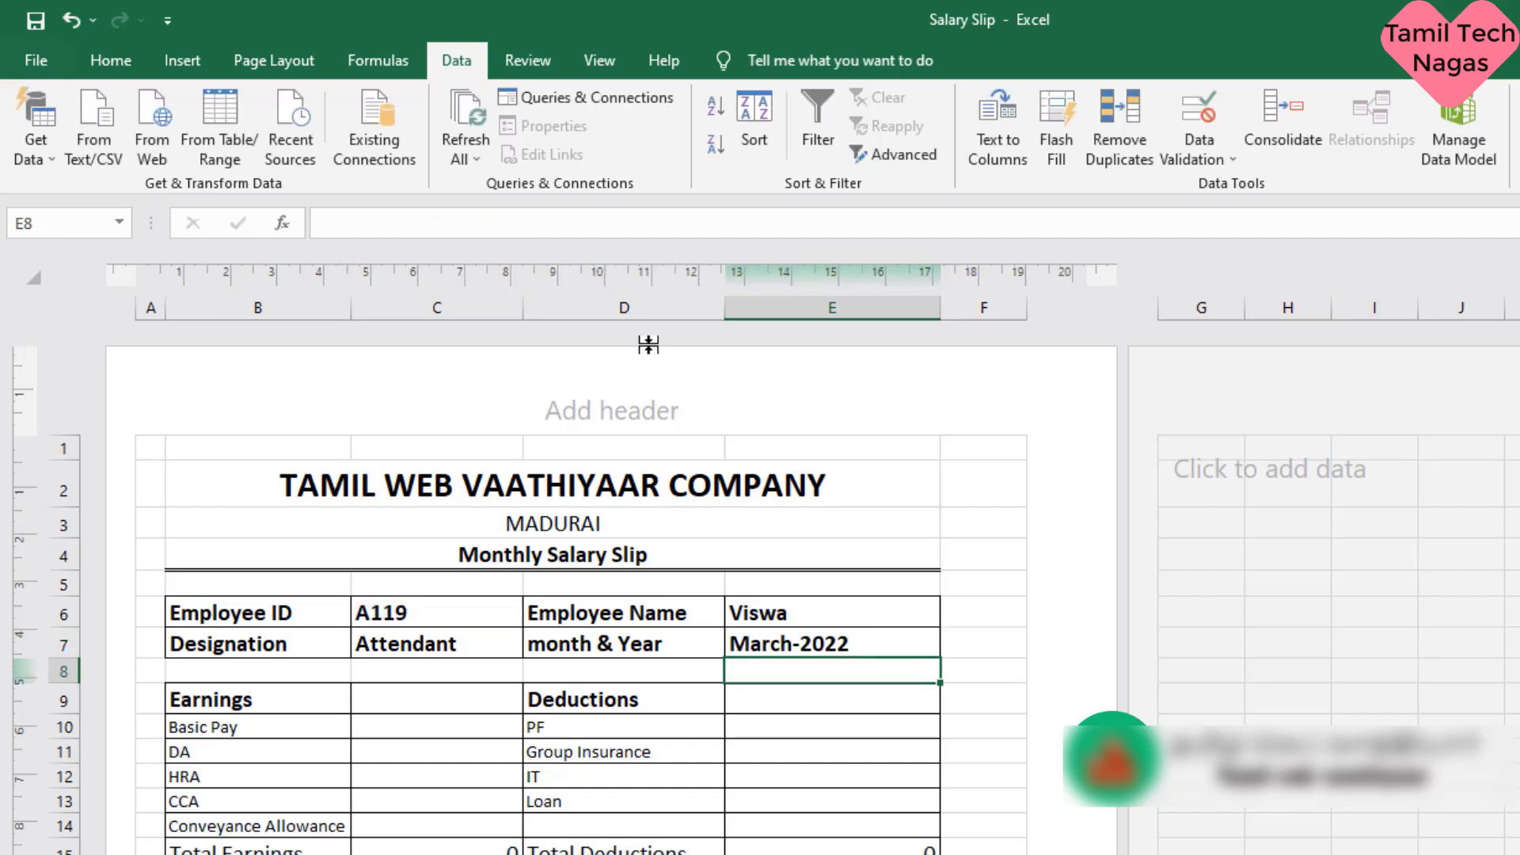
- Paste the copied VLOOKUP formula into the Basic Pay cell C10 and set its column index to 5
click(459, 720)
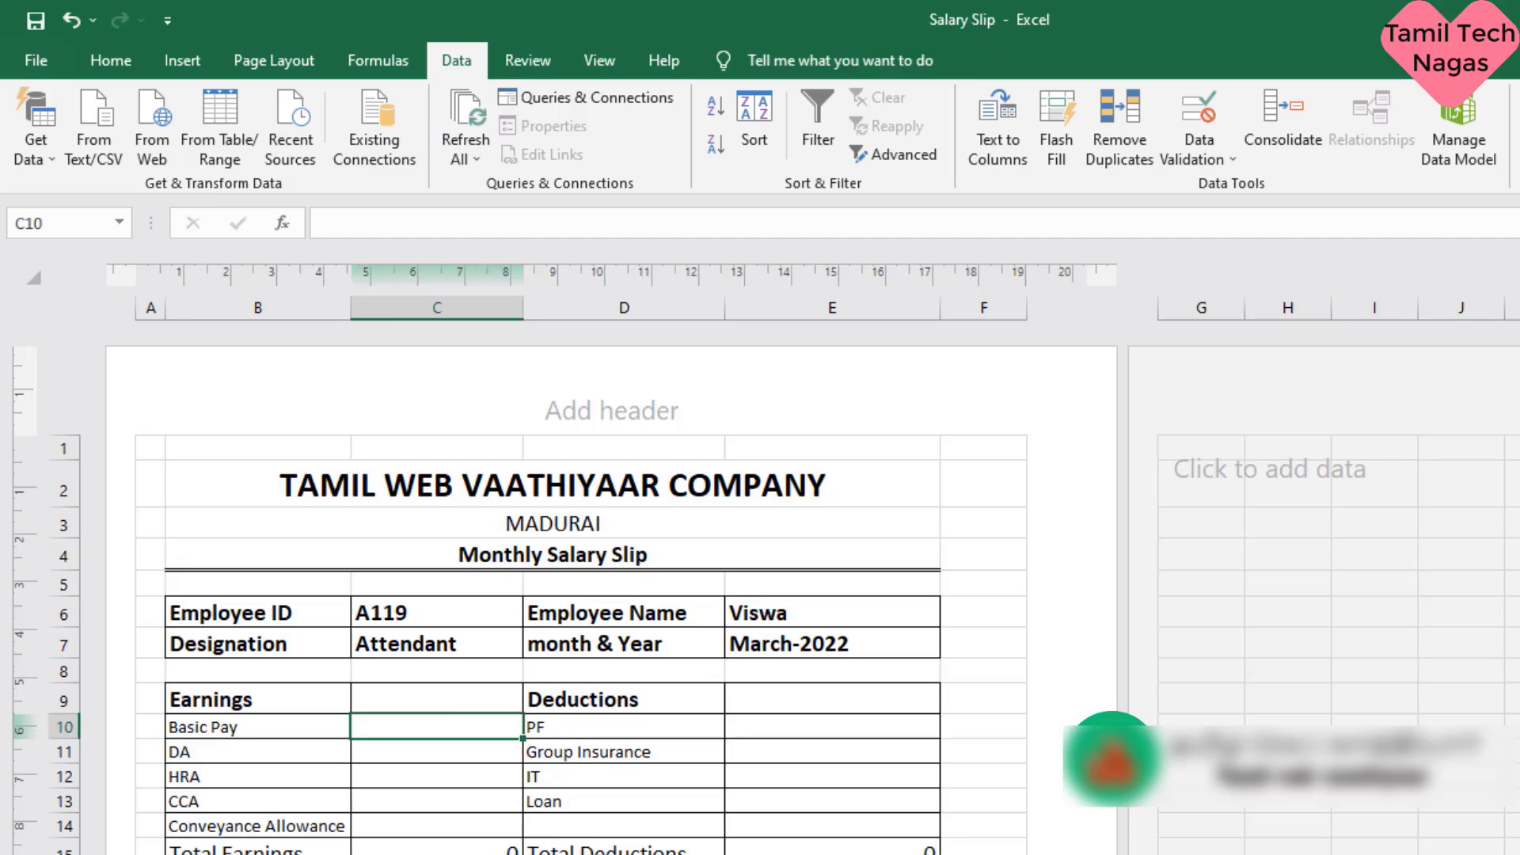
key(ctrl+Page_Up)
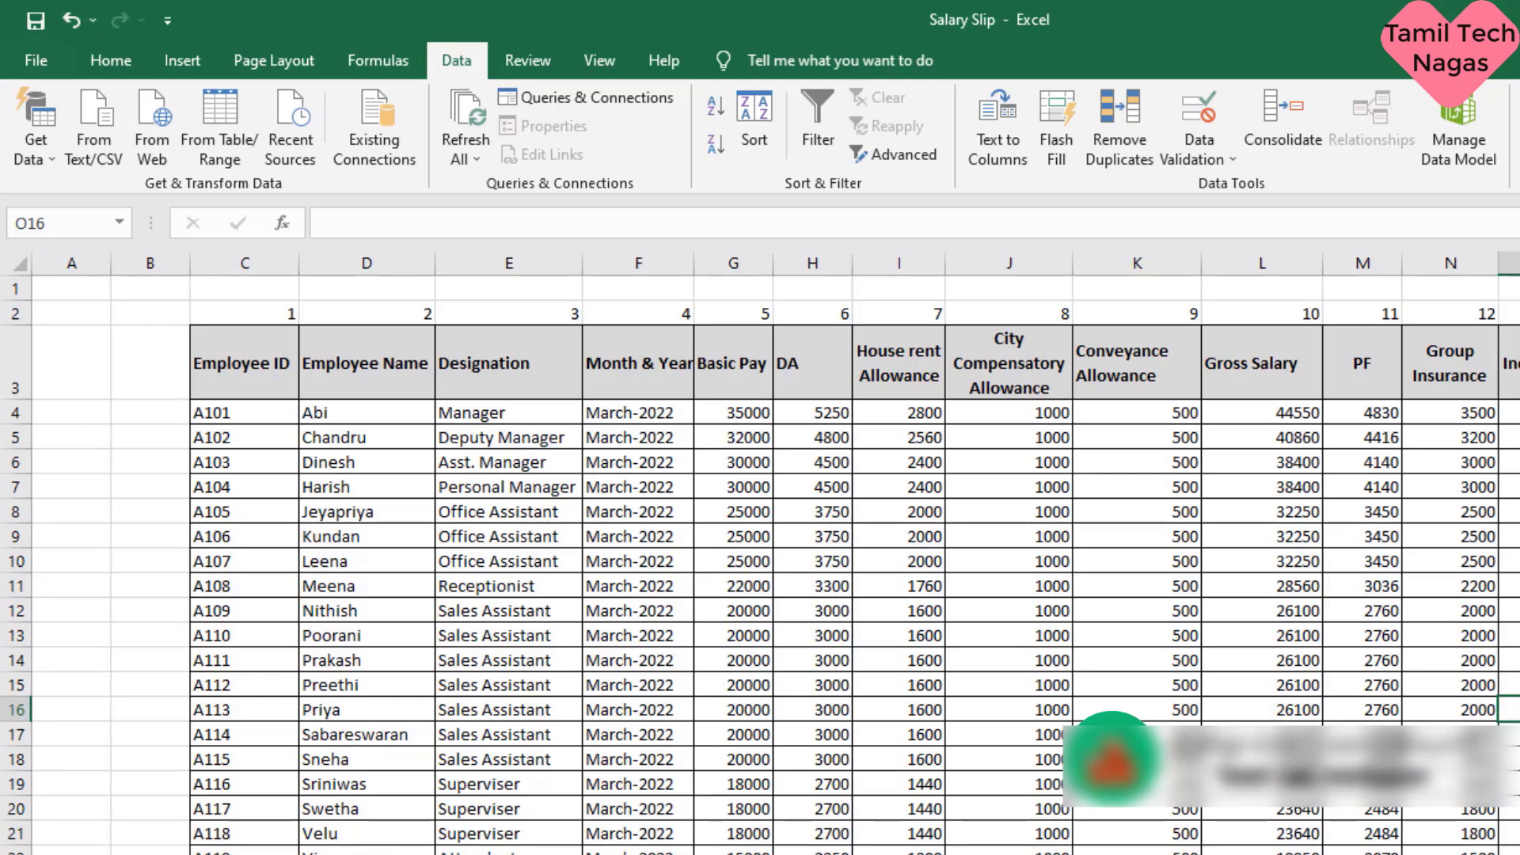
key(ctrl+Page_Down)
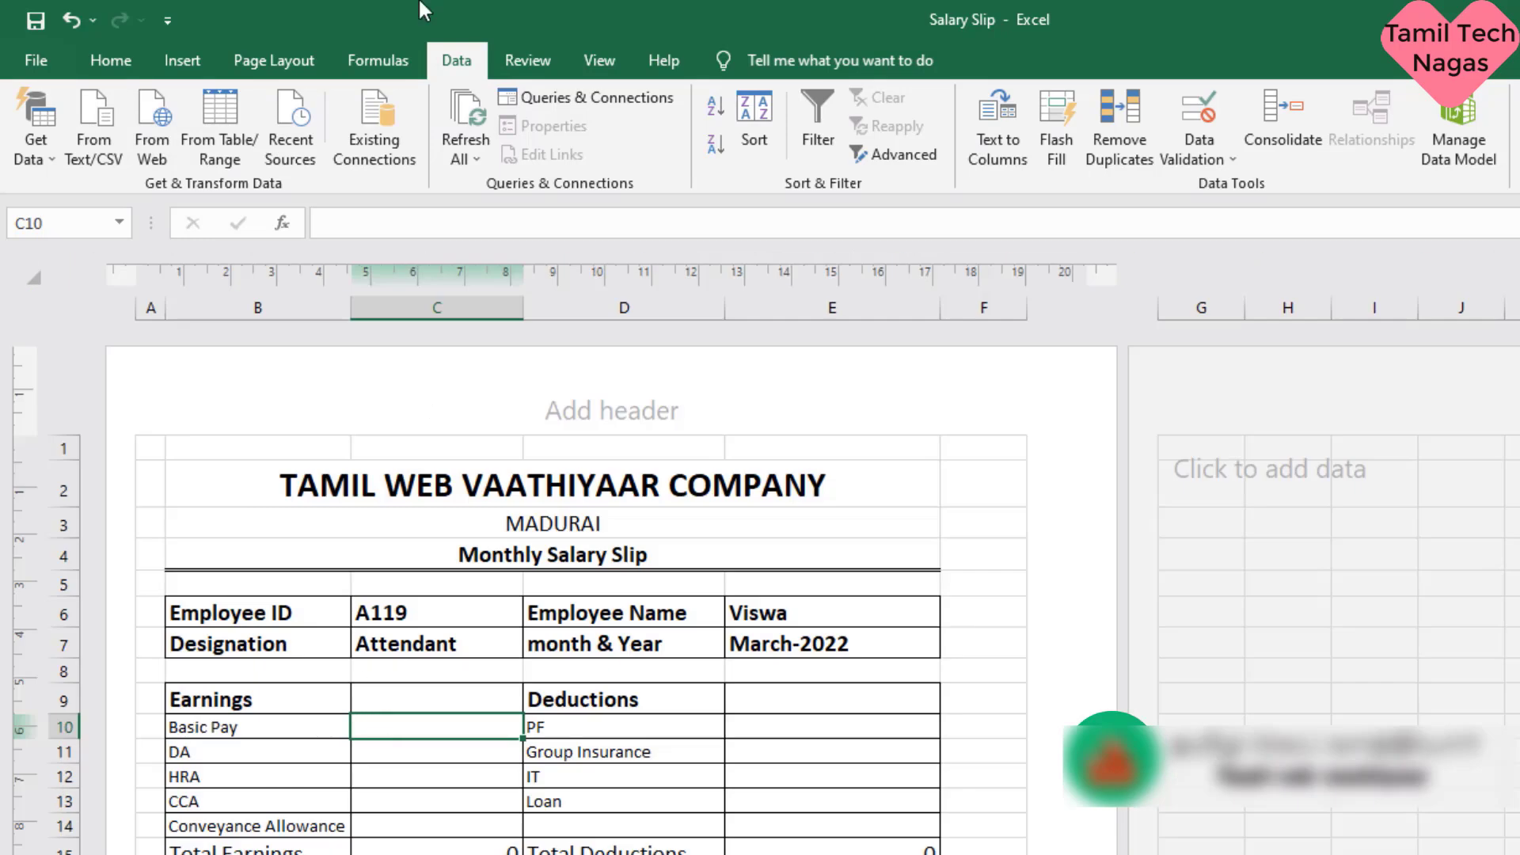
click(401, 222)
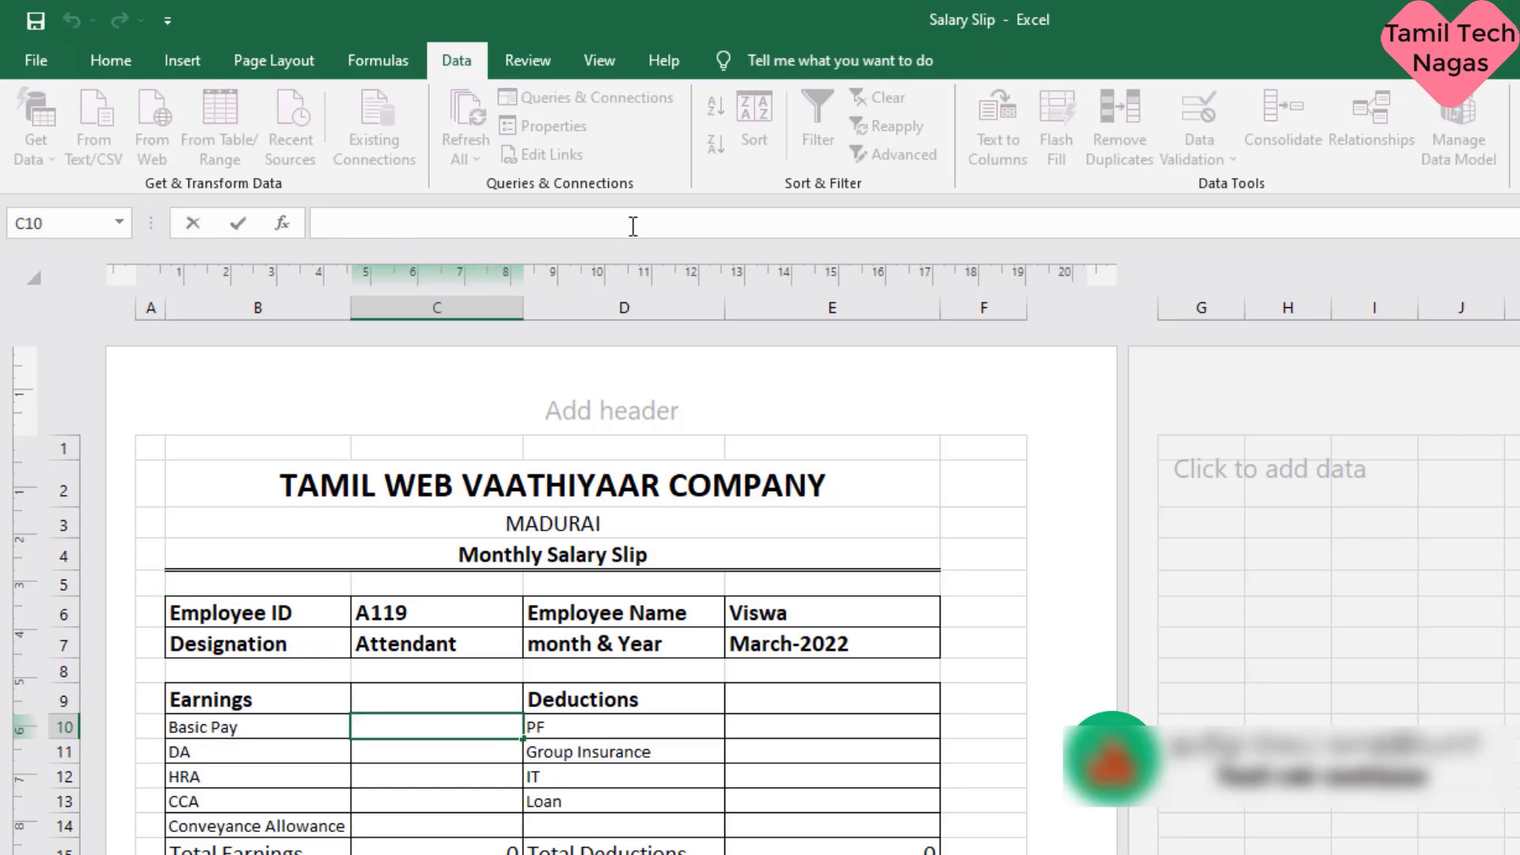
text(=VLOOKUP(C6,Sheet2!C4:R22,2,FALSE))
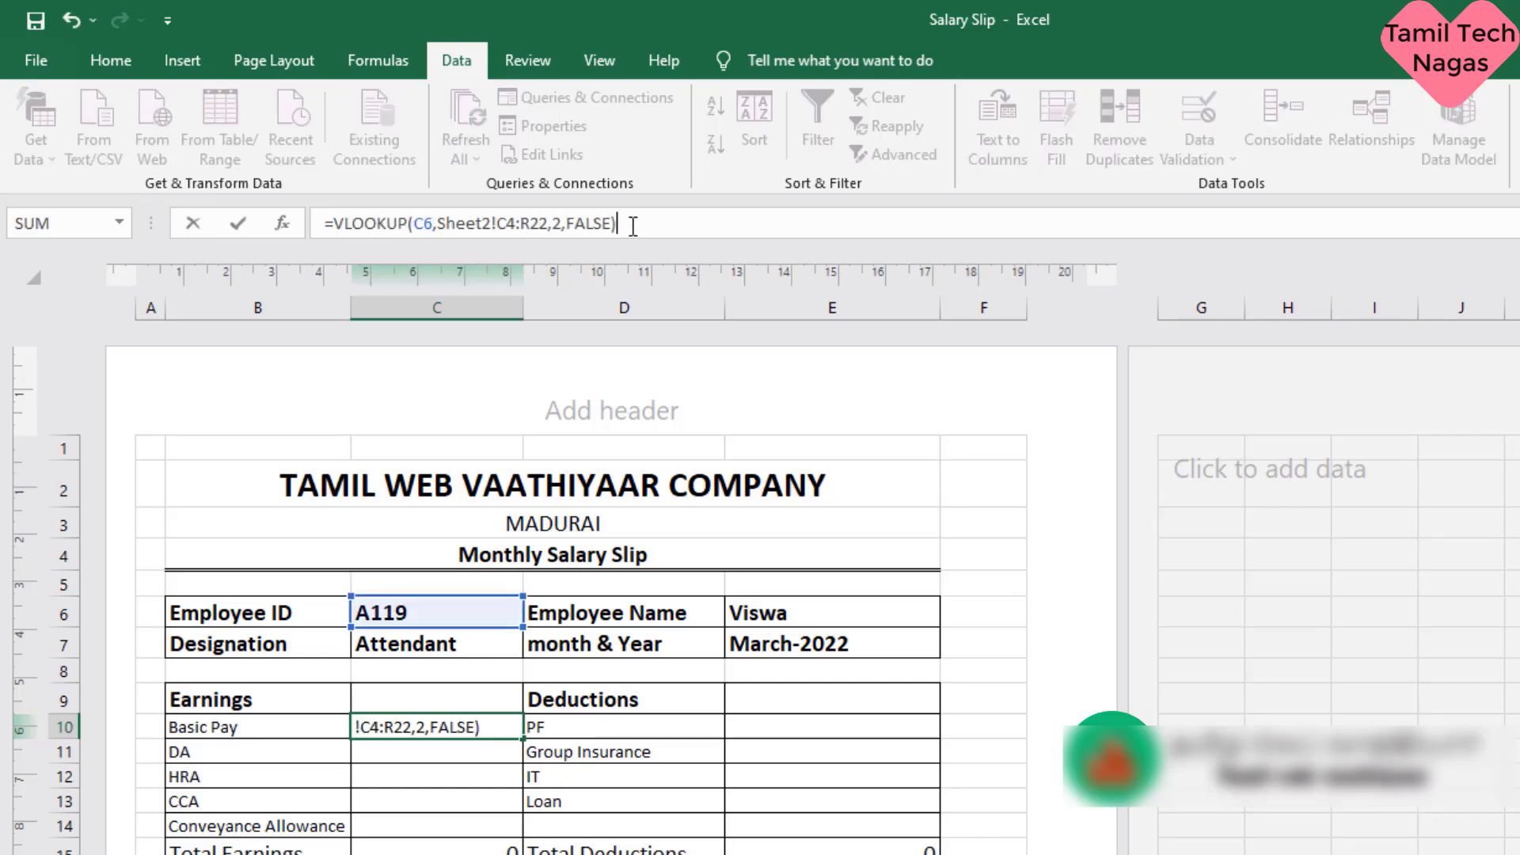
click(561, 224)
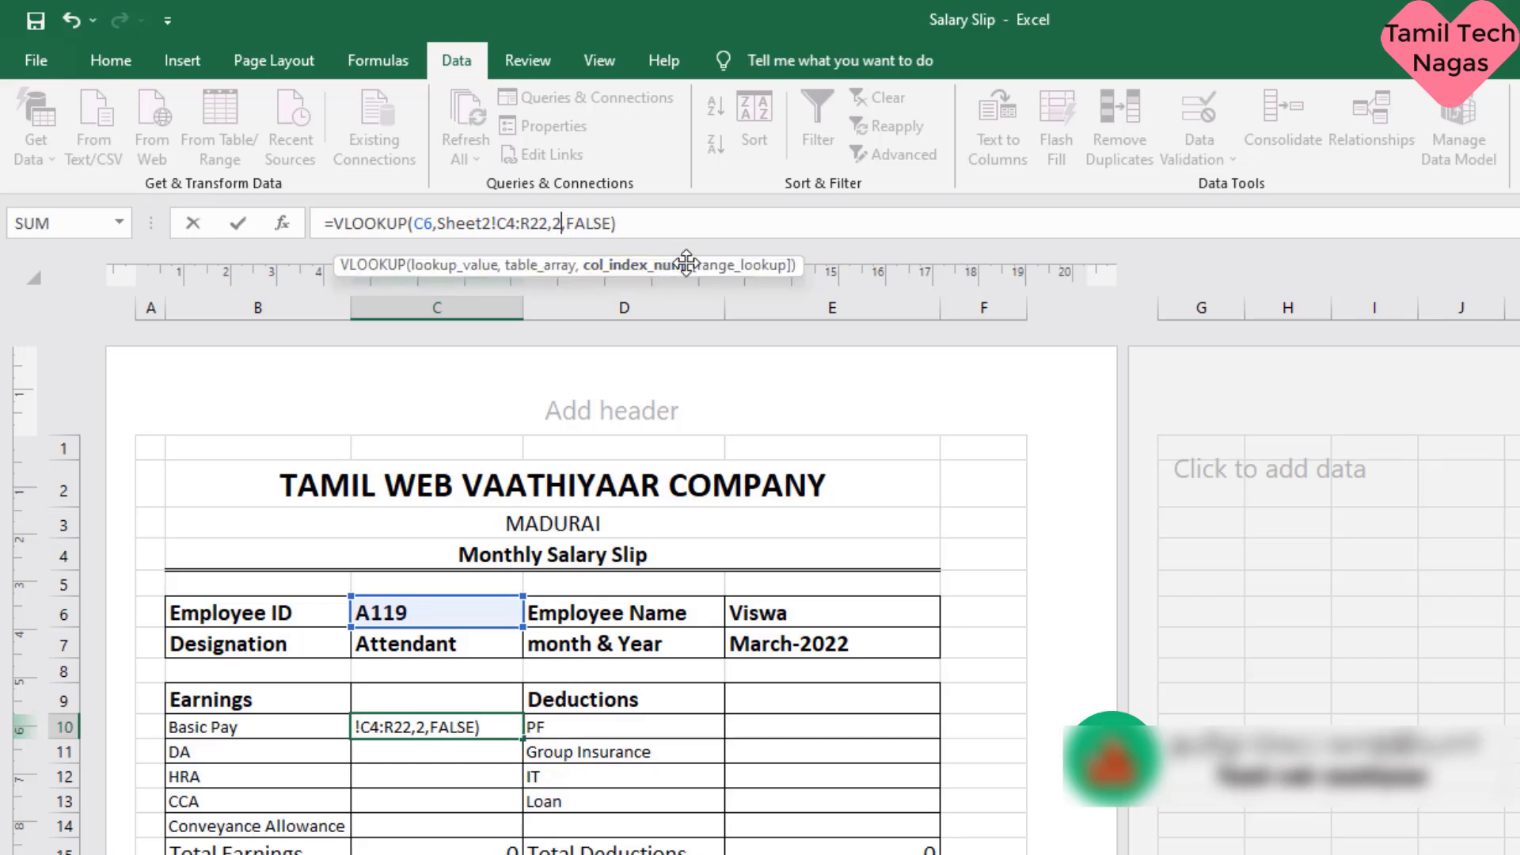
key(BackSpace)
text(5)
key(Return)
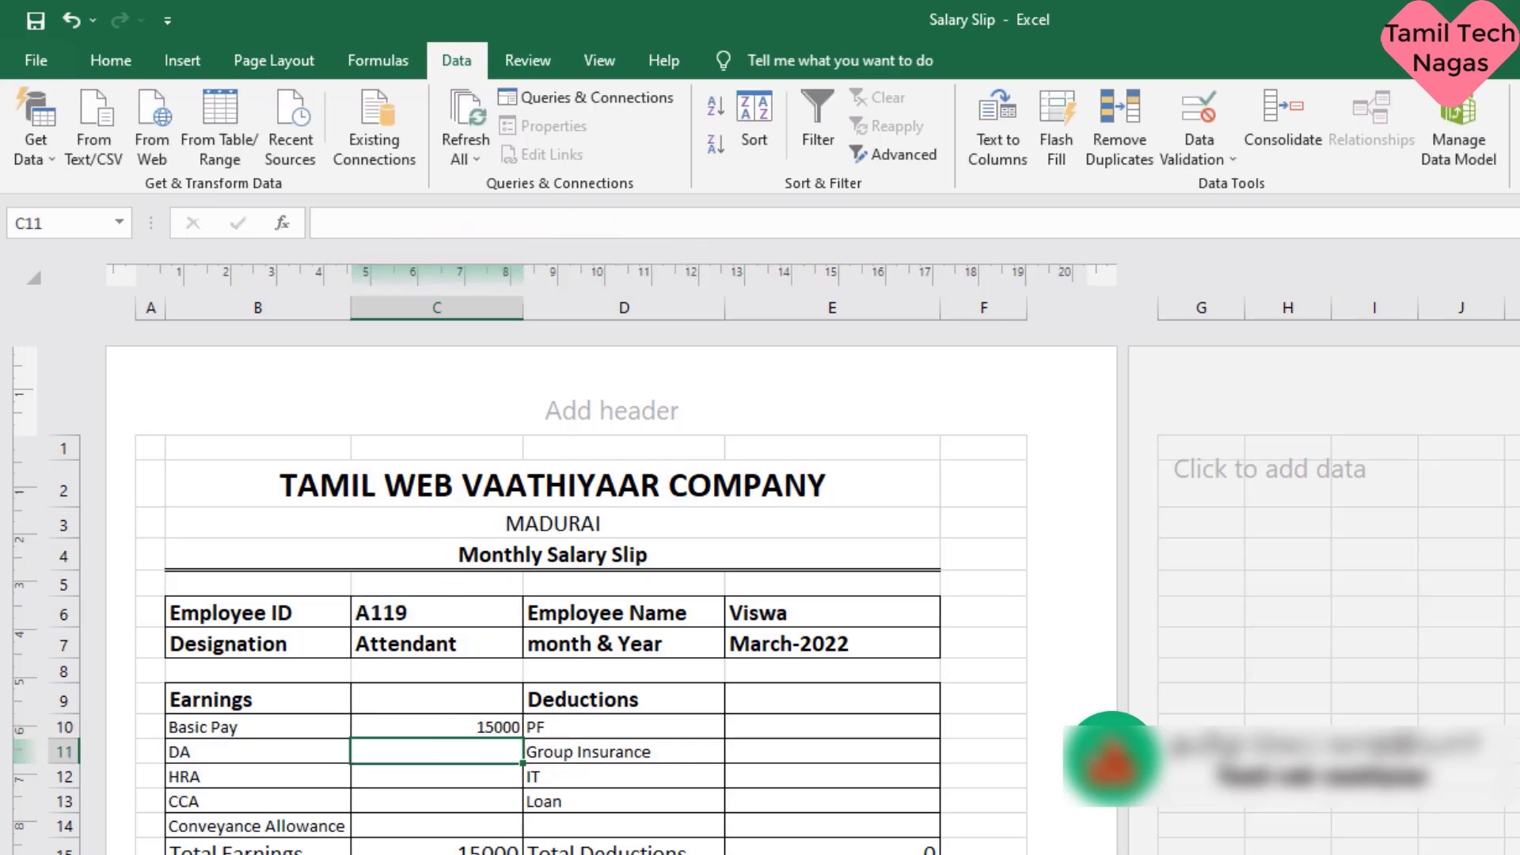
- Check the DA column number on Sheet2, paste the copied VLOOKUP formula into the DA cell C11 and set its column index to 6
key(ctrl+Page_Up)
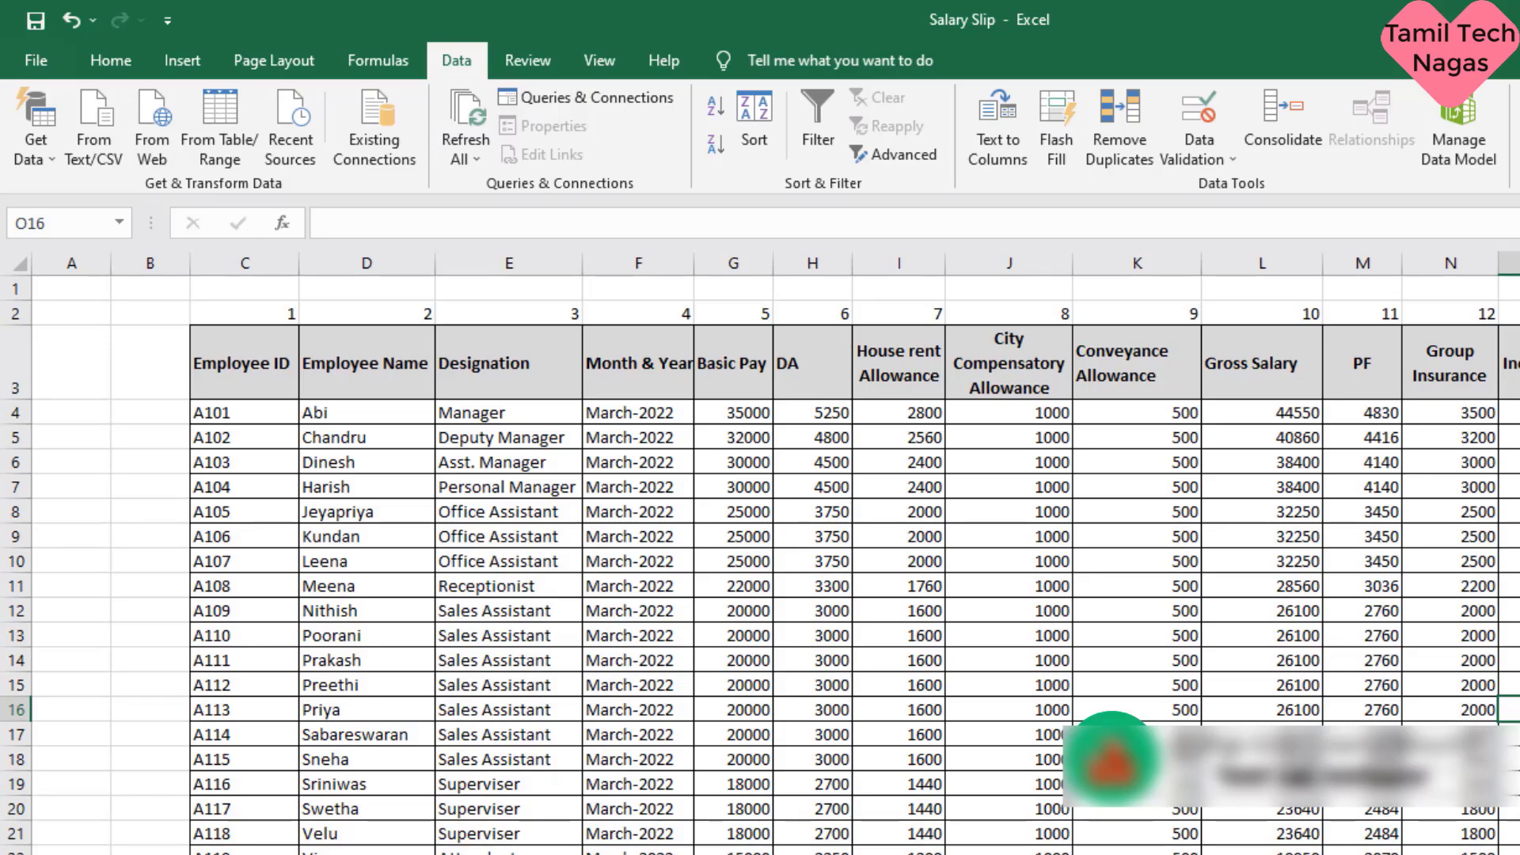
key(ctrl+Page_Down)
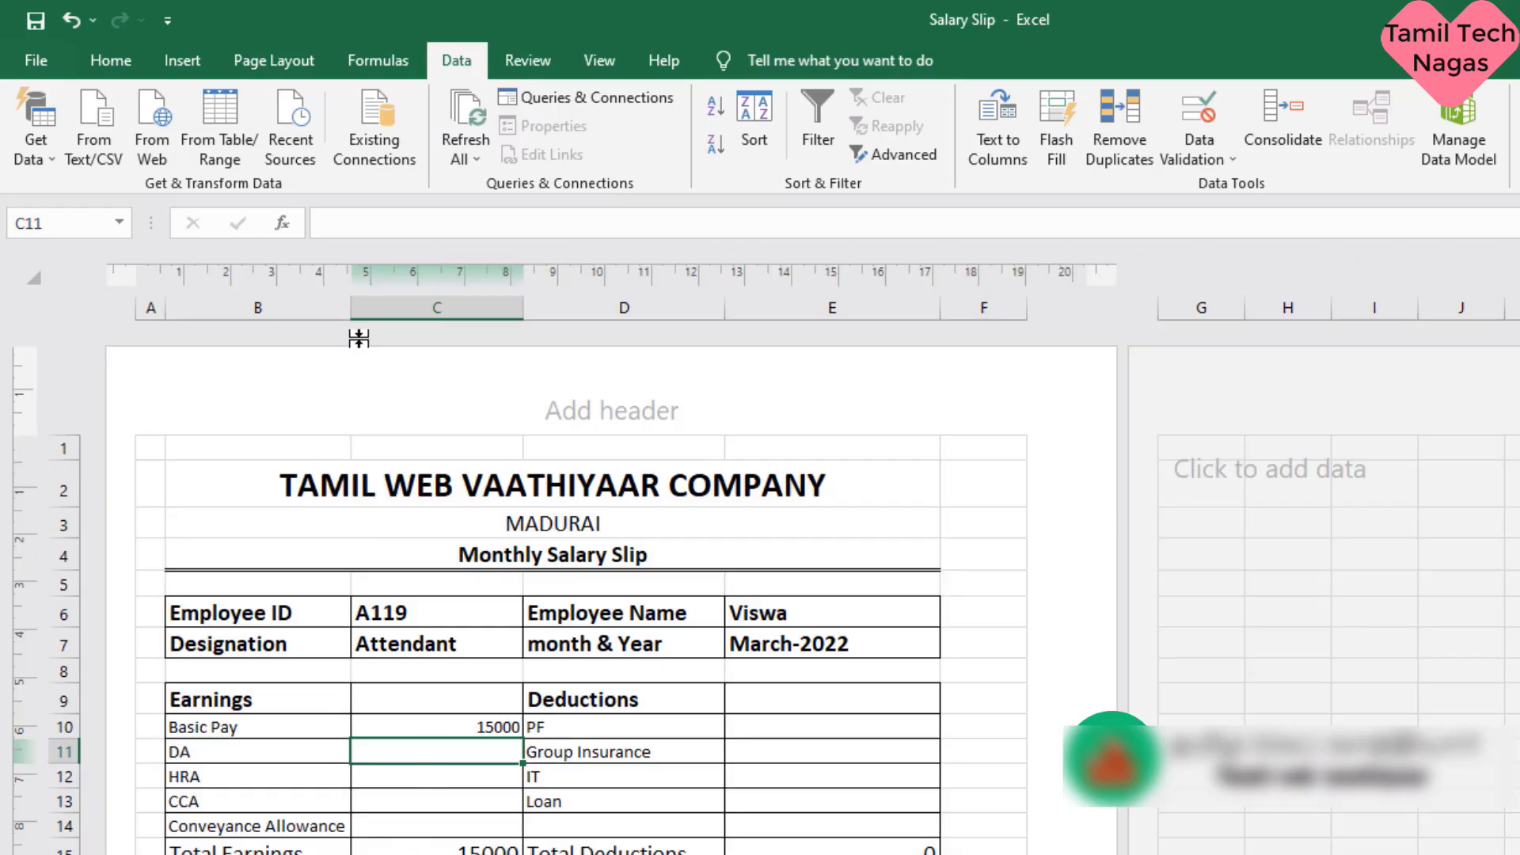
click(401, 231)
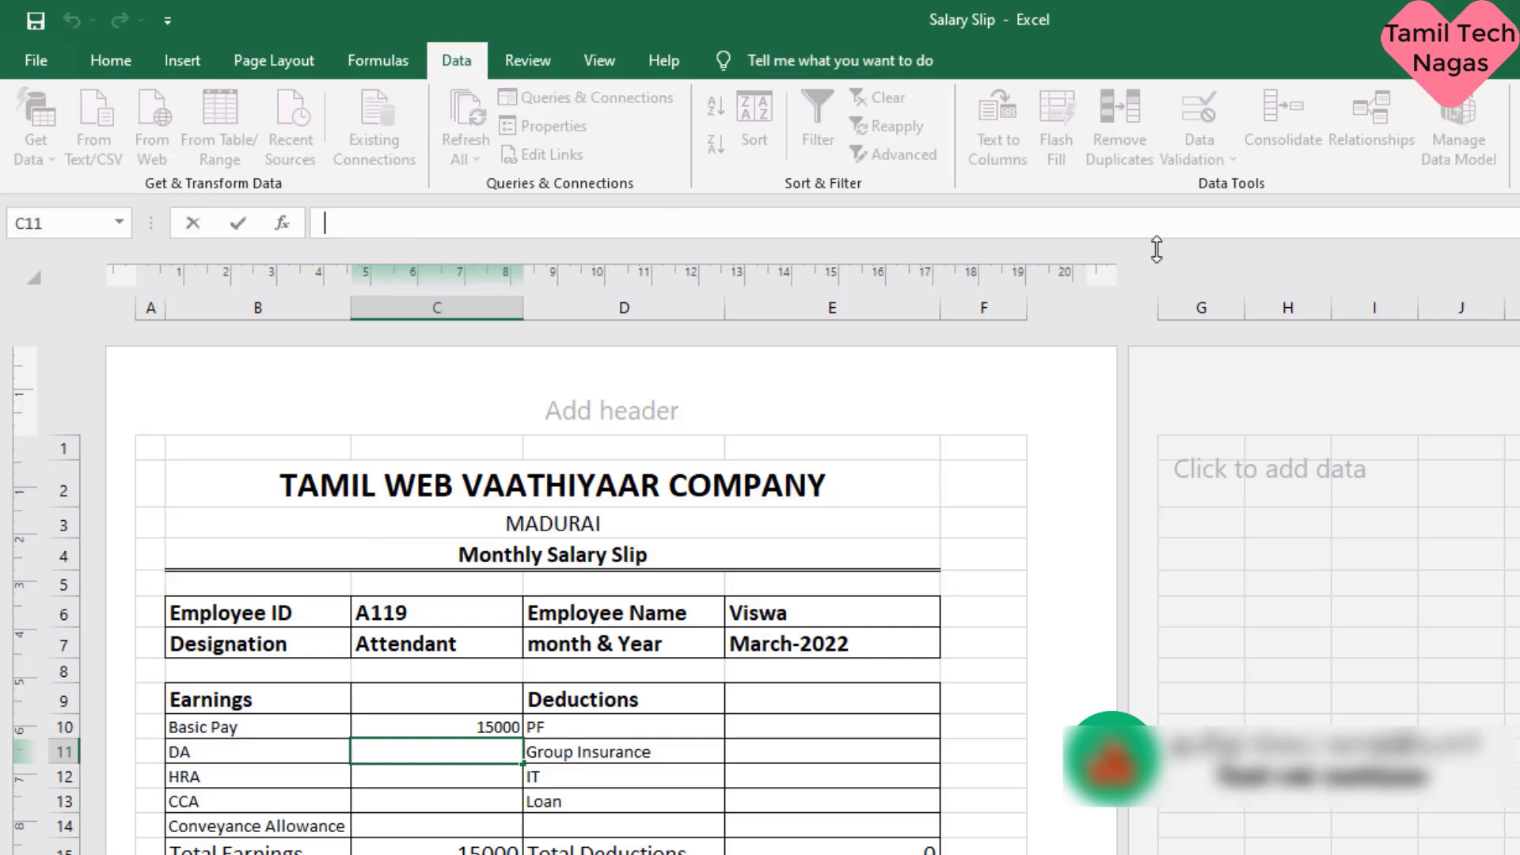
text(=VLOOKUP(C6,Sheet2!C4:R22,2,FALSE))
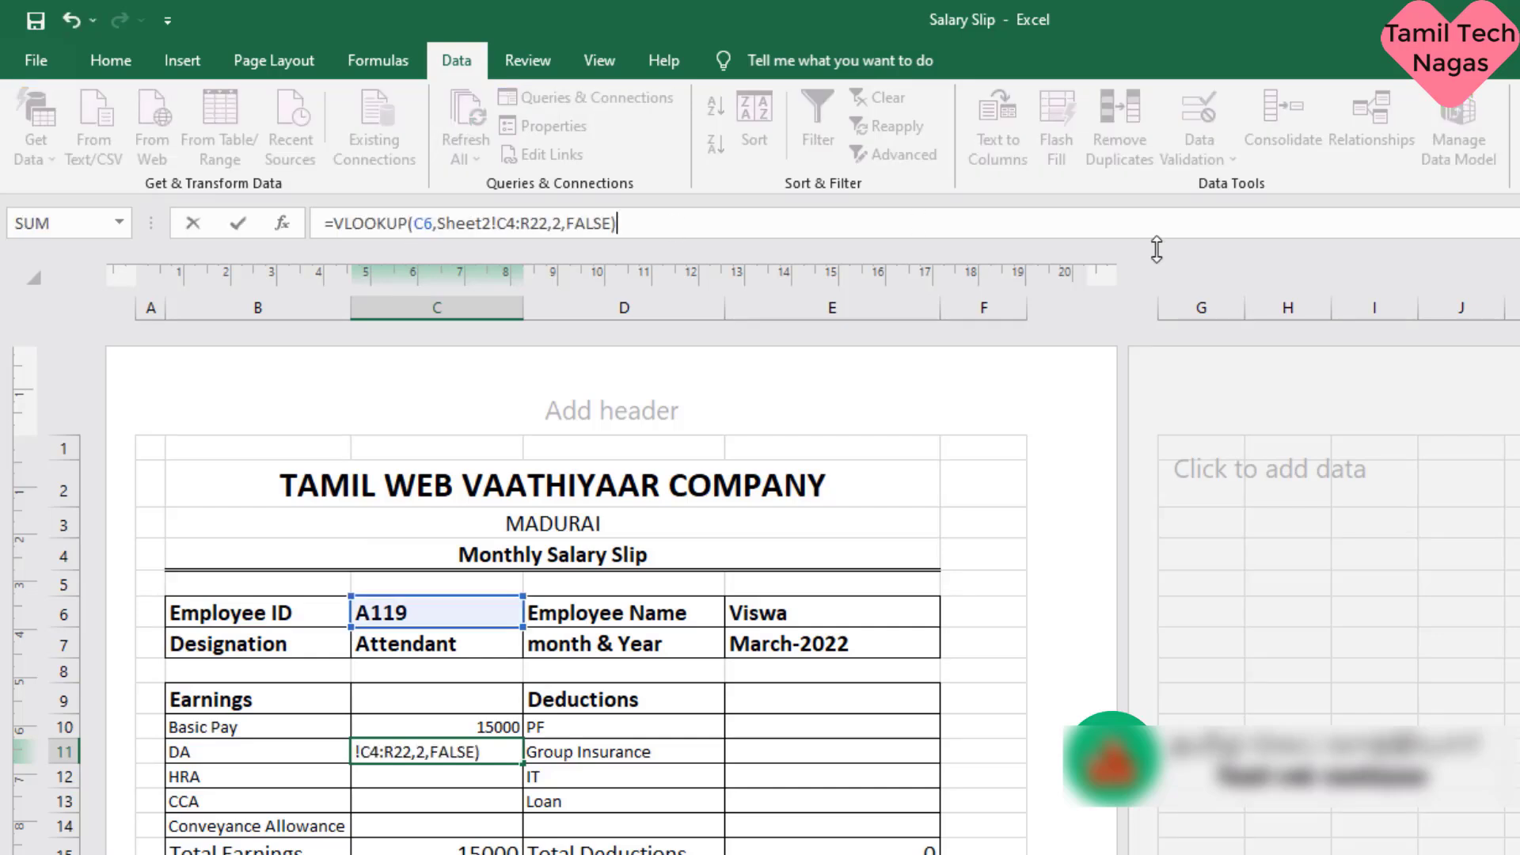
click(562, 222)
key(BackSpace)
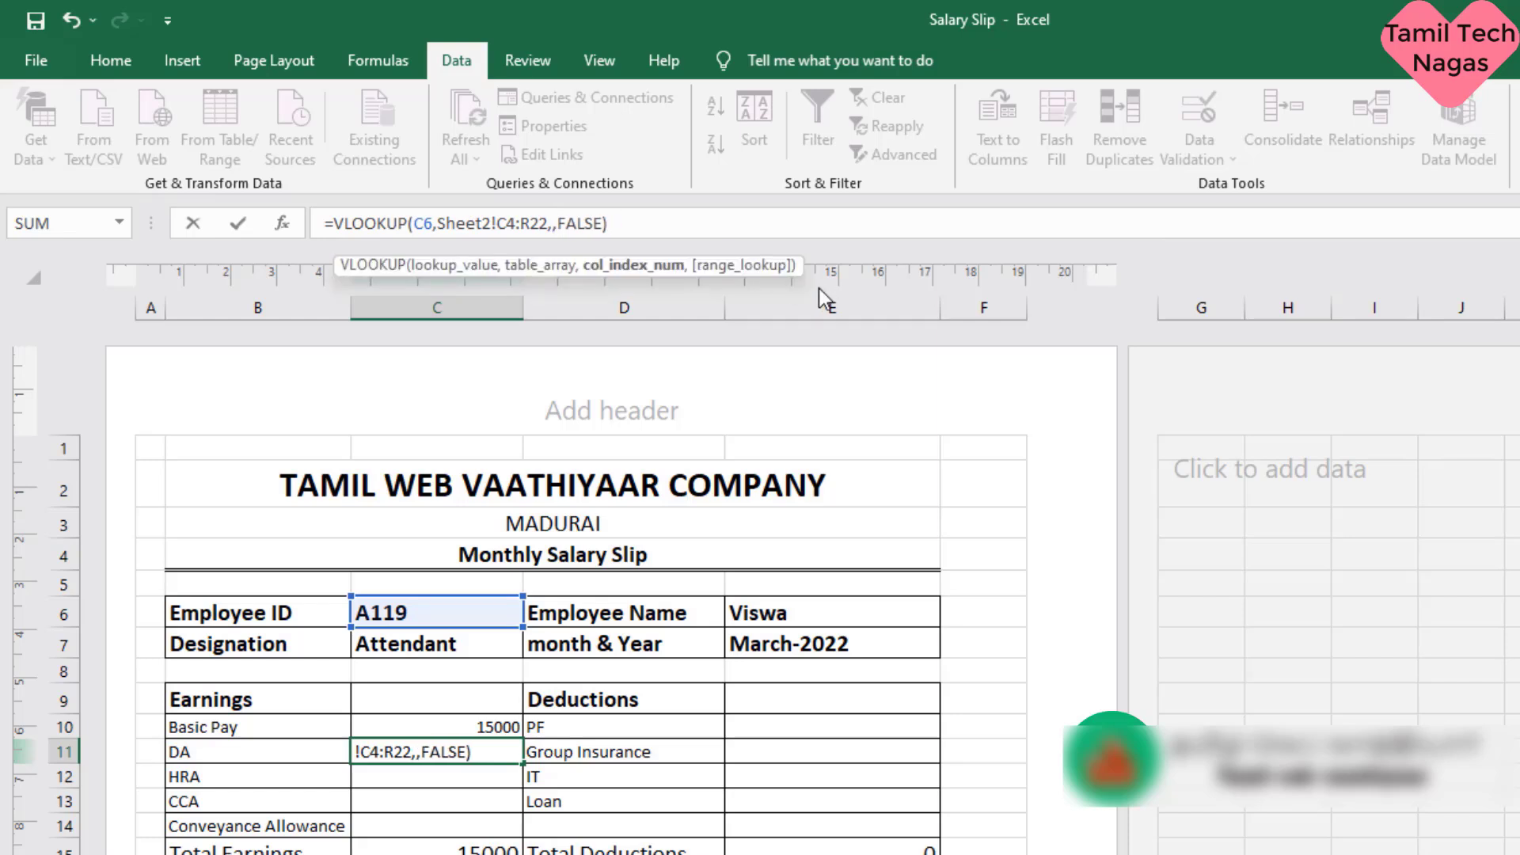
text(6)
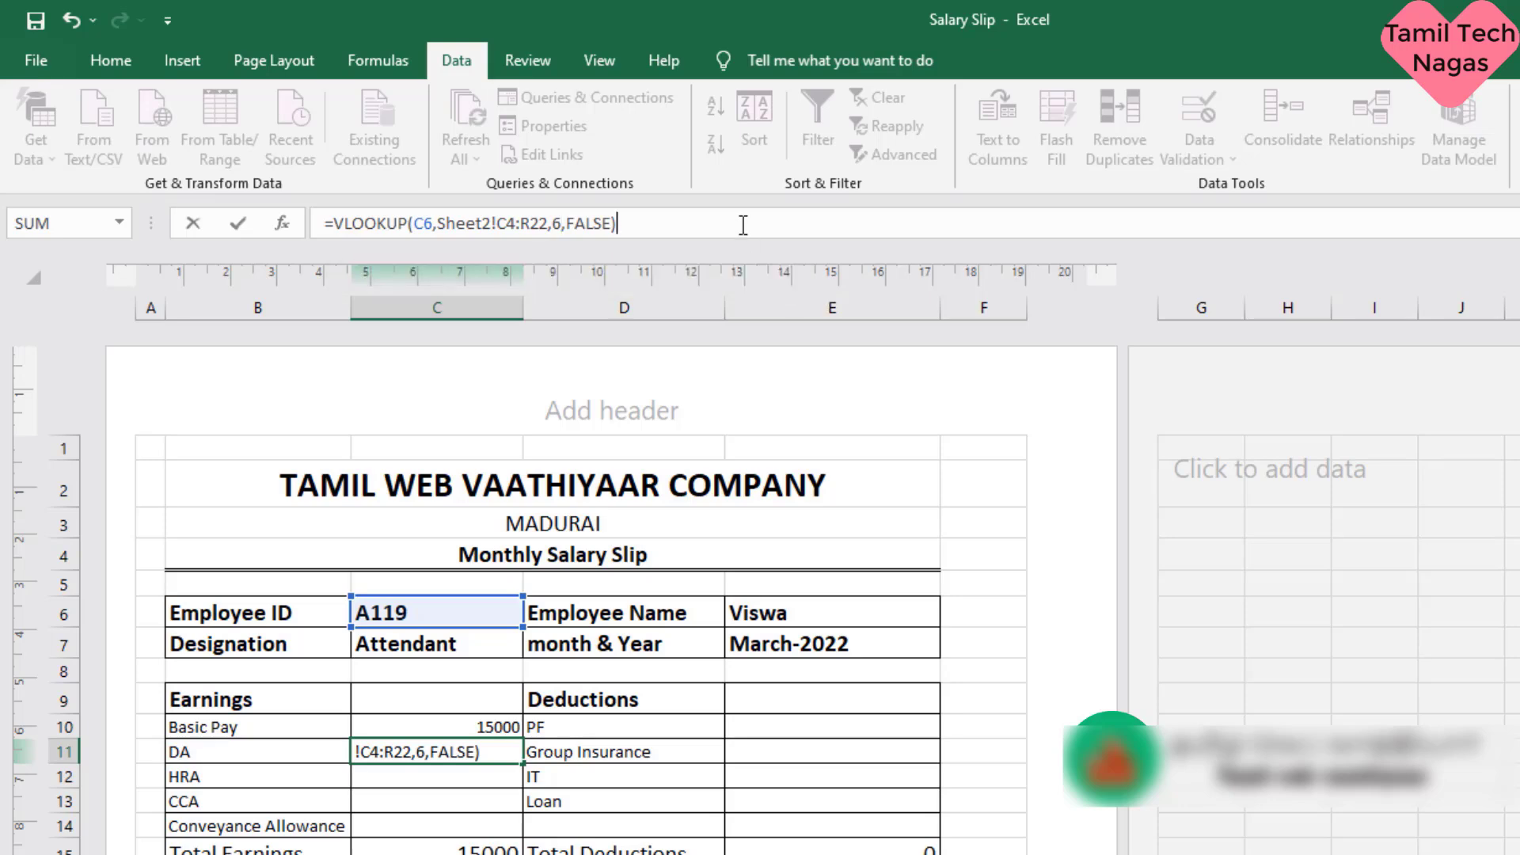
key(Return)
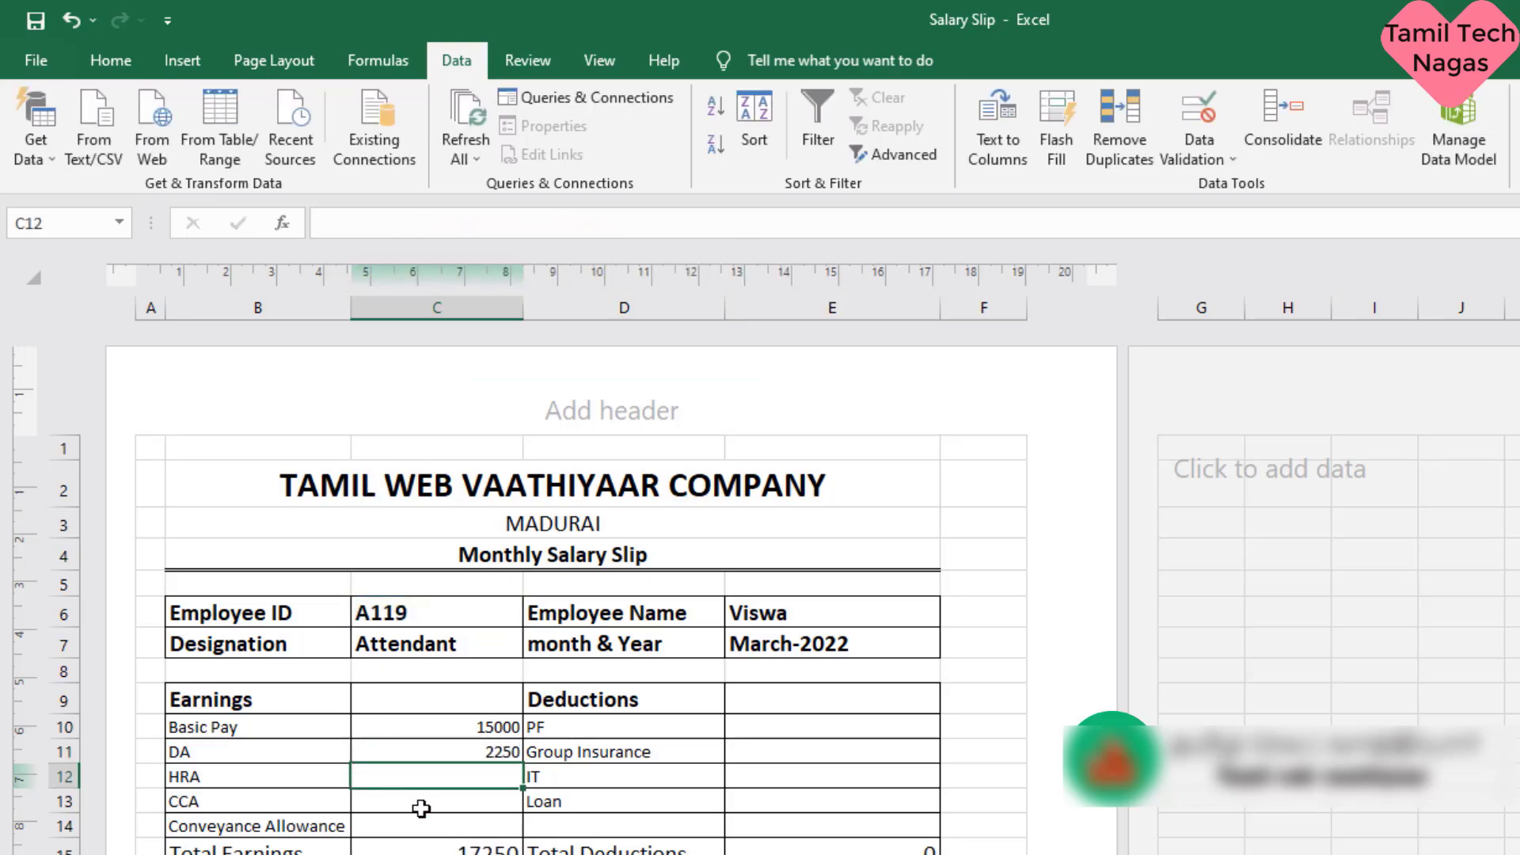
- Check the House Rent Allowance column on Sheet2, paste the copied VLOOKUP formula into HRA cell C12 and set its column index to 7
key(ctrl+Page_Up)
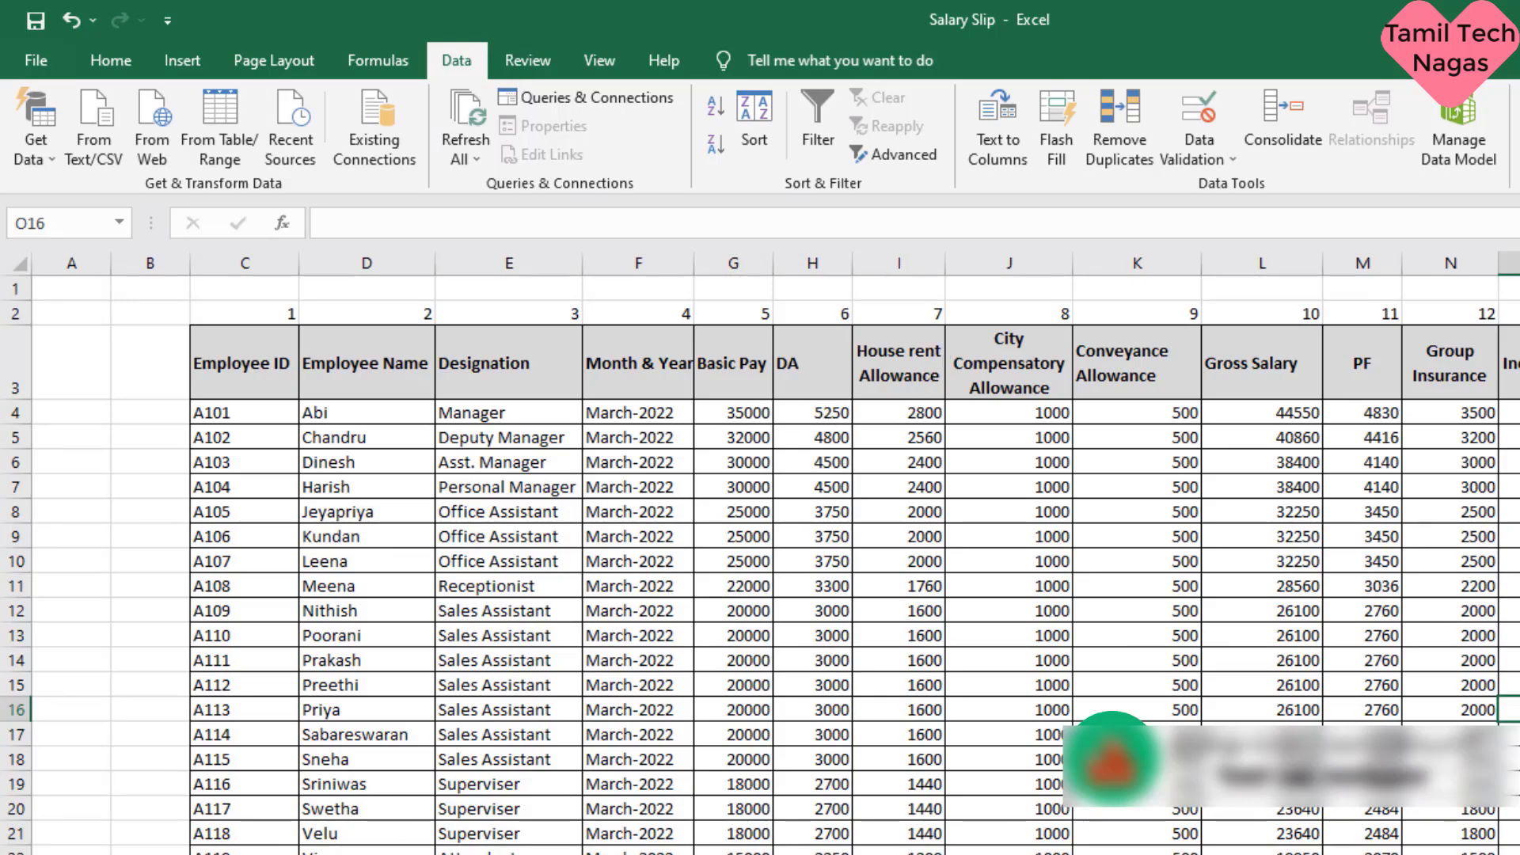
key(ctrl+Page_Down)
click(428, 233)
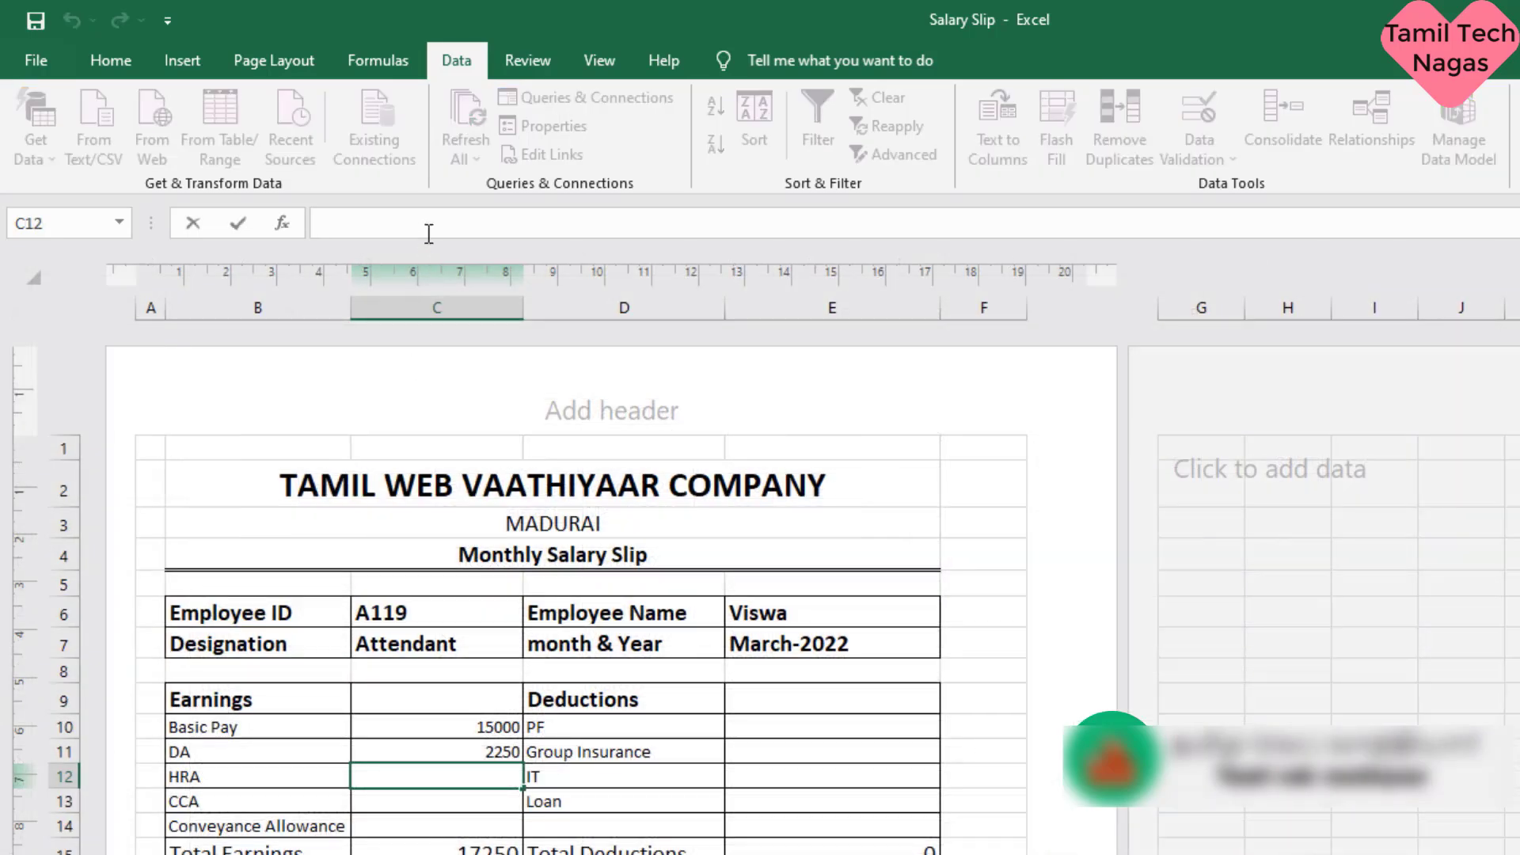
text(=VLOOKUP(C6,Sheet2!C4:R22,2,FALSE))
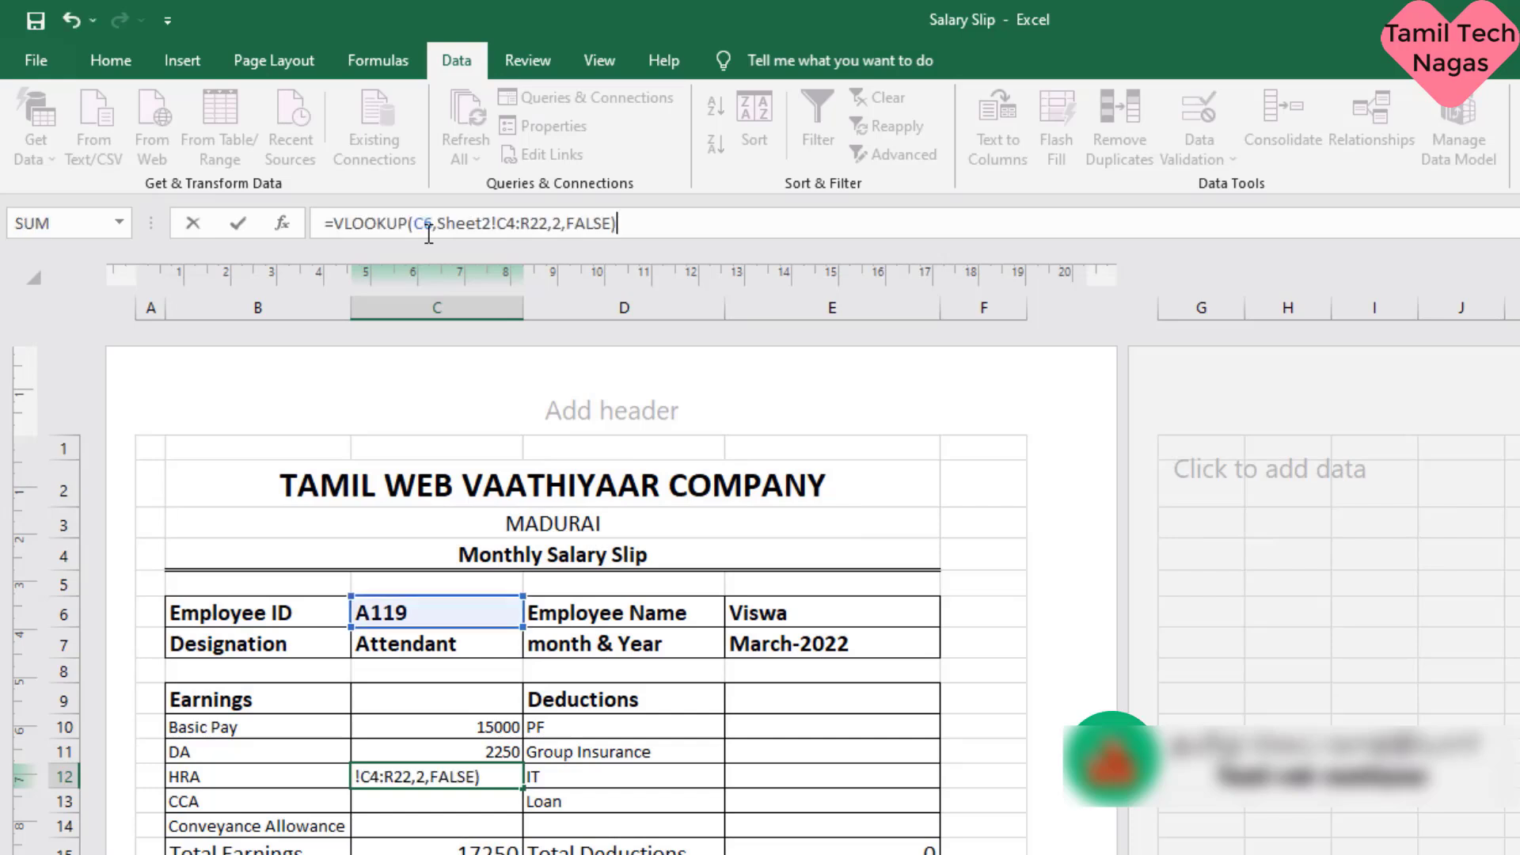
click(560, 223)
key(BackSpace)
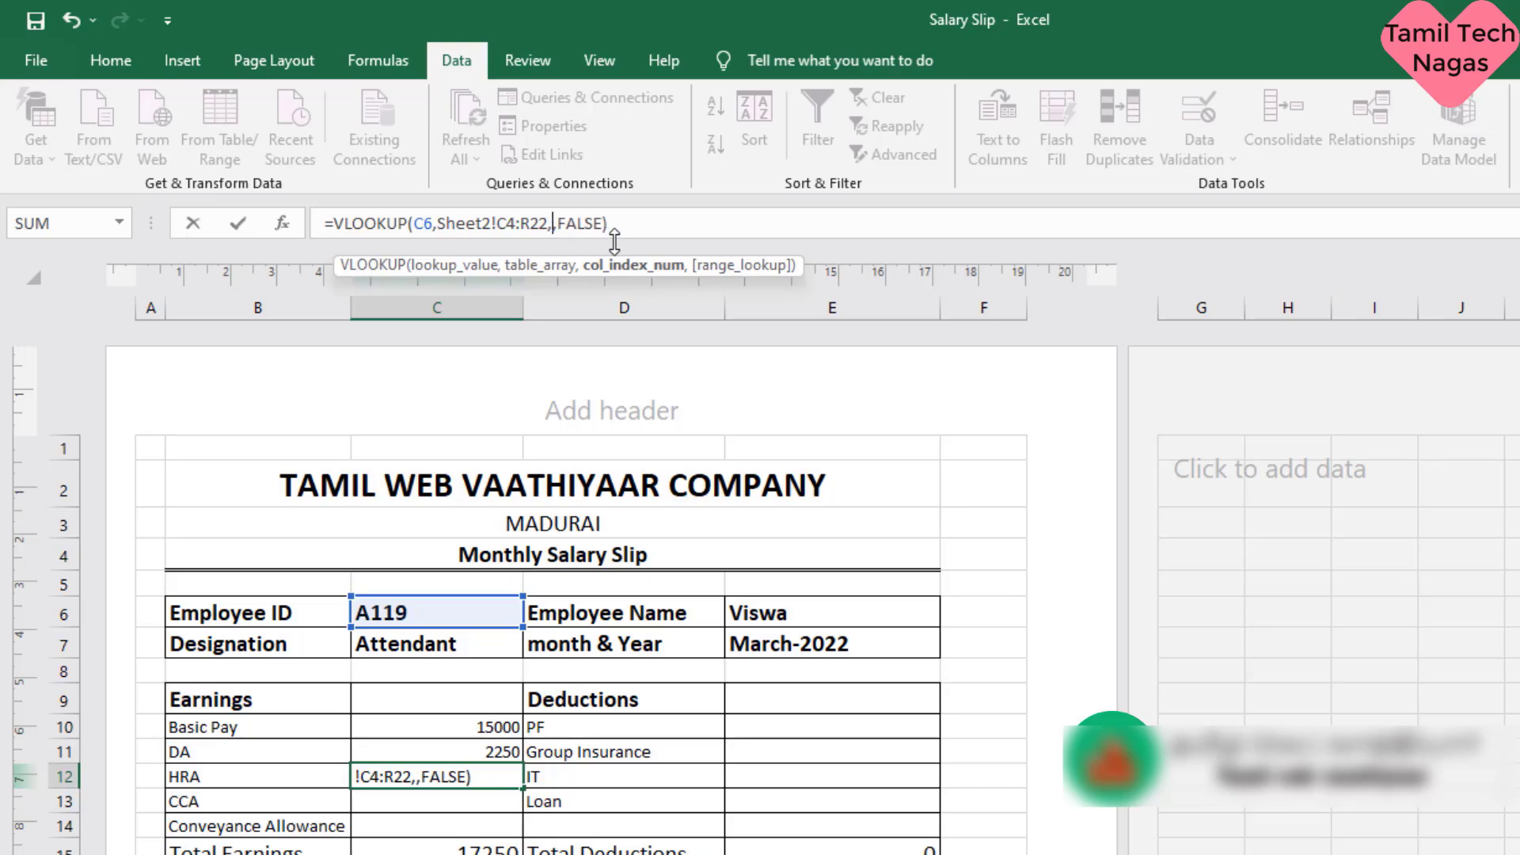
text(7)
key(Return)
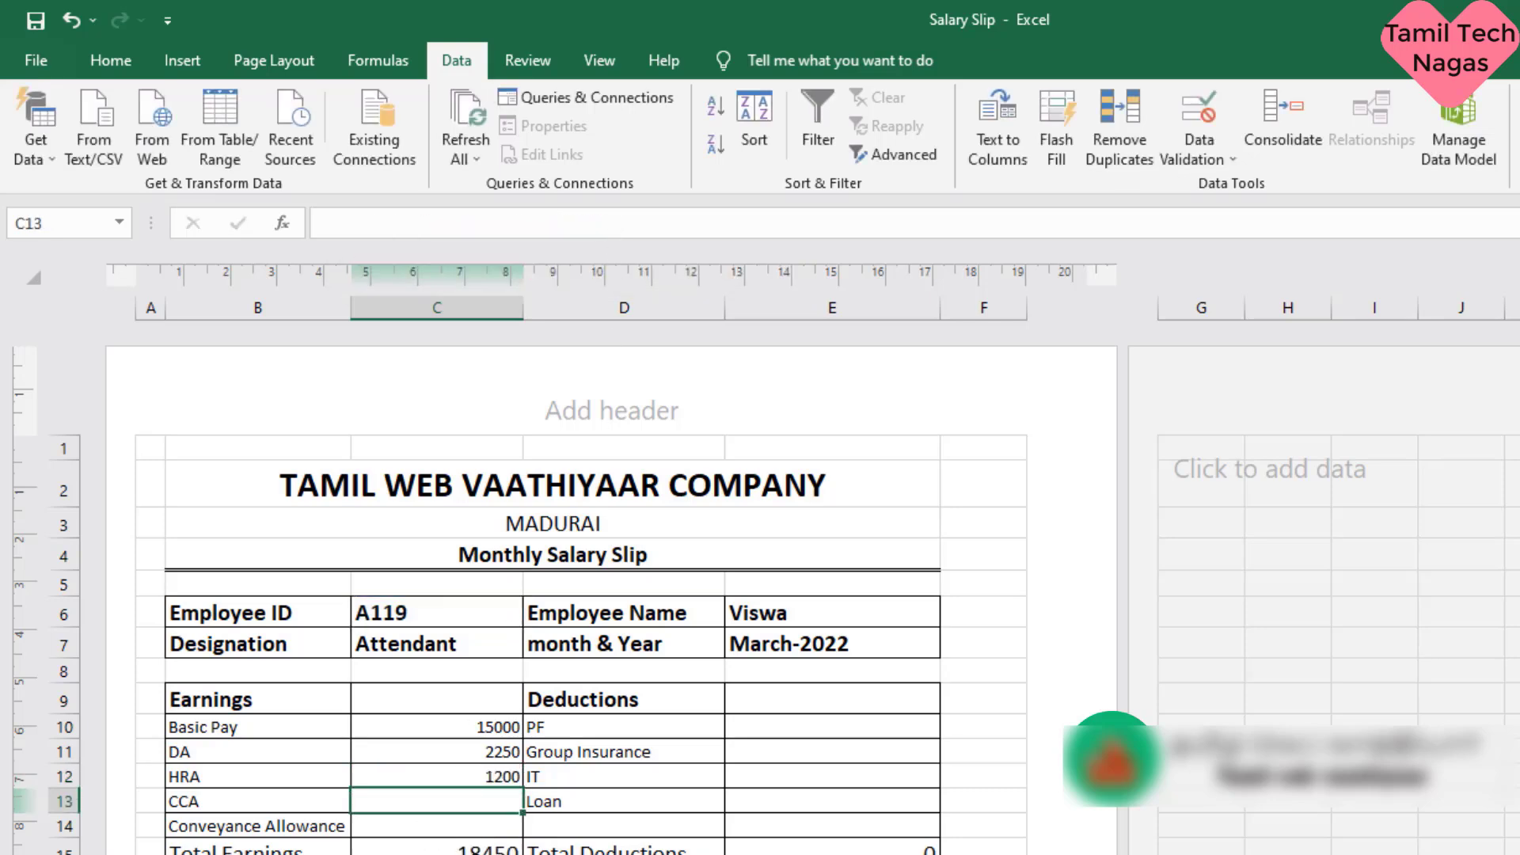
- Check the City Compensatory Allowance column on Sheet2, paste the copied VLOOKUP formula into CCA cell C13 and set its column index to 8
click(380, 854)
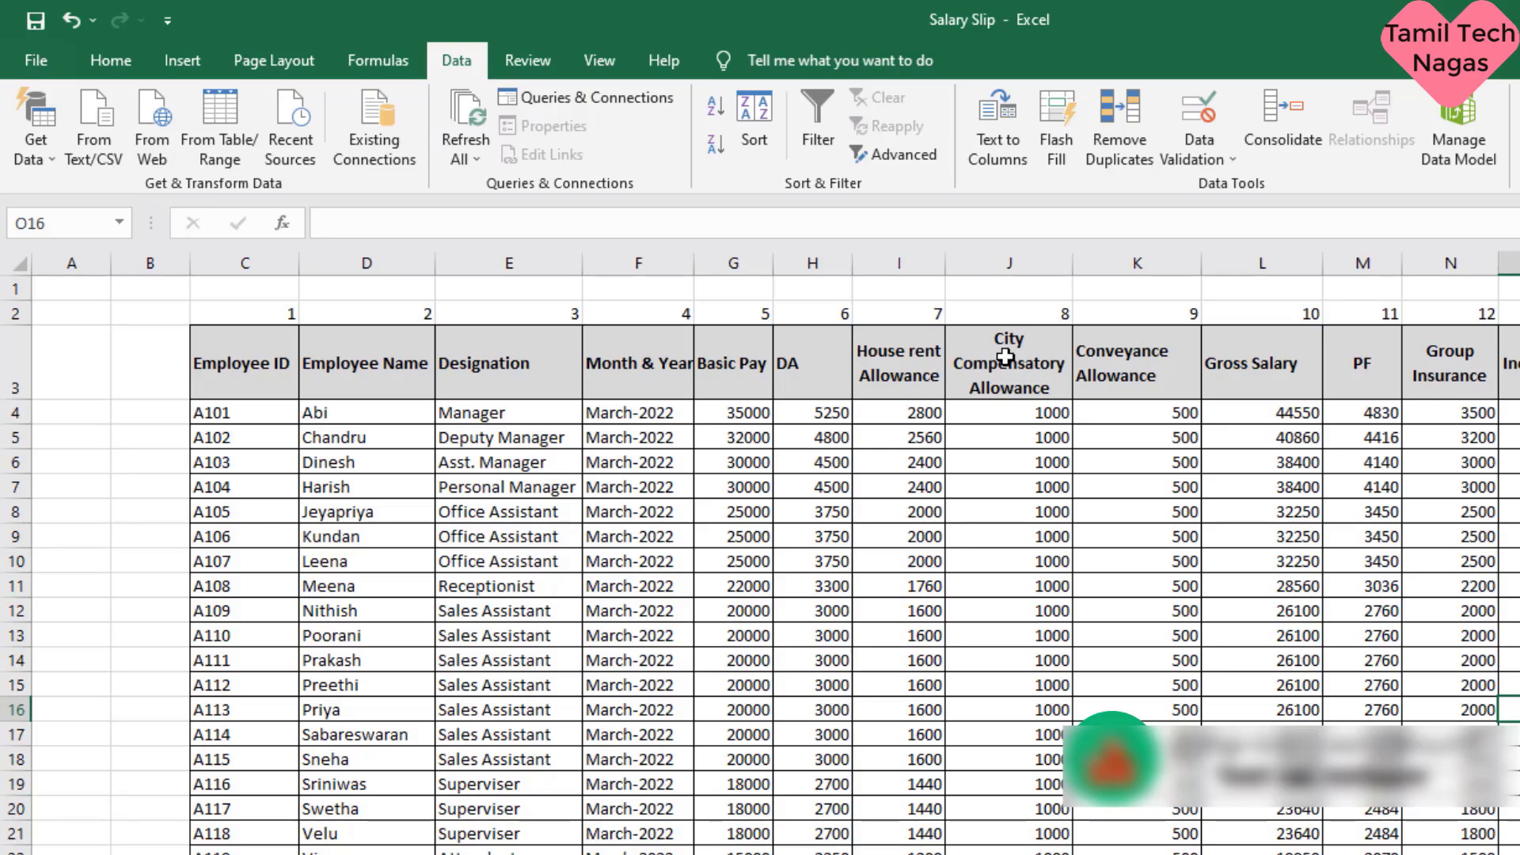
click(380, 854)
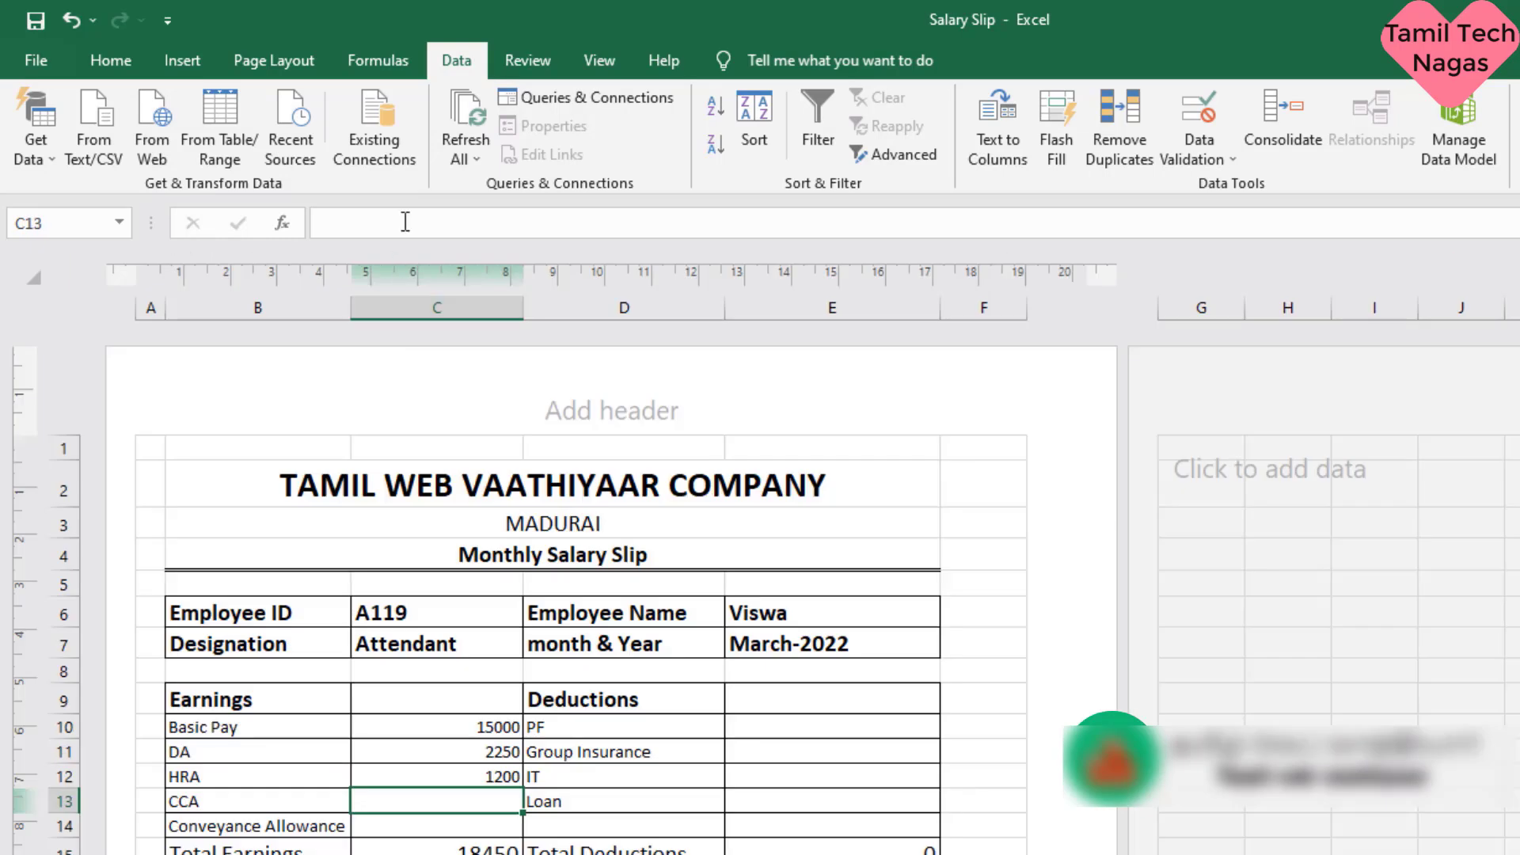
click(406, 221)
text(=VLOOKUP(C6,Sheet2!C4:R22,2,FALSE))
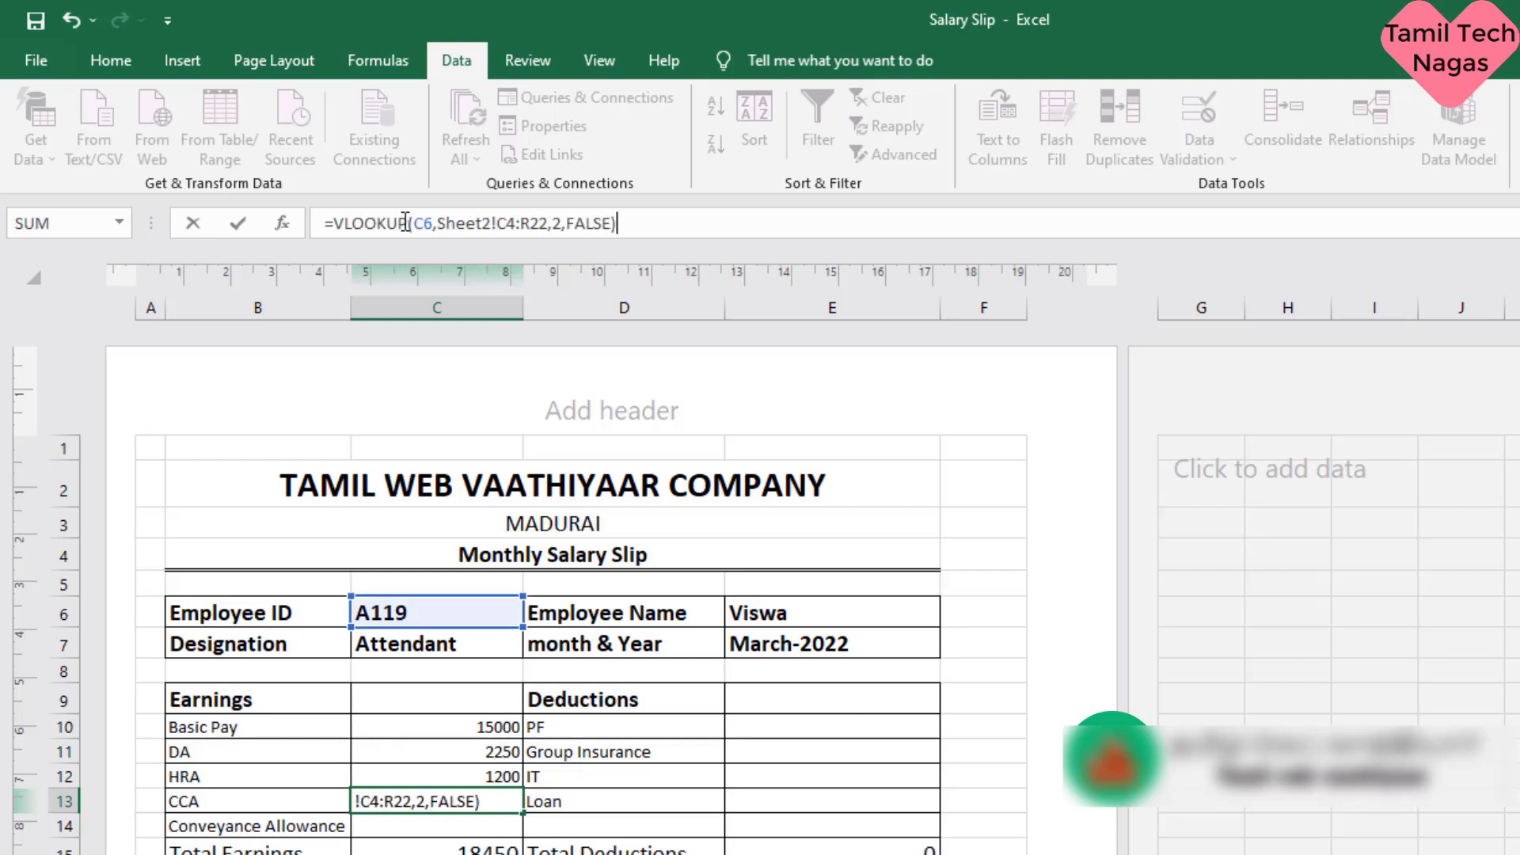
click(558, 230)
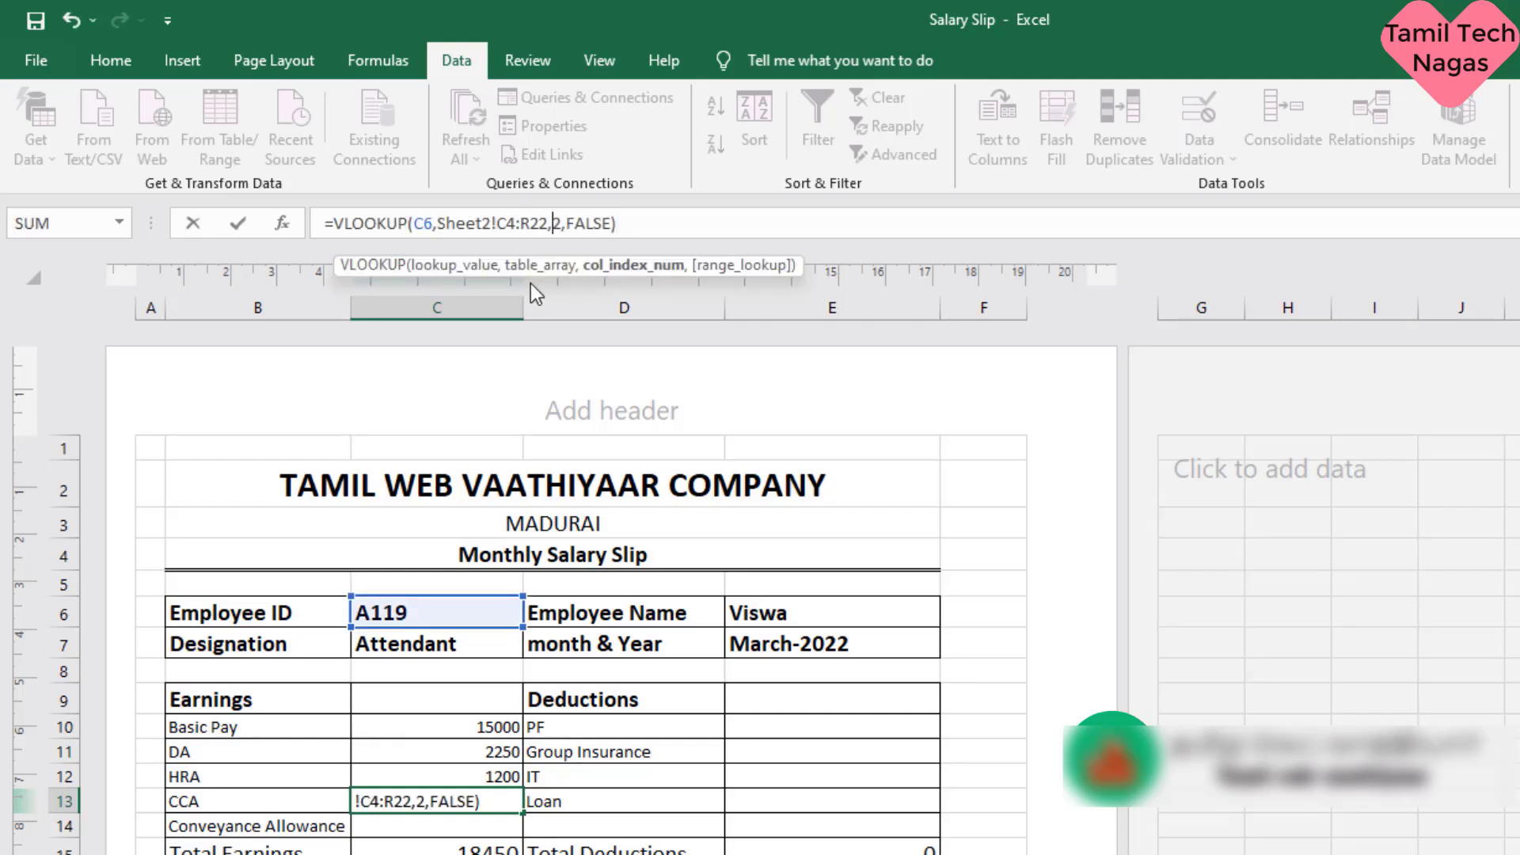
key(Delete)
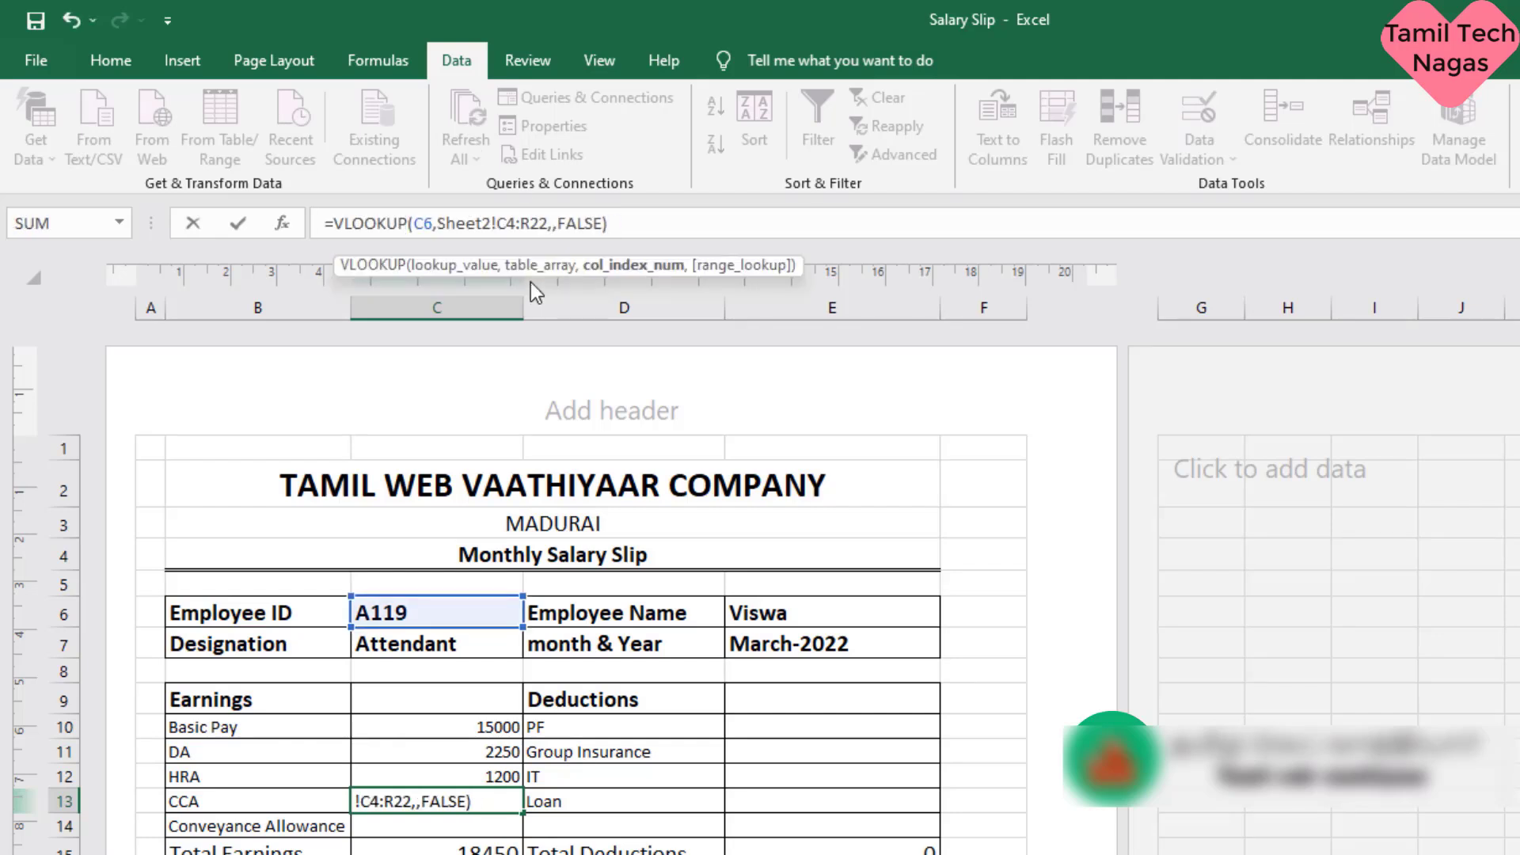
key(Return)
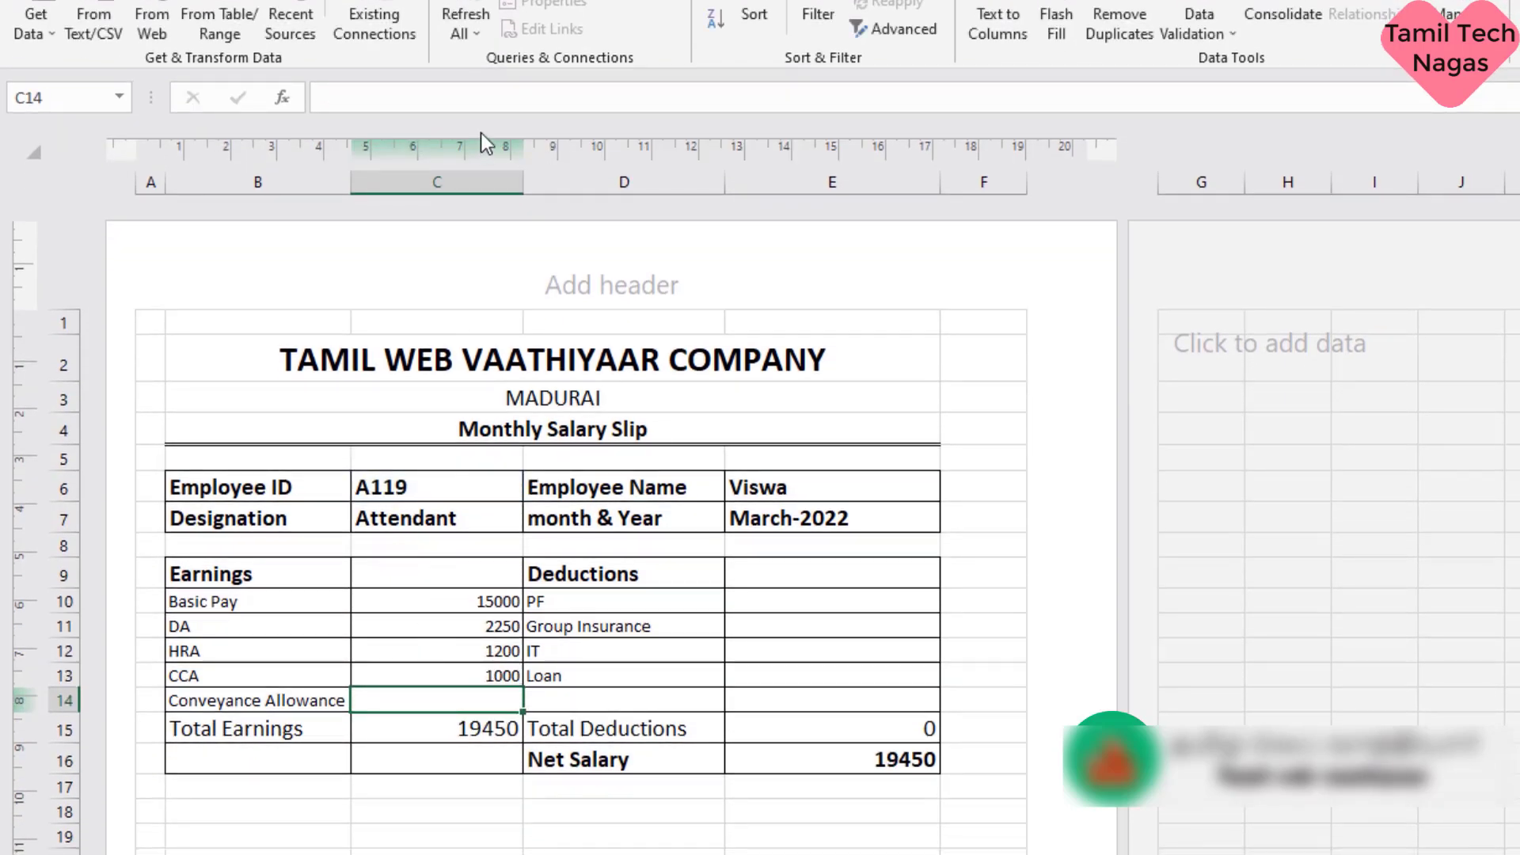
- Paste the copied VLOOKUP formula into the Conveyance Allowance cell C14 and set its column index to 9
click(486, 102)
text(=VLOOKUP(C6,Sheet2!C4:R22,2,FALSE))
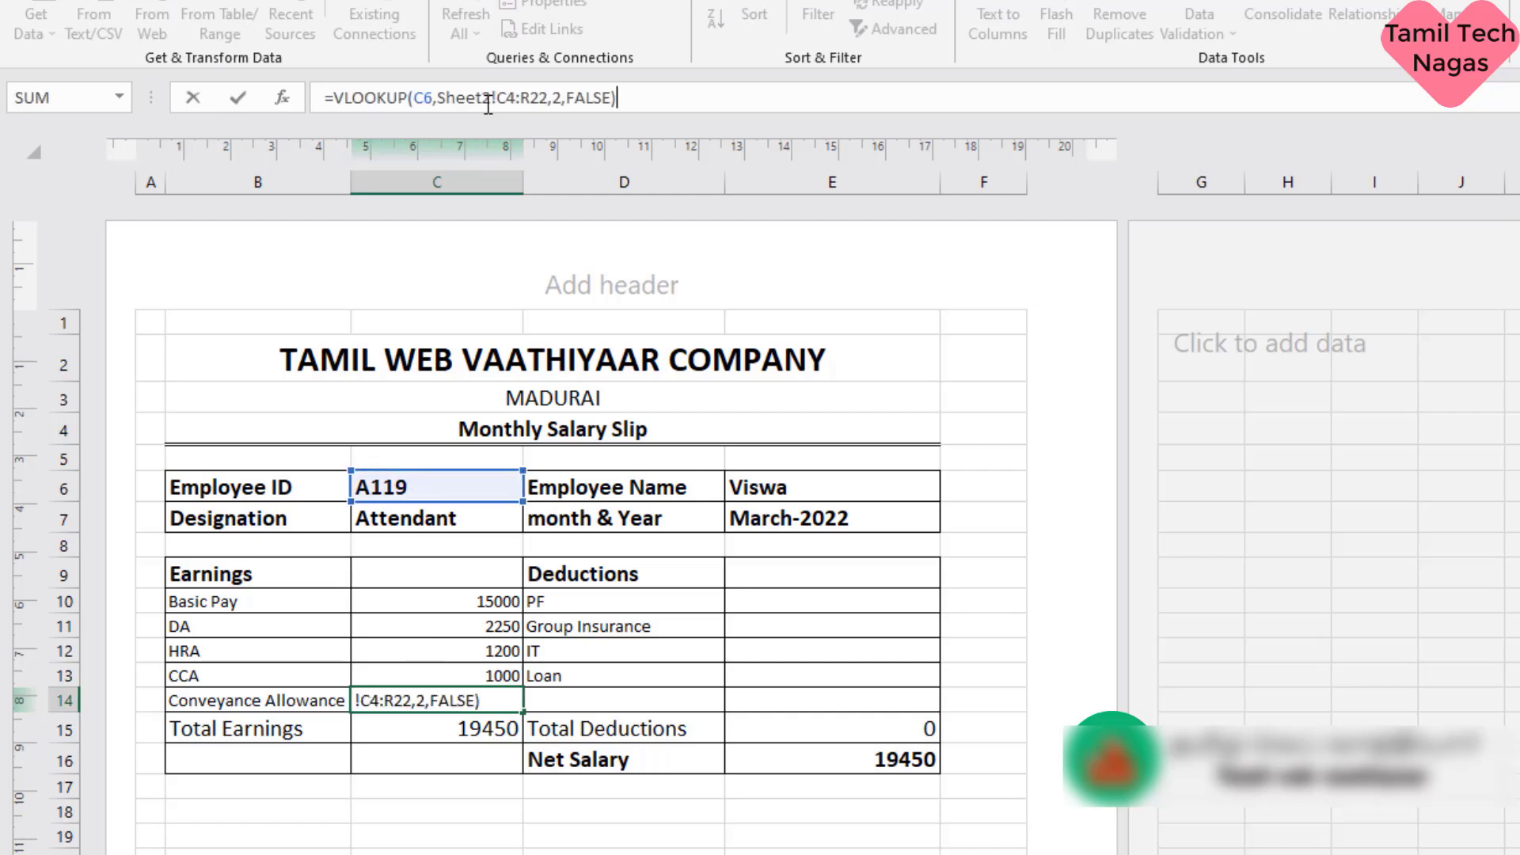
click(557, 97)
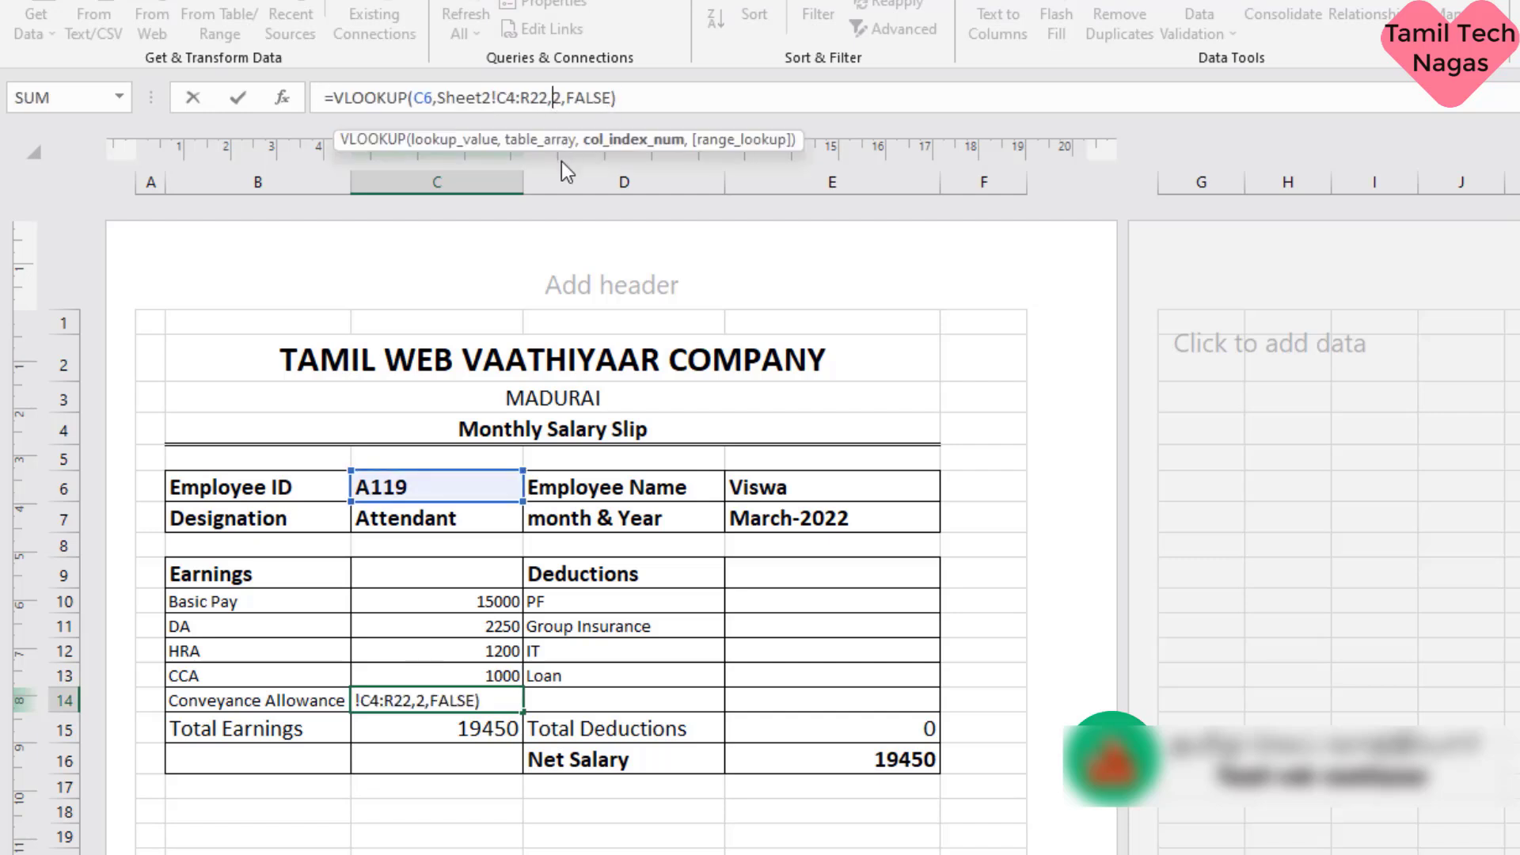
key(BackSpace)
text(9)
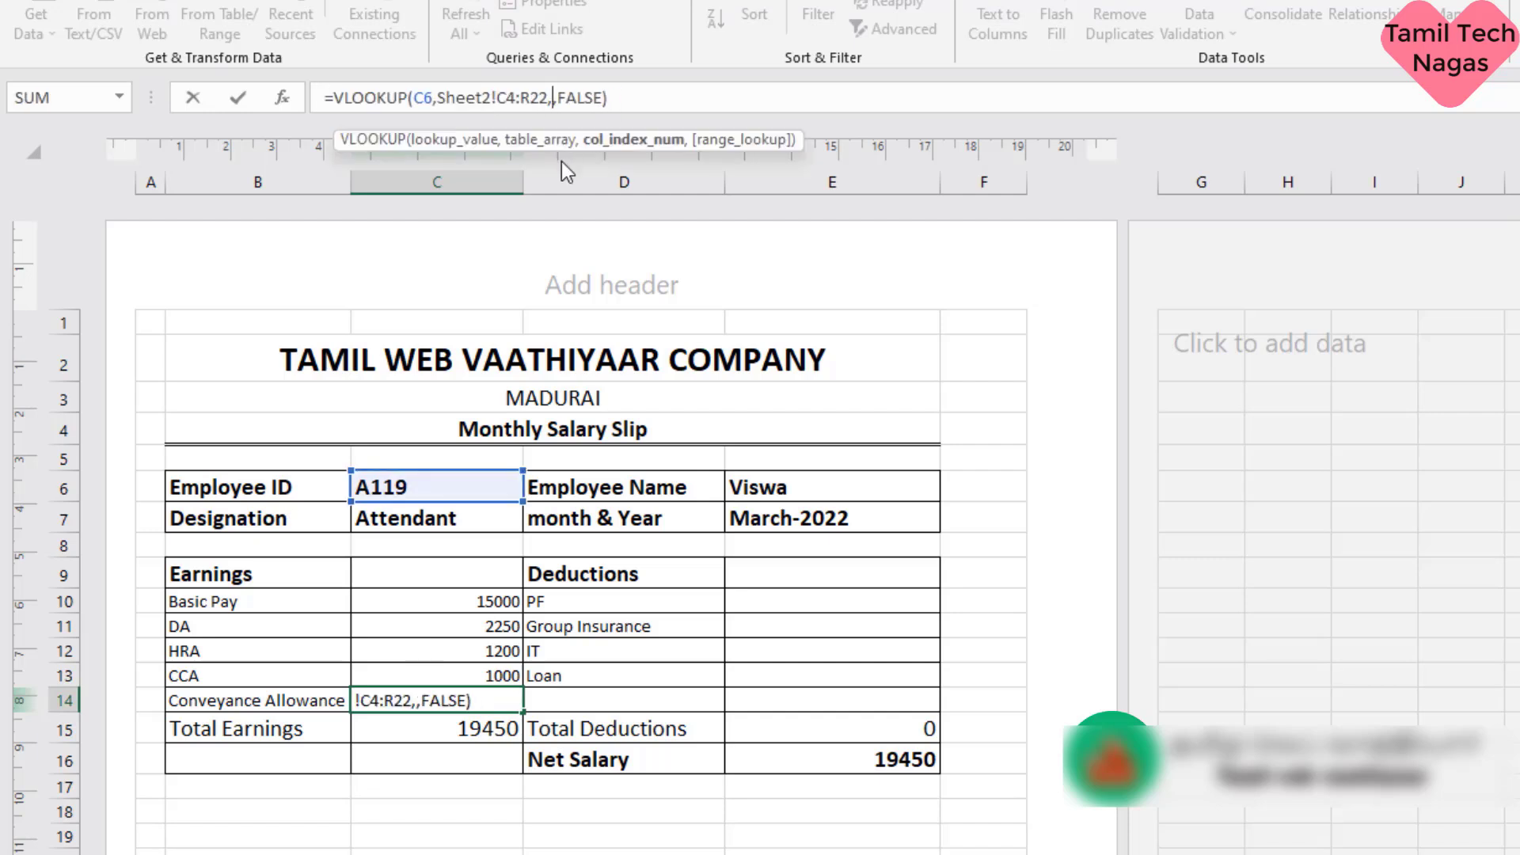
key(Return)
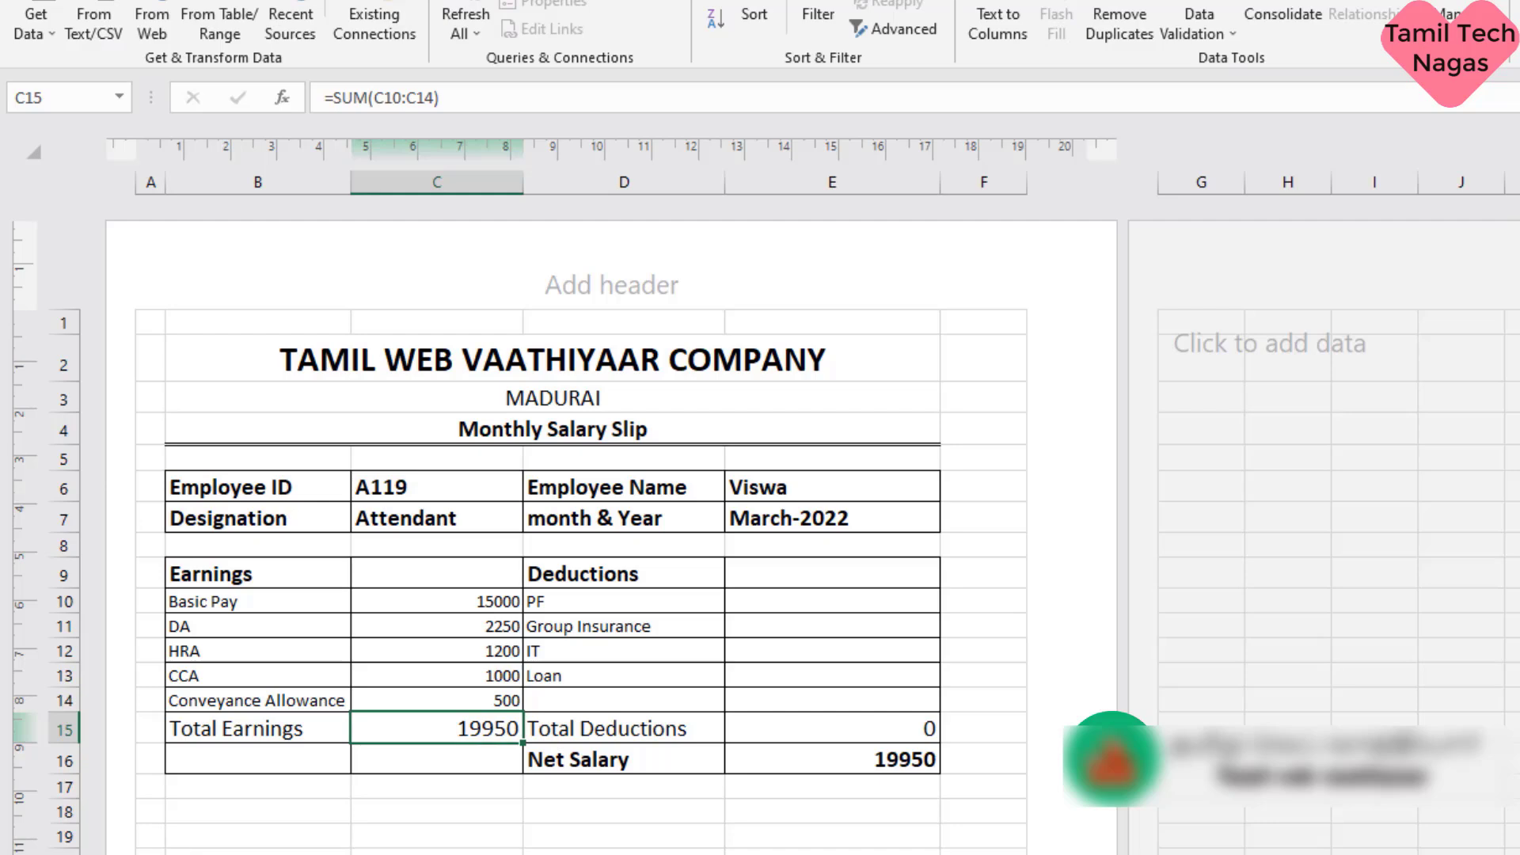
- Paste the copied VLOOKUP formula into the PF deduction cell E10 and set its column index to 11
click(229, 852)
click(794, 603)
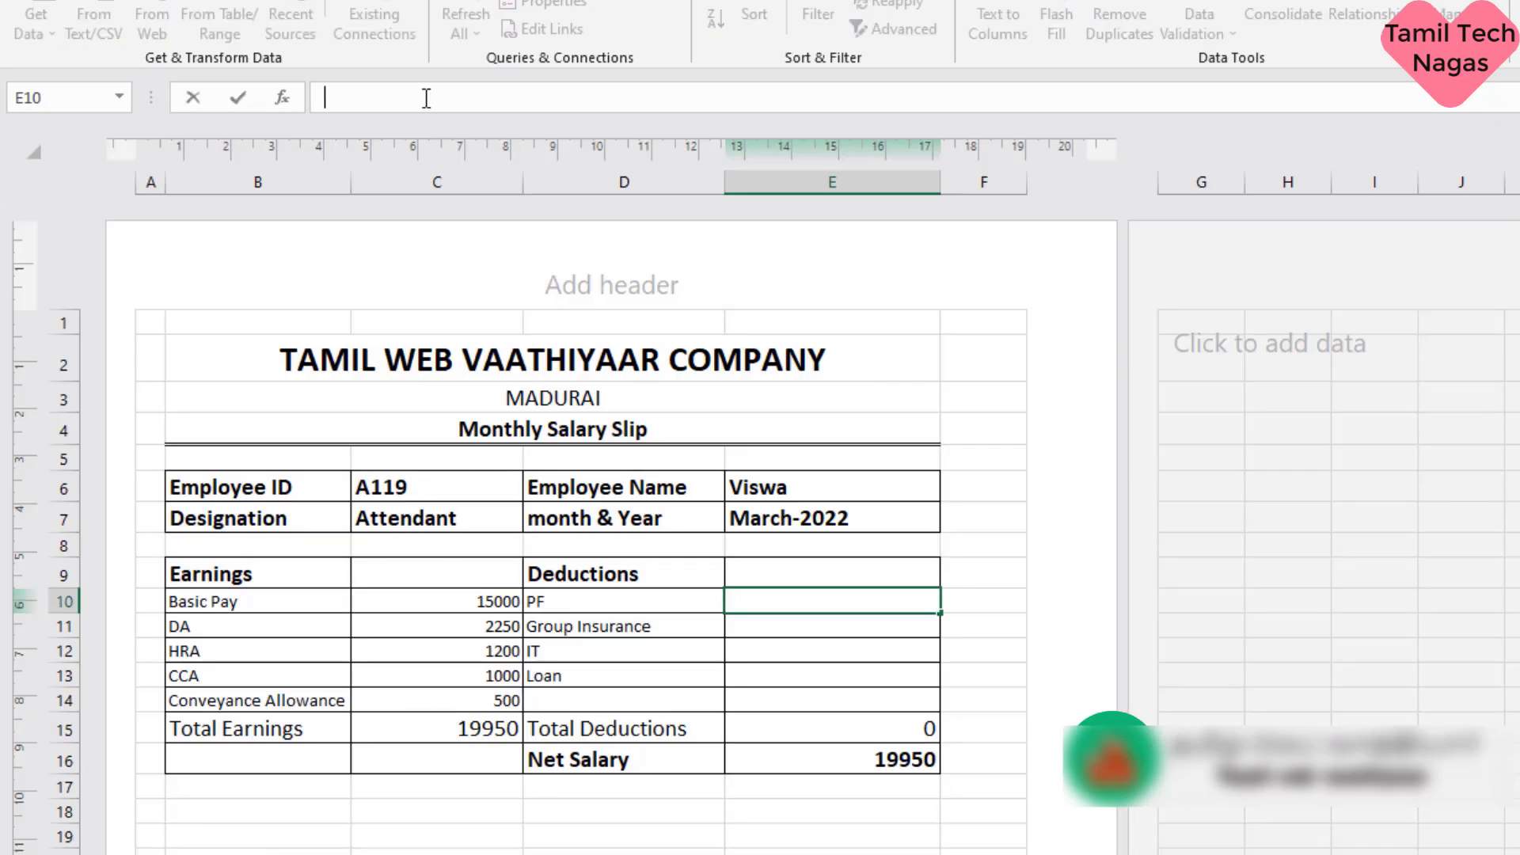
text(=VLOOKUP(C6,Sheet2!C4:R22,2,FALSE))
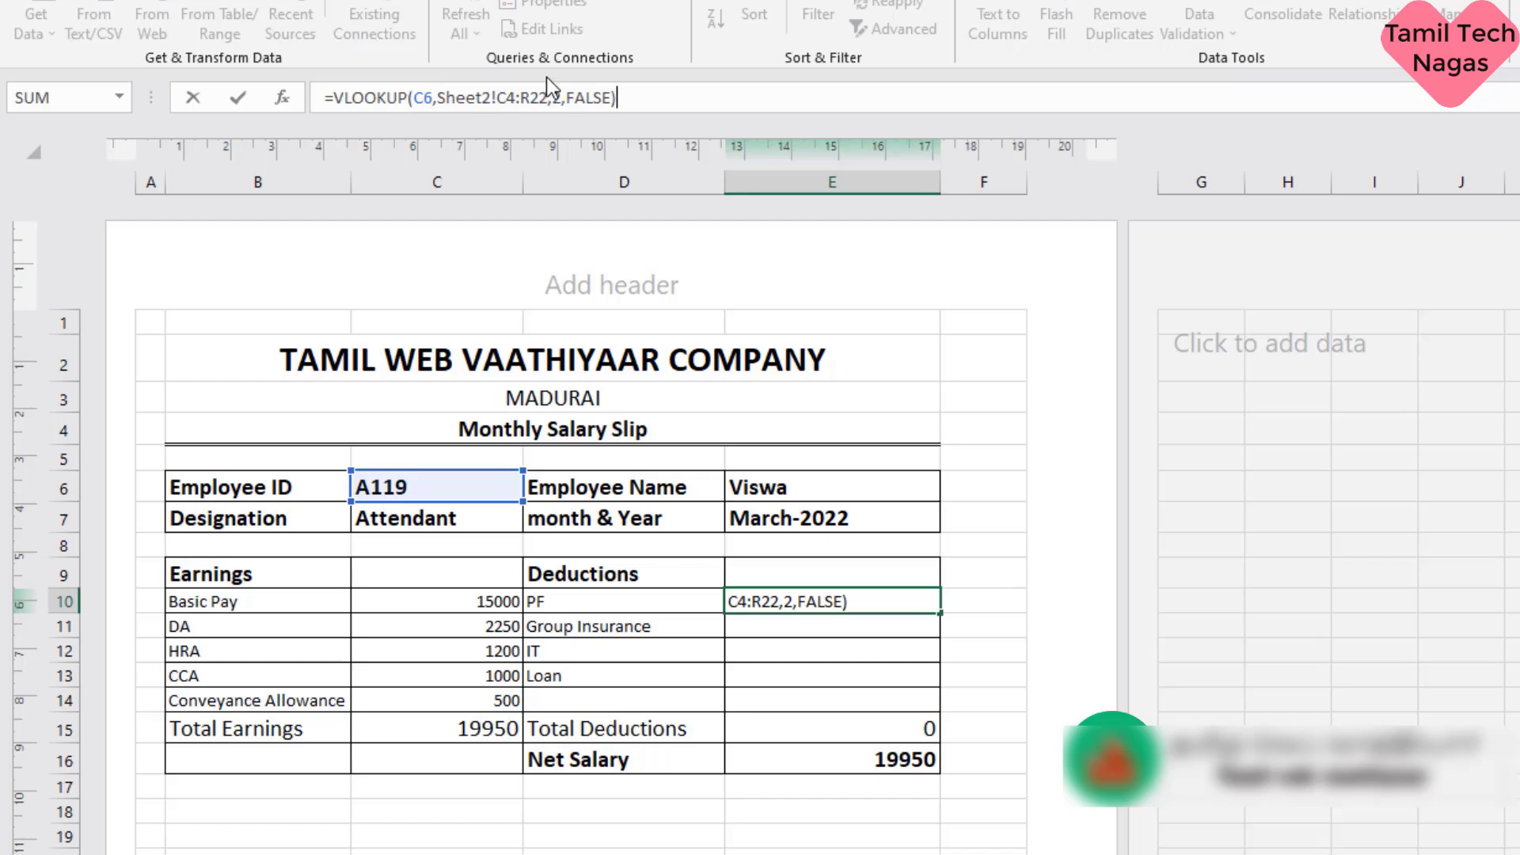
click(562, 98)
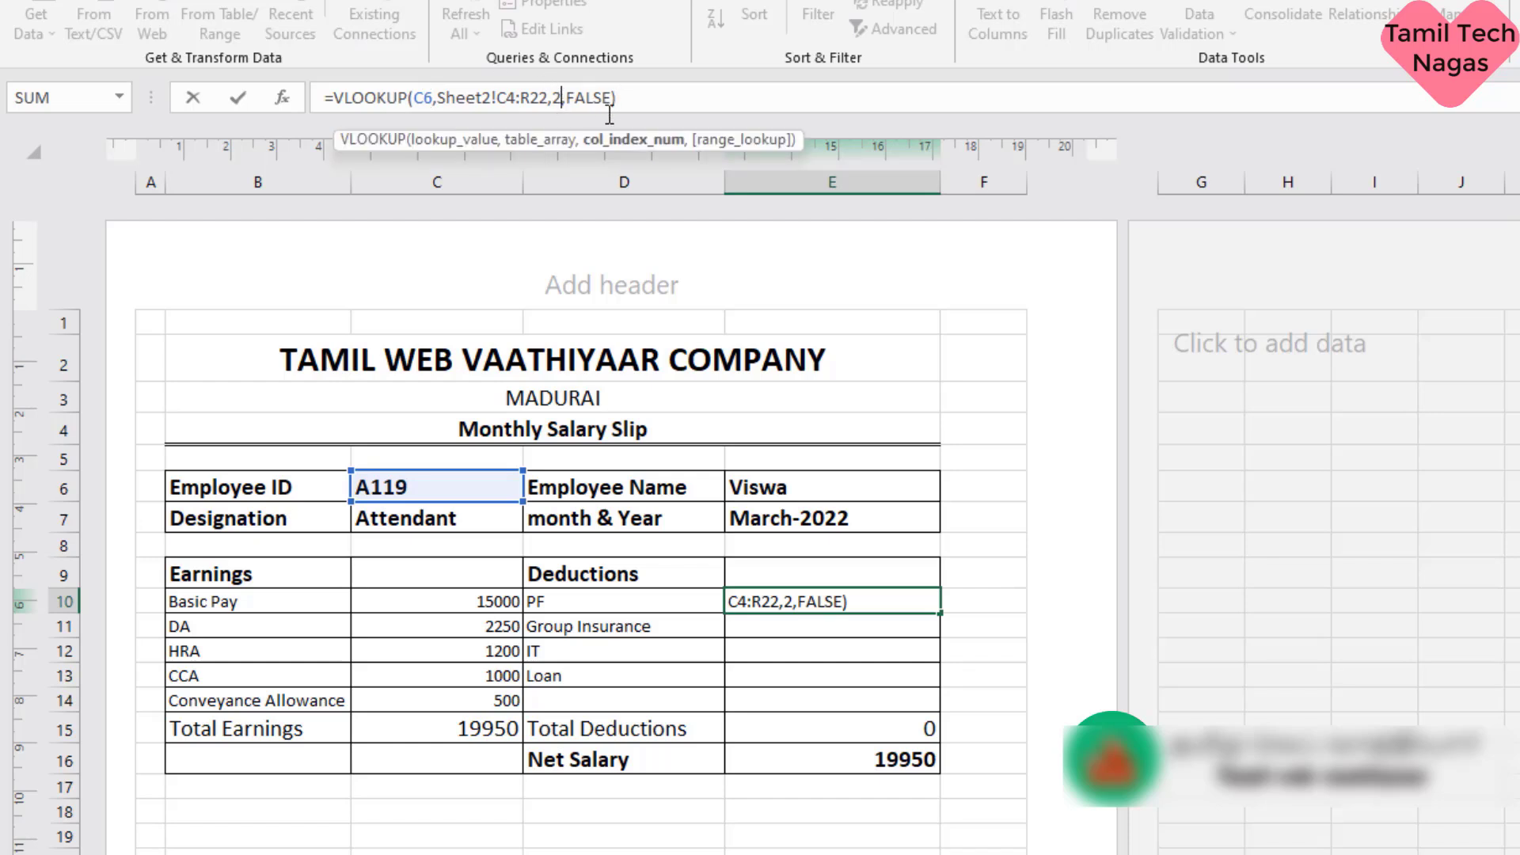
key(BackSpace)
text(11)
key(Return)
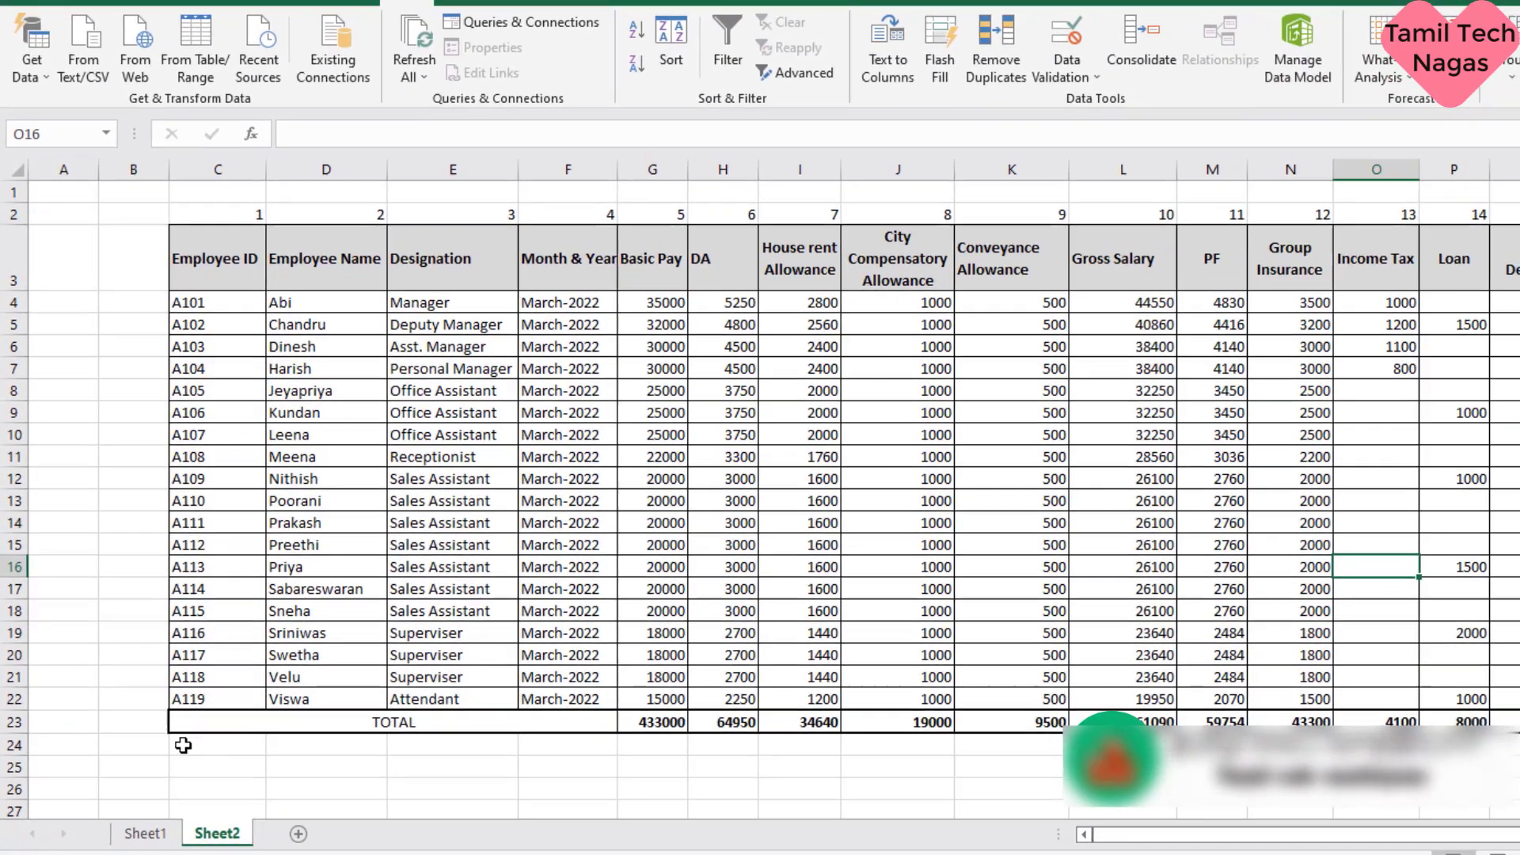
- Paste the copied VLOOKUP formula into the Group Insurance deduction cell E11 on Sheet1 and set its column index to 12
click(145, 833)
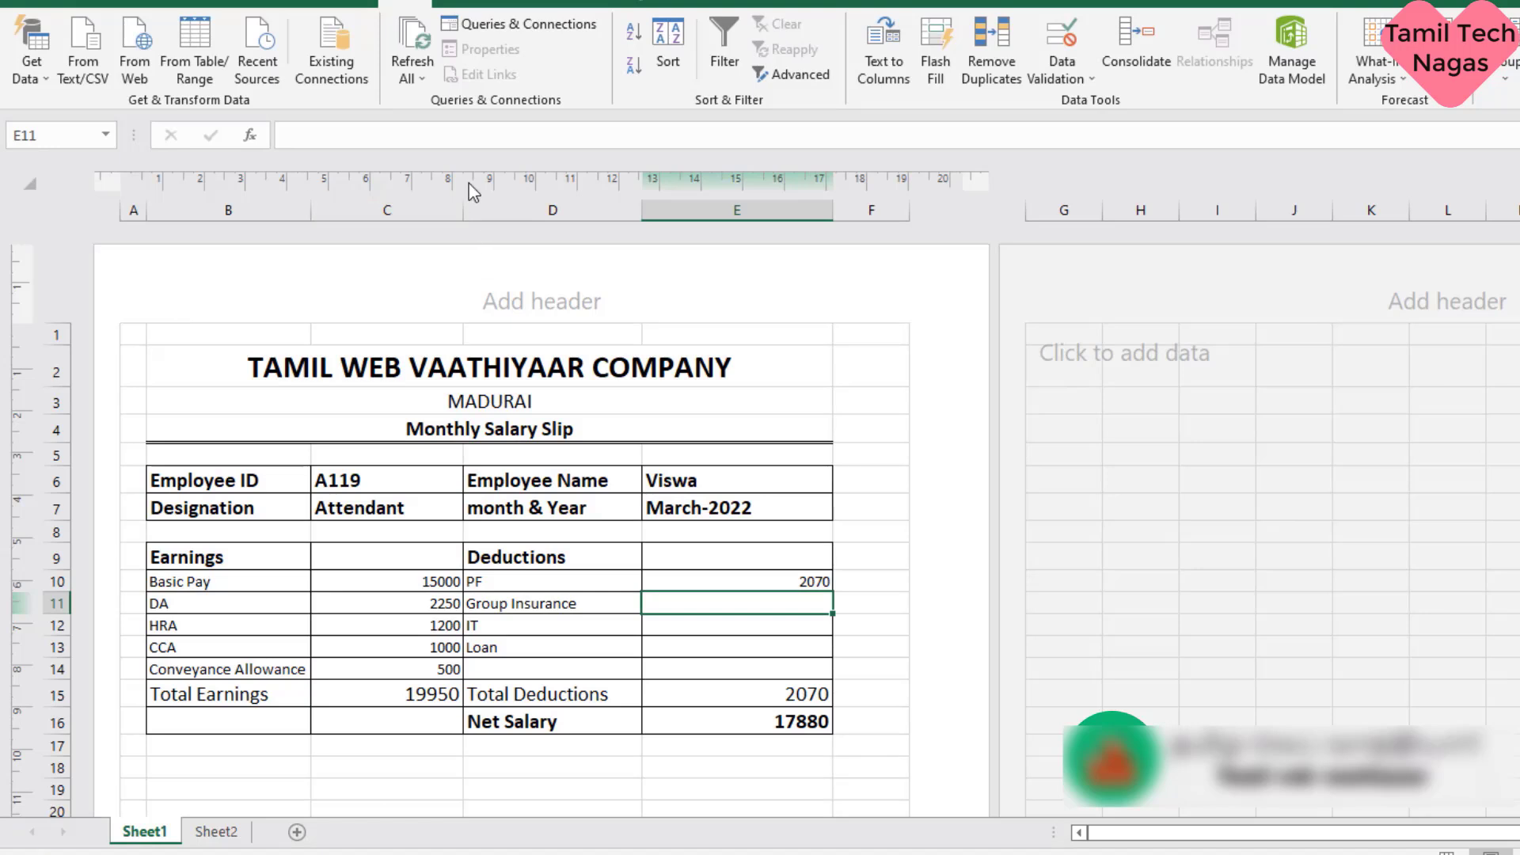
click(484, 140)
text(=VLOOKUP(C6,Sheet2!C4:R22,2,FALSE))
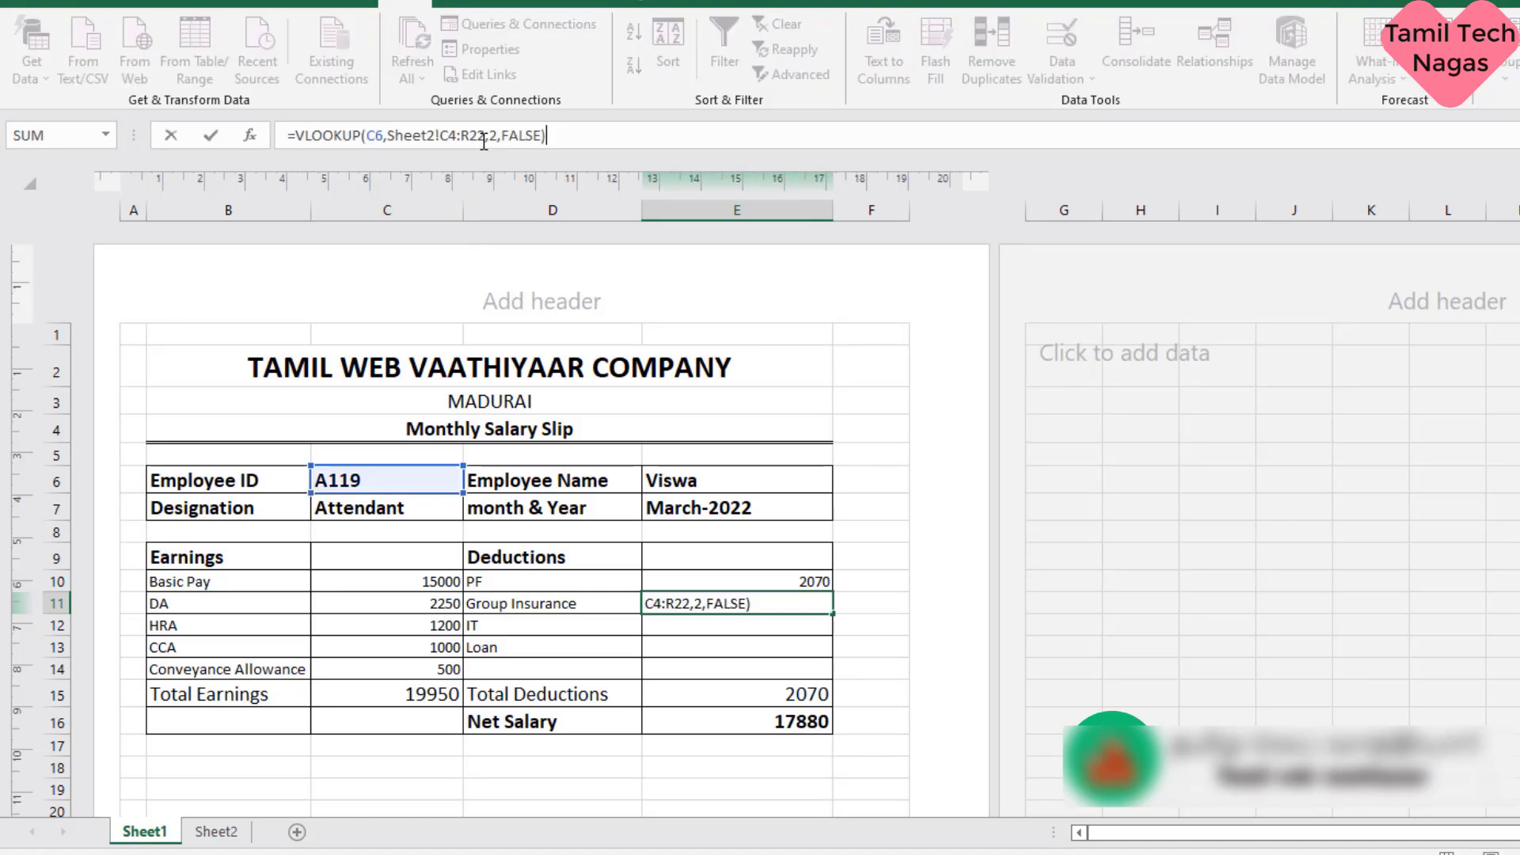
click(490, 141)
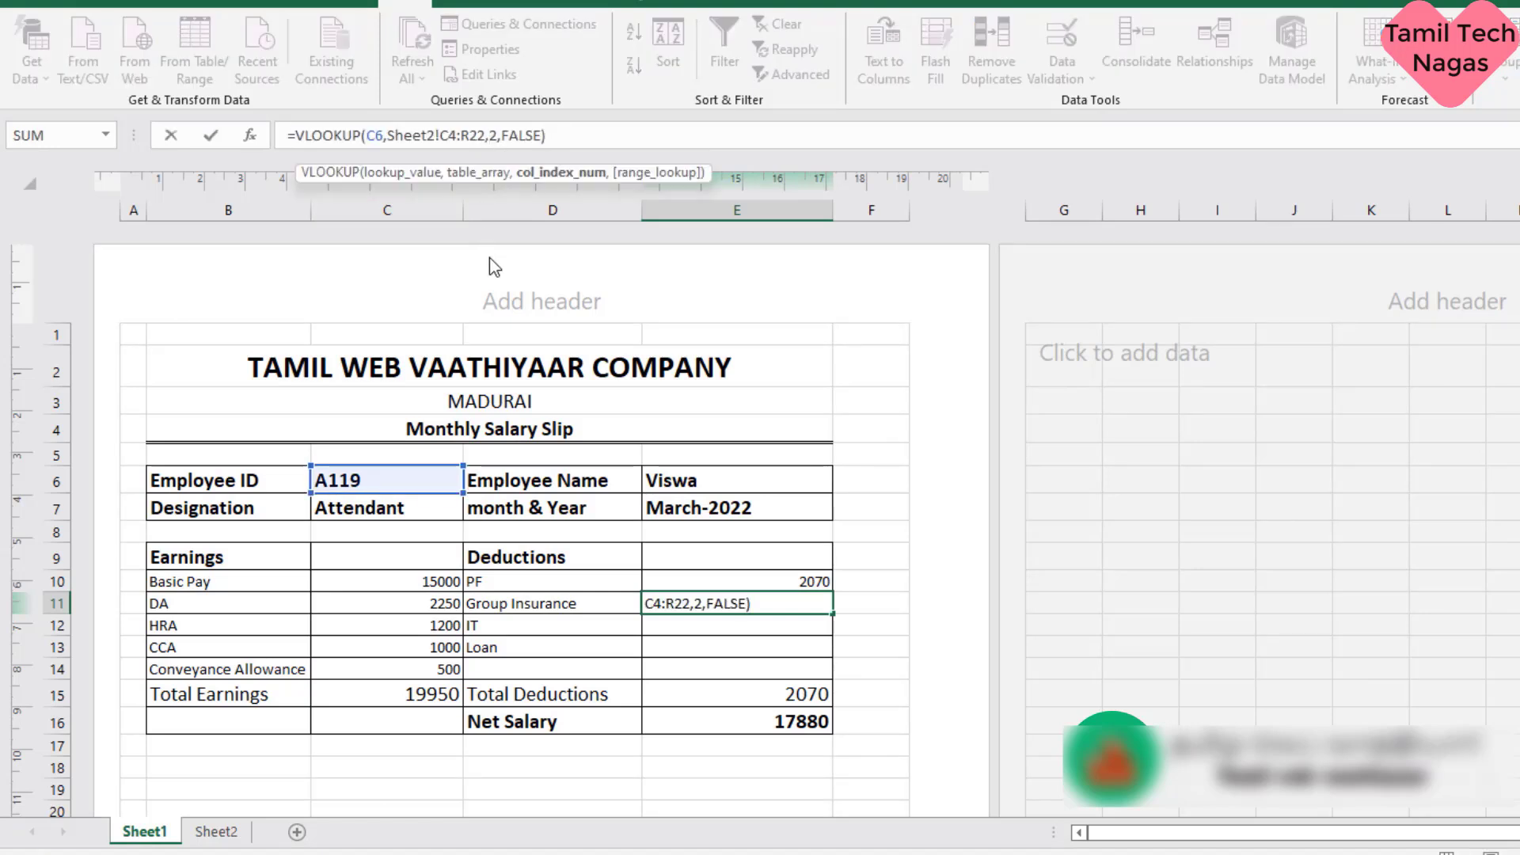
text(1)
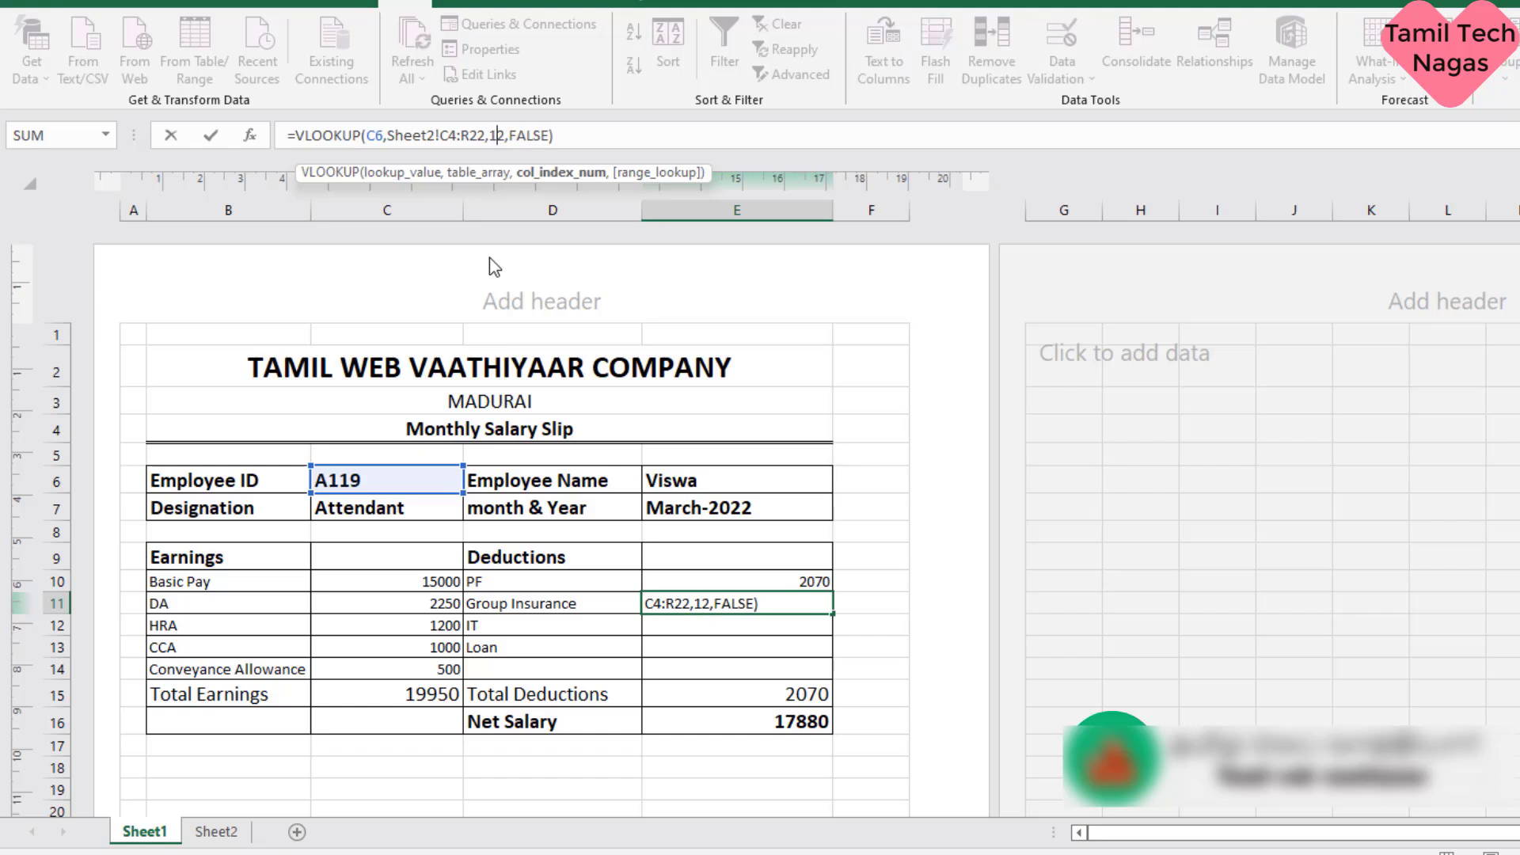
key(Return)
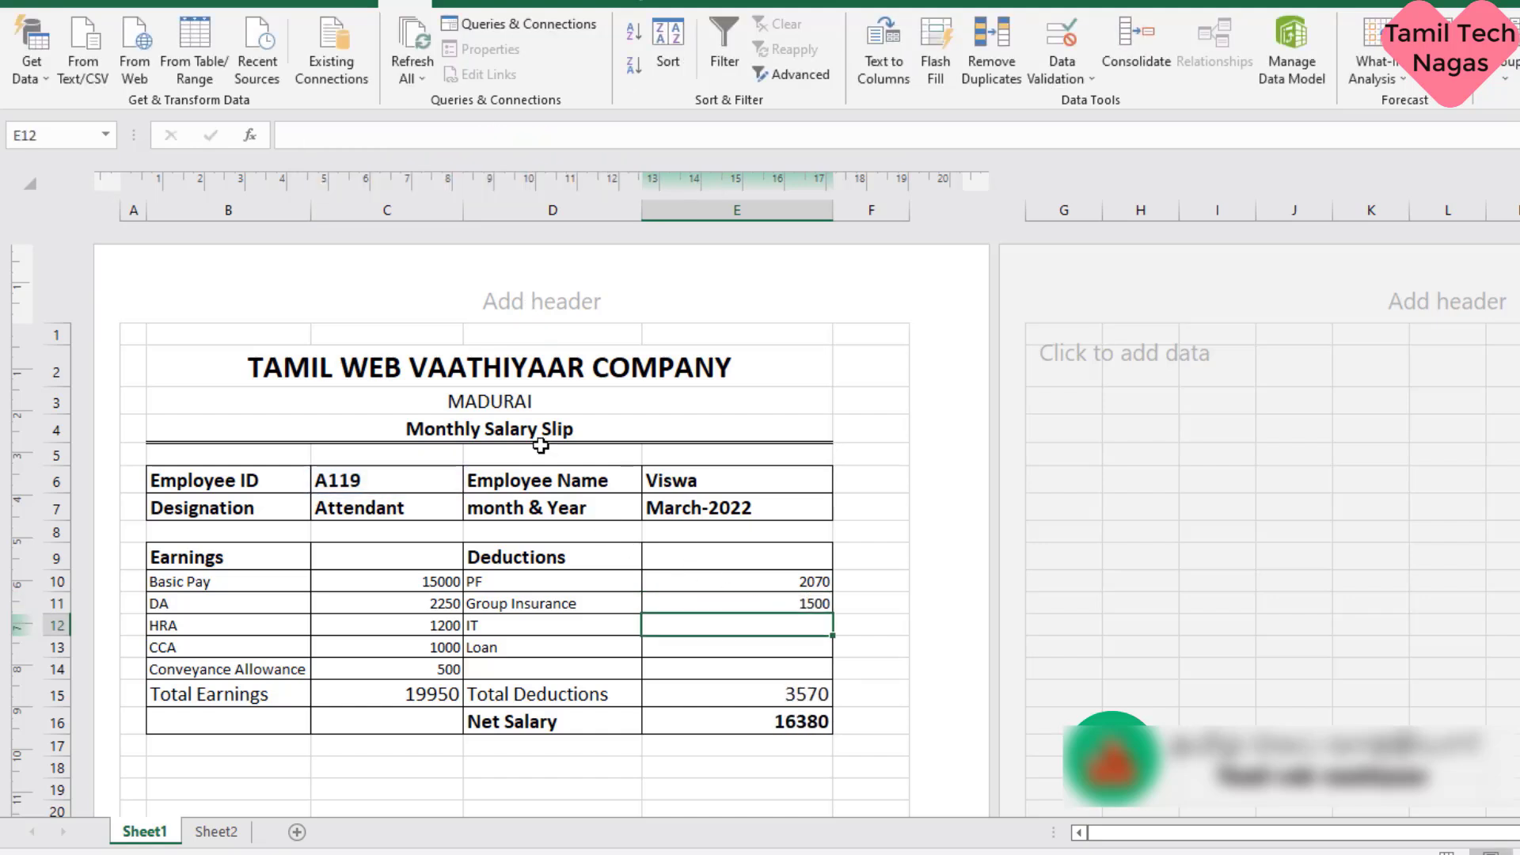
- Paste the copied VLOOKUP formula into the IT deduction cell E12 and set its column index to 13
click(375, 132)
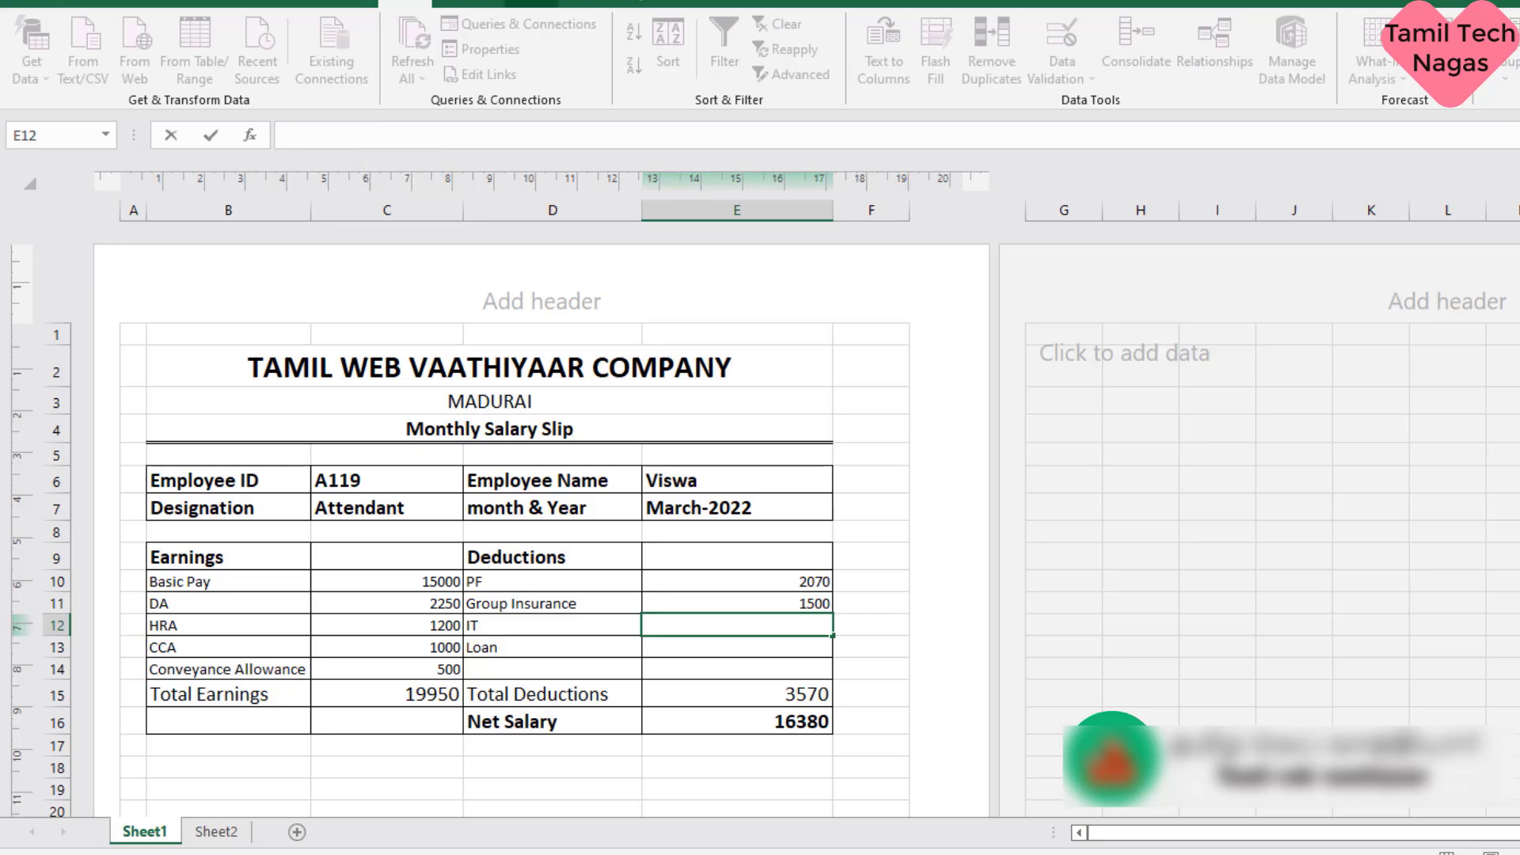
text(=VLOOKUP(C6,Sheet2!C4:R22,2,FALSE))
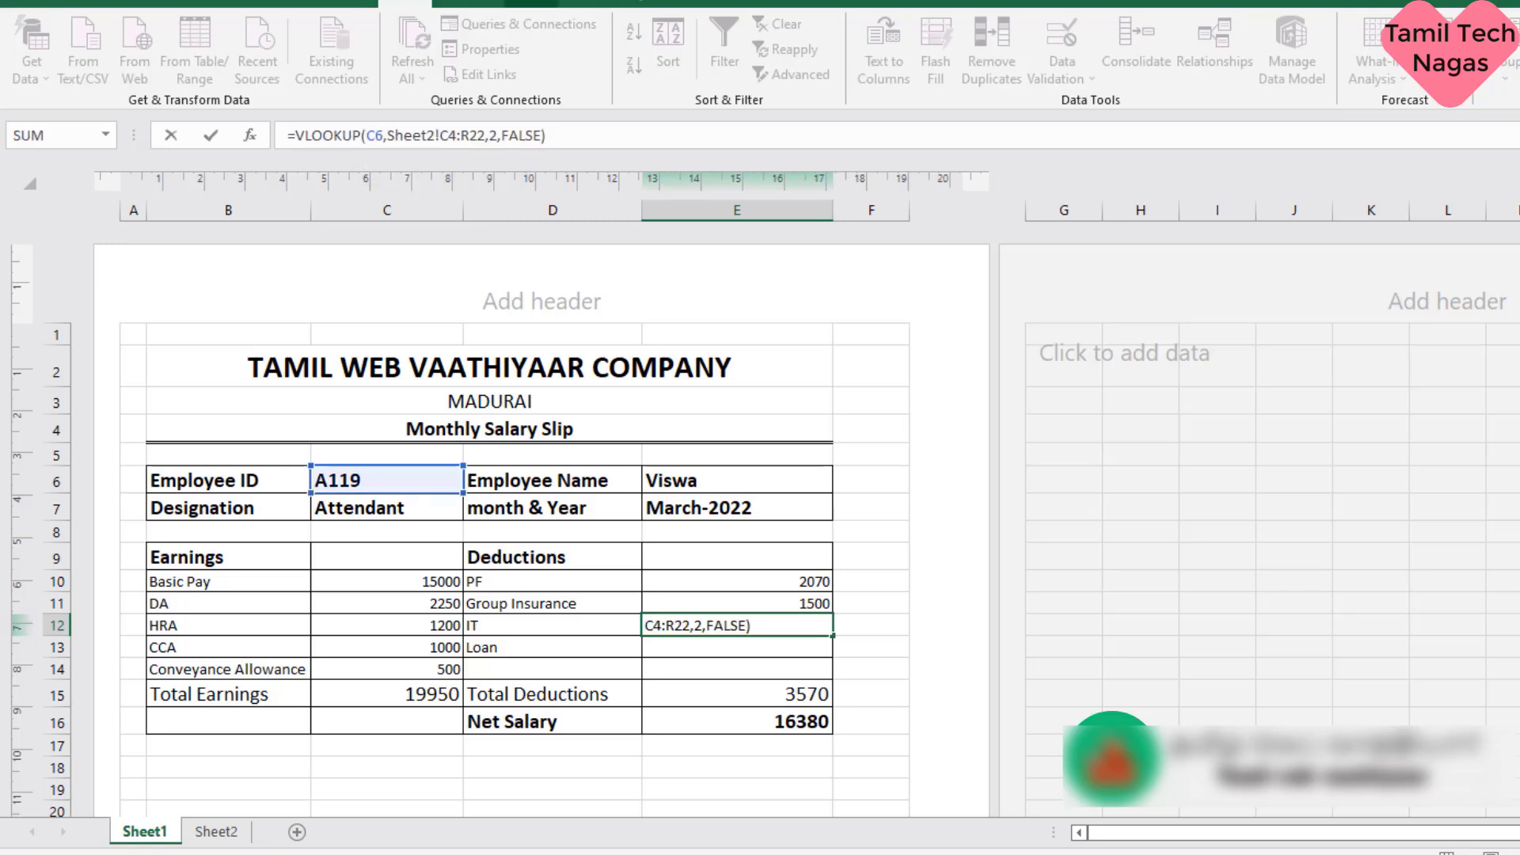
click(490, 136)
key(BackSpace)
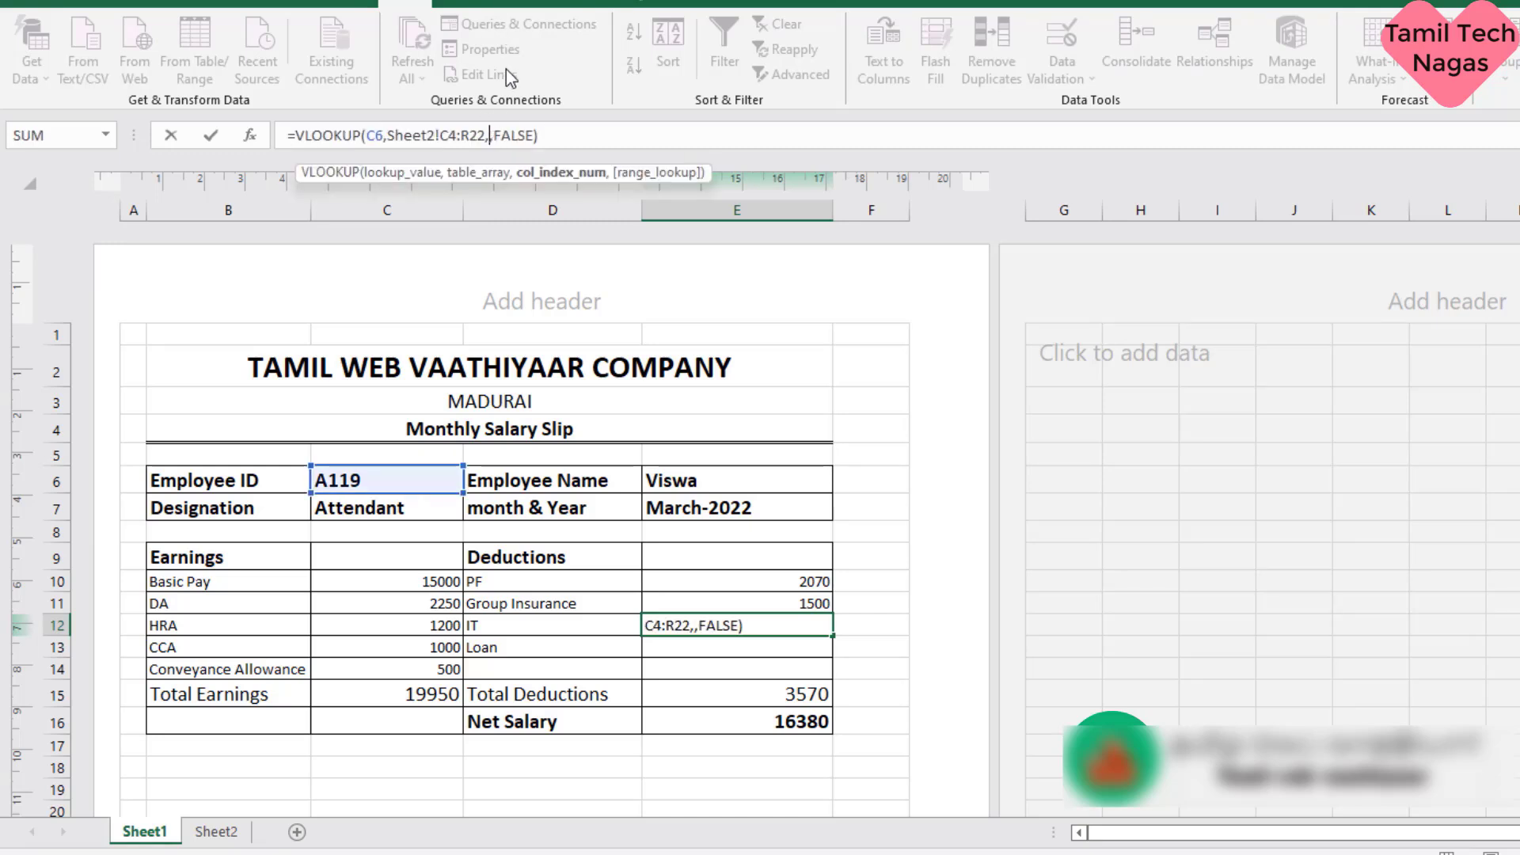
text(13)
key(Return)
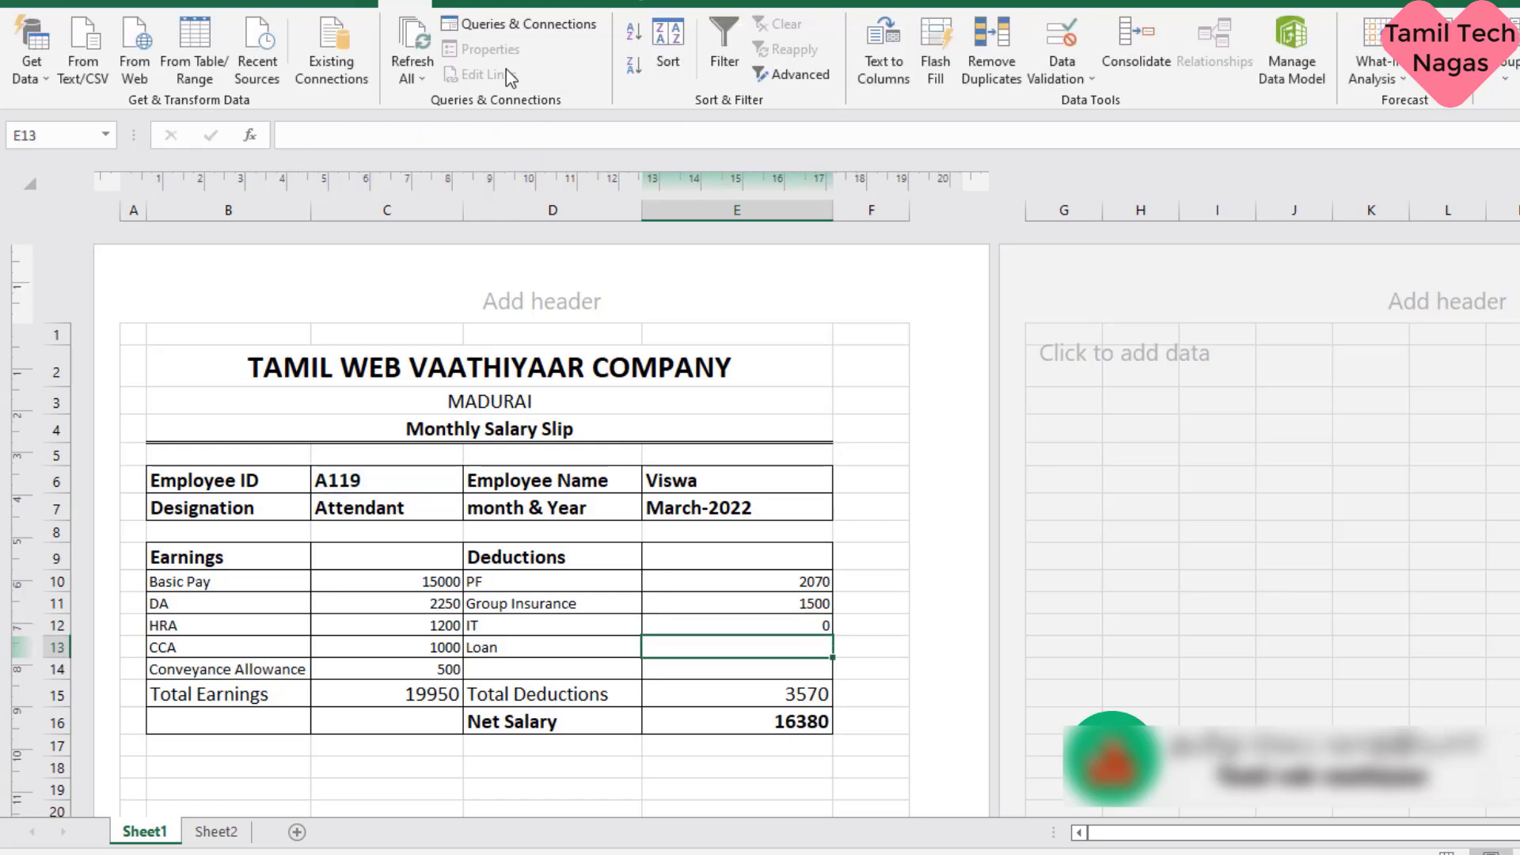
- Check the Loan column on Sheet2, paste the copied VLOOKUP formula into Loan cell E13 and set its column index to 14
click(231, 835)
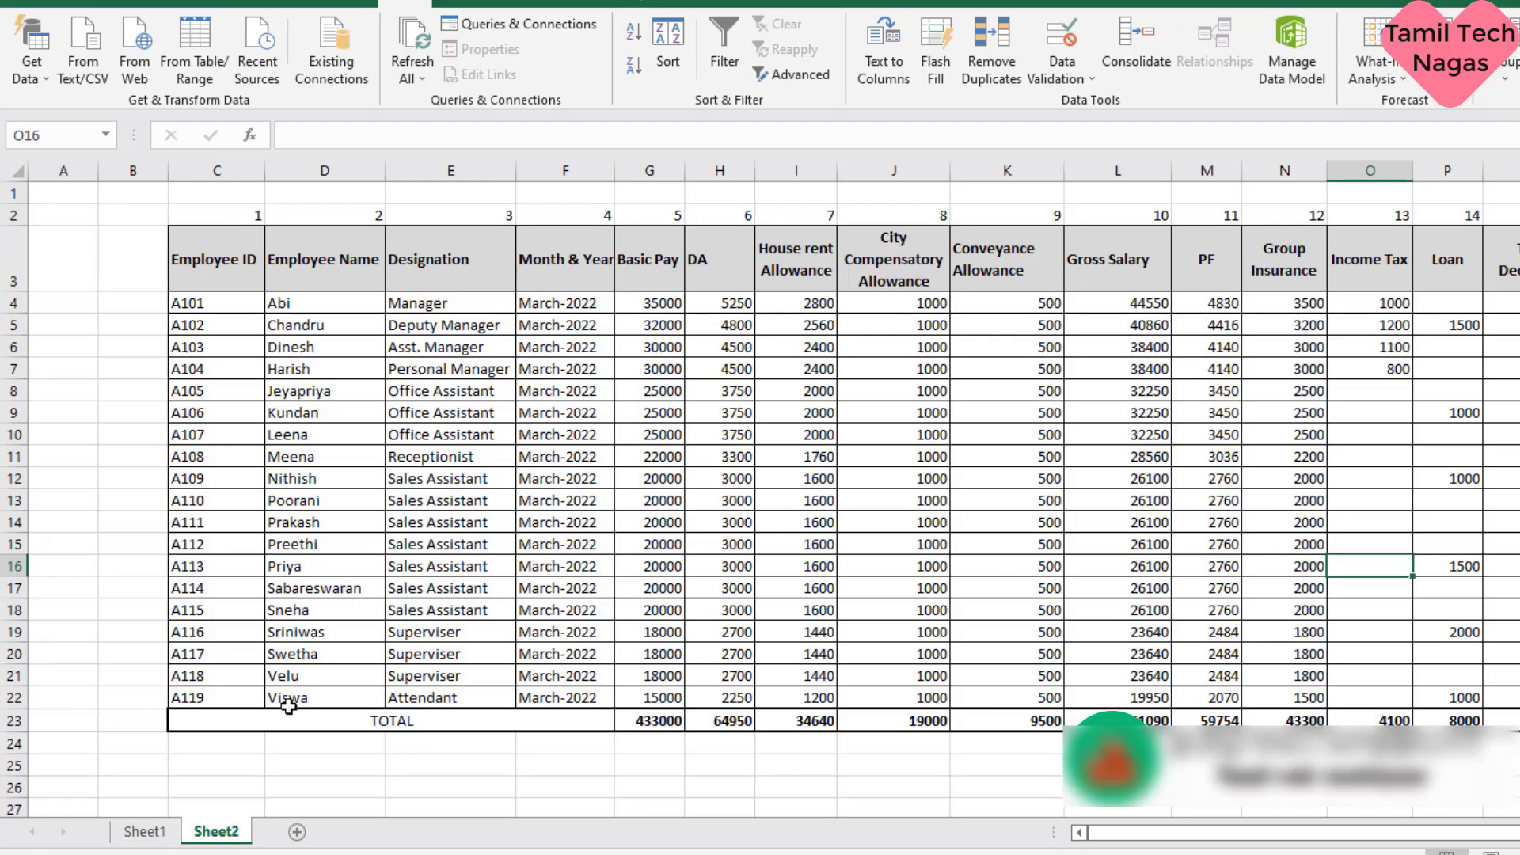
click(166, 830)
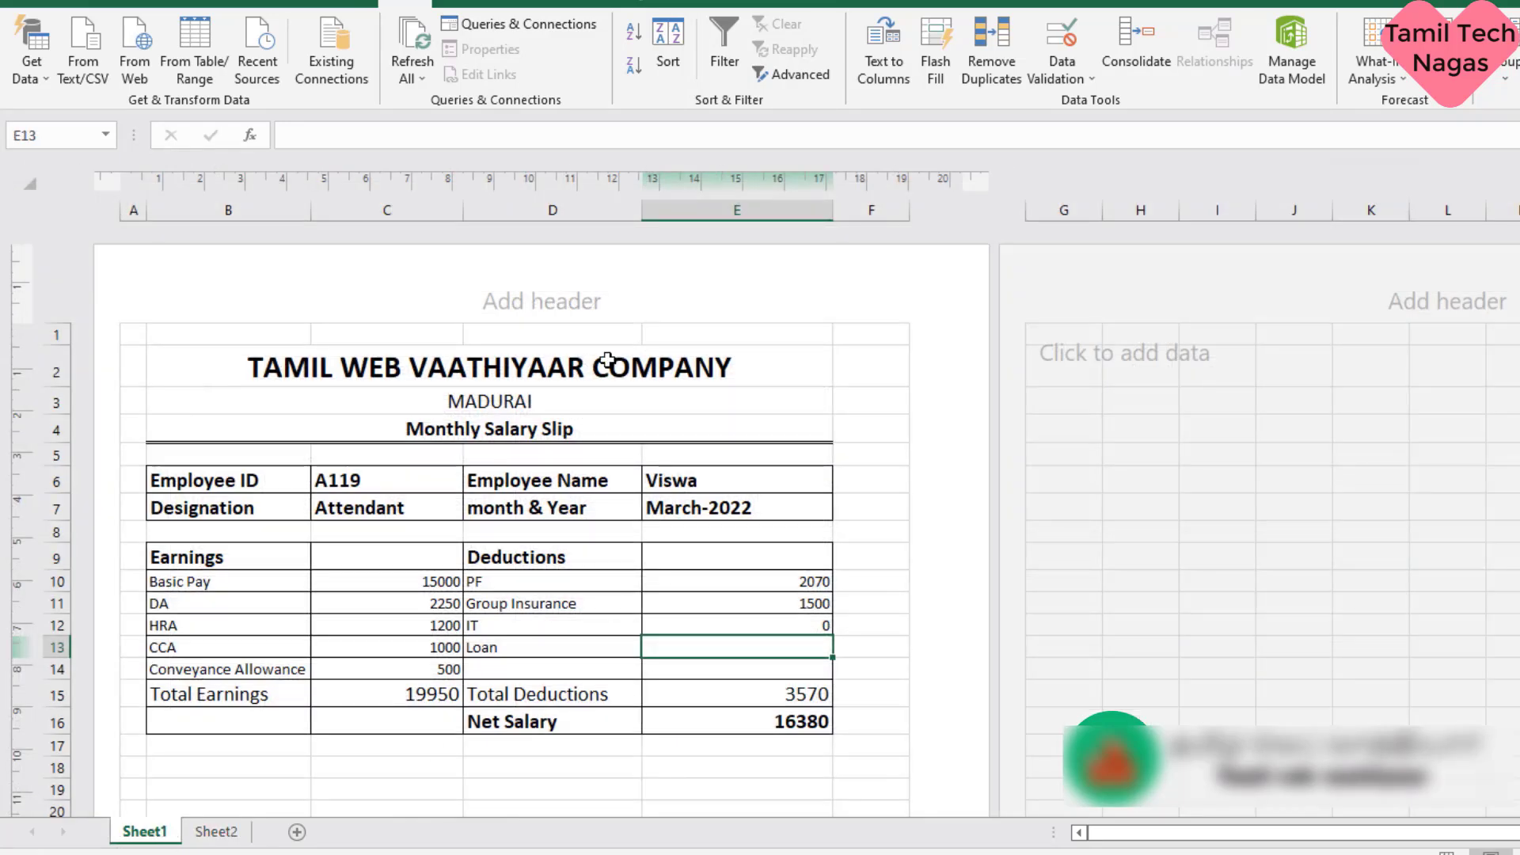
click(341, 131)
text(=VLOOKUP(C6,Sheet2!C4:R22,2,FALSE))
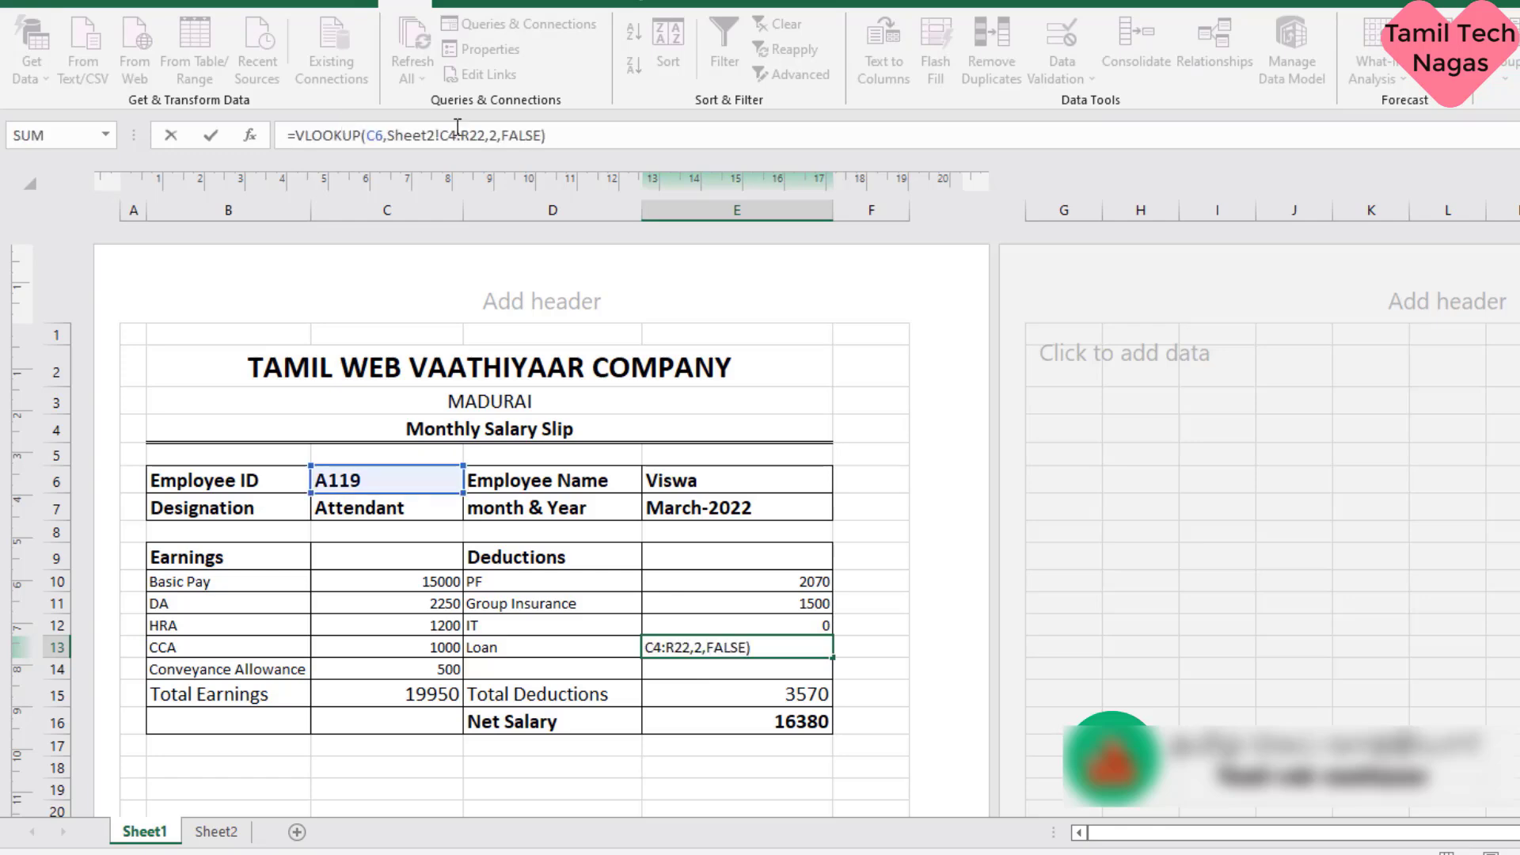
click(493, 136)
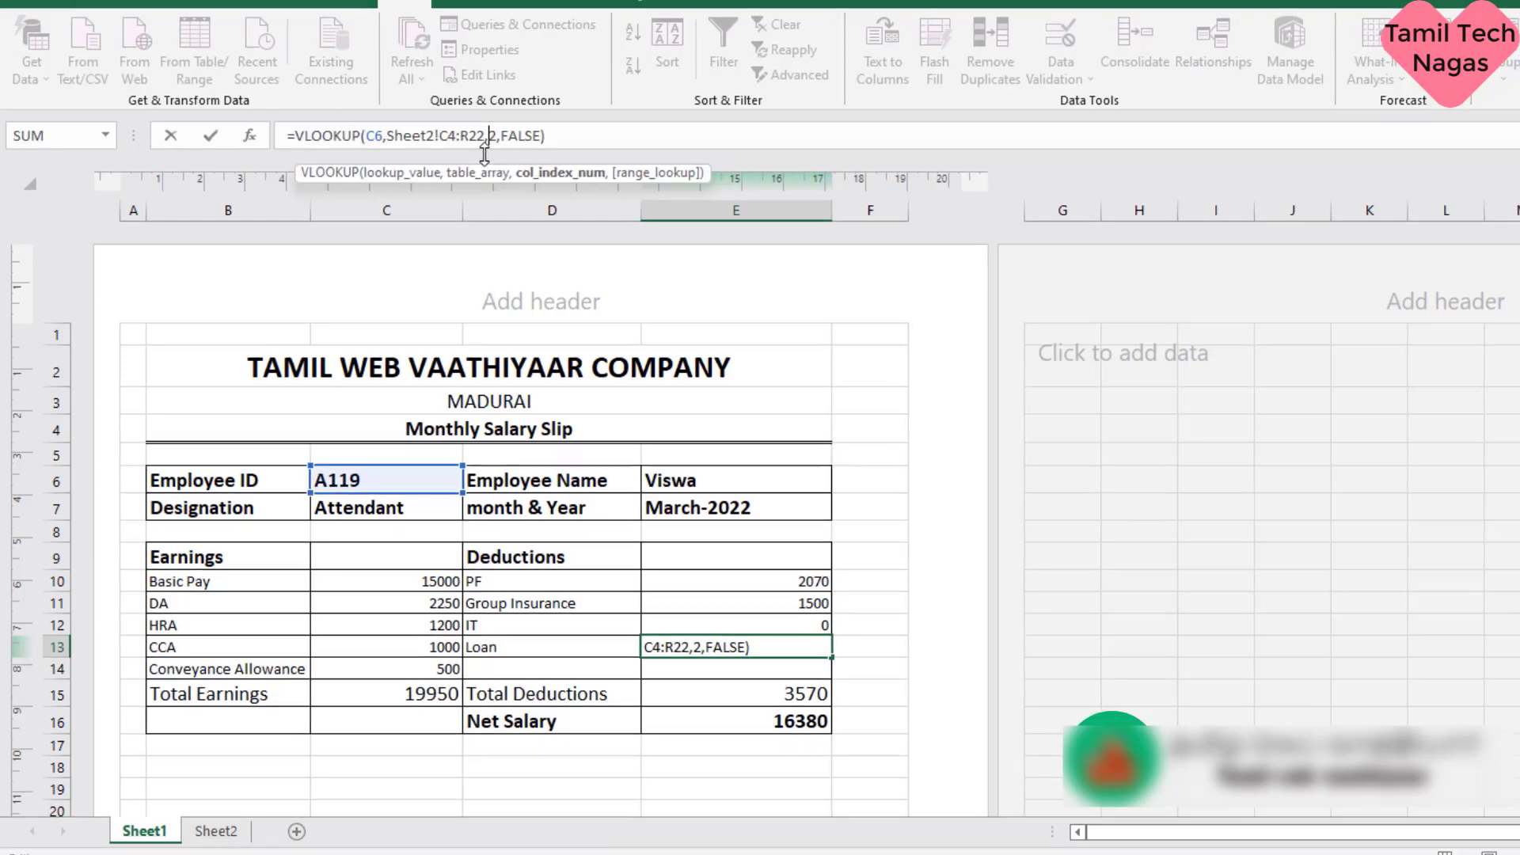
key(BackSpace)
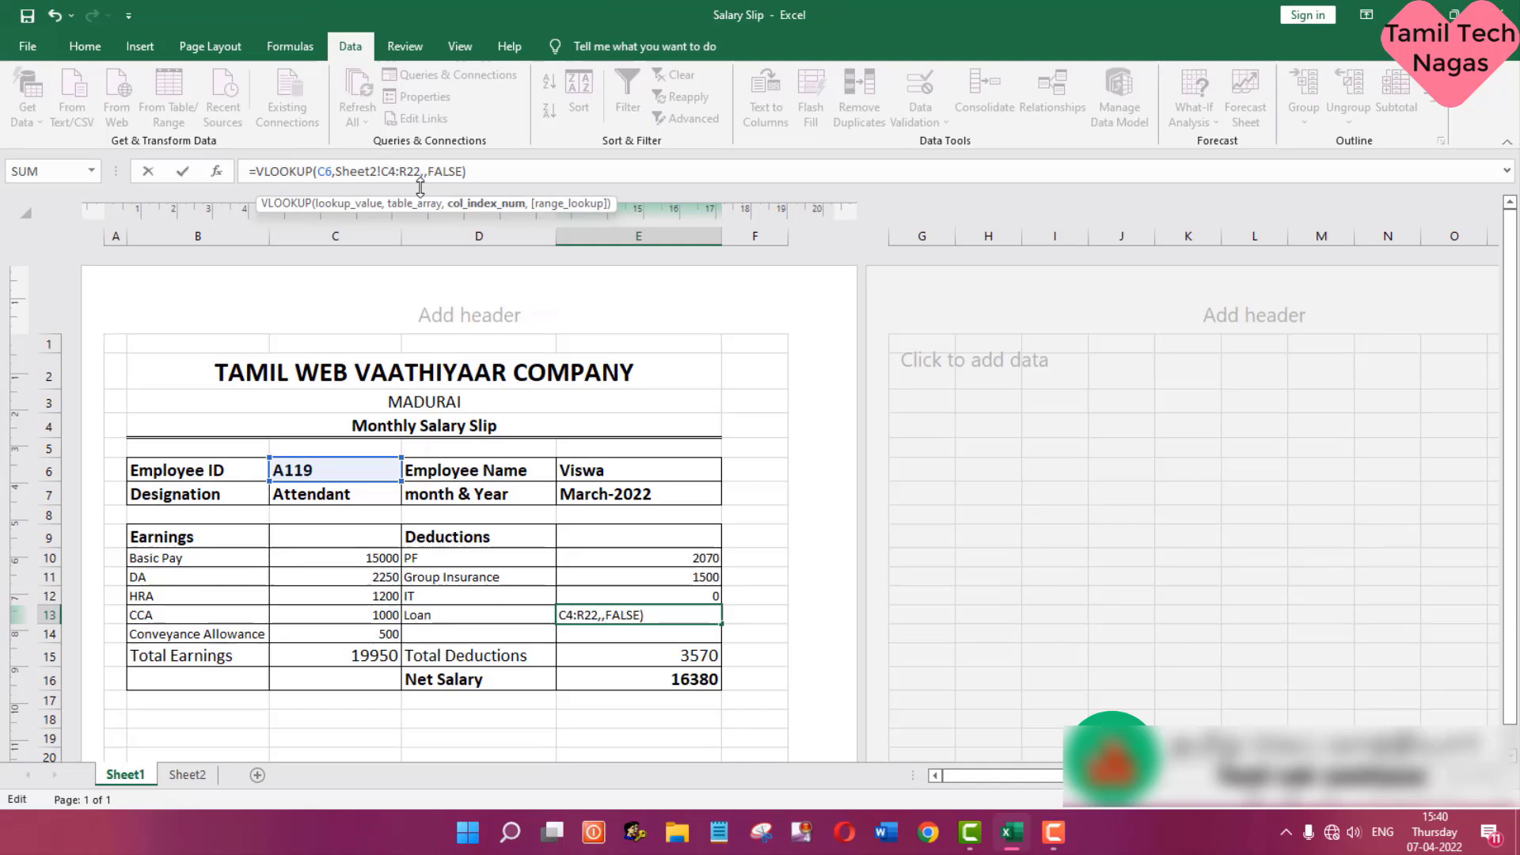
text(13)
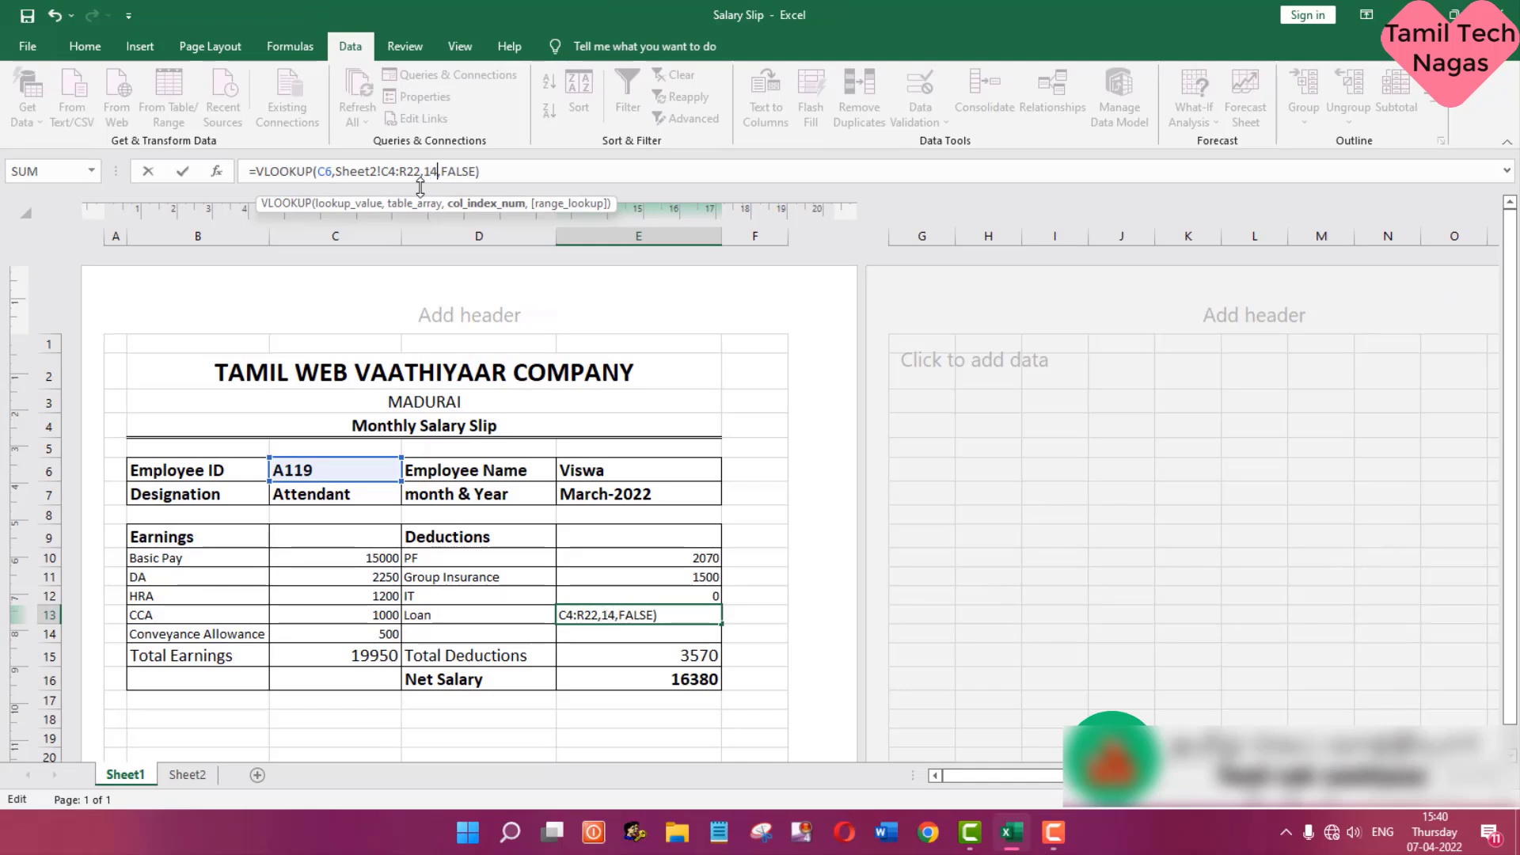
key(Return)
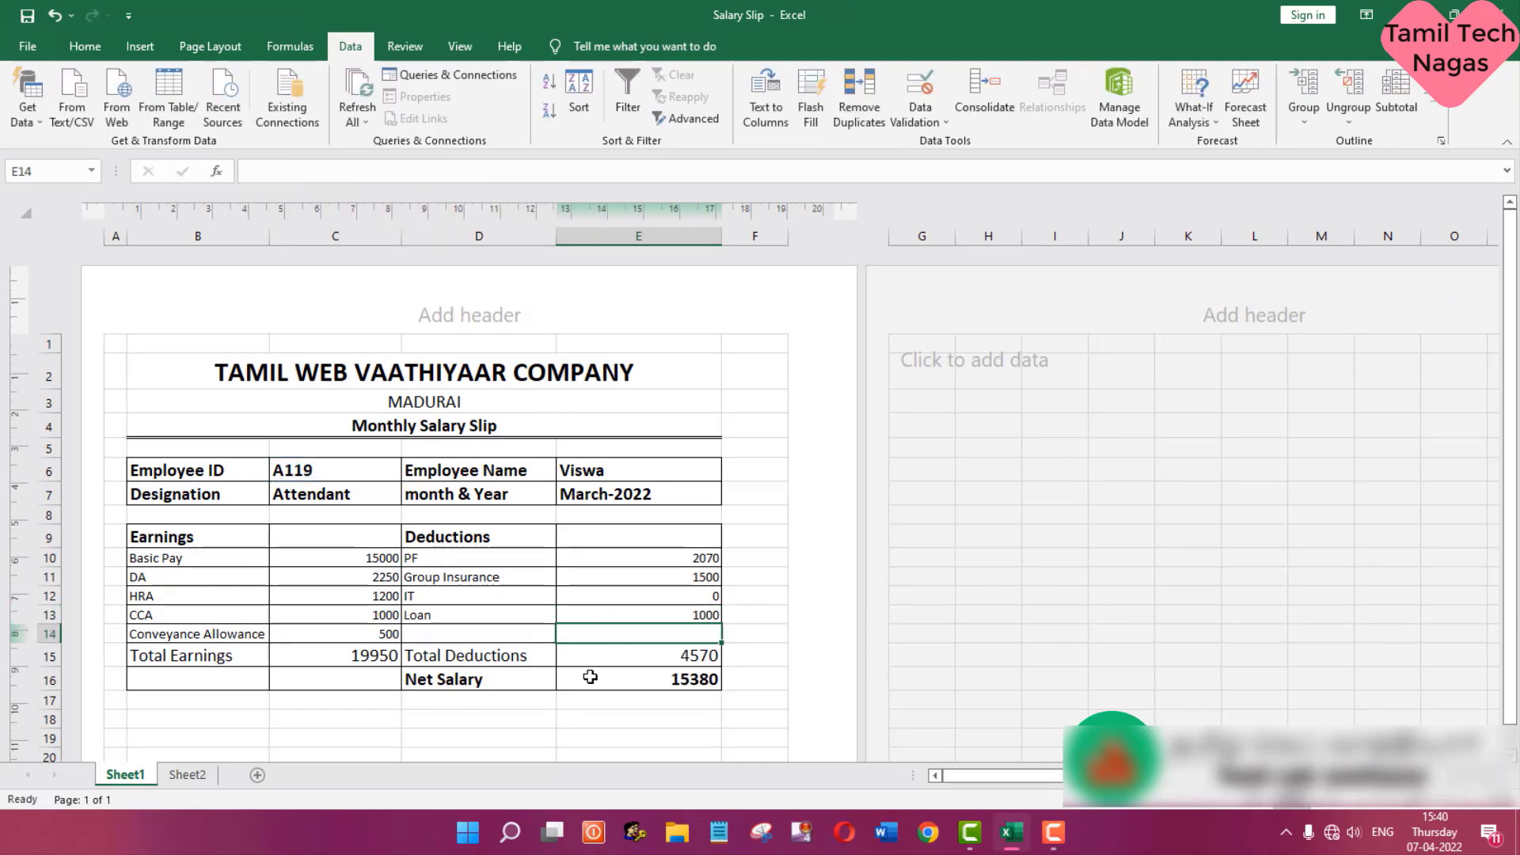
- Choose the first employee ID in cell C6 of Sheet1 and compare the slip's figures with that employee's row on Sheet2
click(190, 778)
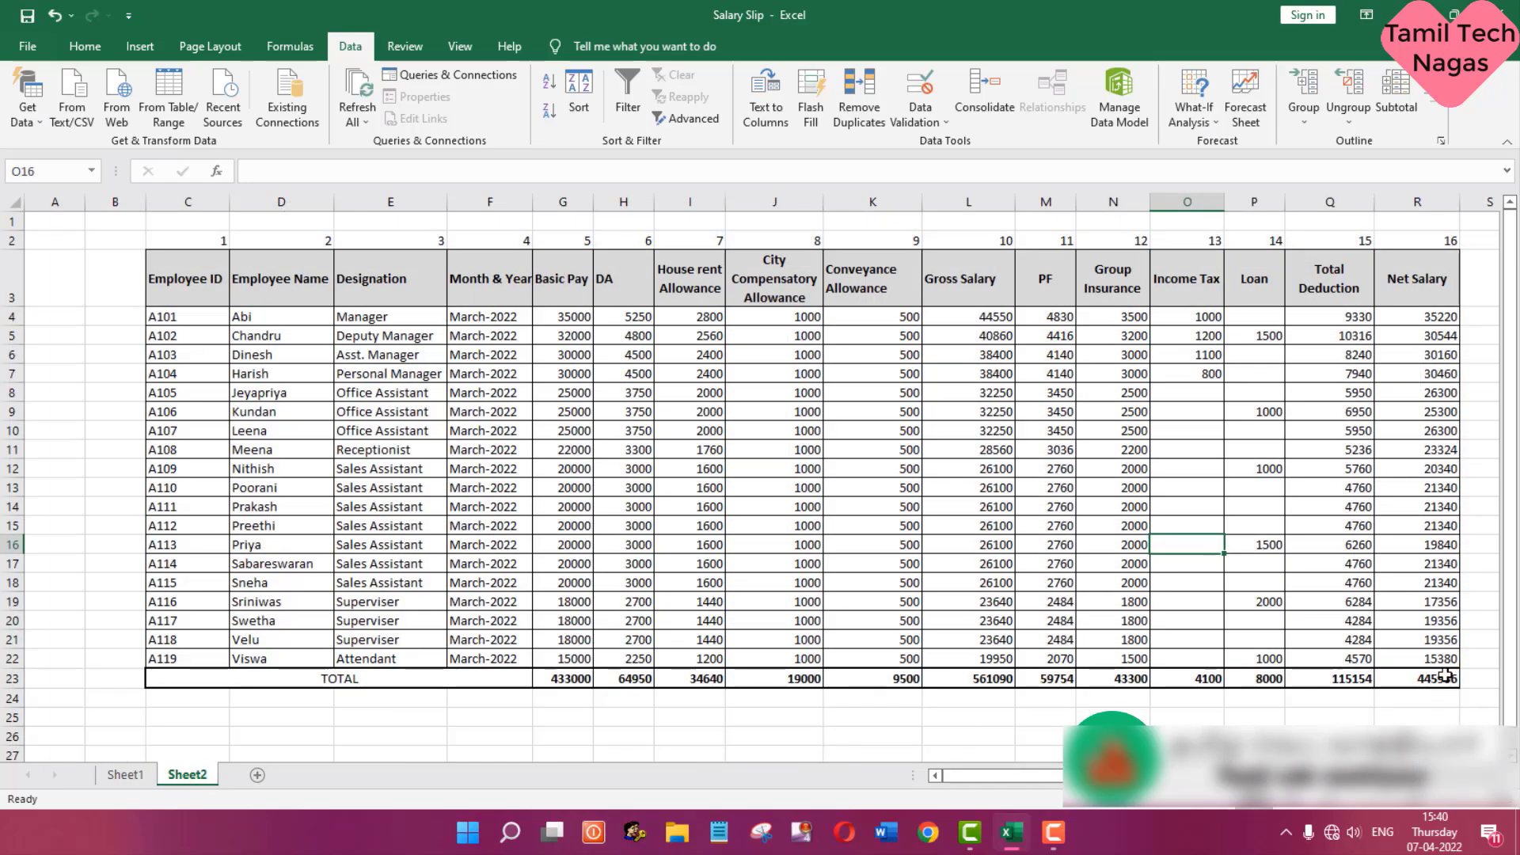
click(124, 777)
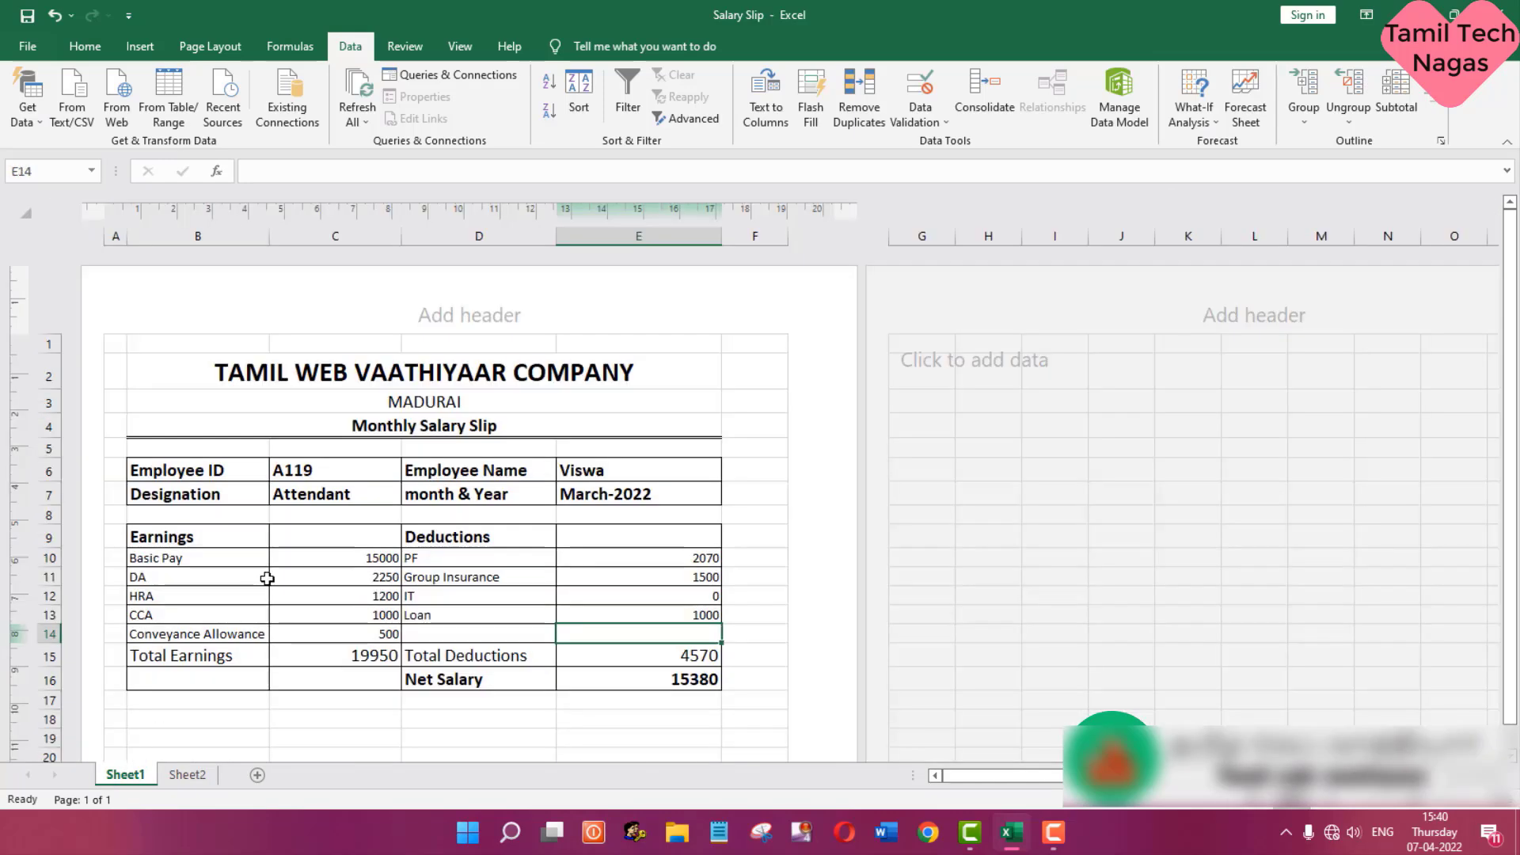
click(387, 471)
click(410, 471)
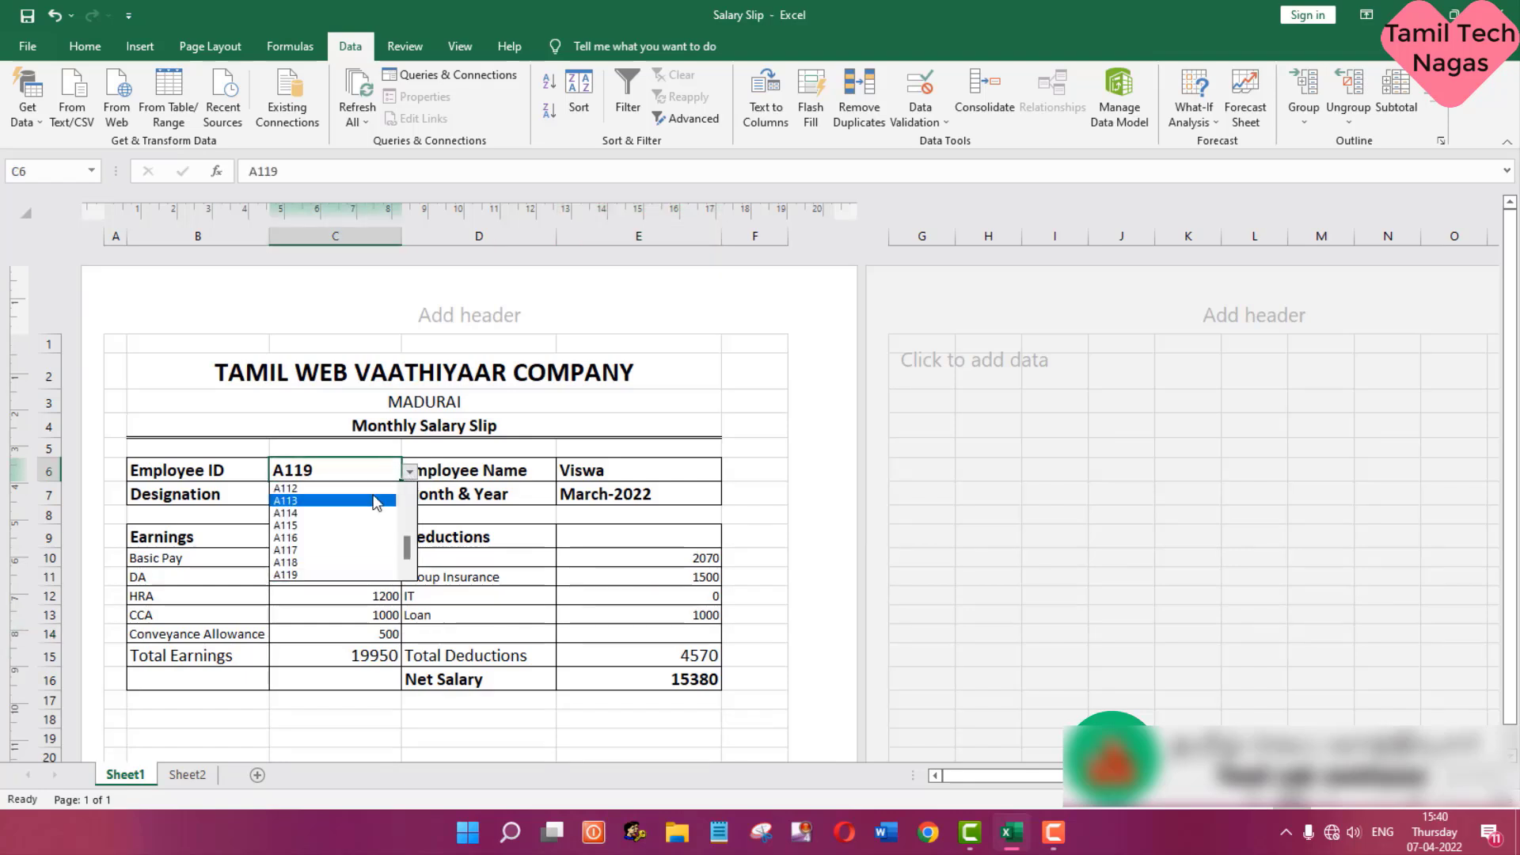
scroll(408, 516, up, 1)
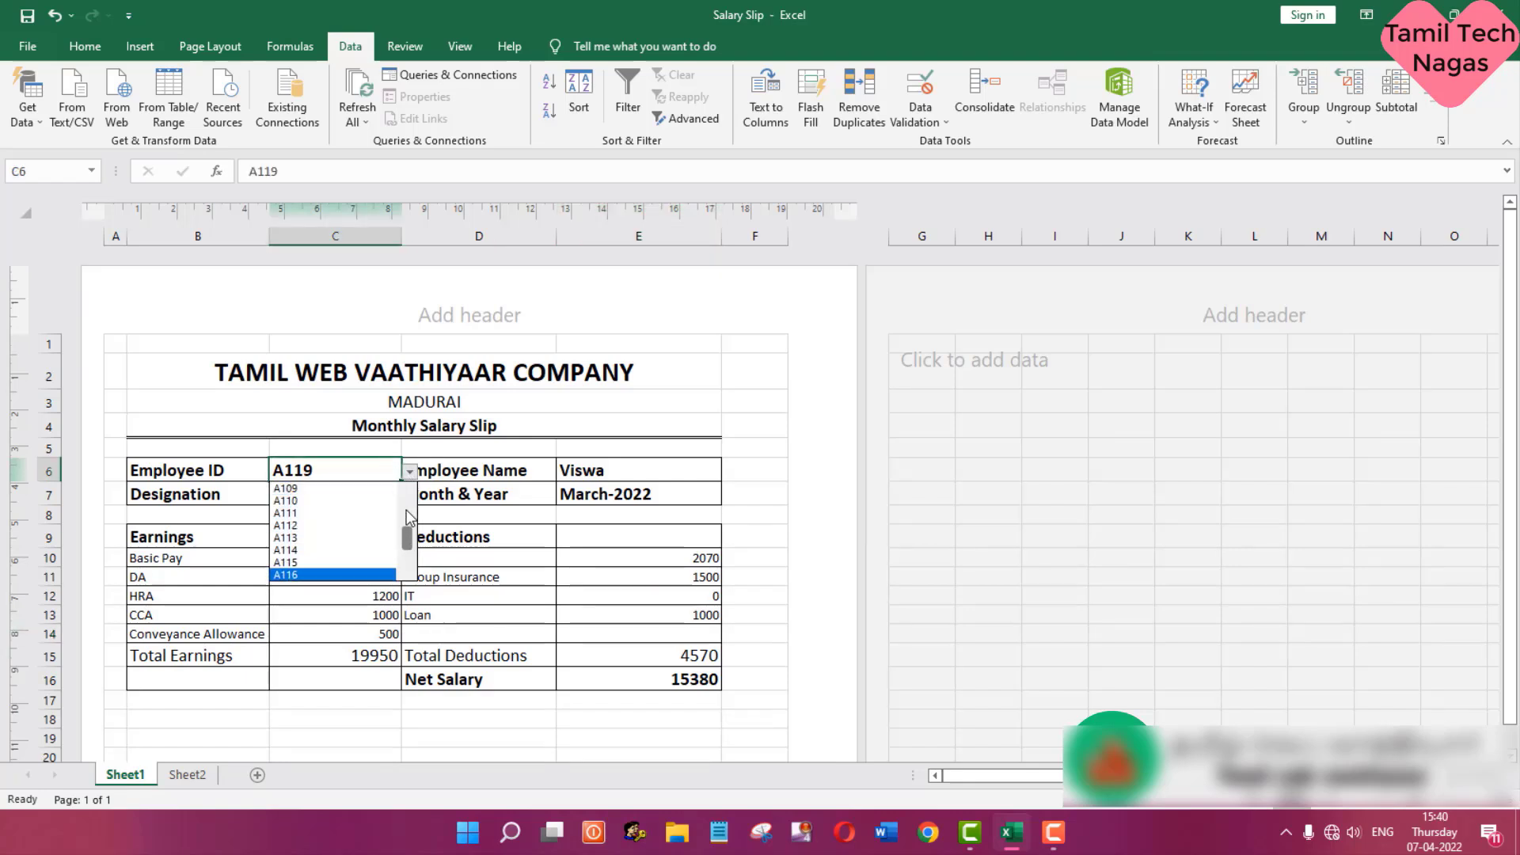
click(408, 516)
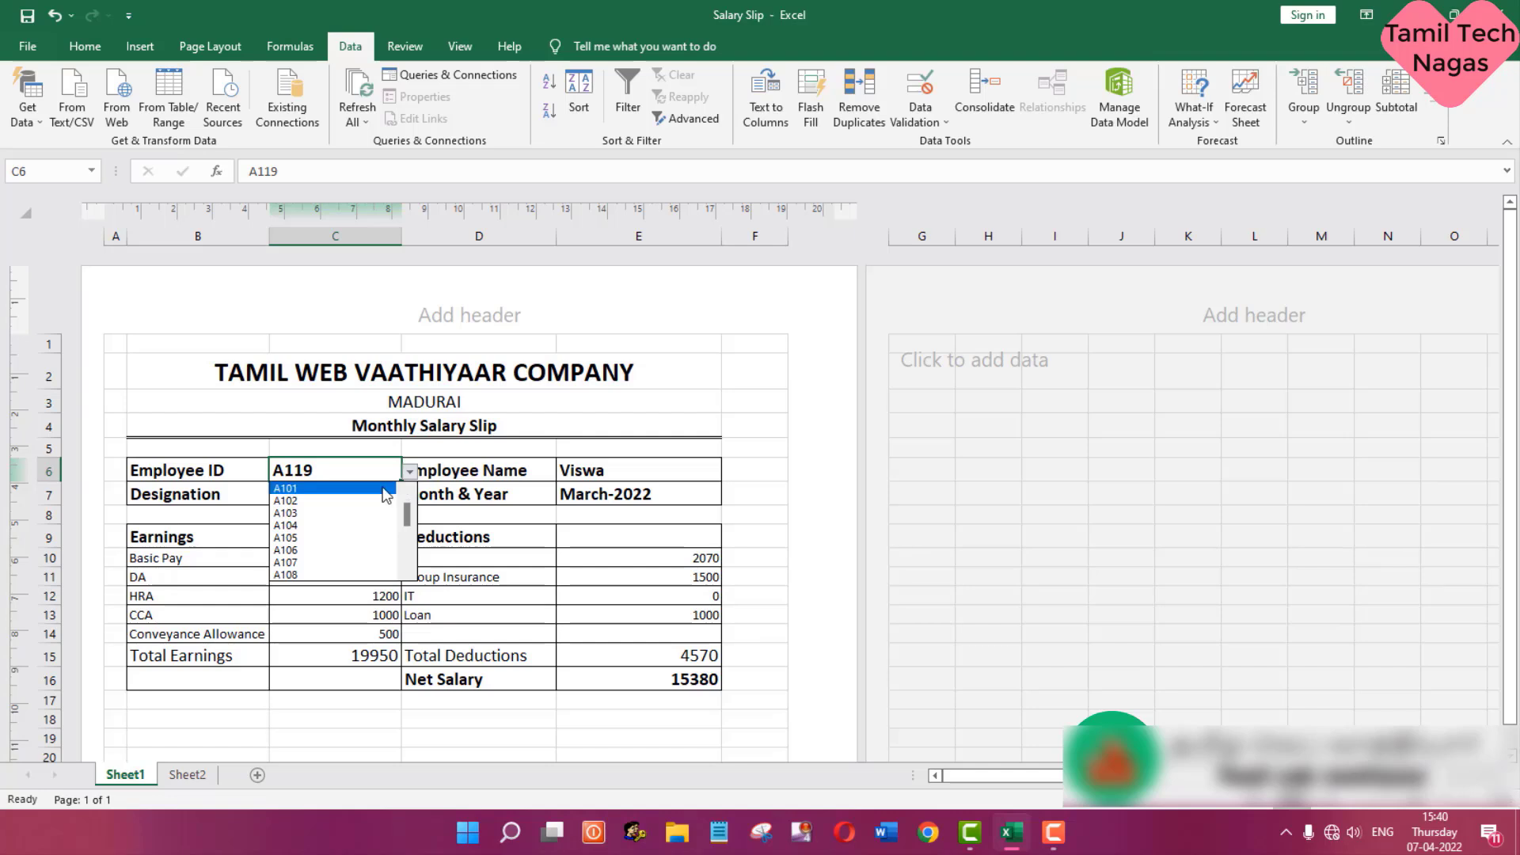
click(386, 488)
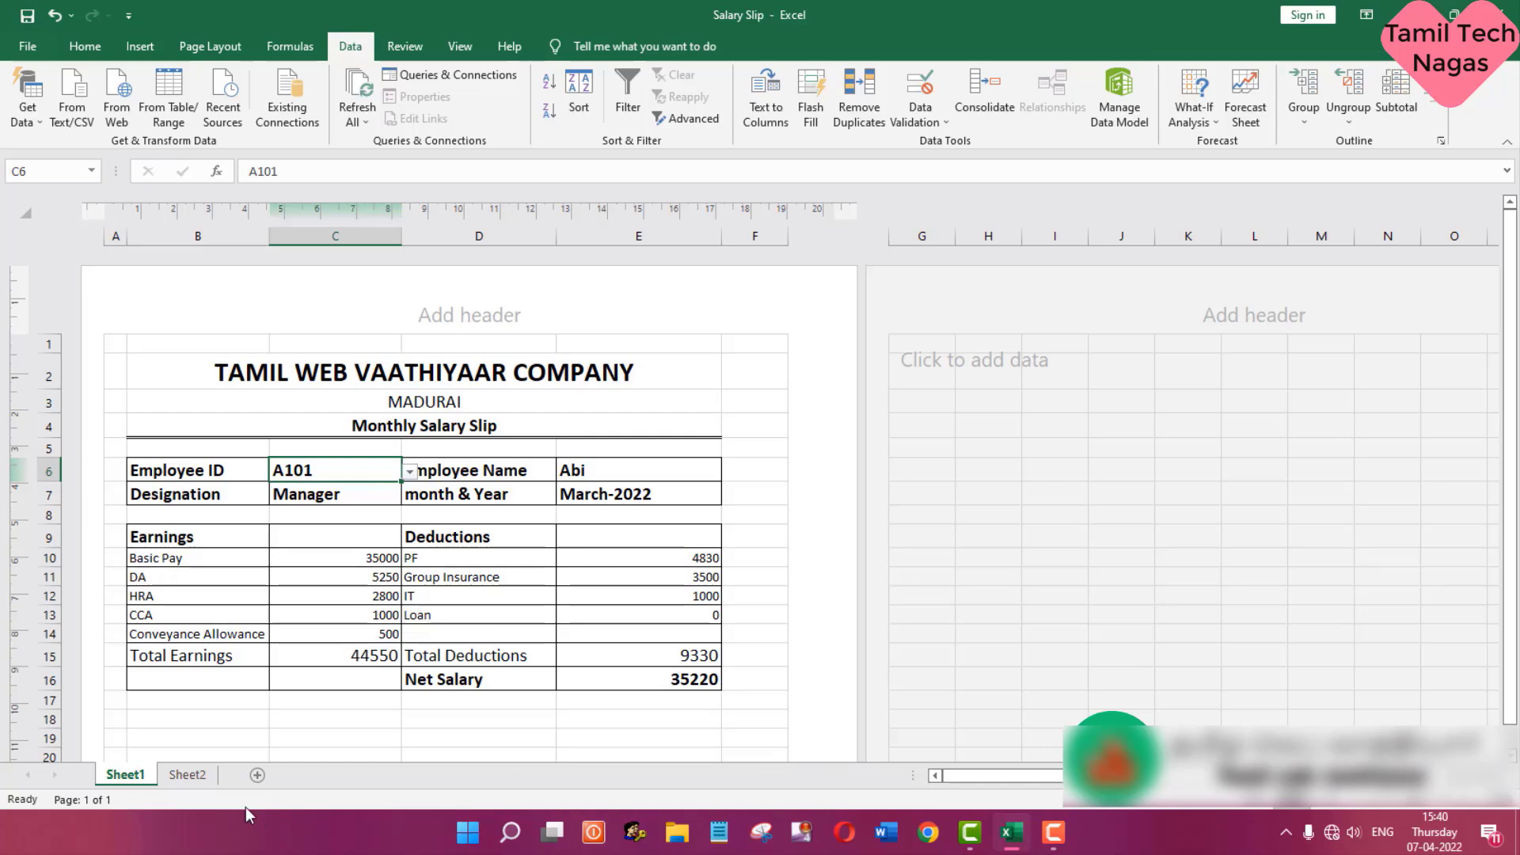
click(188, 774)
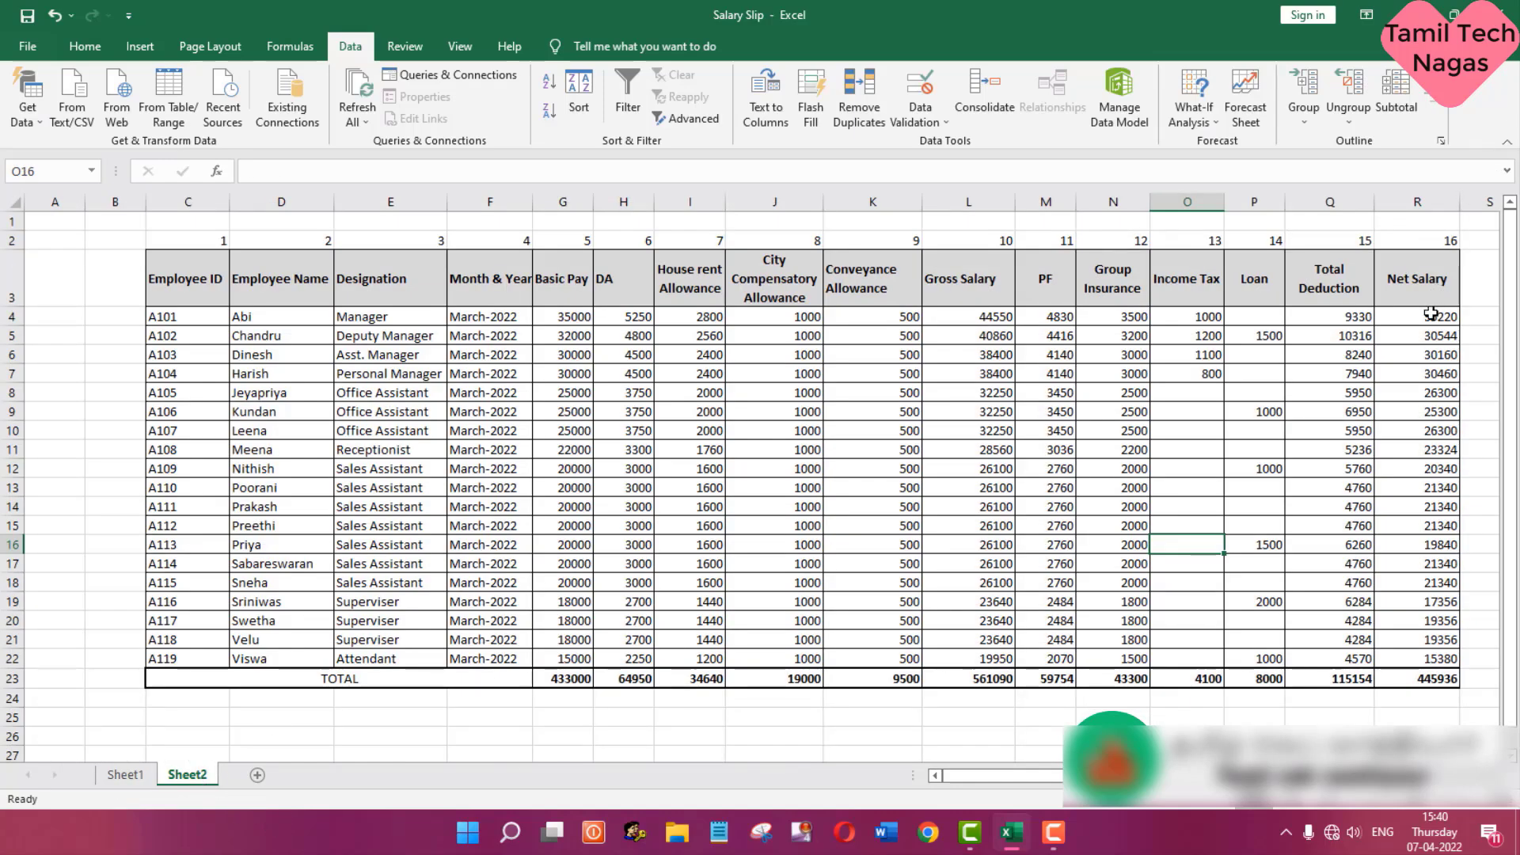
click(126, 775)
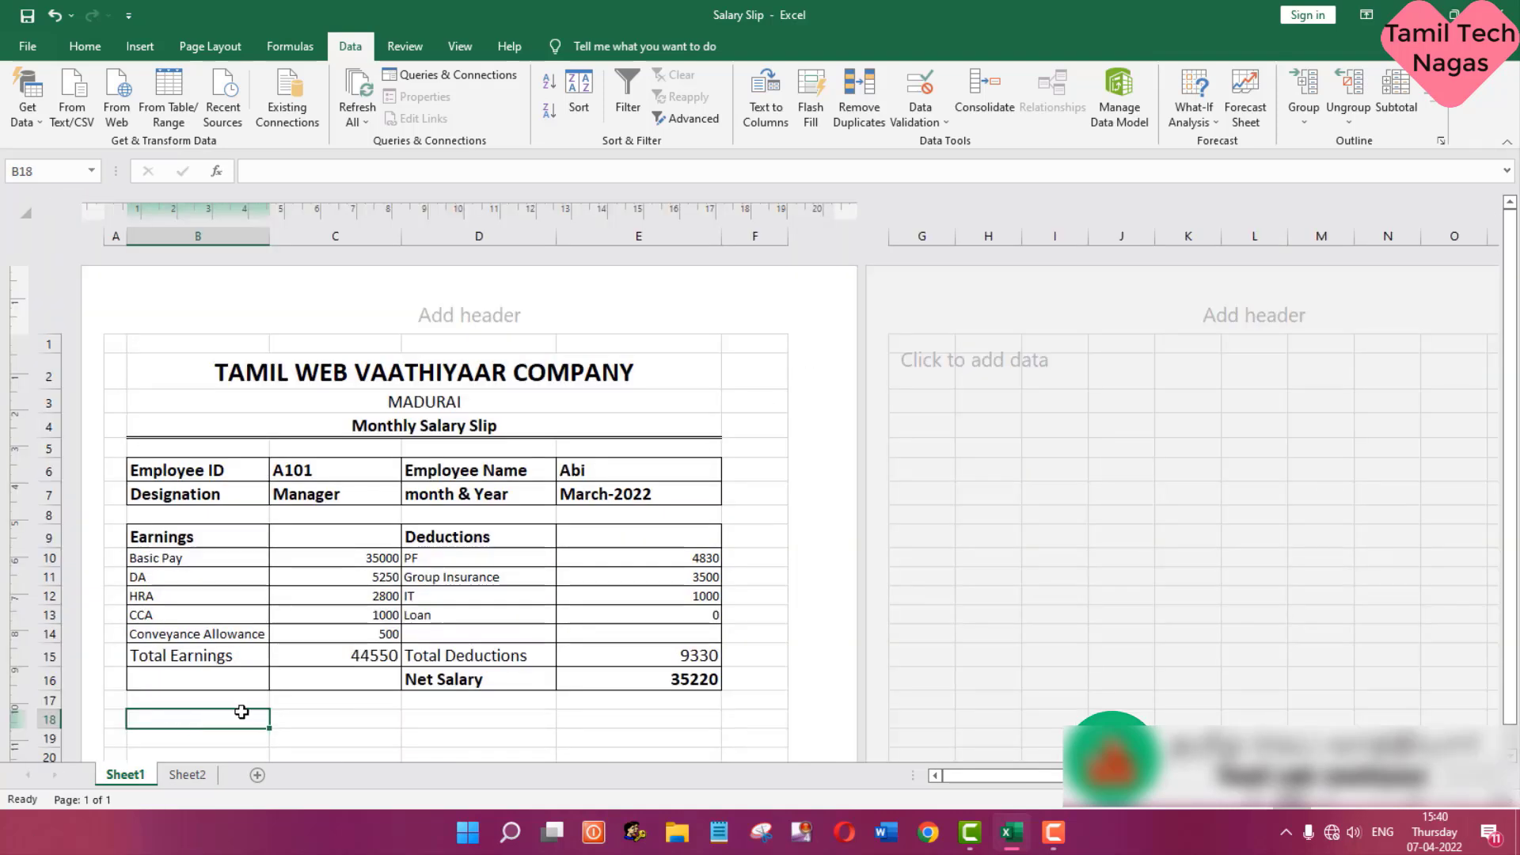
- Merge and center cells B18:C18 and cells D18:E18 below the salary table
drag(241, 711, 313, 715)
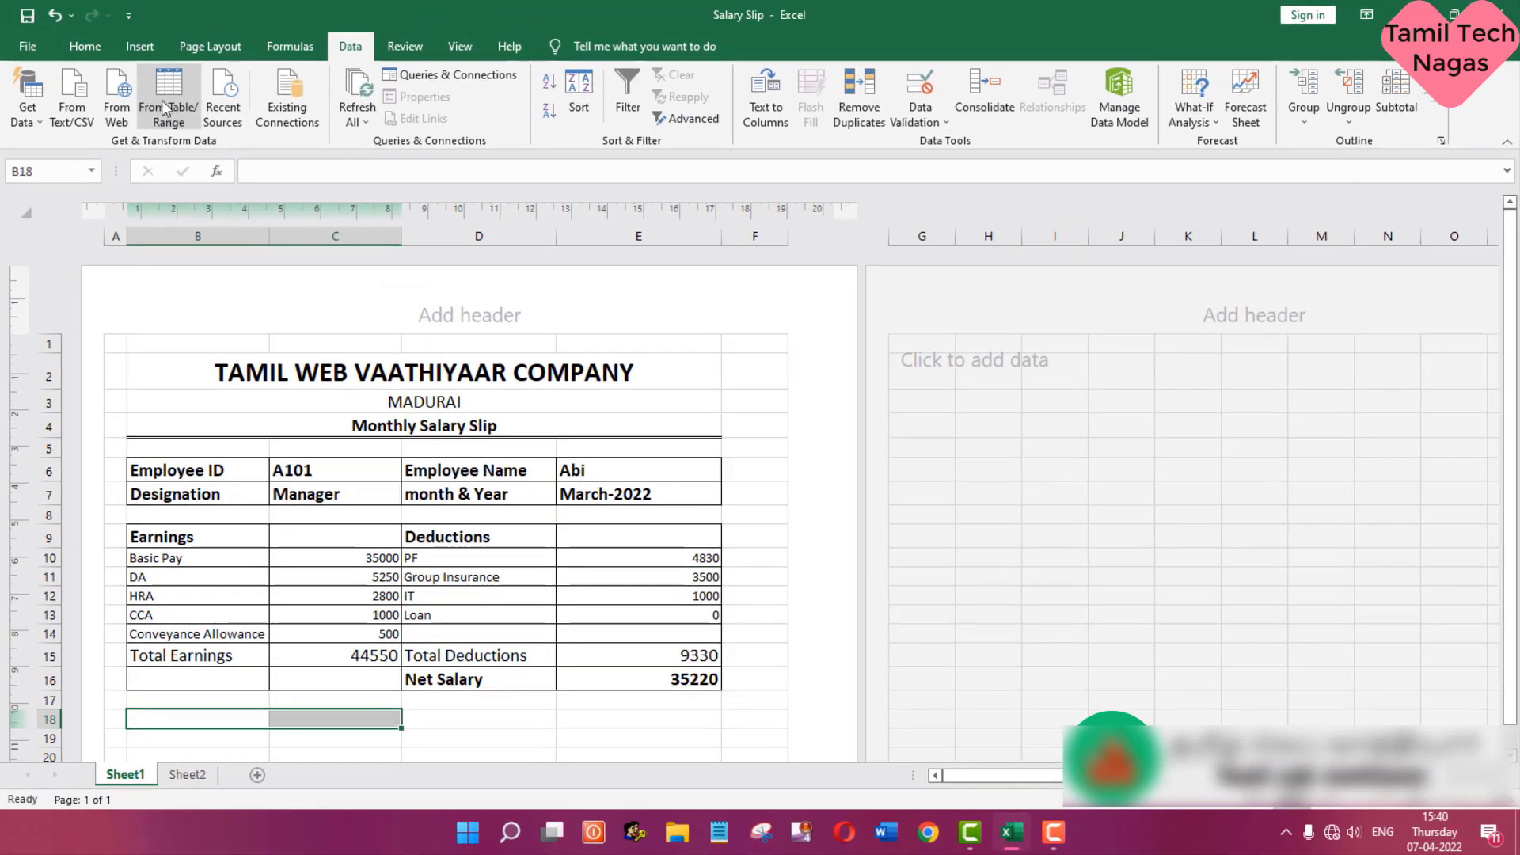
click(76, 45)
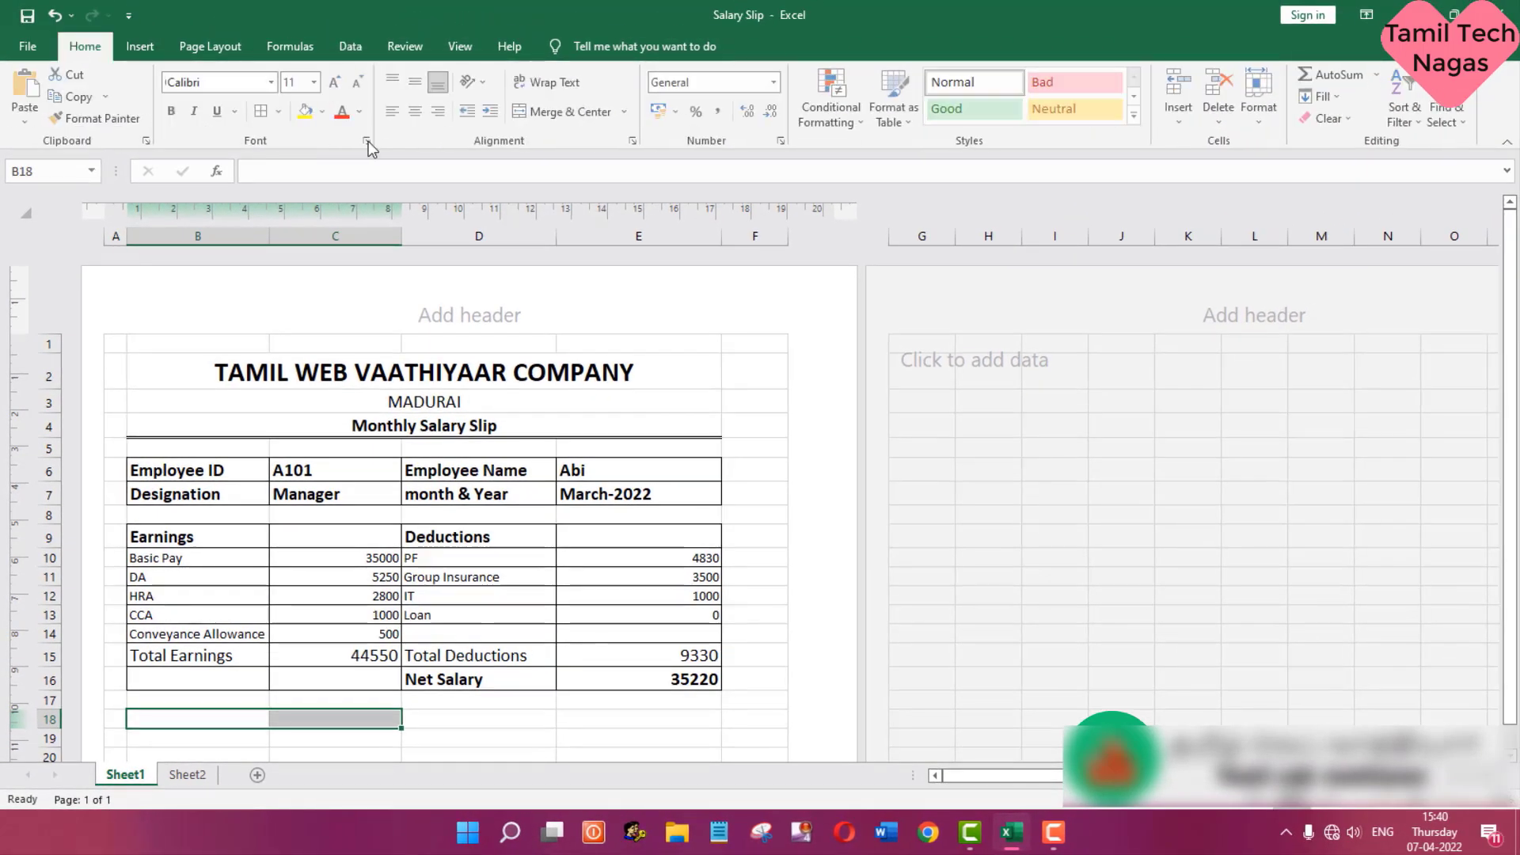
click(575, 112)
click(516, 717)
drag(516, 717, 601, 717)
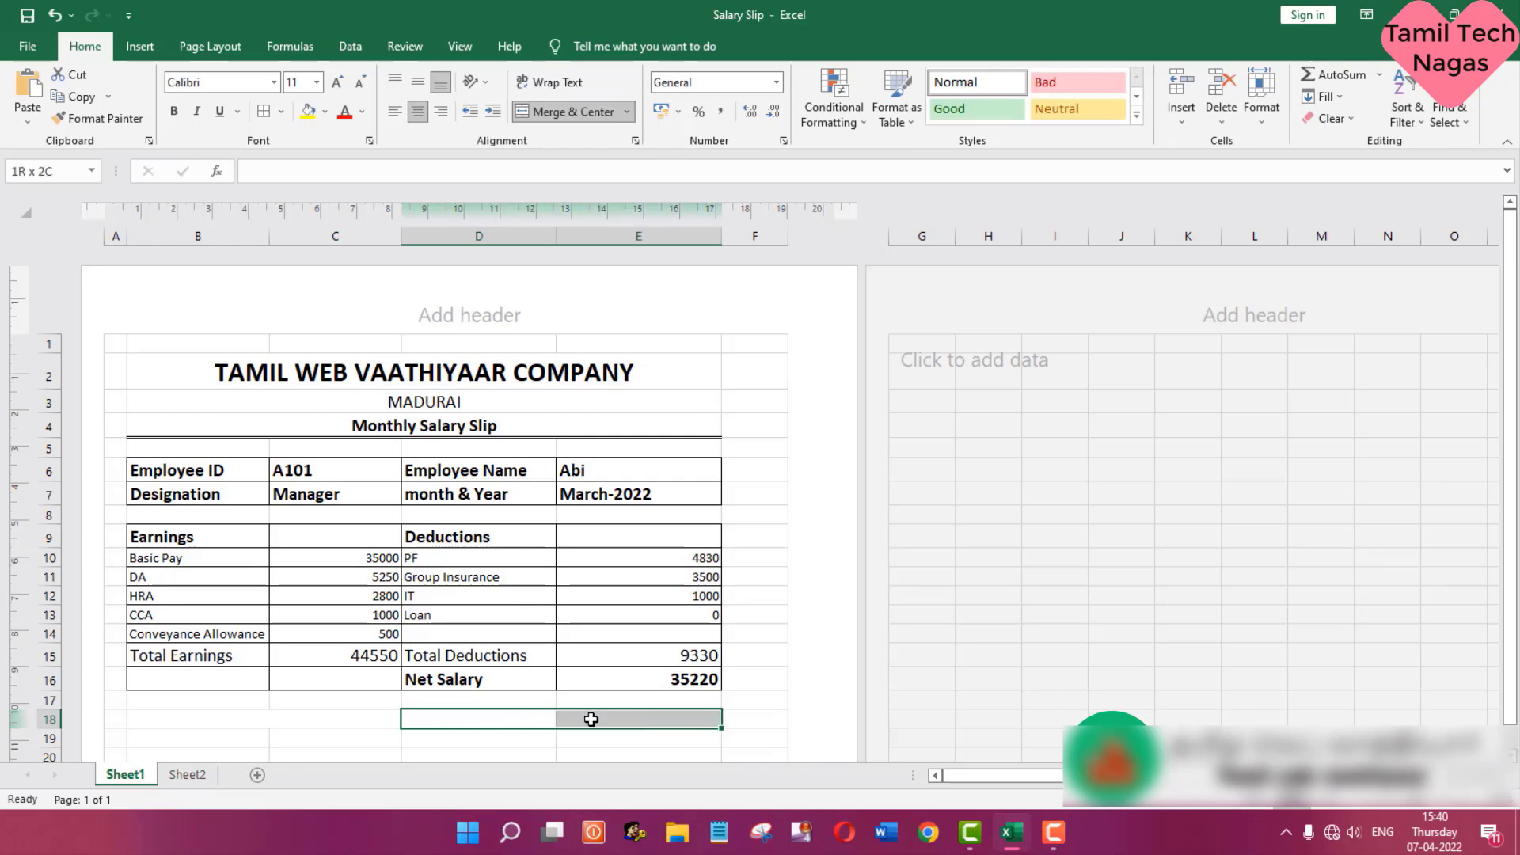
click(549, 113)
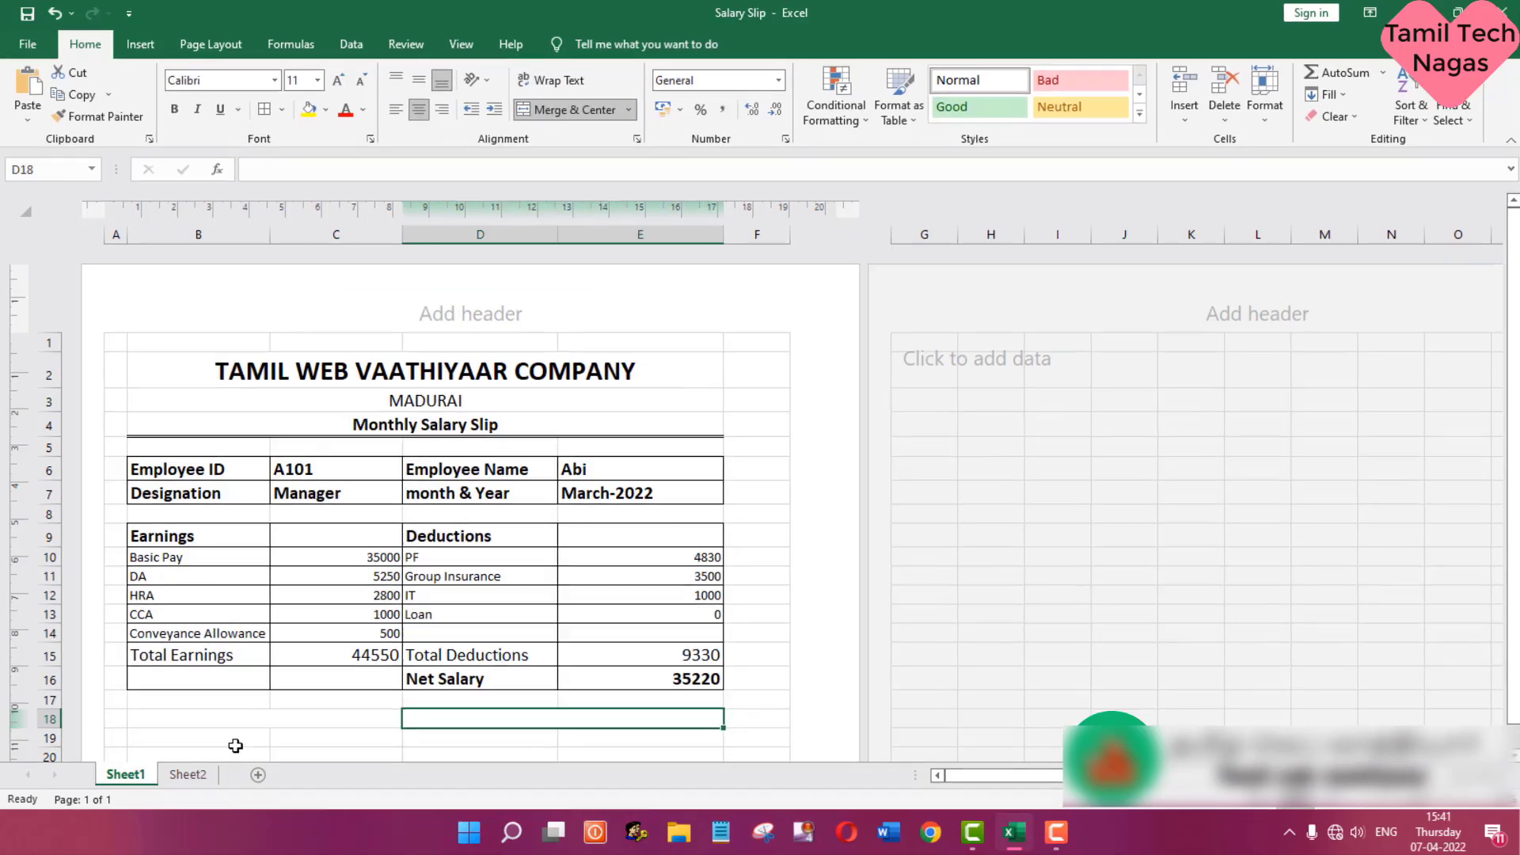
- Enter "Employee's Signature" followed by a long underscore line in merged cell B18, filling the cell's width
click(236, 718)
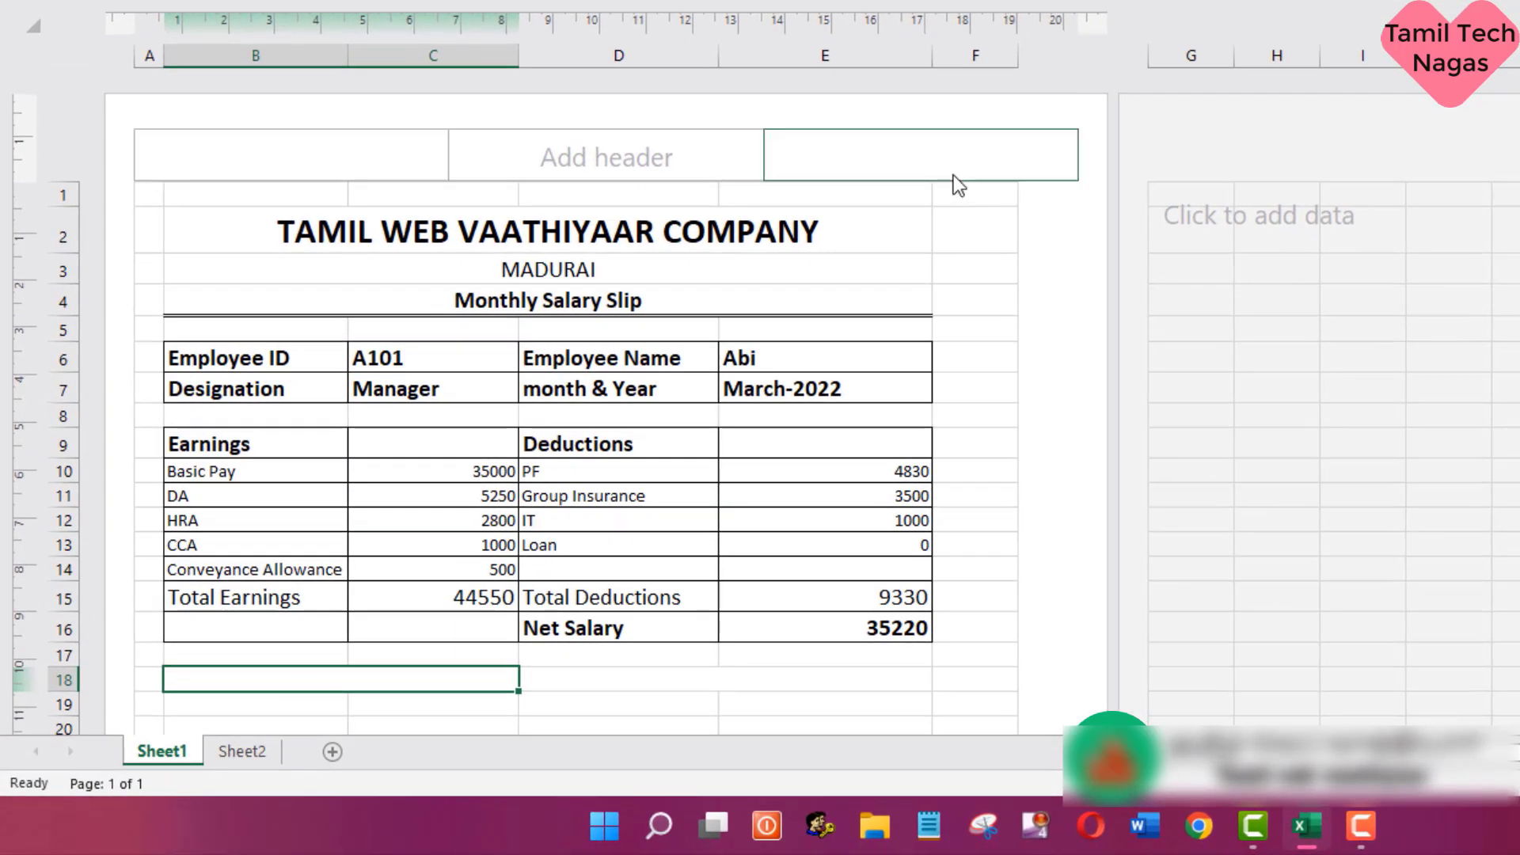
text(Employee')
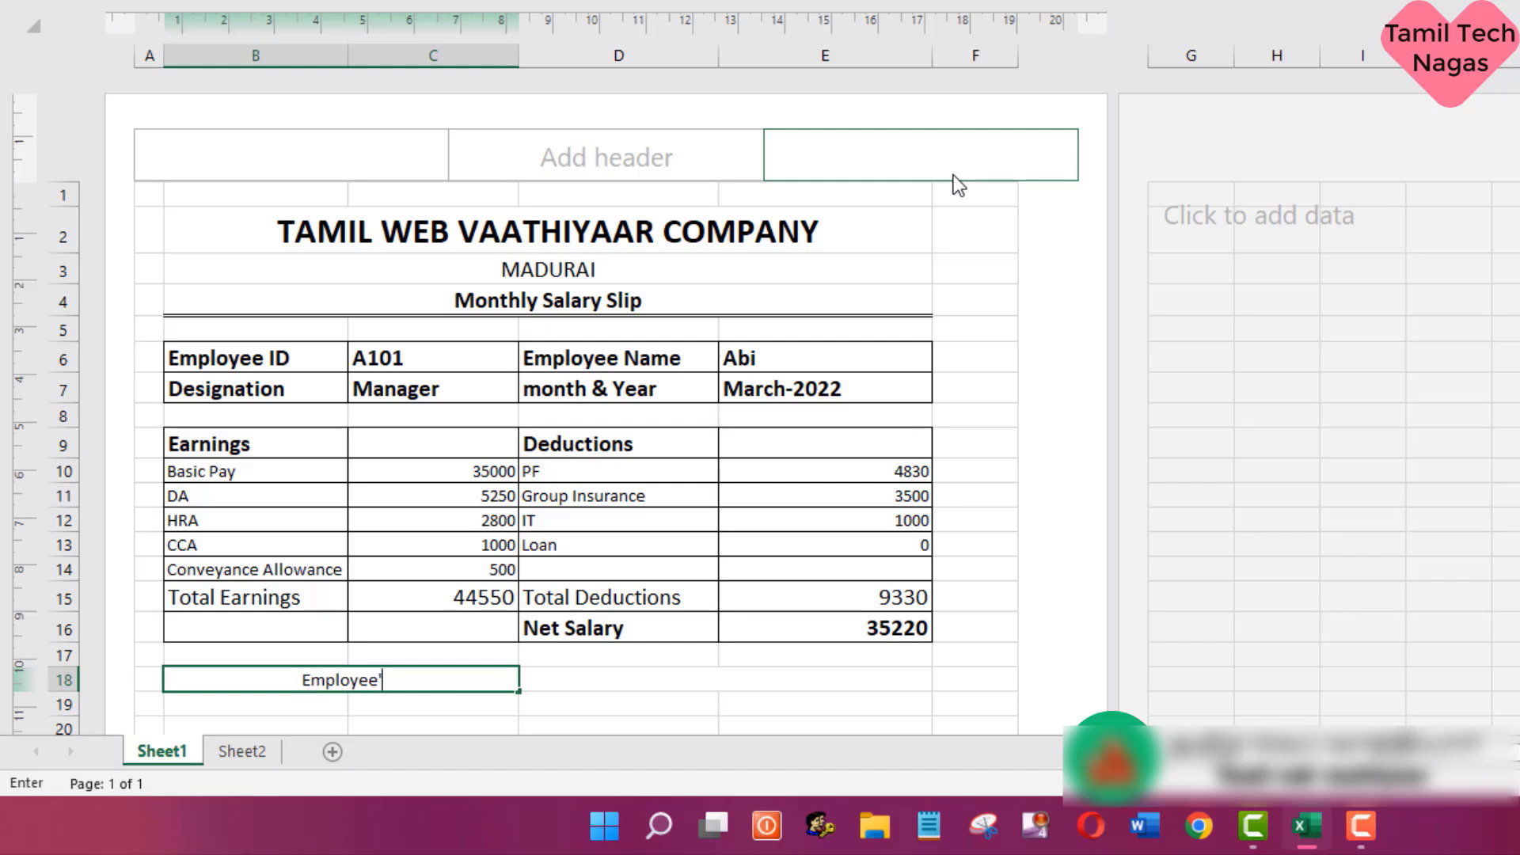
text(s Signa)
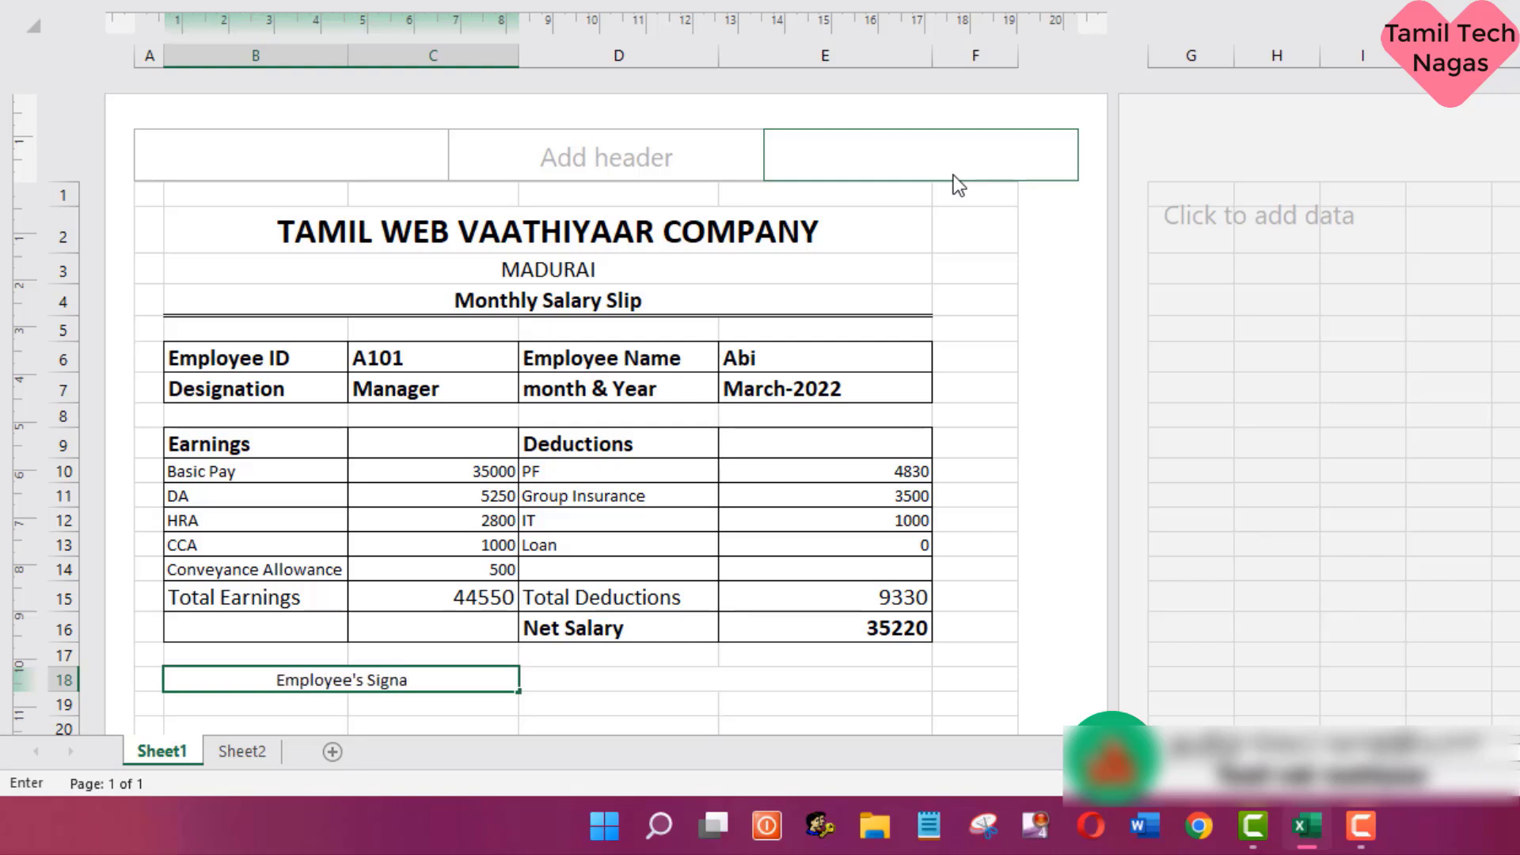
text(tu)
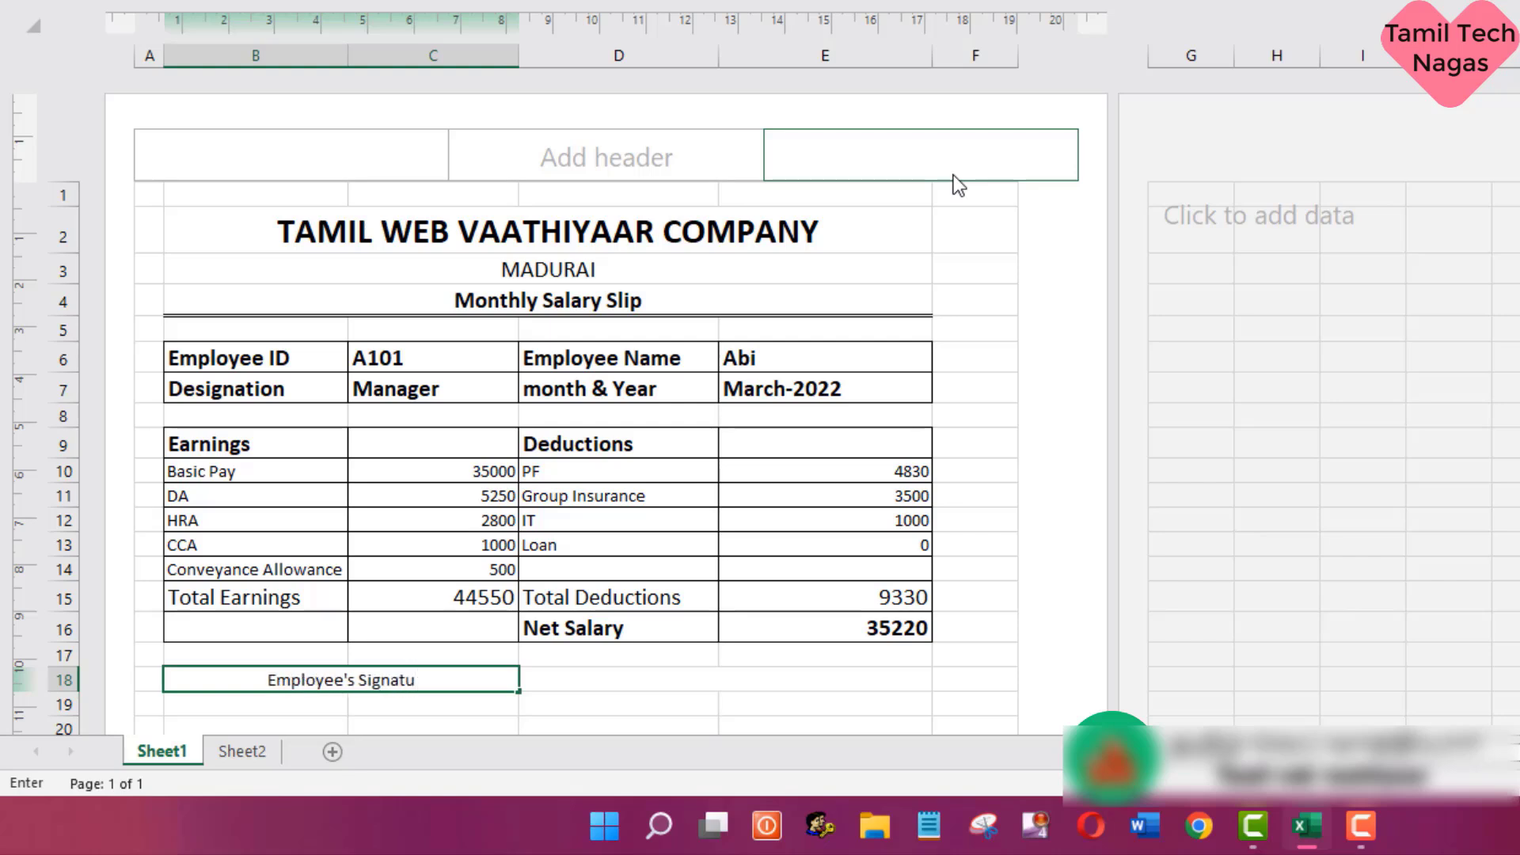
text(re)
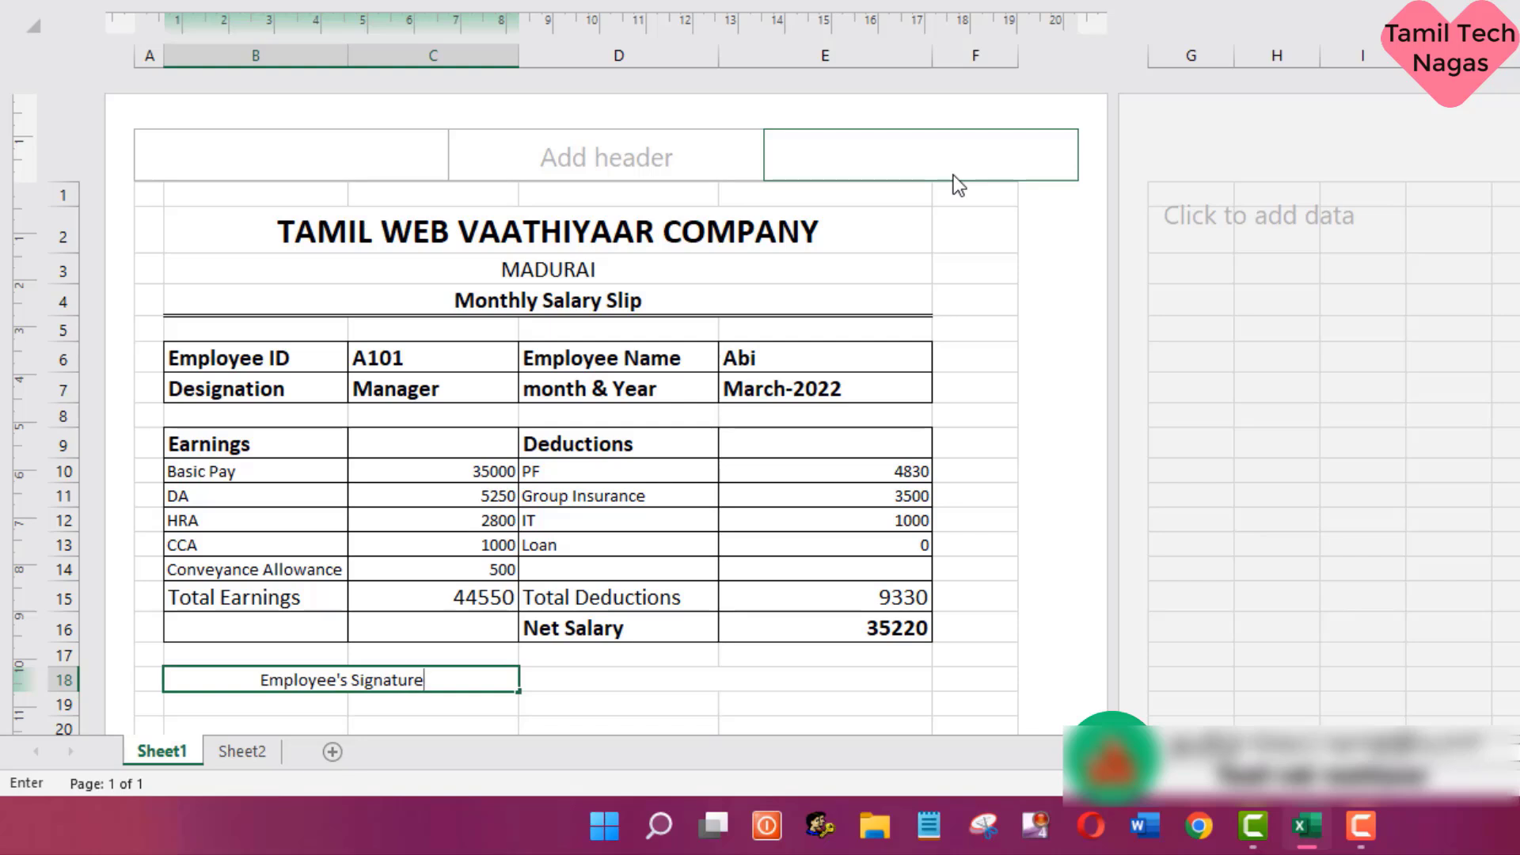
text(_)
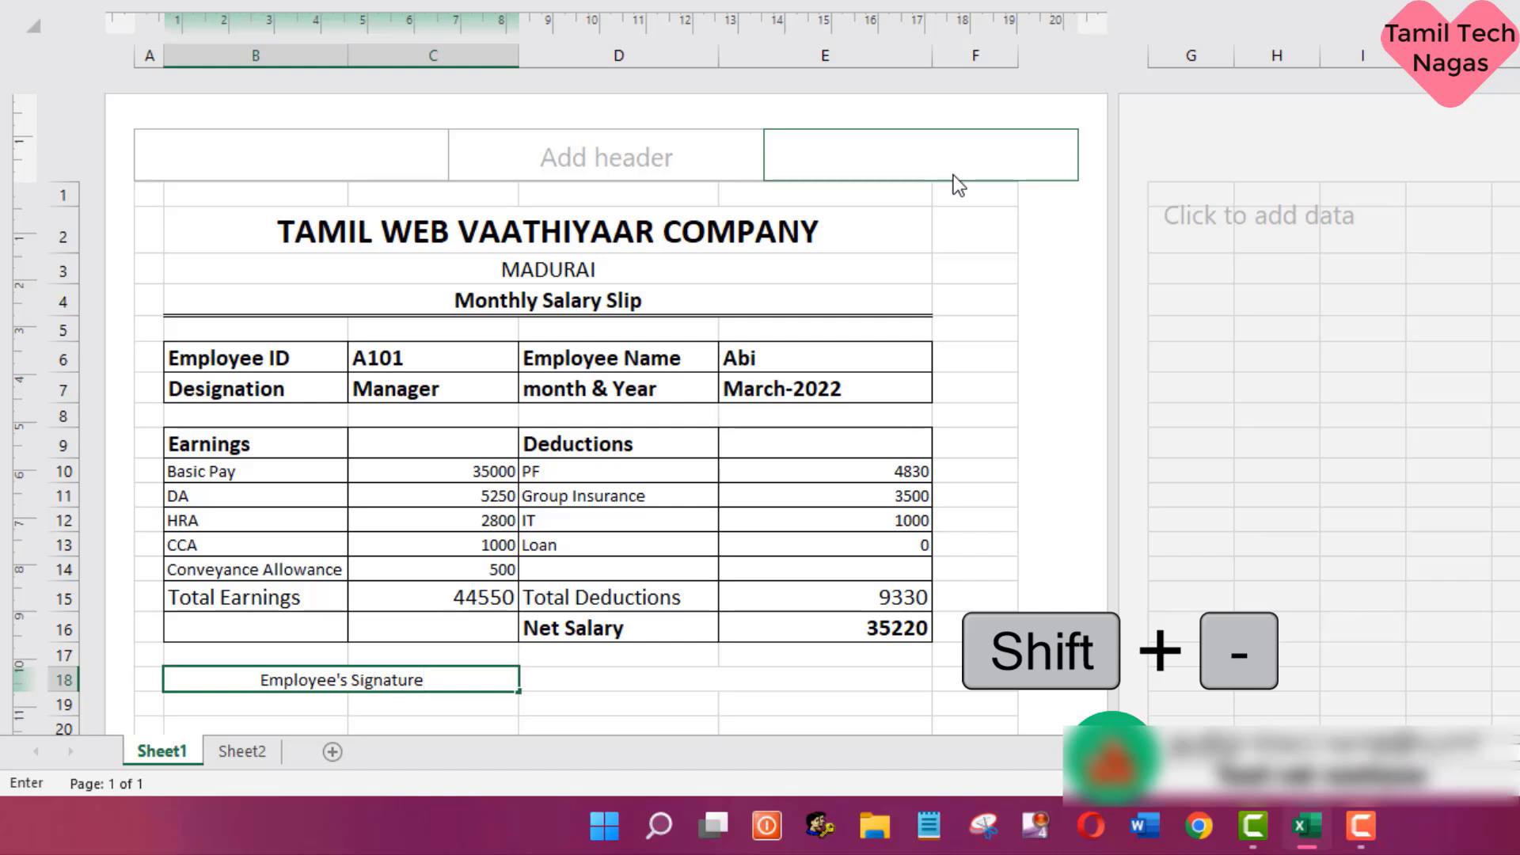
text(_____)
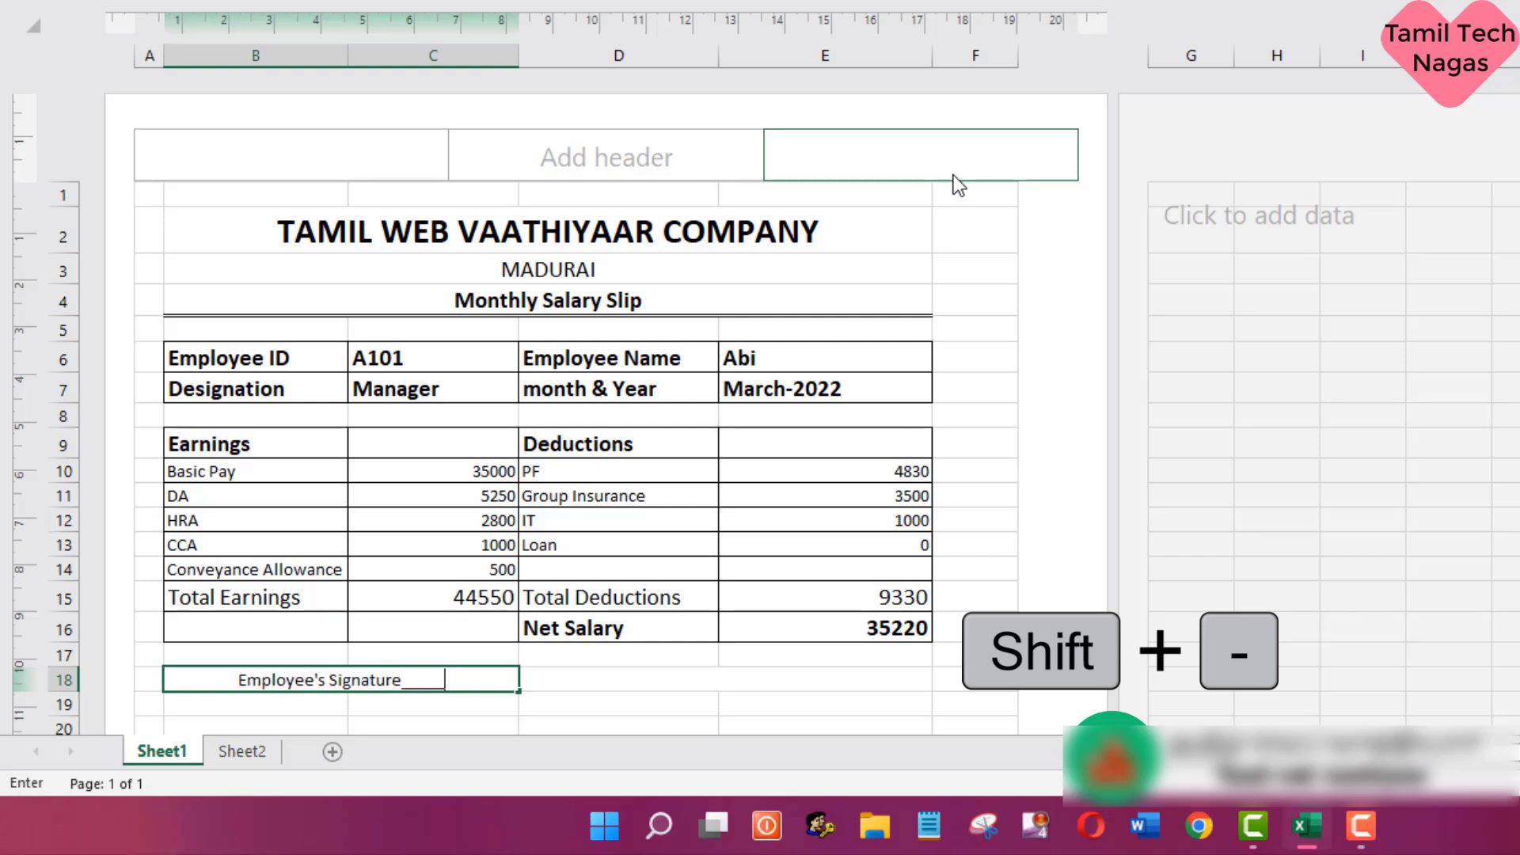
text(___________)
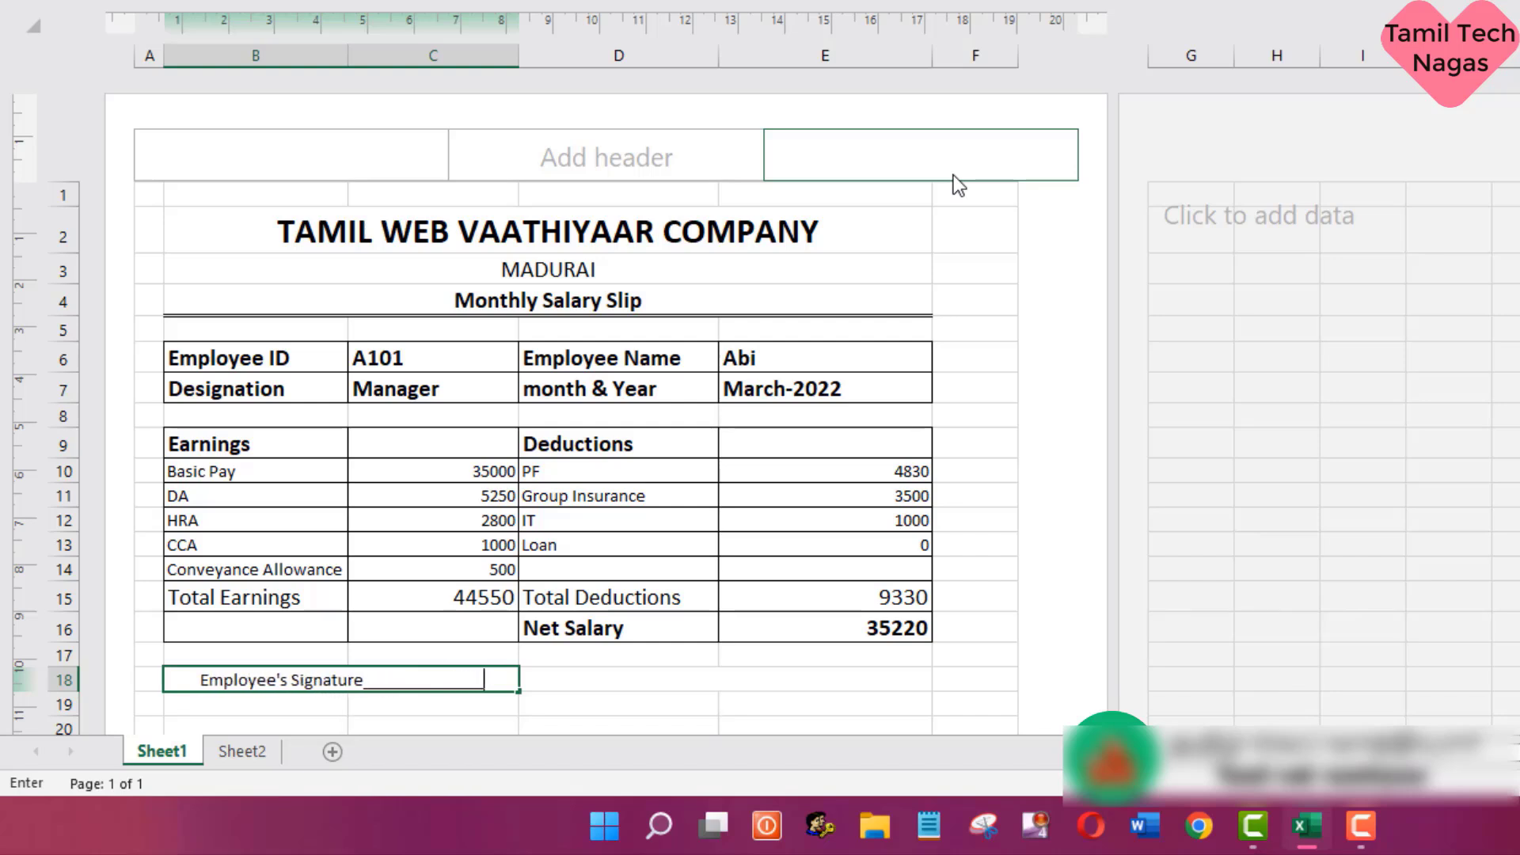
text(________)
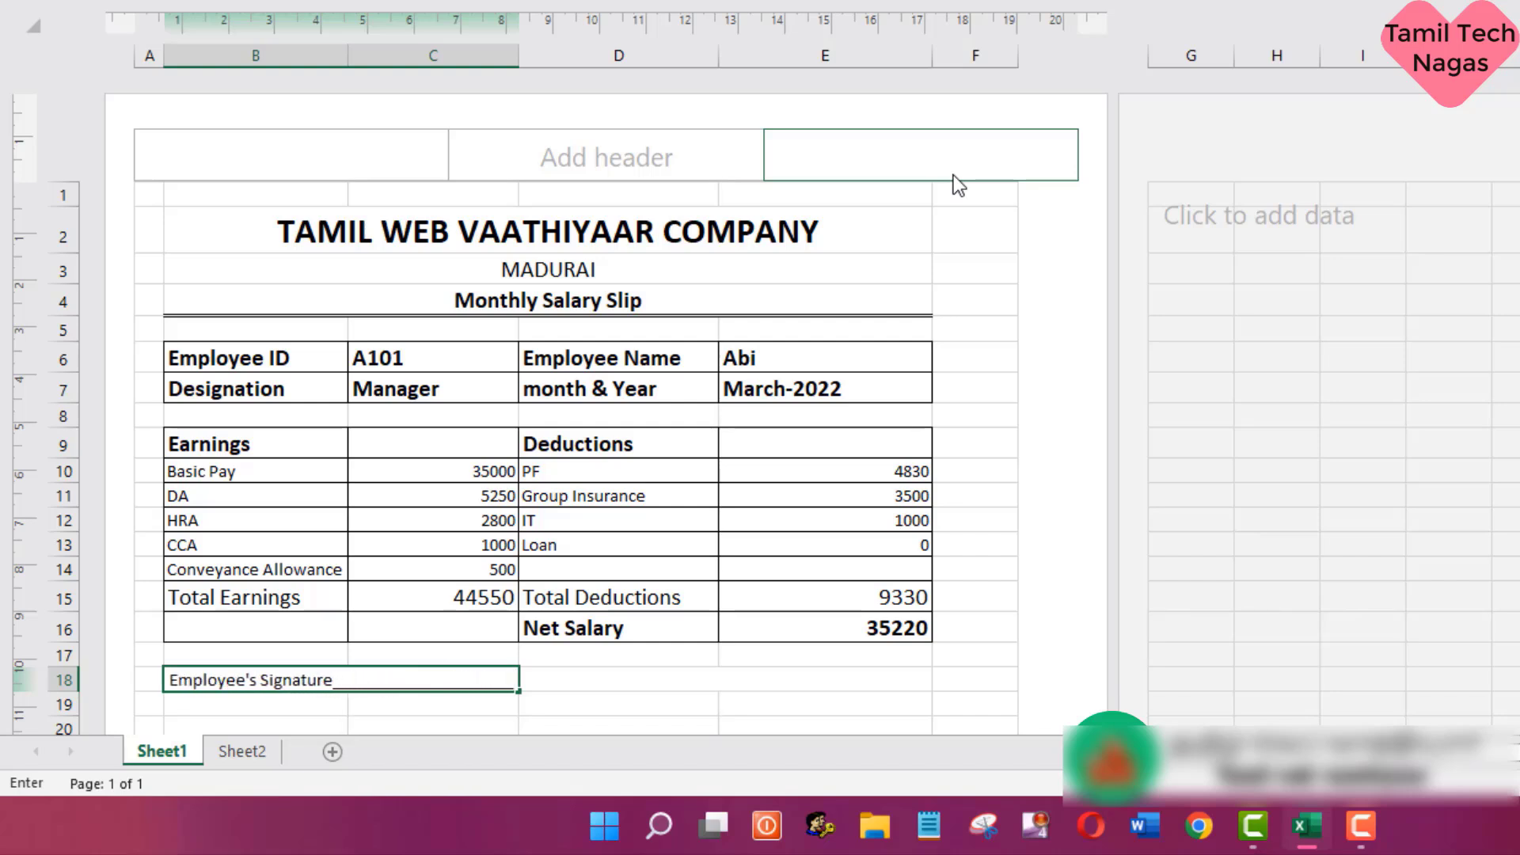
- Enter the label "Manager's Signature" in merged cell D18
click(618, 679)
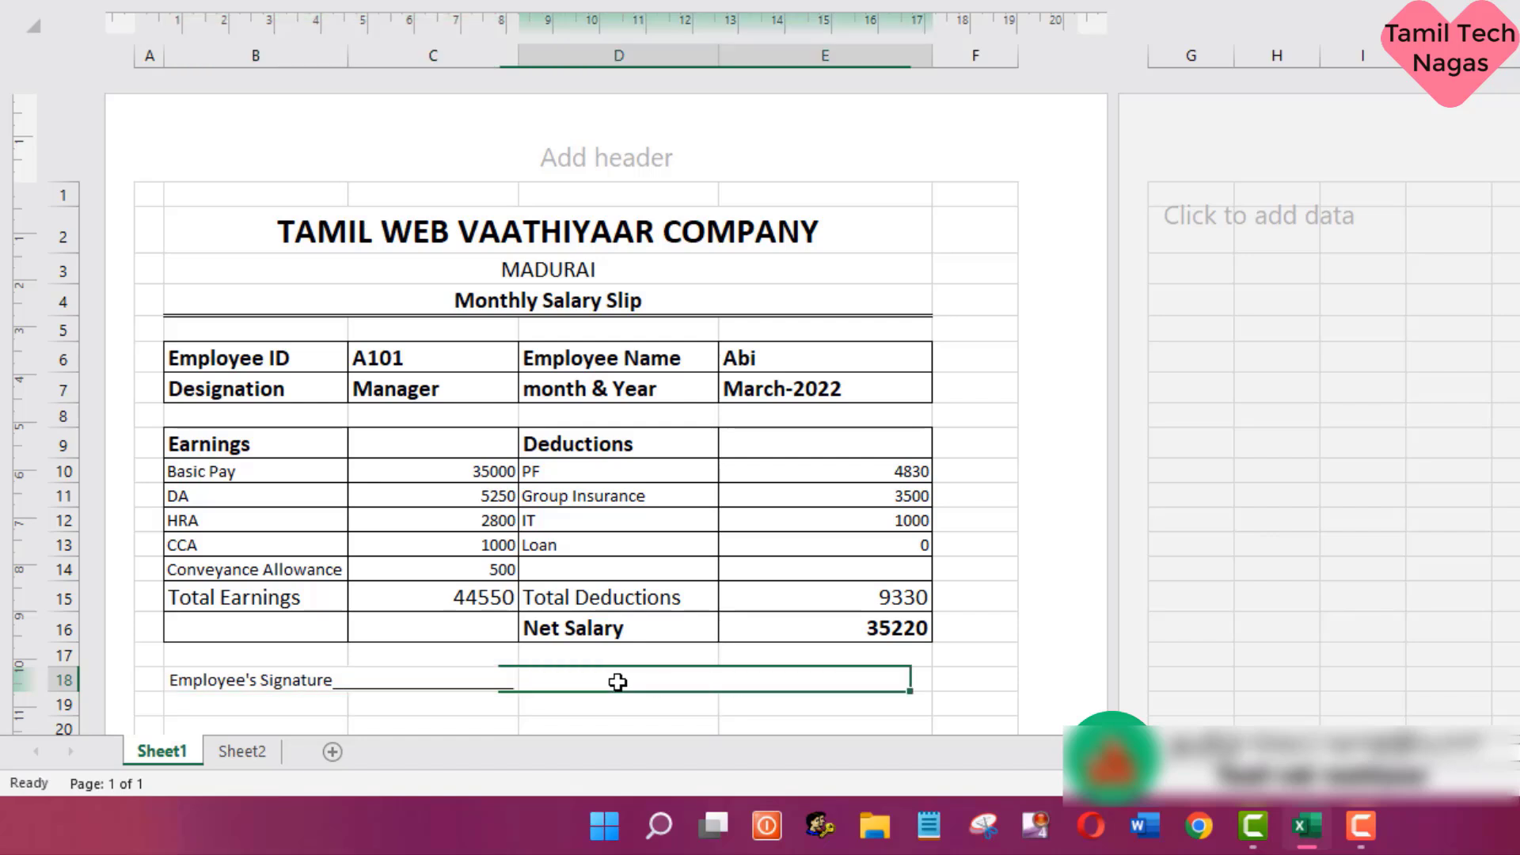
text(Manager)
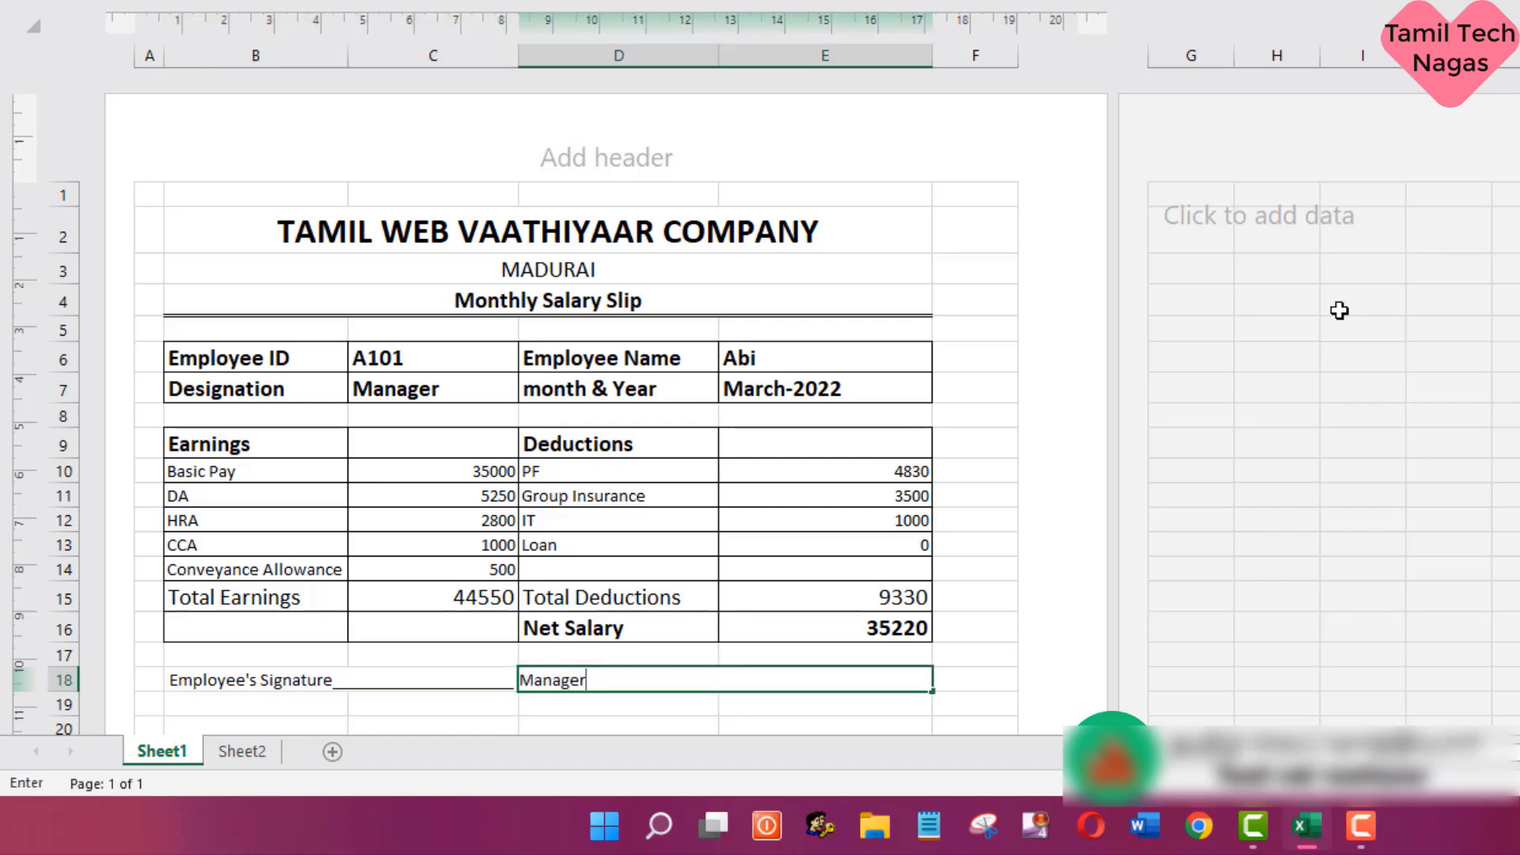
text('s Signature)
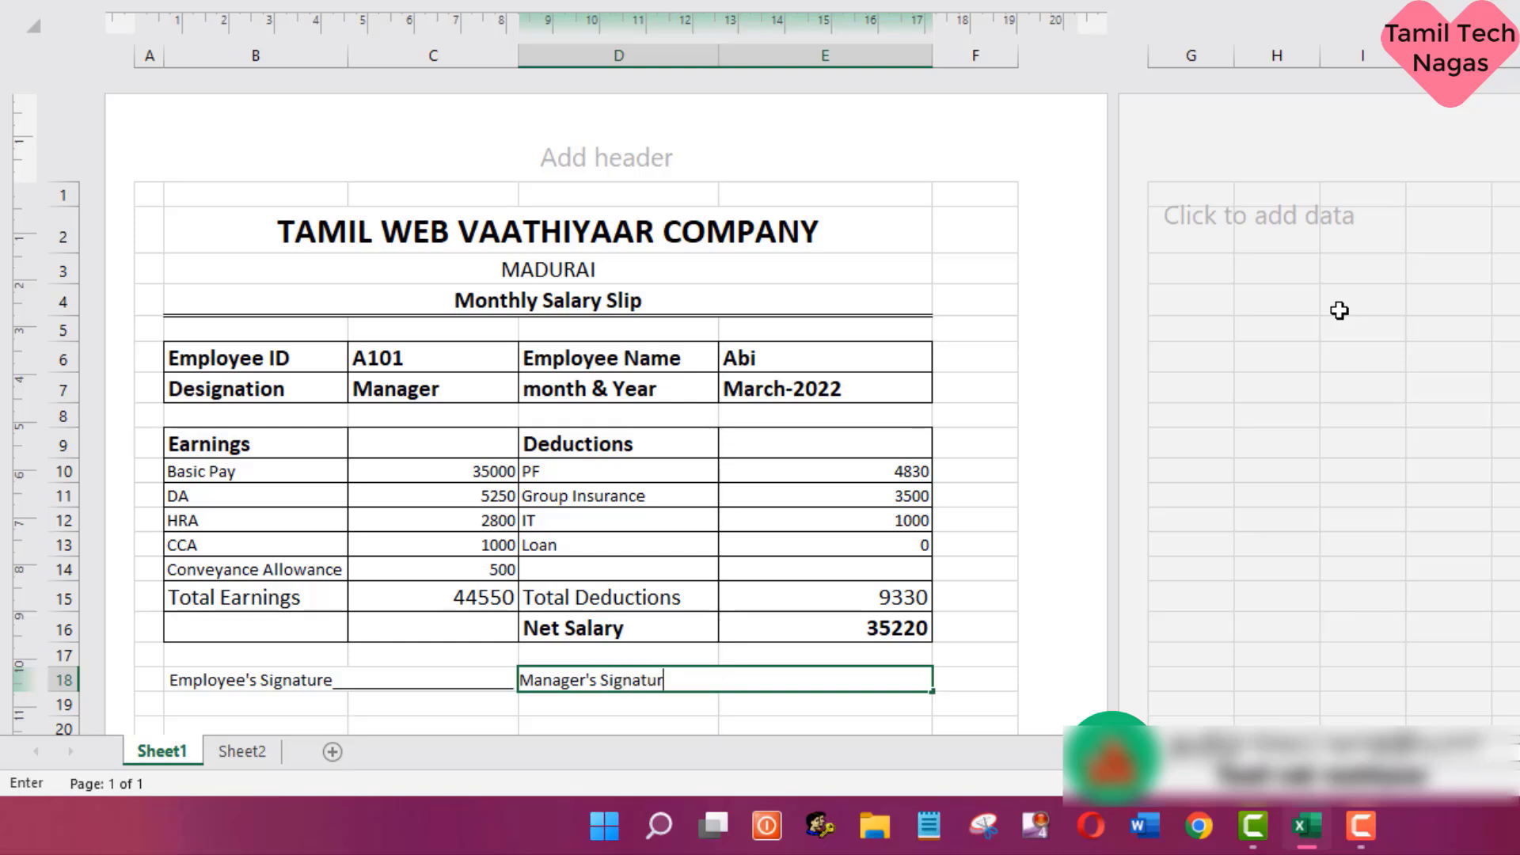
key(Return)
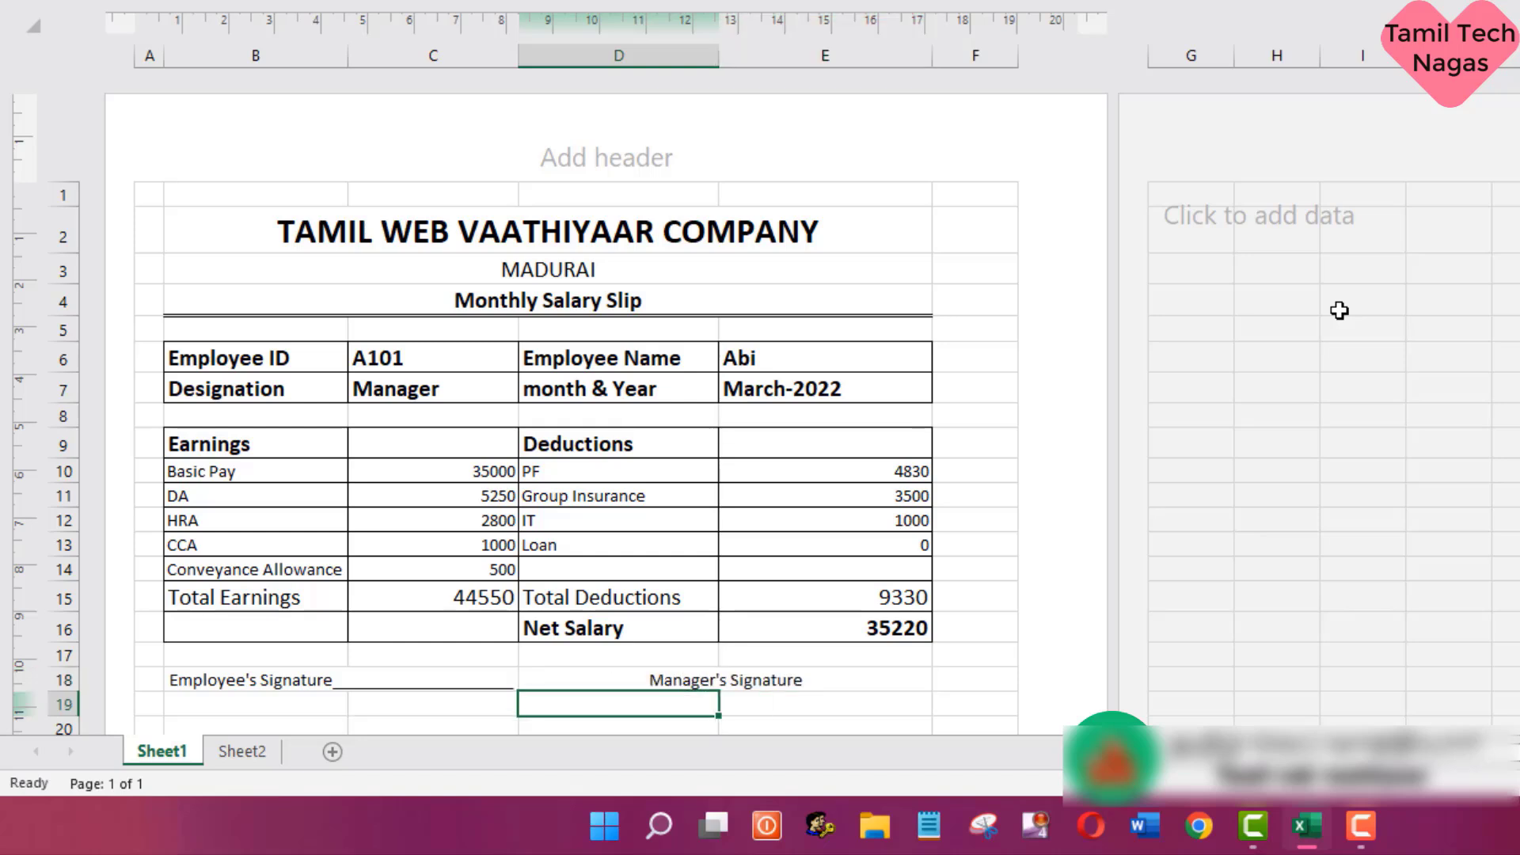
- Append a long underscore line after "Manager's Signature" in merged cell D18, nearly filling the cell's width
click(716, 669)
key(F2)
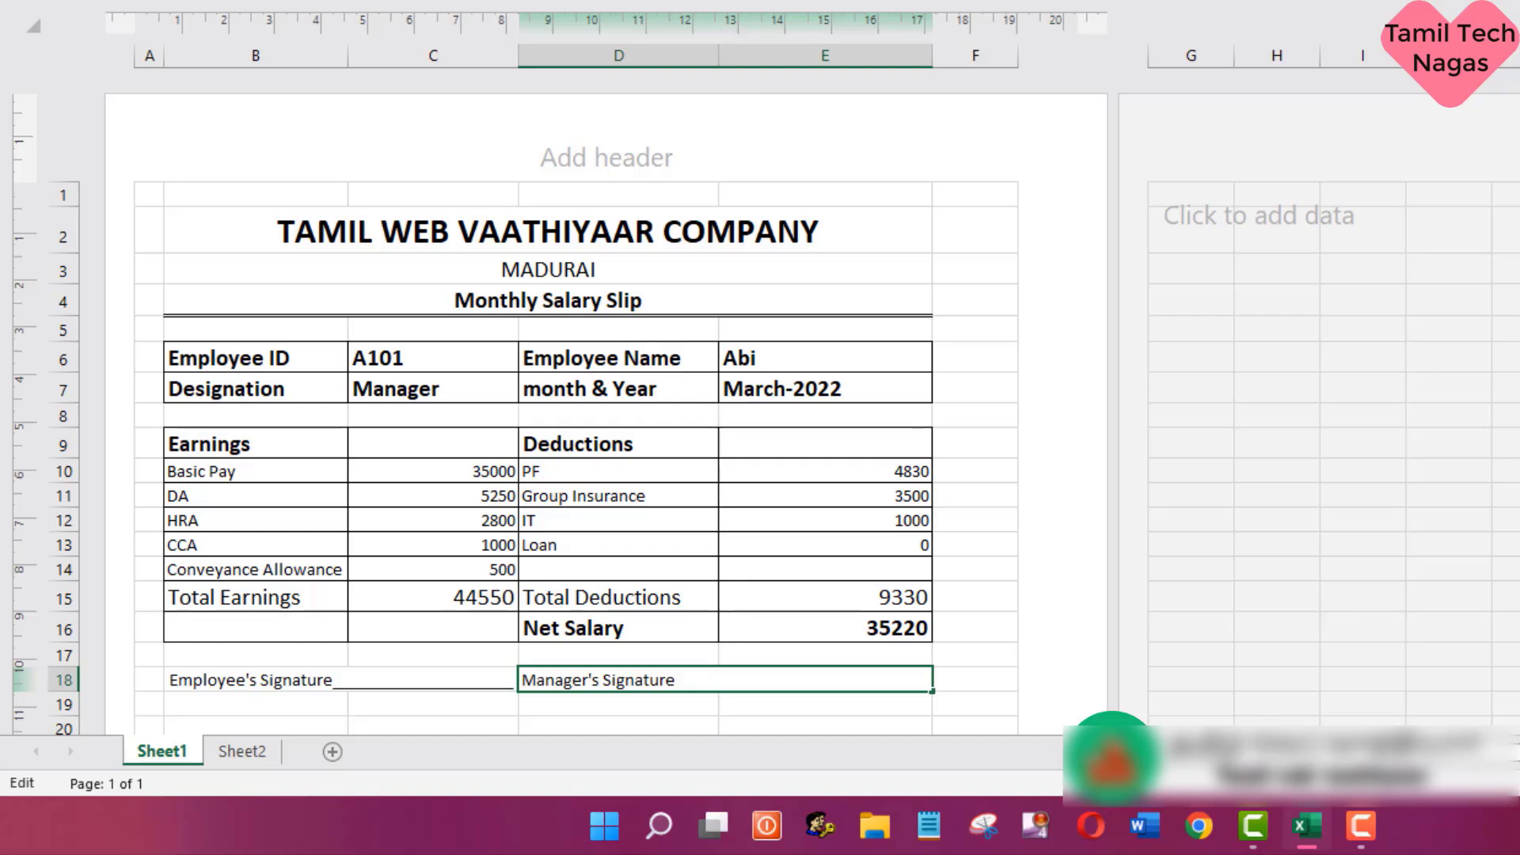
text(____________________________)
click(980, 378)
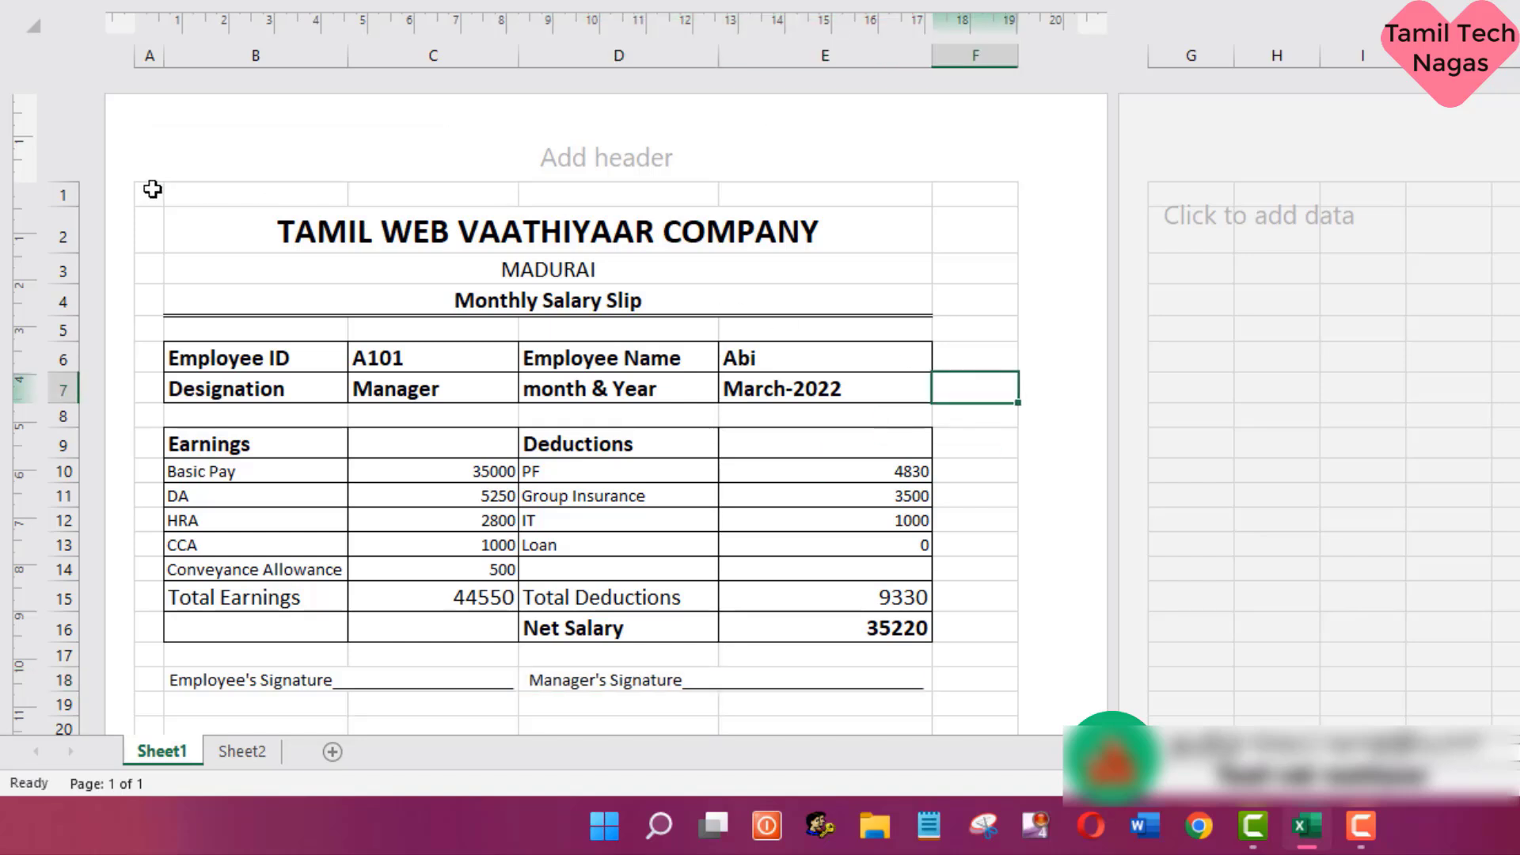
- Fill the whole slip range A1:F20 with the white theme color to hide its gridlines
drag(150, 190, 953, 614)
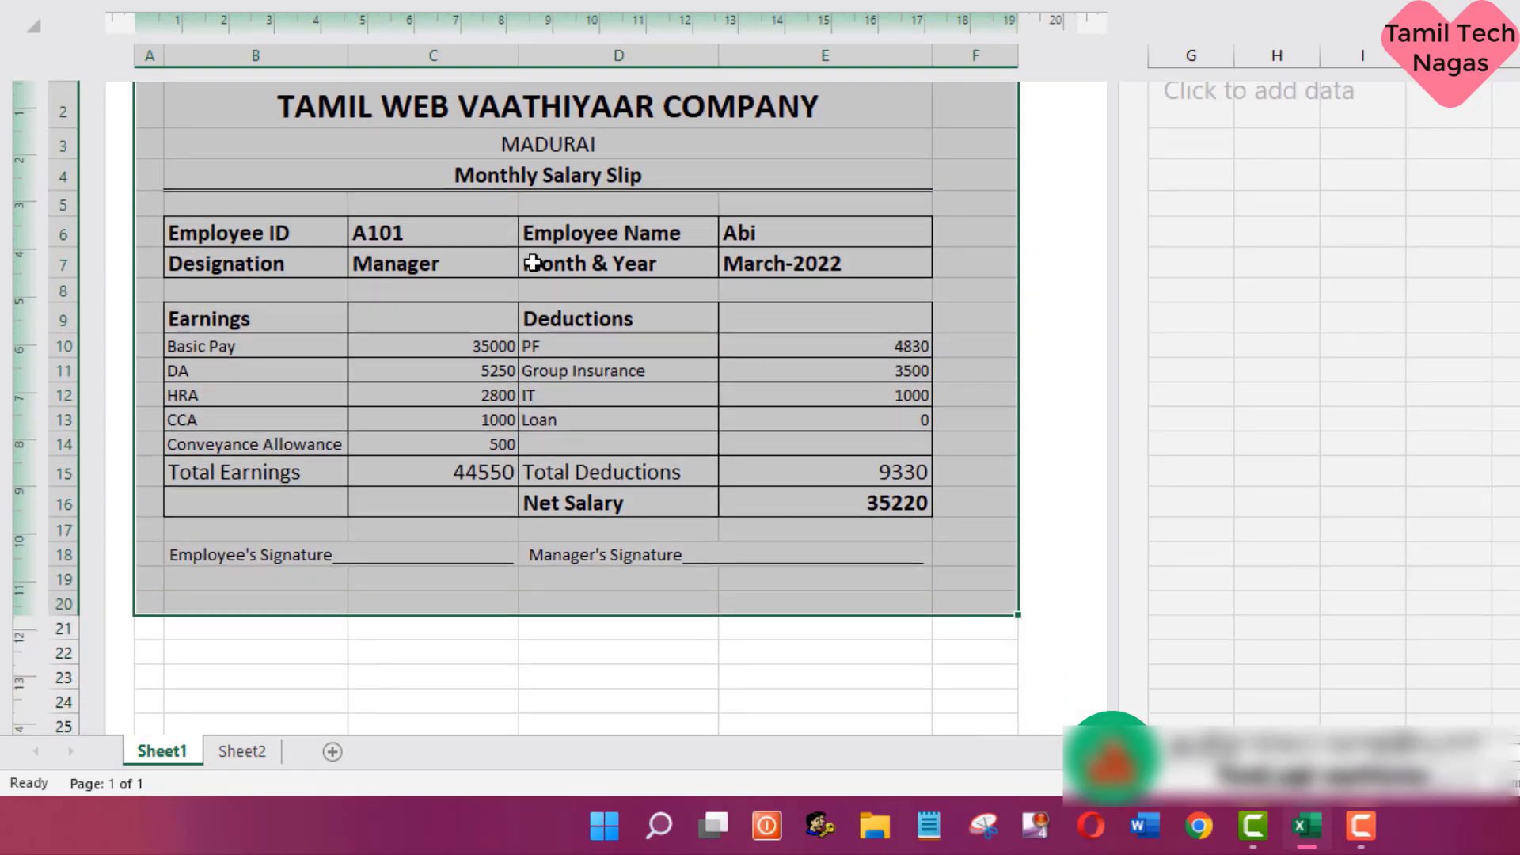
scroll(624, 227, up, 2)
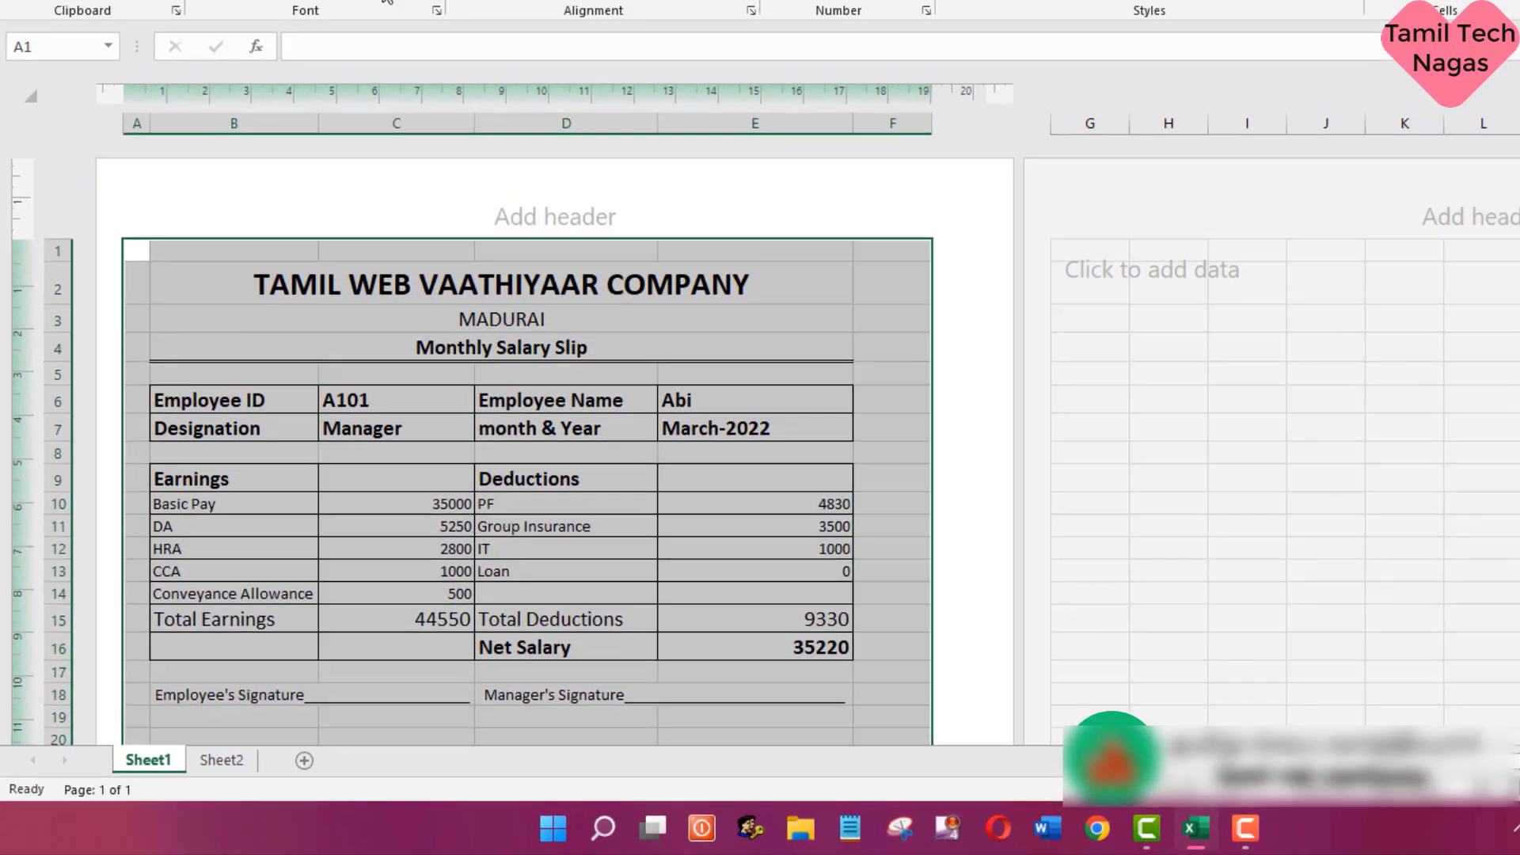
click(324, 111)
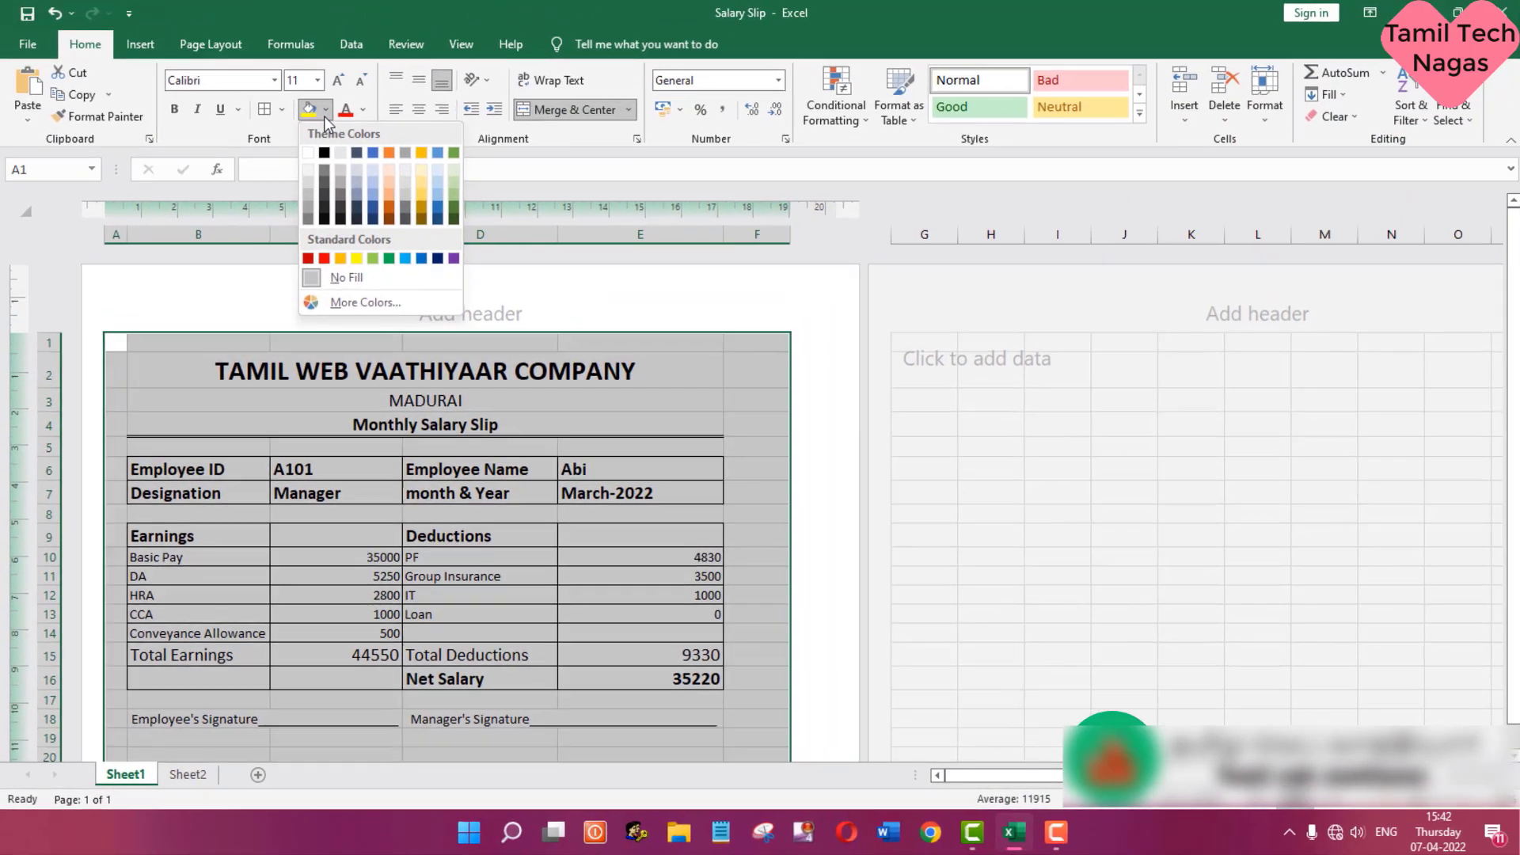
click(308, 156)
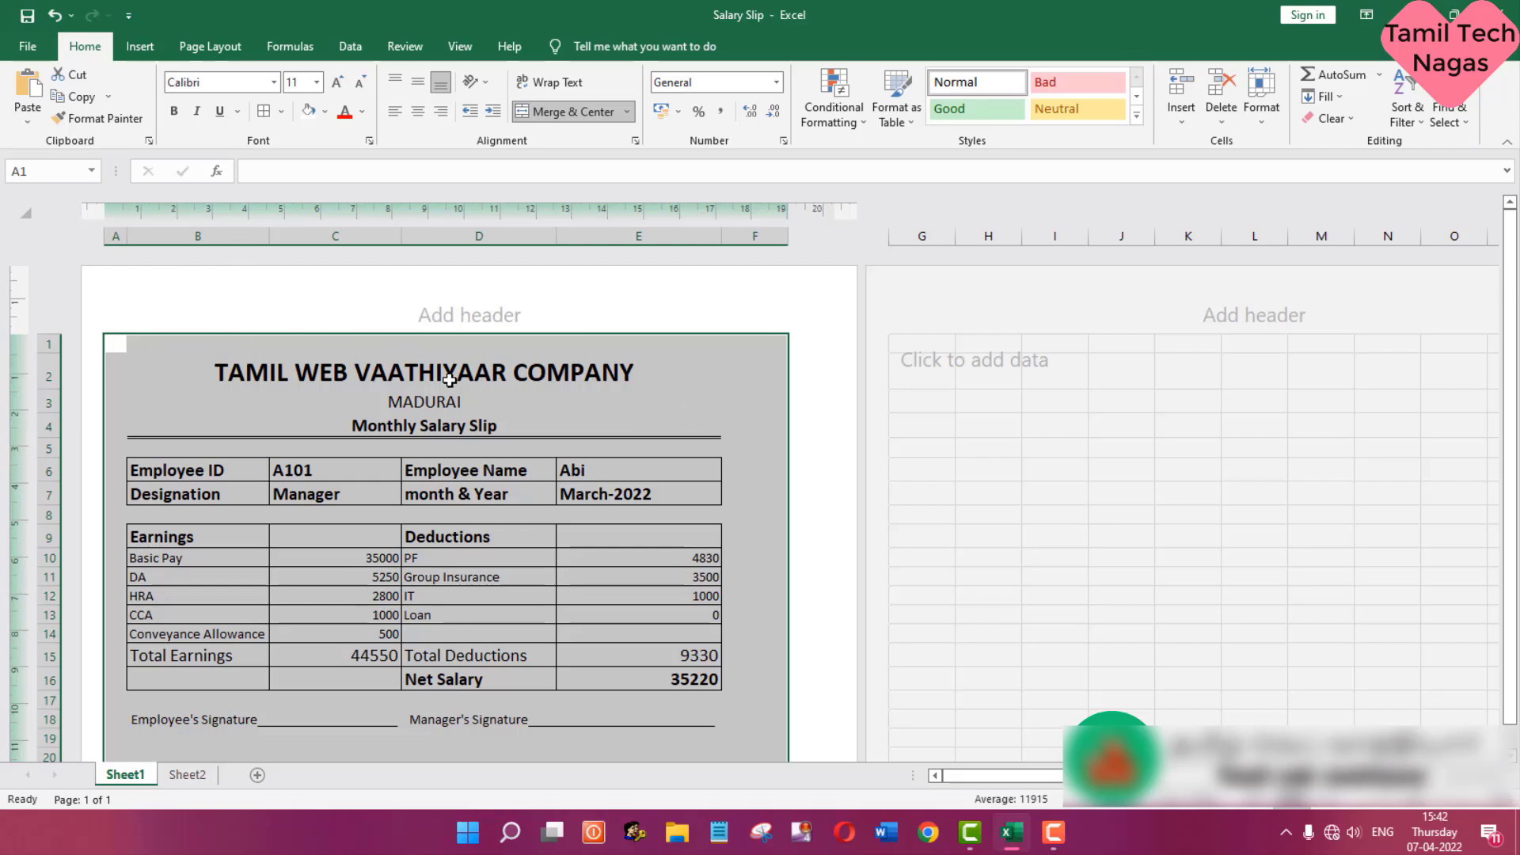
- Set the slip range A1:F20 as the print area and open the print preview
click(222, 55)
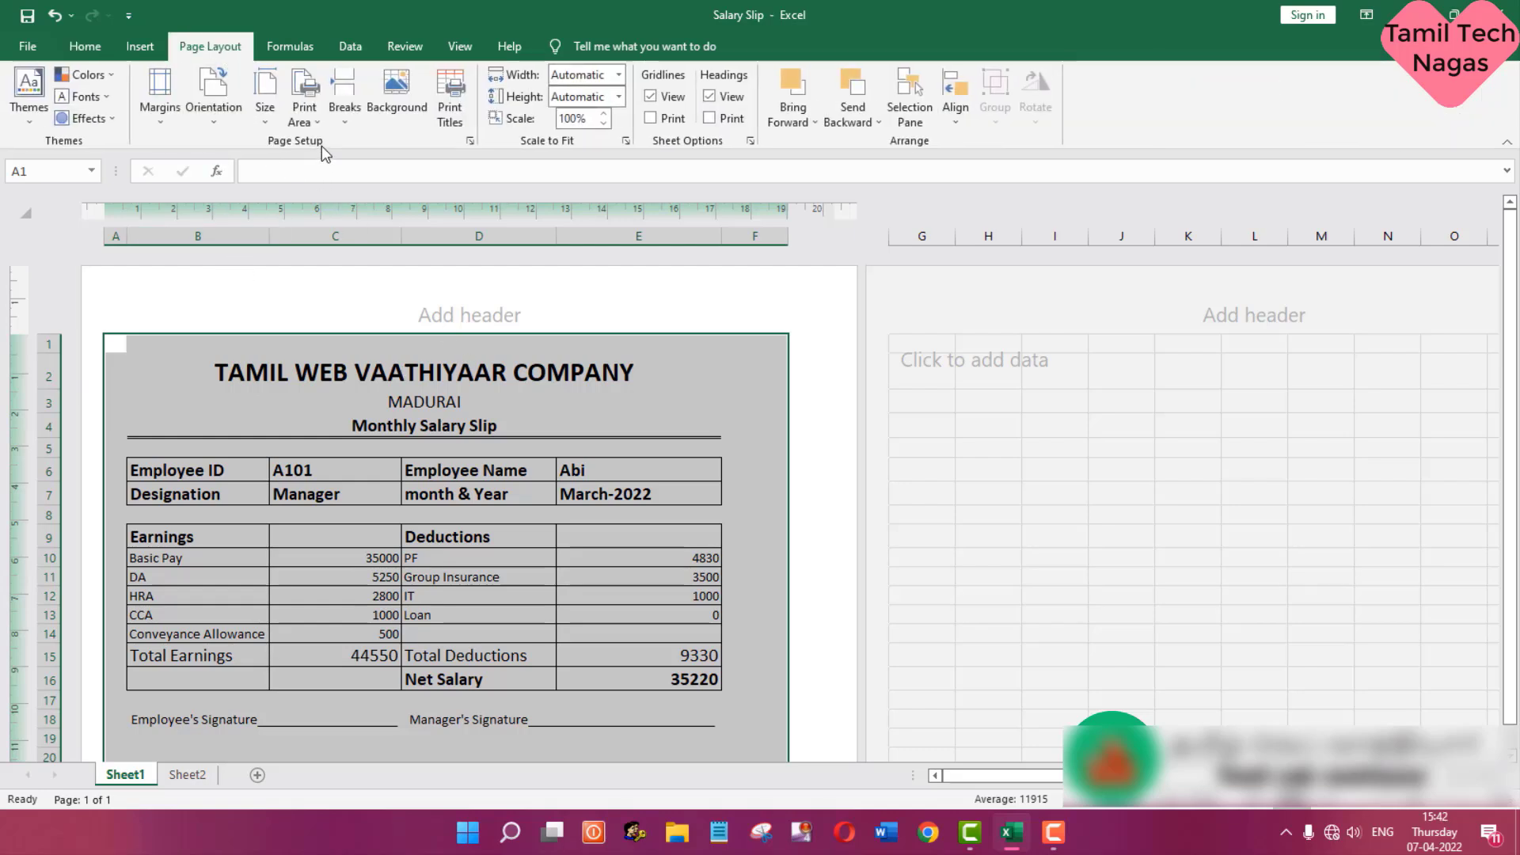
click(310, 120)
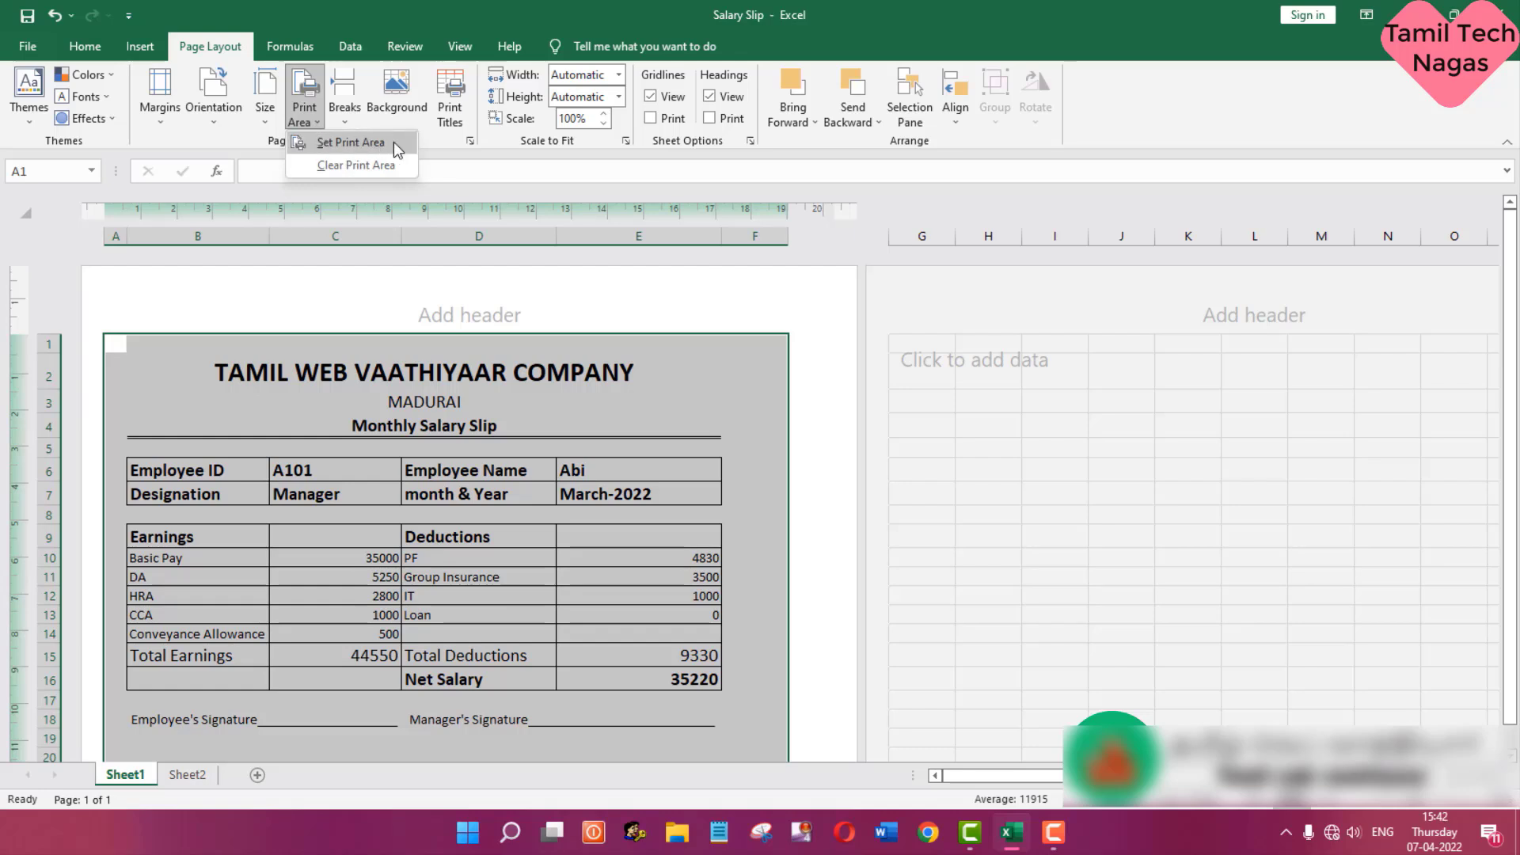
click(393, 143)
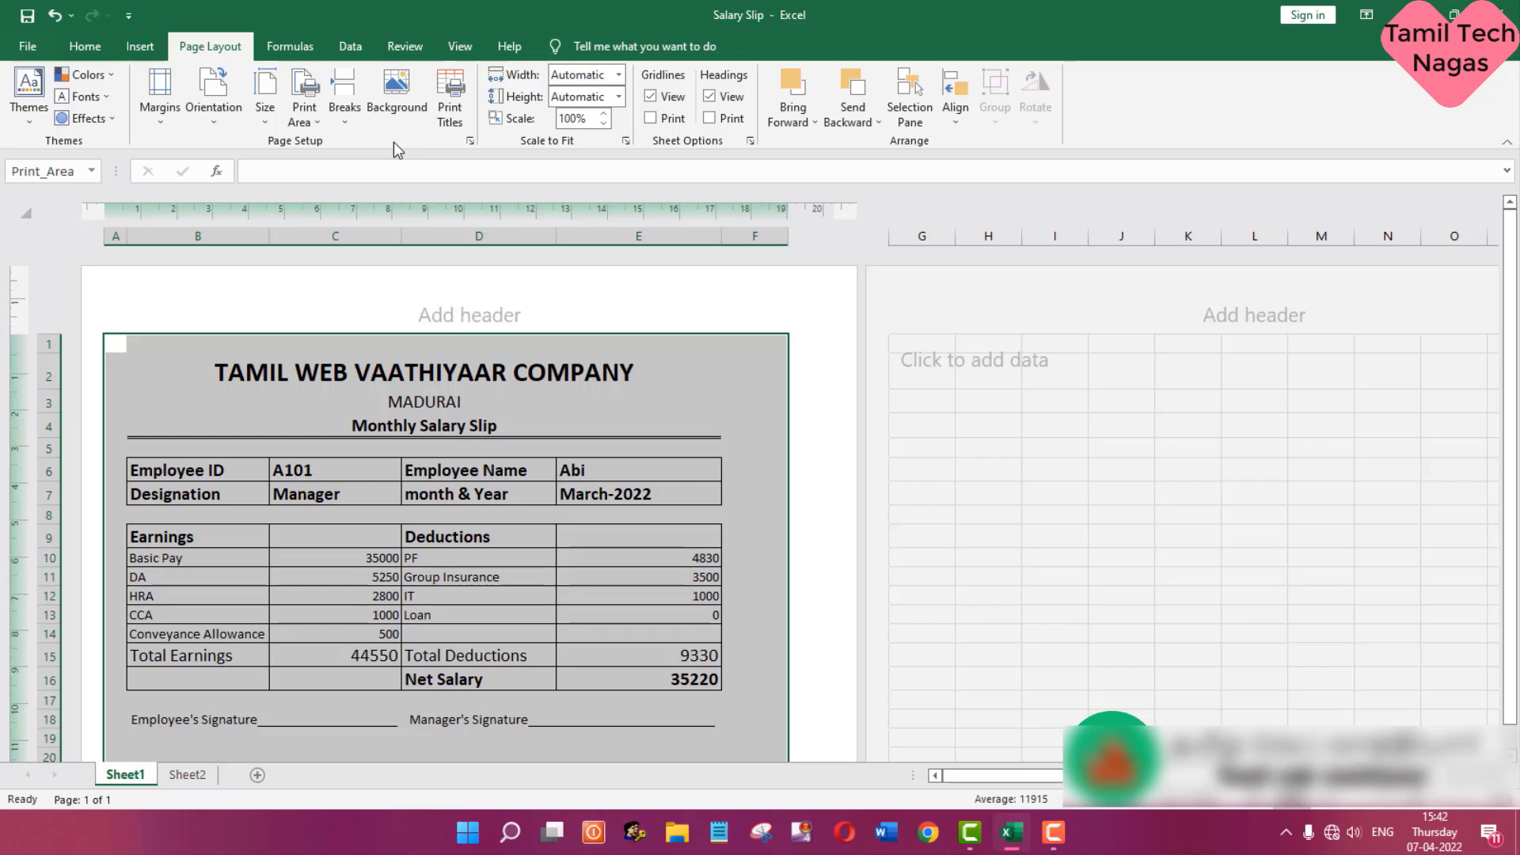
key(ctrl+p)
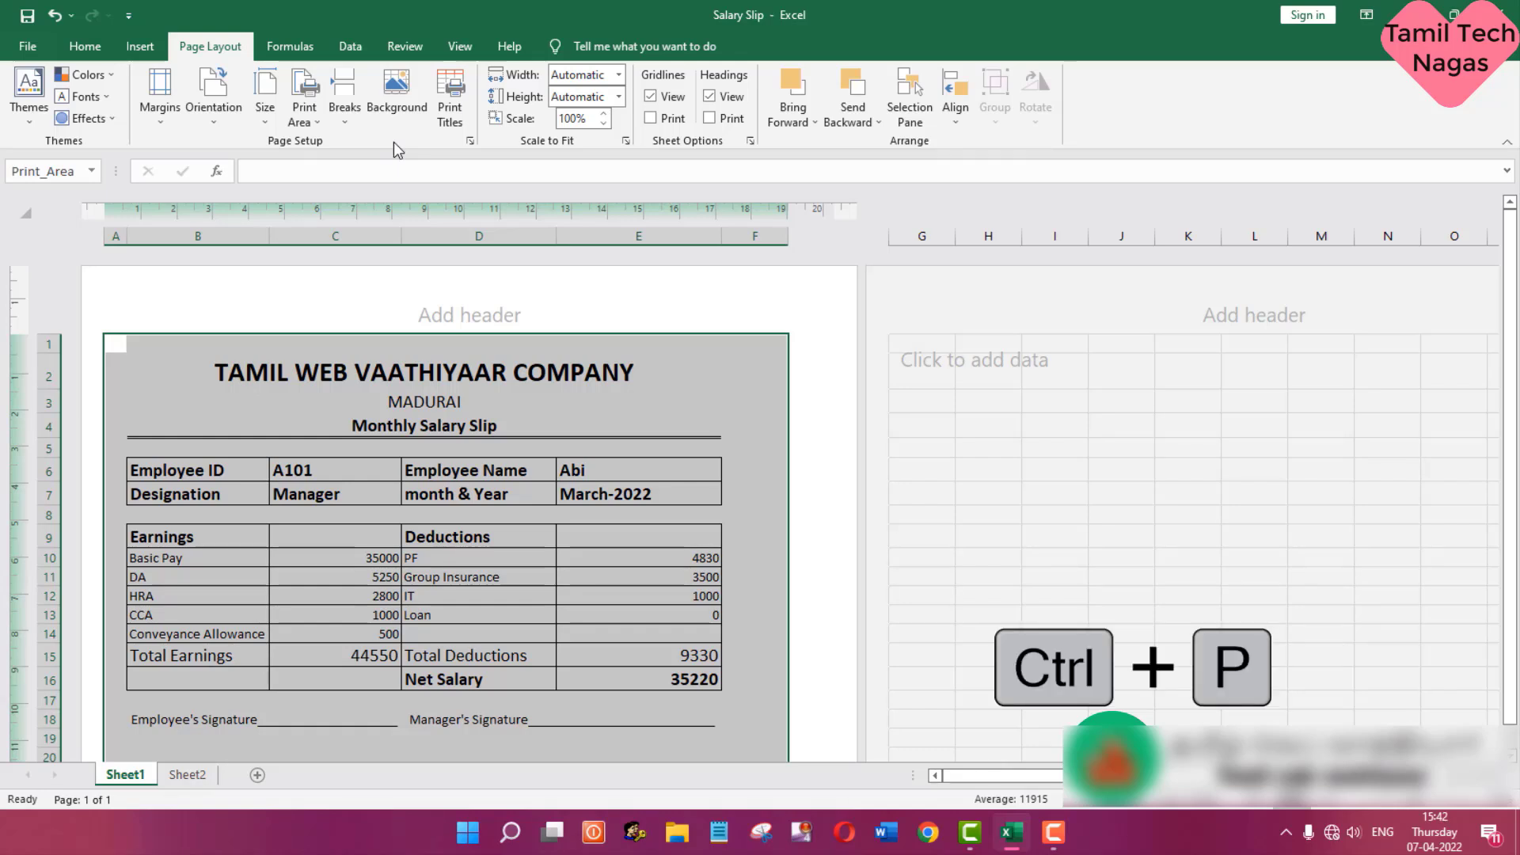